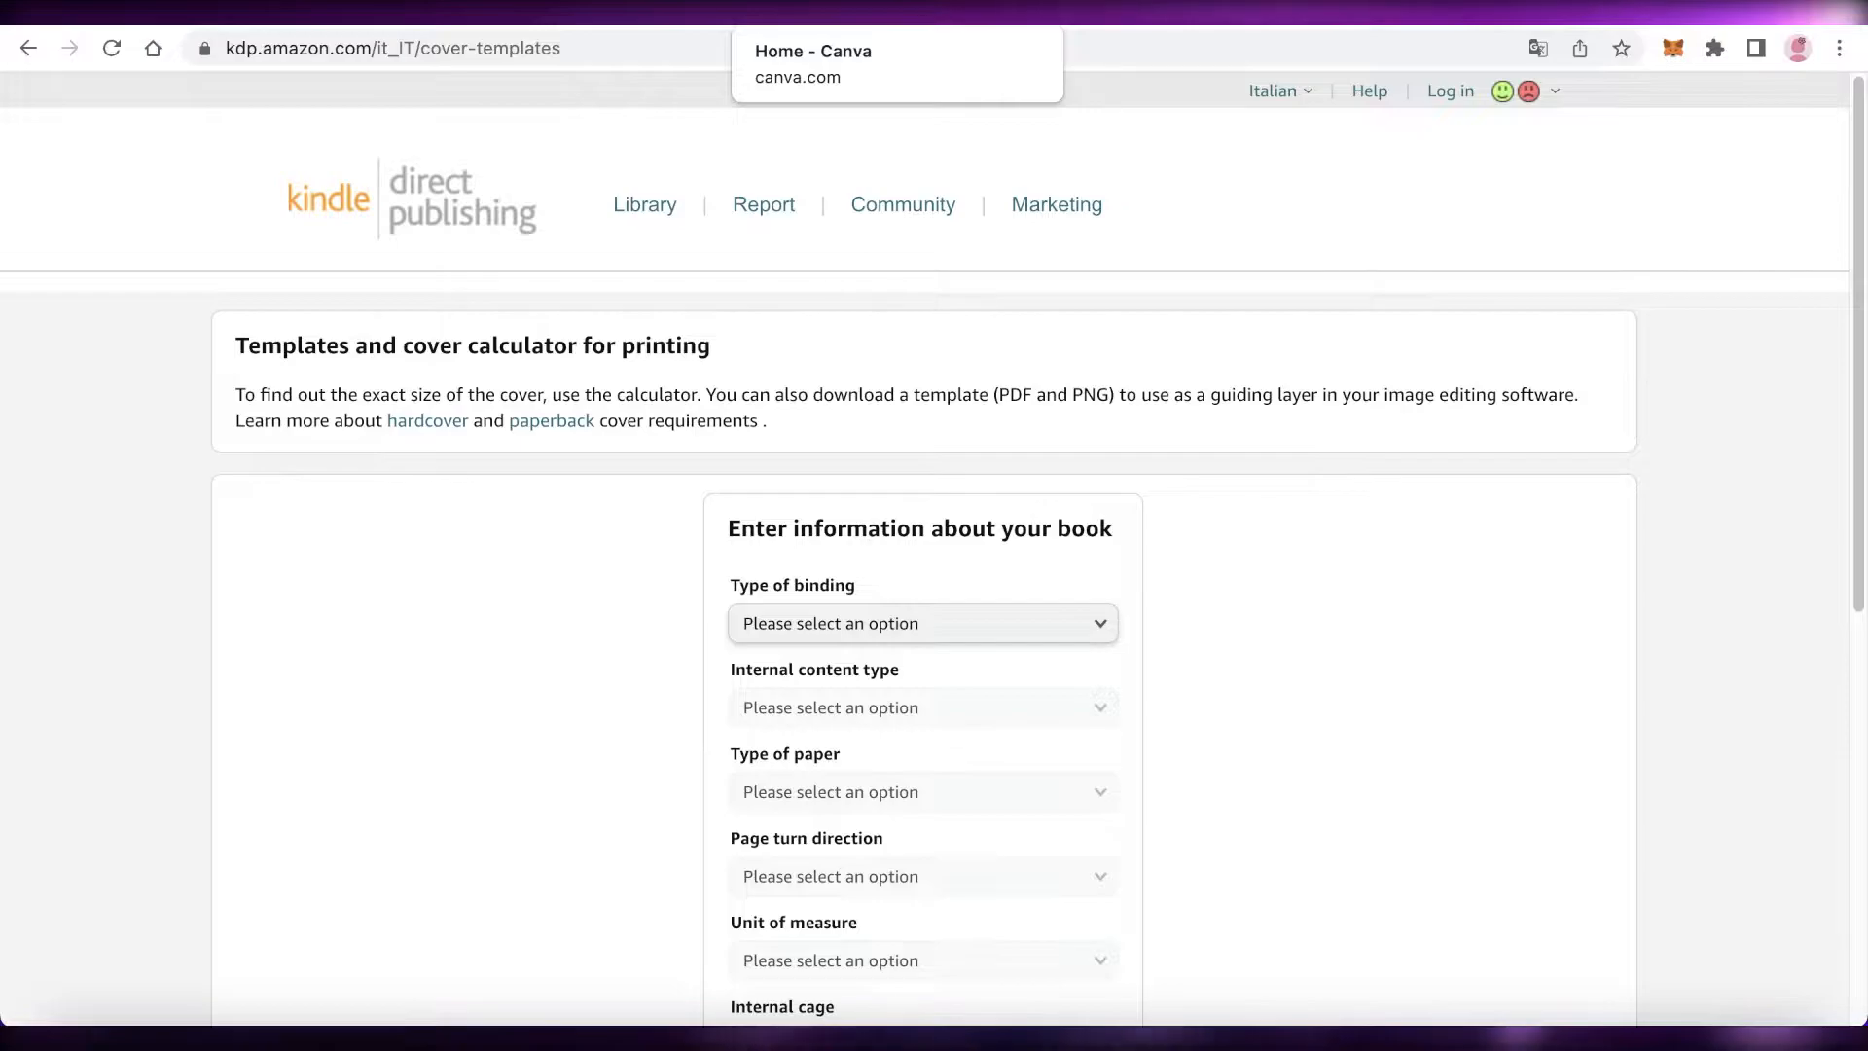
Step: Open a new browser tab and go to amazon.com
{"action": "left_click", "coordinate": [856, 11]}
{"action": "left_click", "coordinate": [1282, 14]}
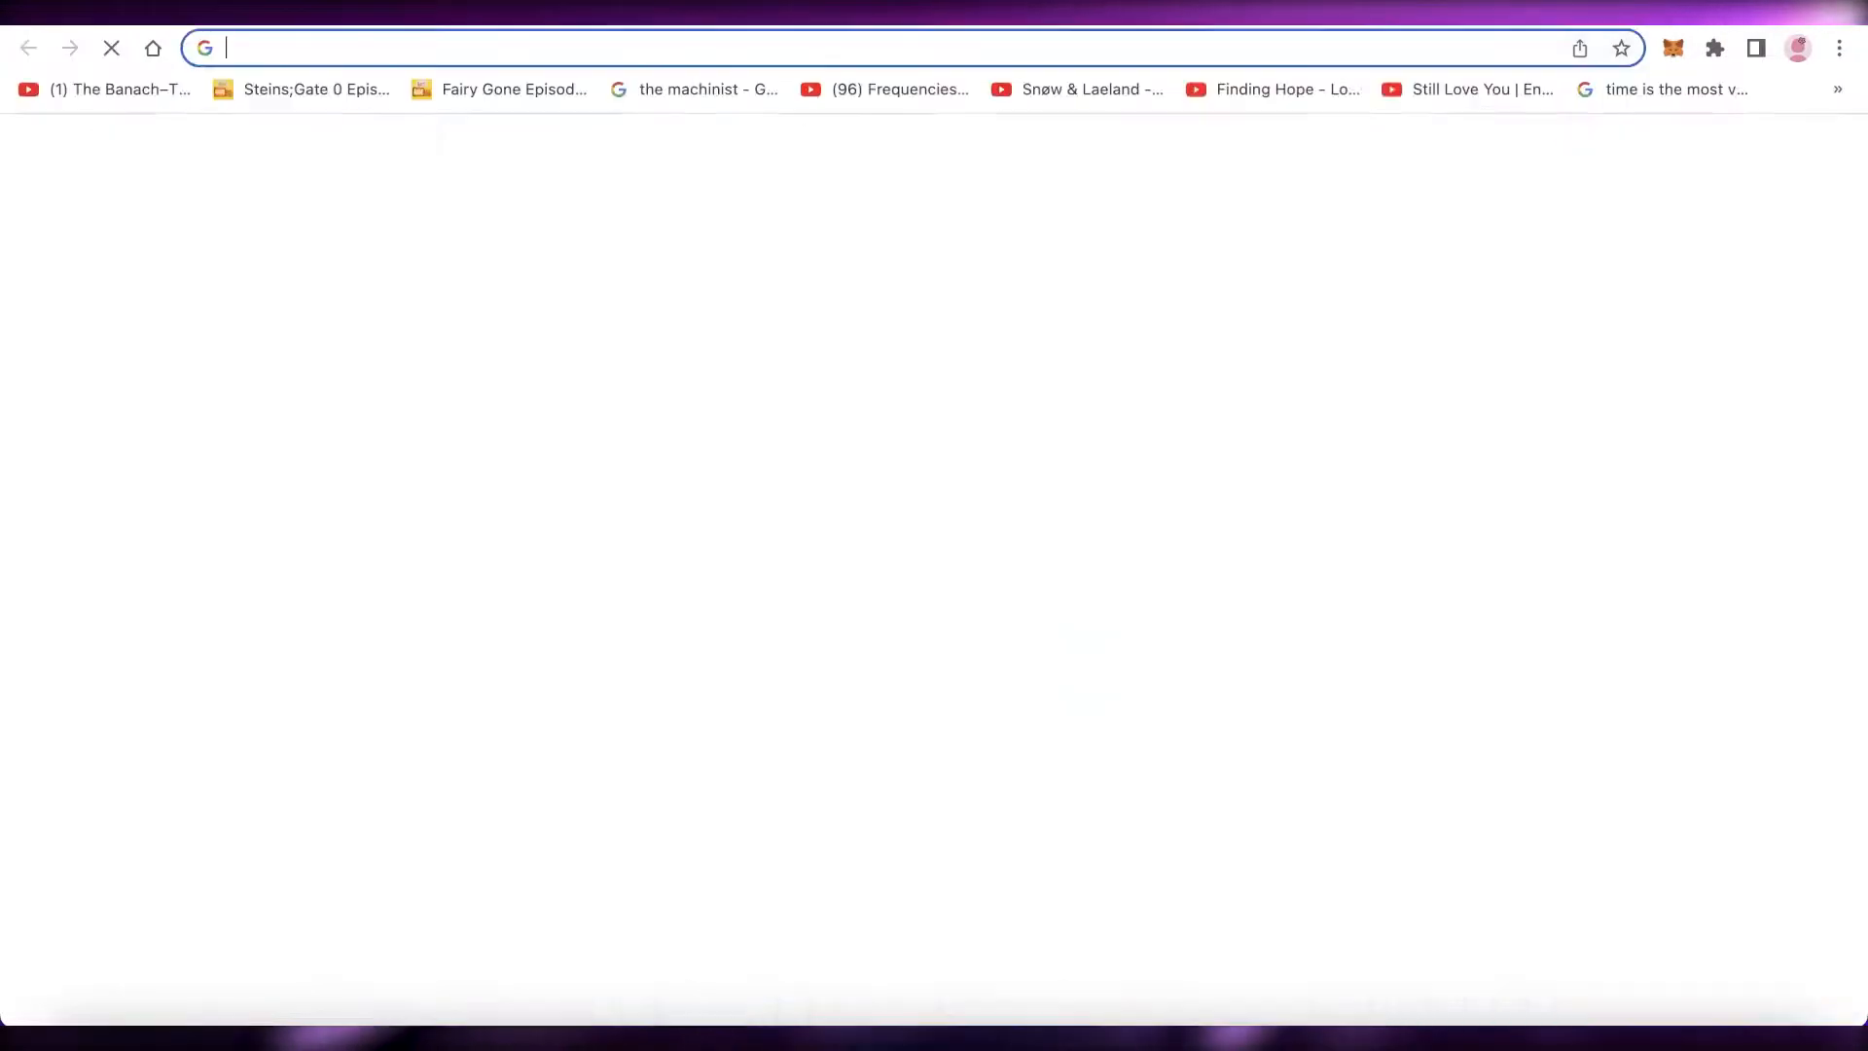
{"action": "type", "text": "an"}
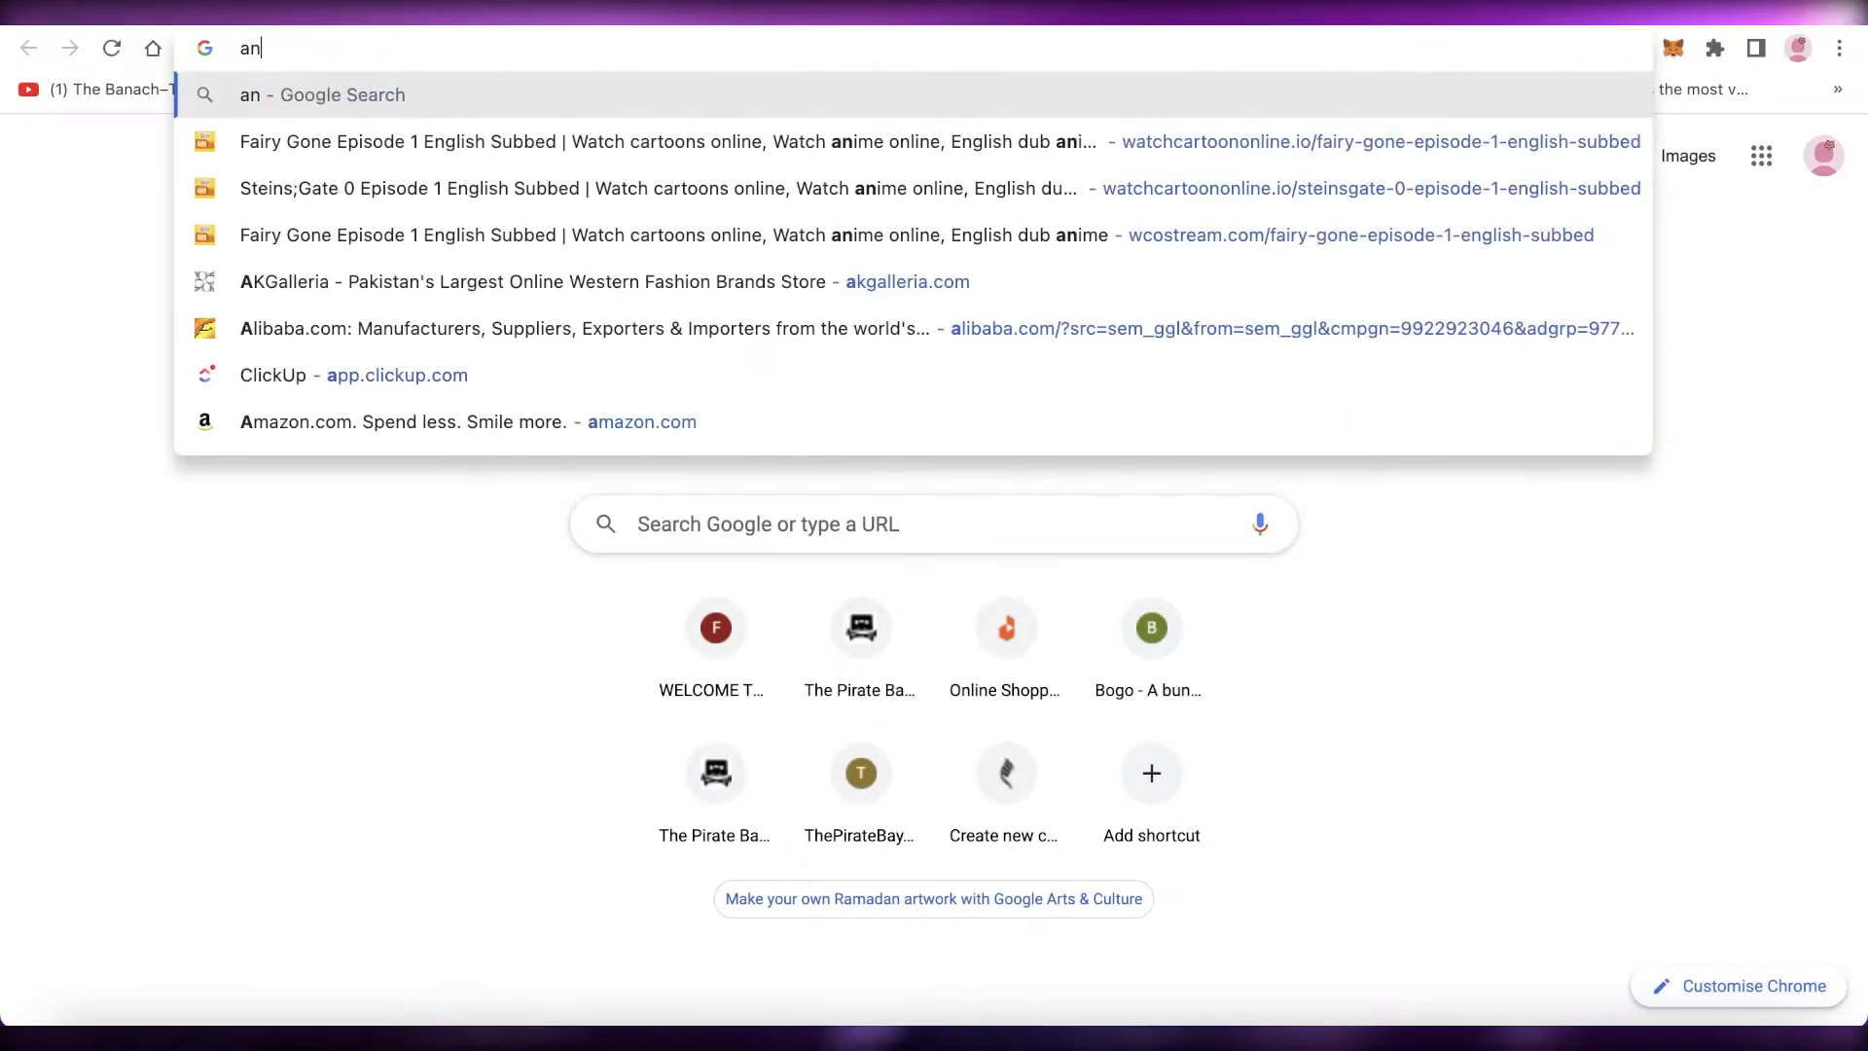
{"action": "key", "text": "BackSpace"}
{"action": "type", "text": "ma"}
{"action": "key", "text": "Return"}
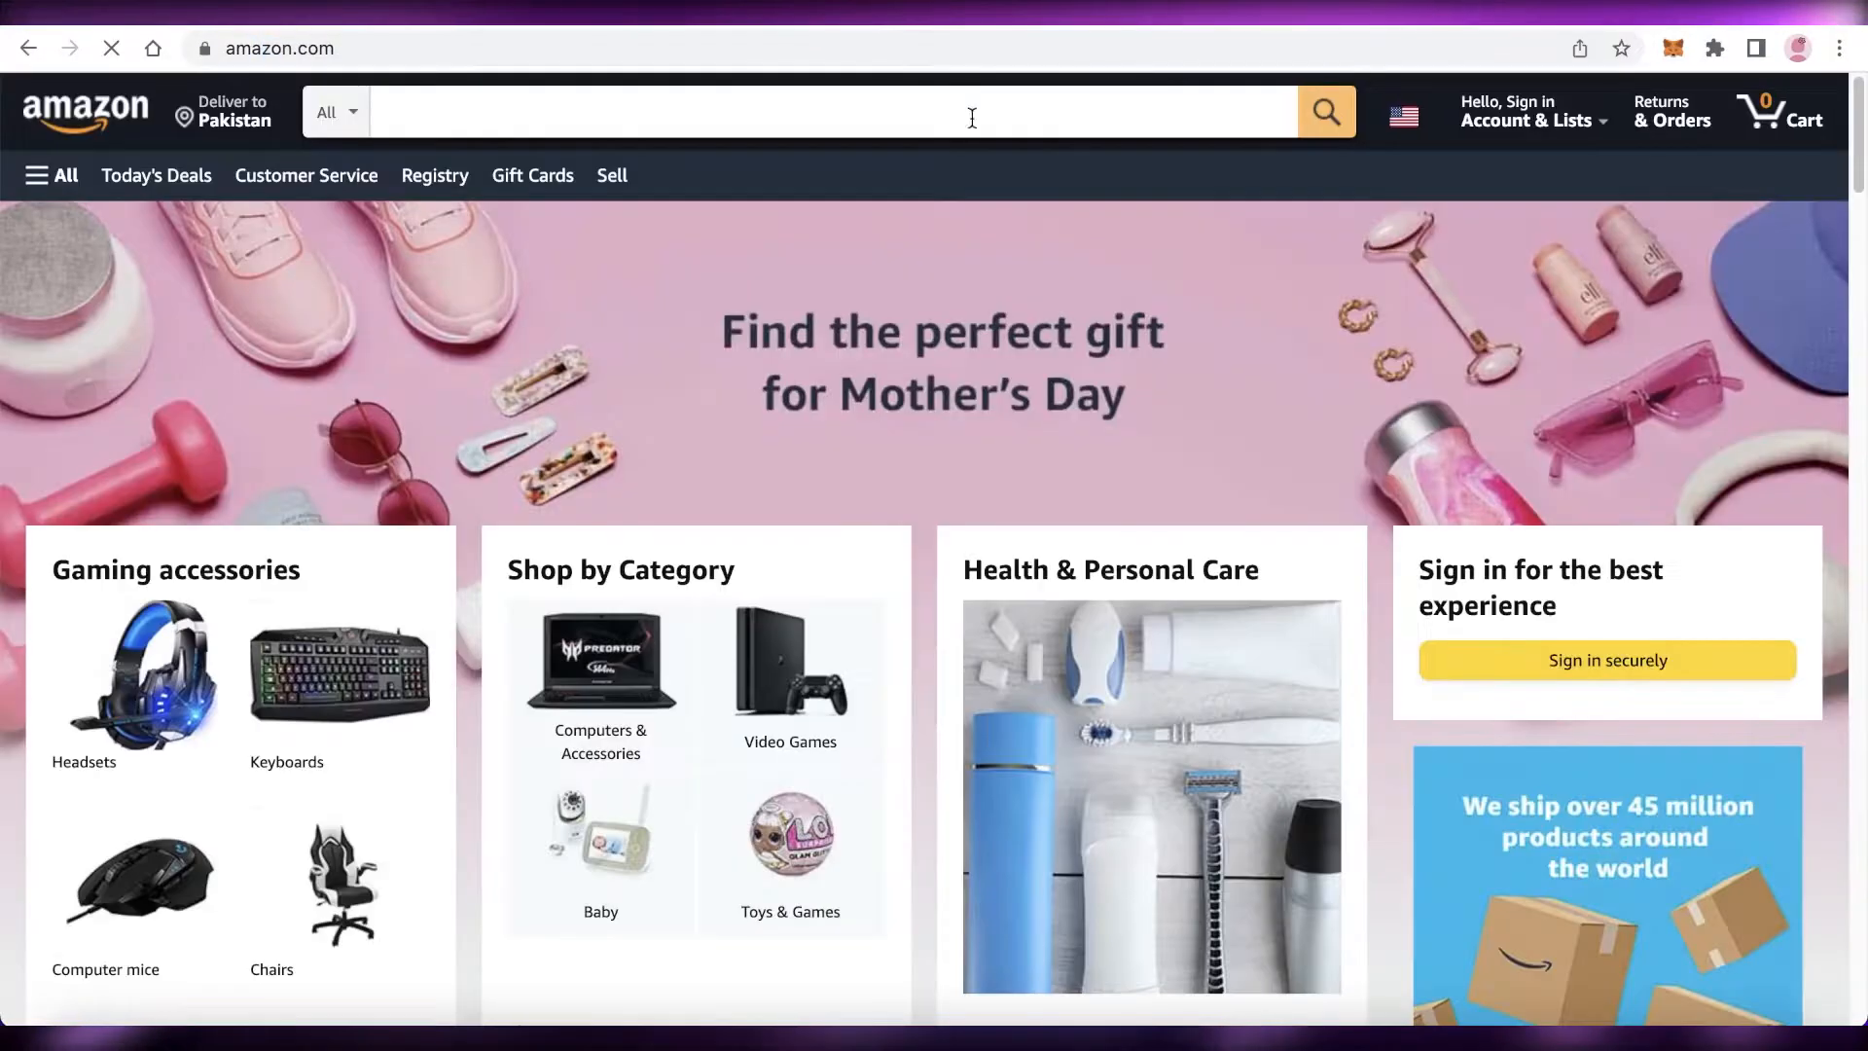
Step: Search Amazon for notebook
{"action": "left_click", "coordinate": [972, 117]}
{"action": "type", "text": "noteb"}
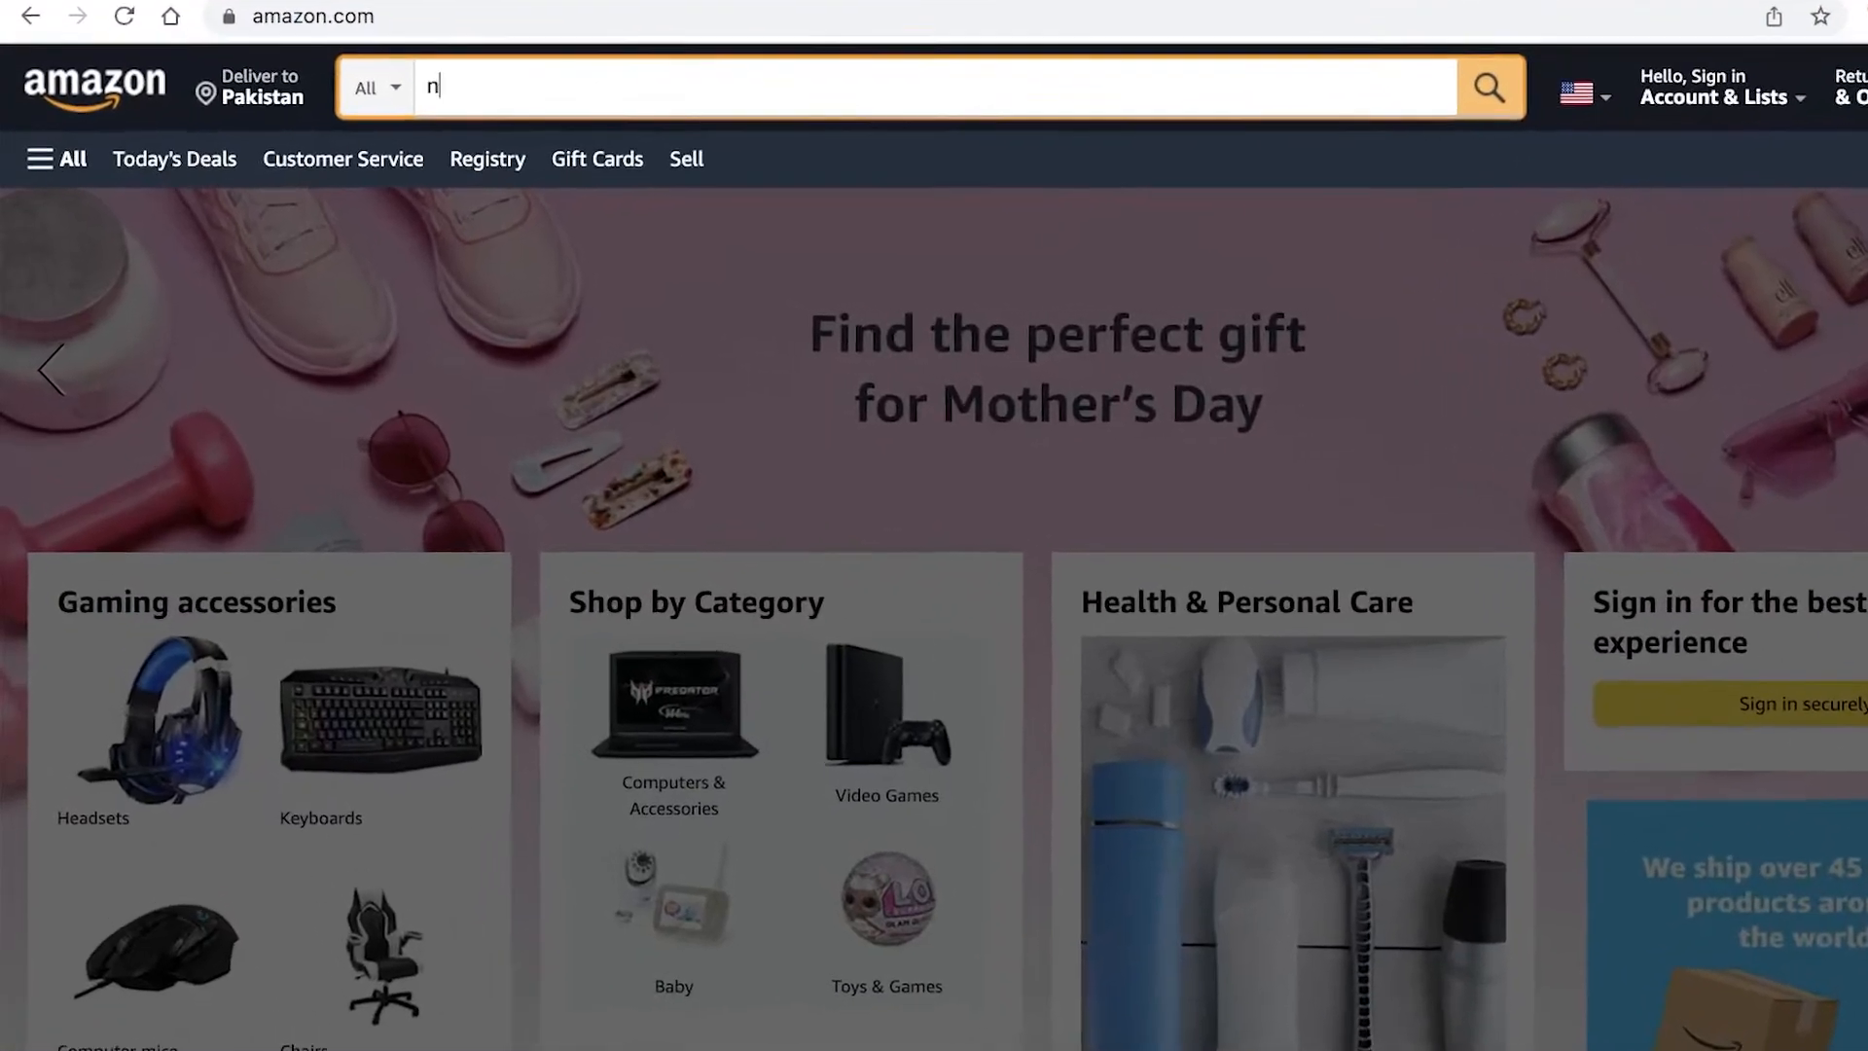
{"action": "type", "text": "ook"}
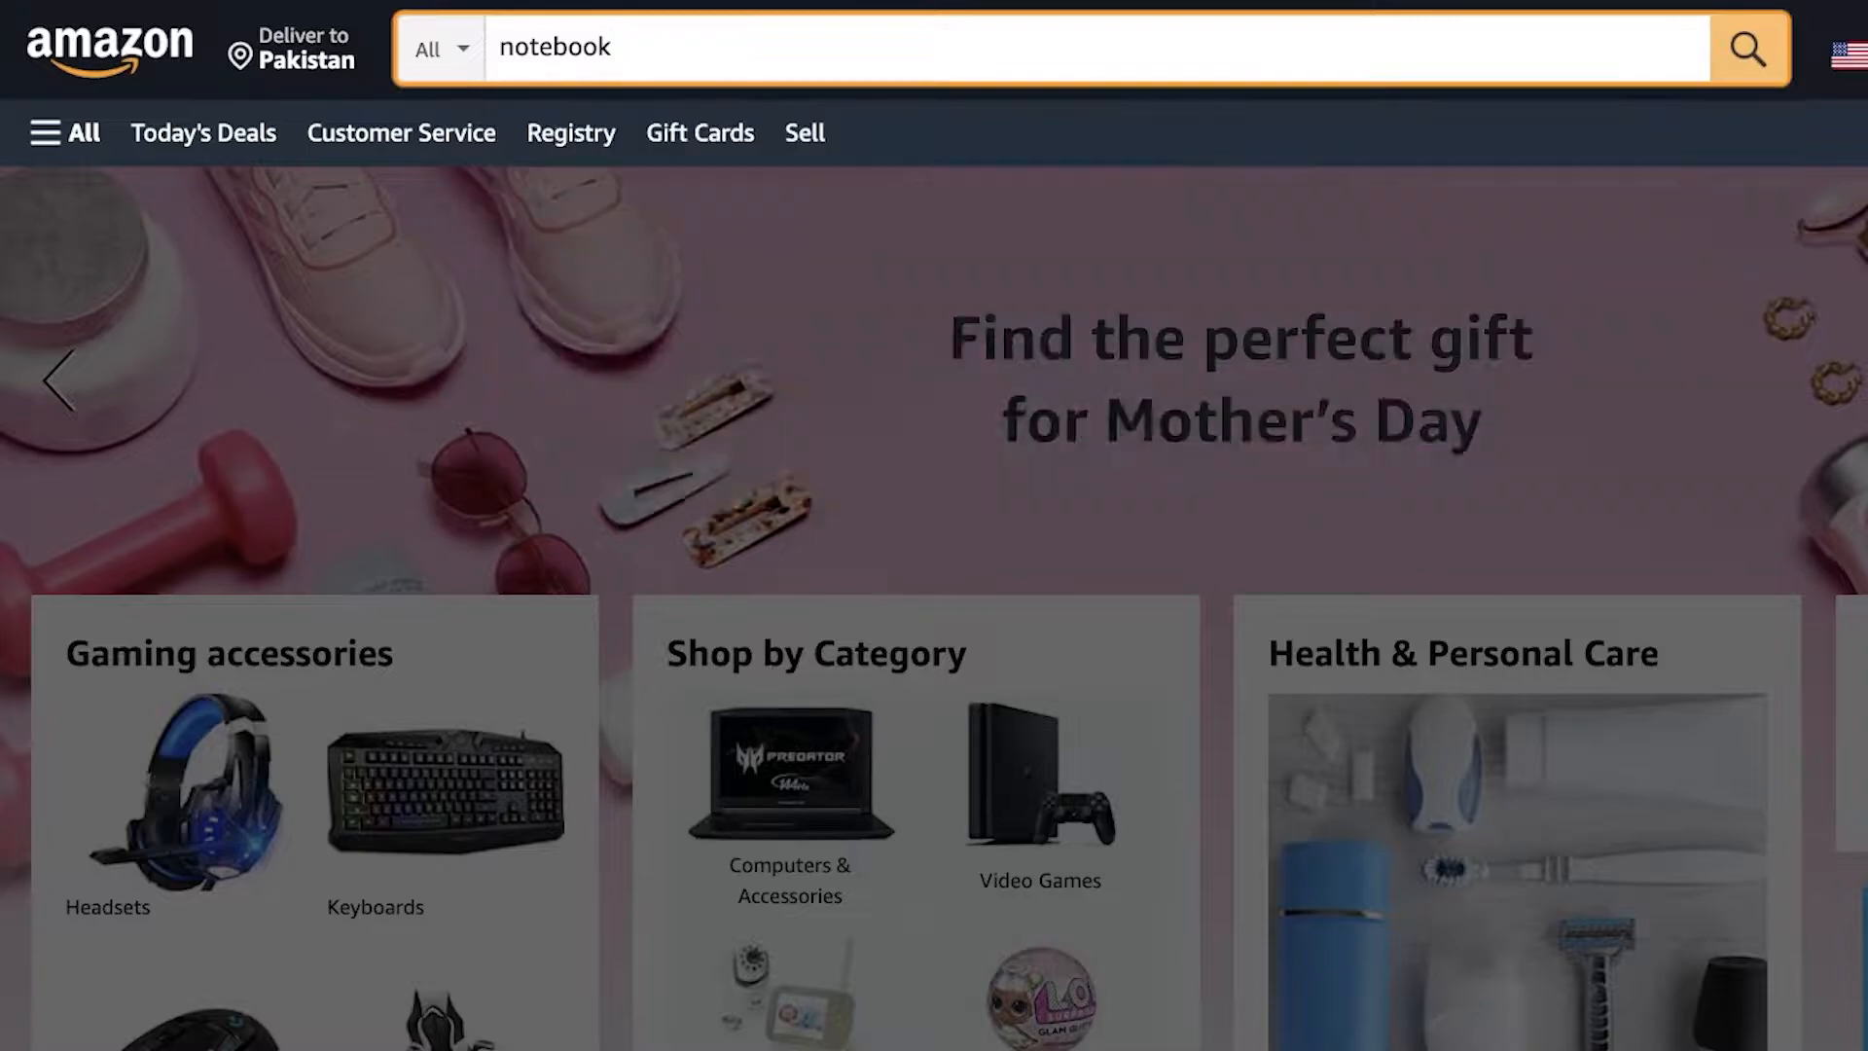
{"action": "key", "text": "Return"}
Step: Open the Vintage Color Stripes Notebook product listing from the search results
{"action": "scroll", "coordinate": [941, 370], "scroll_direction": "down", "scroll_amount": 10}
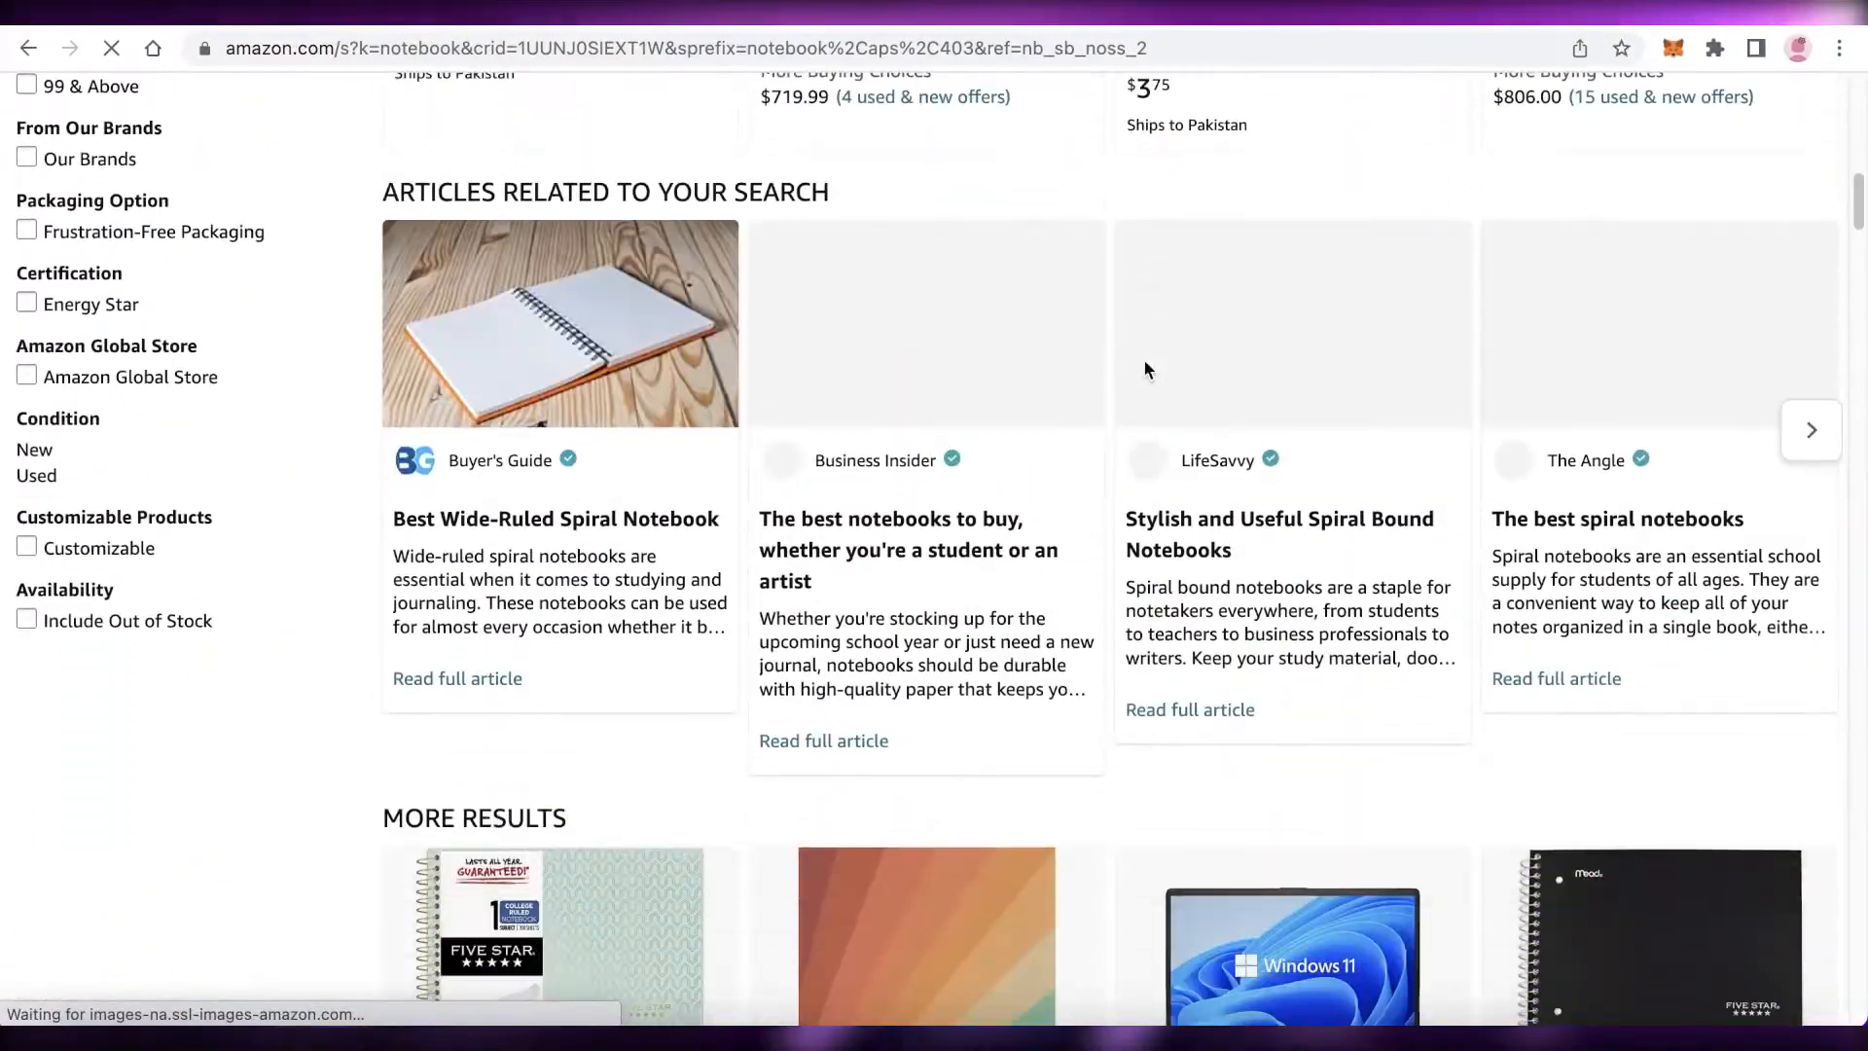
{"action": "scroll", "coordinate": [1144, 368], "scroll_direction": "down", "scroll_amount": 8}
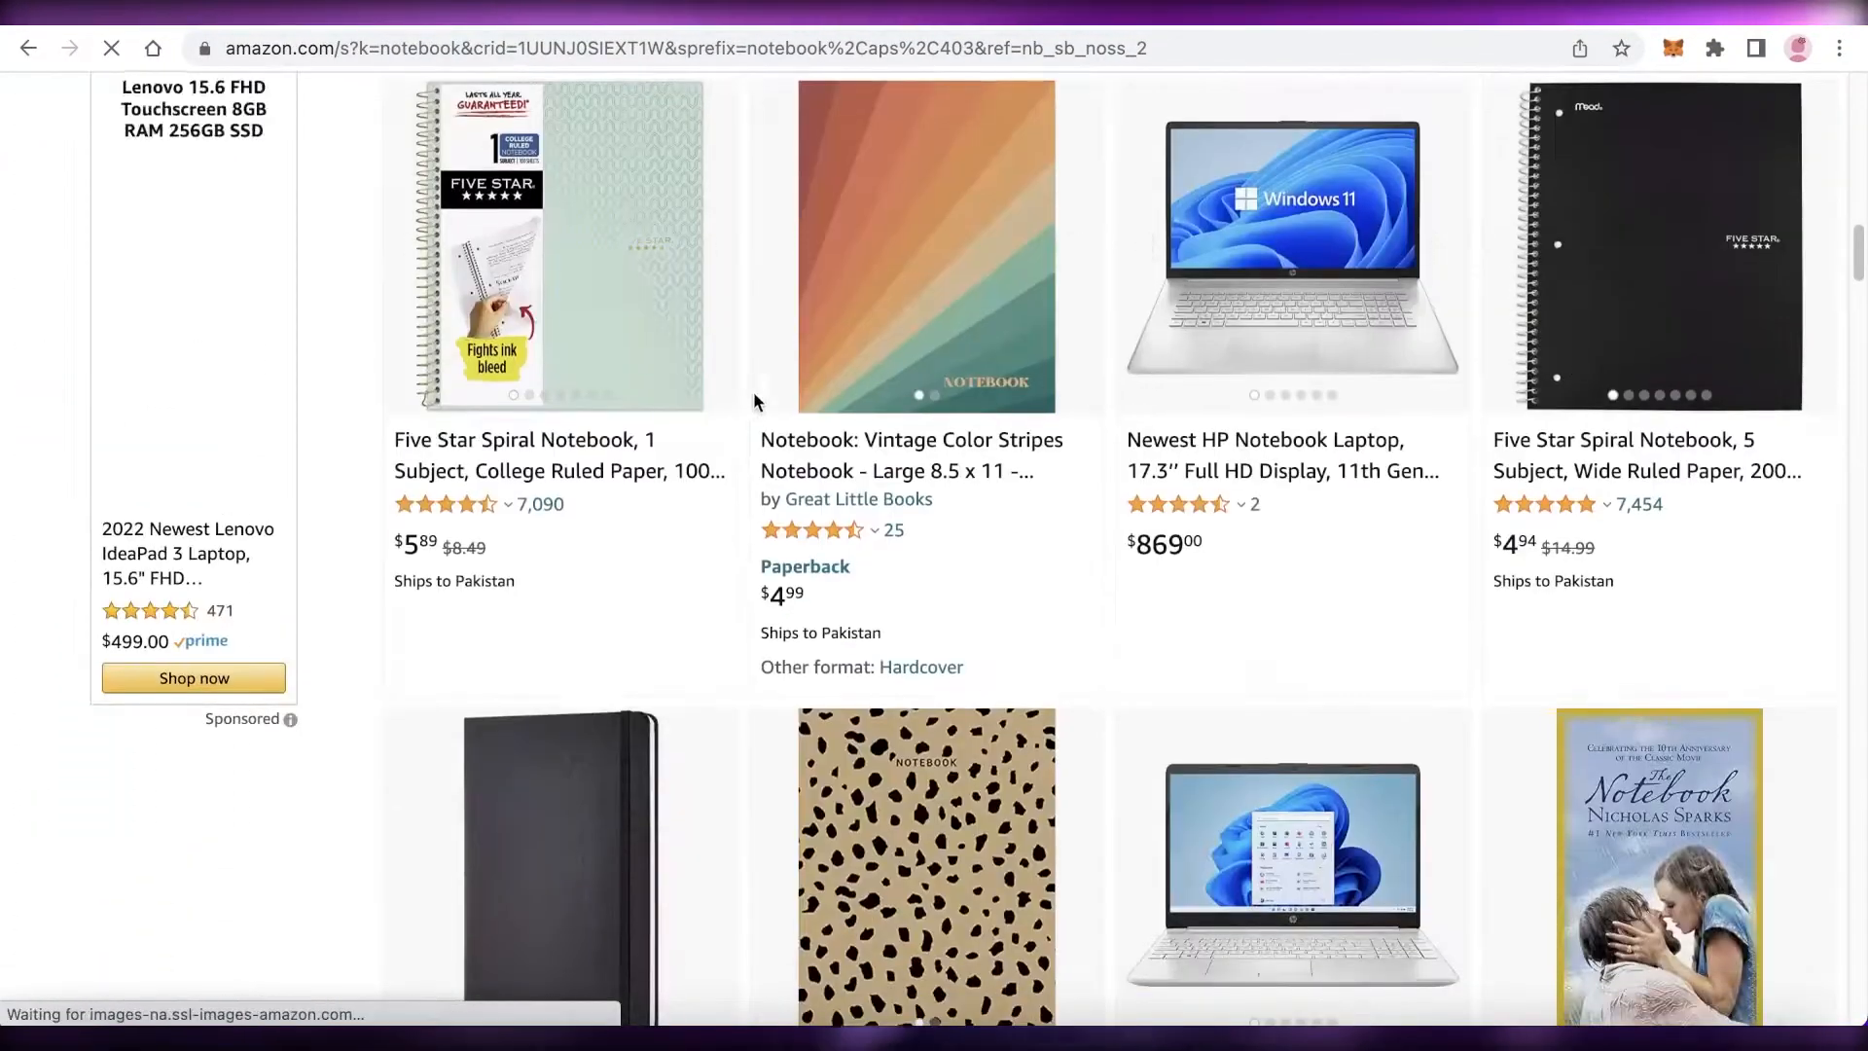
{"action": "left_click", "coordinate": [885, 337]}
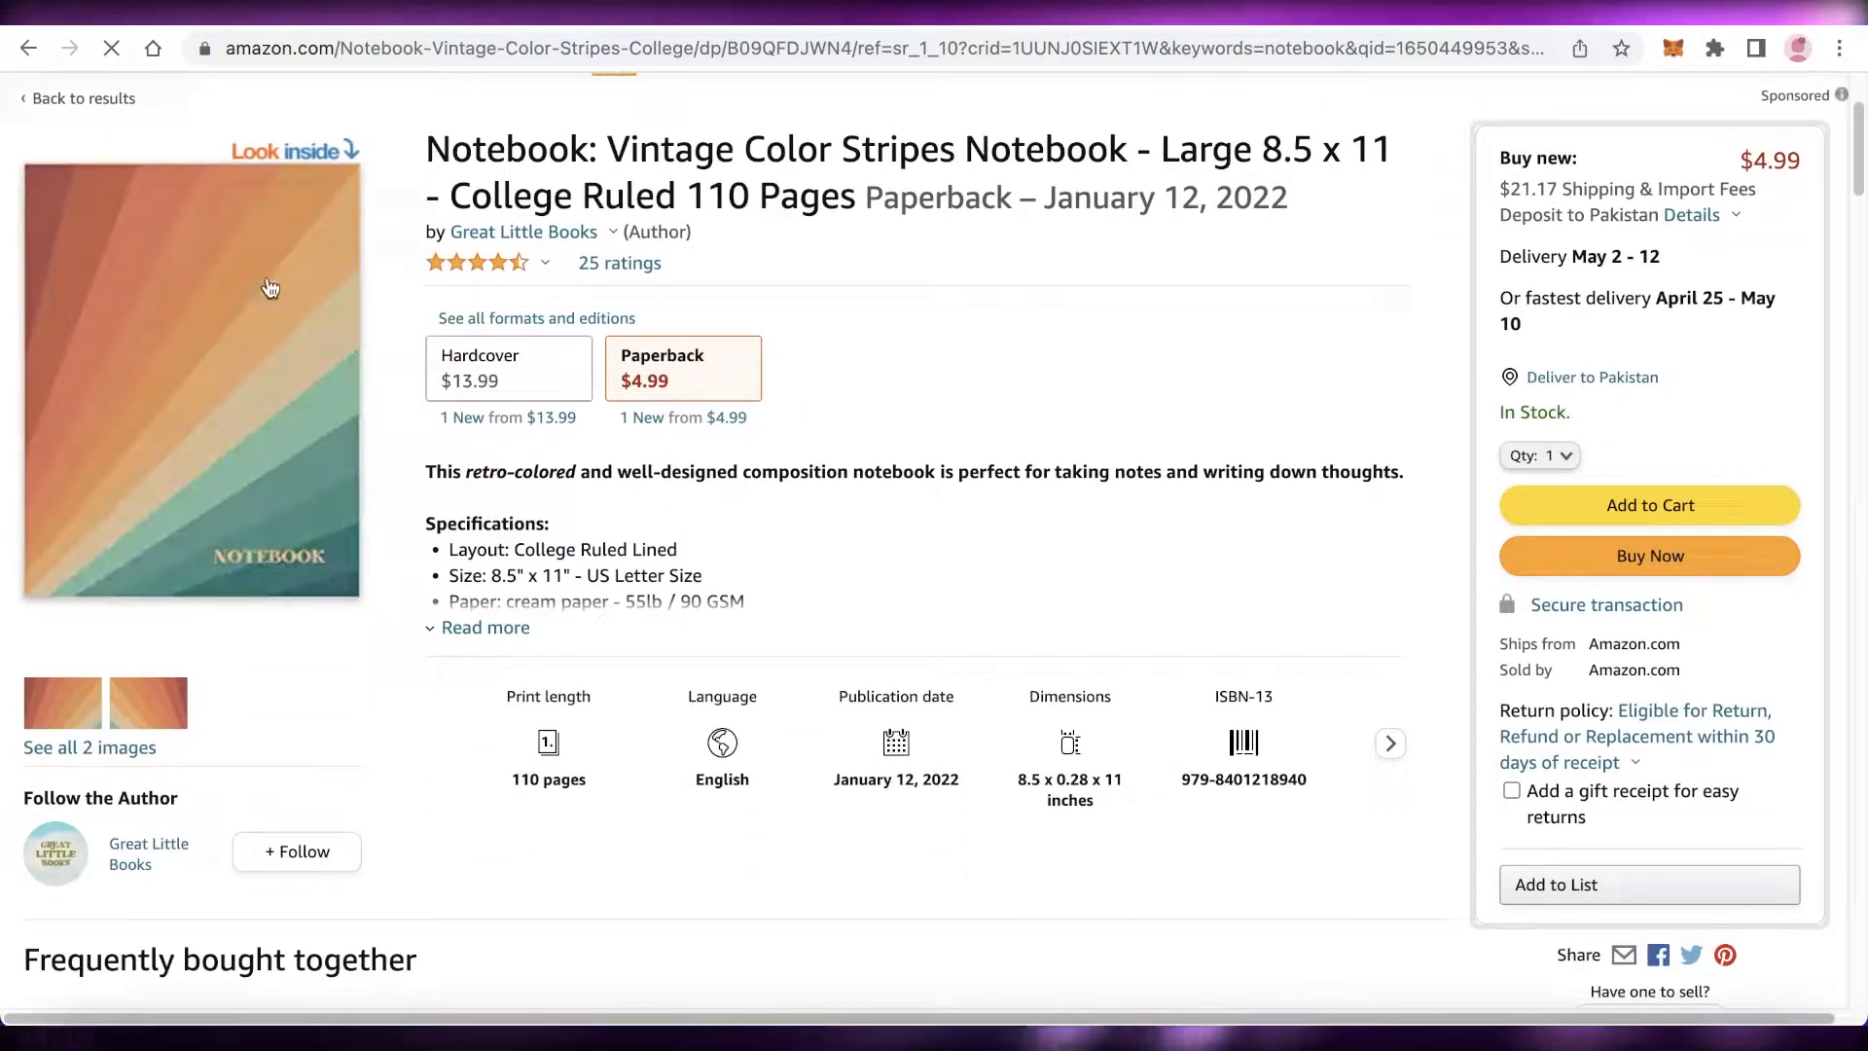
Step: Open the notebook's Look Inside preview, then close it and review the product details
{"action": "left_click", "coordinate": [257, 407]}
{"action": "left_click", "coordinate": [1833, 110]}
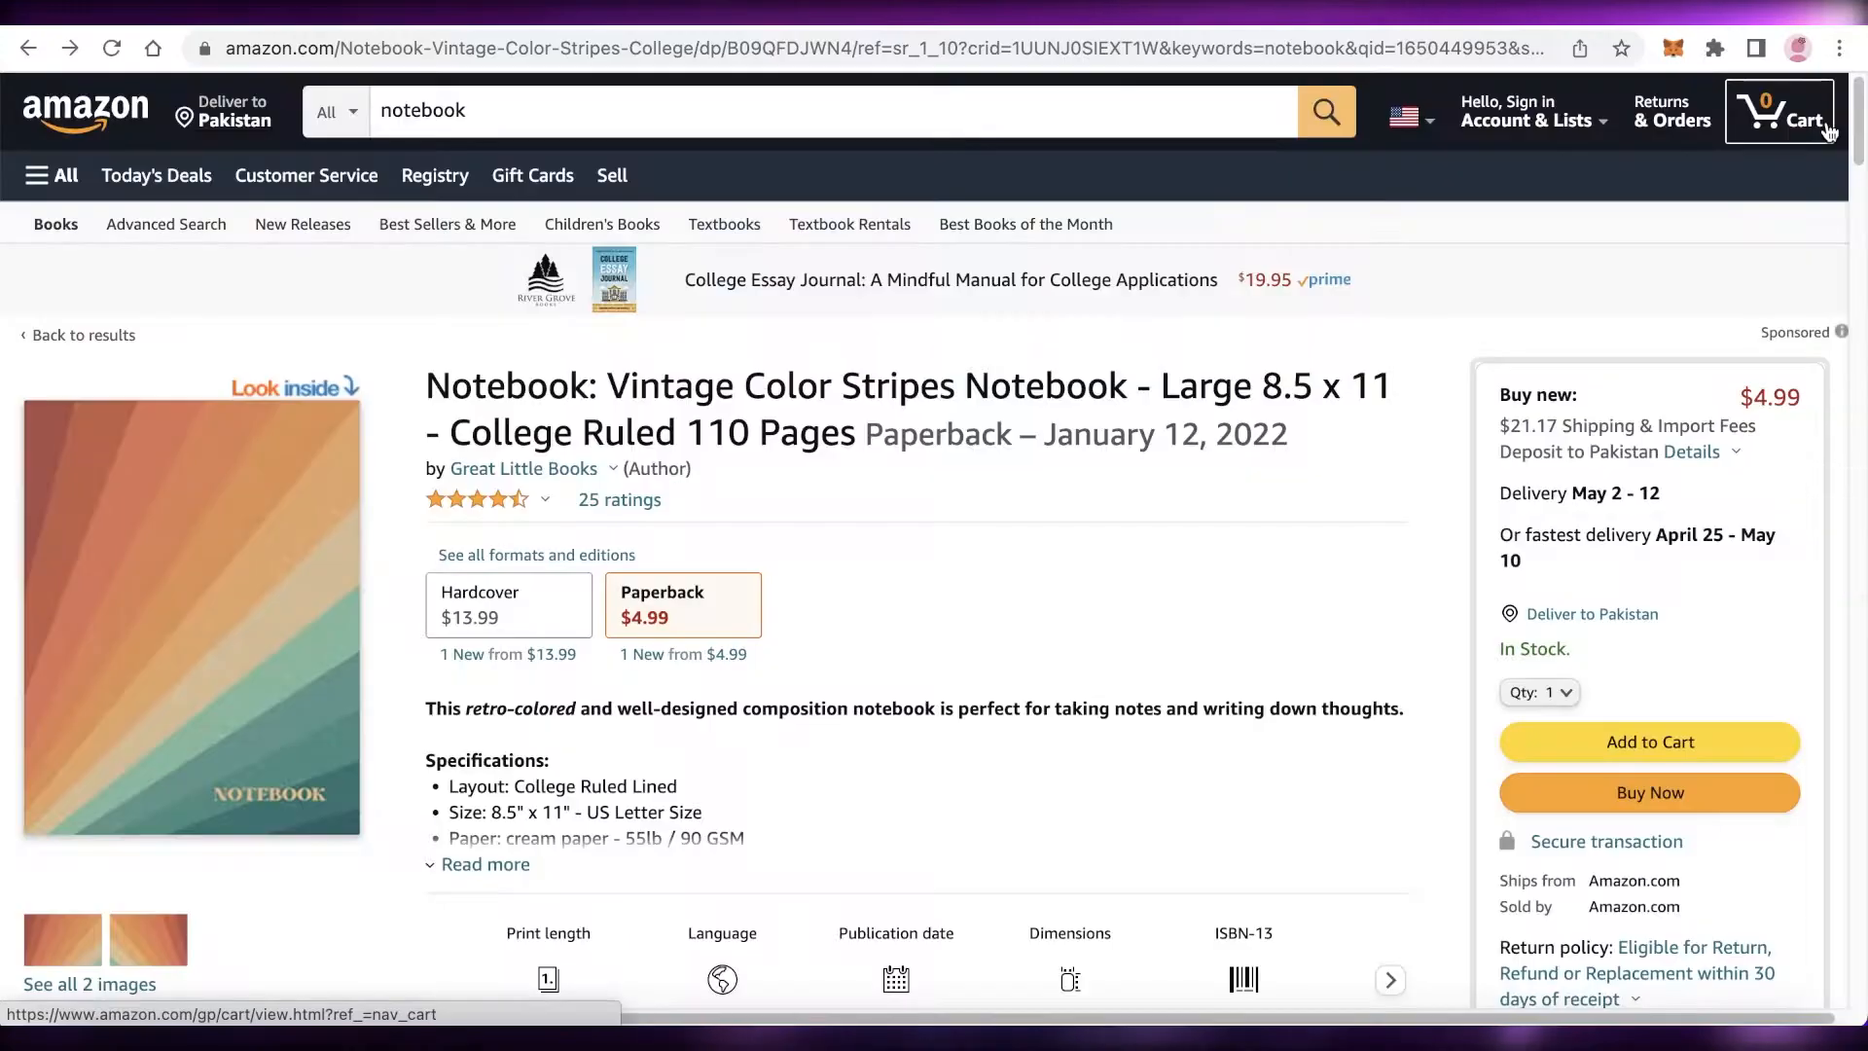
{"action": "scroll", "coordinate": [437, 595], "scroll_direction": "down", "scroll_amount": 2}
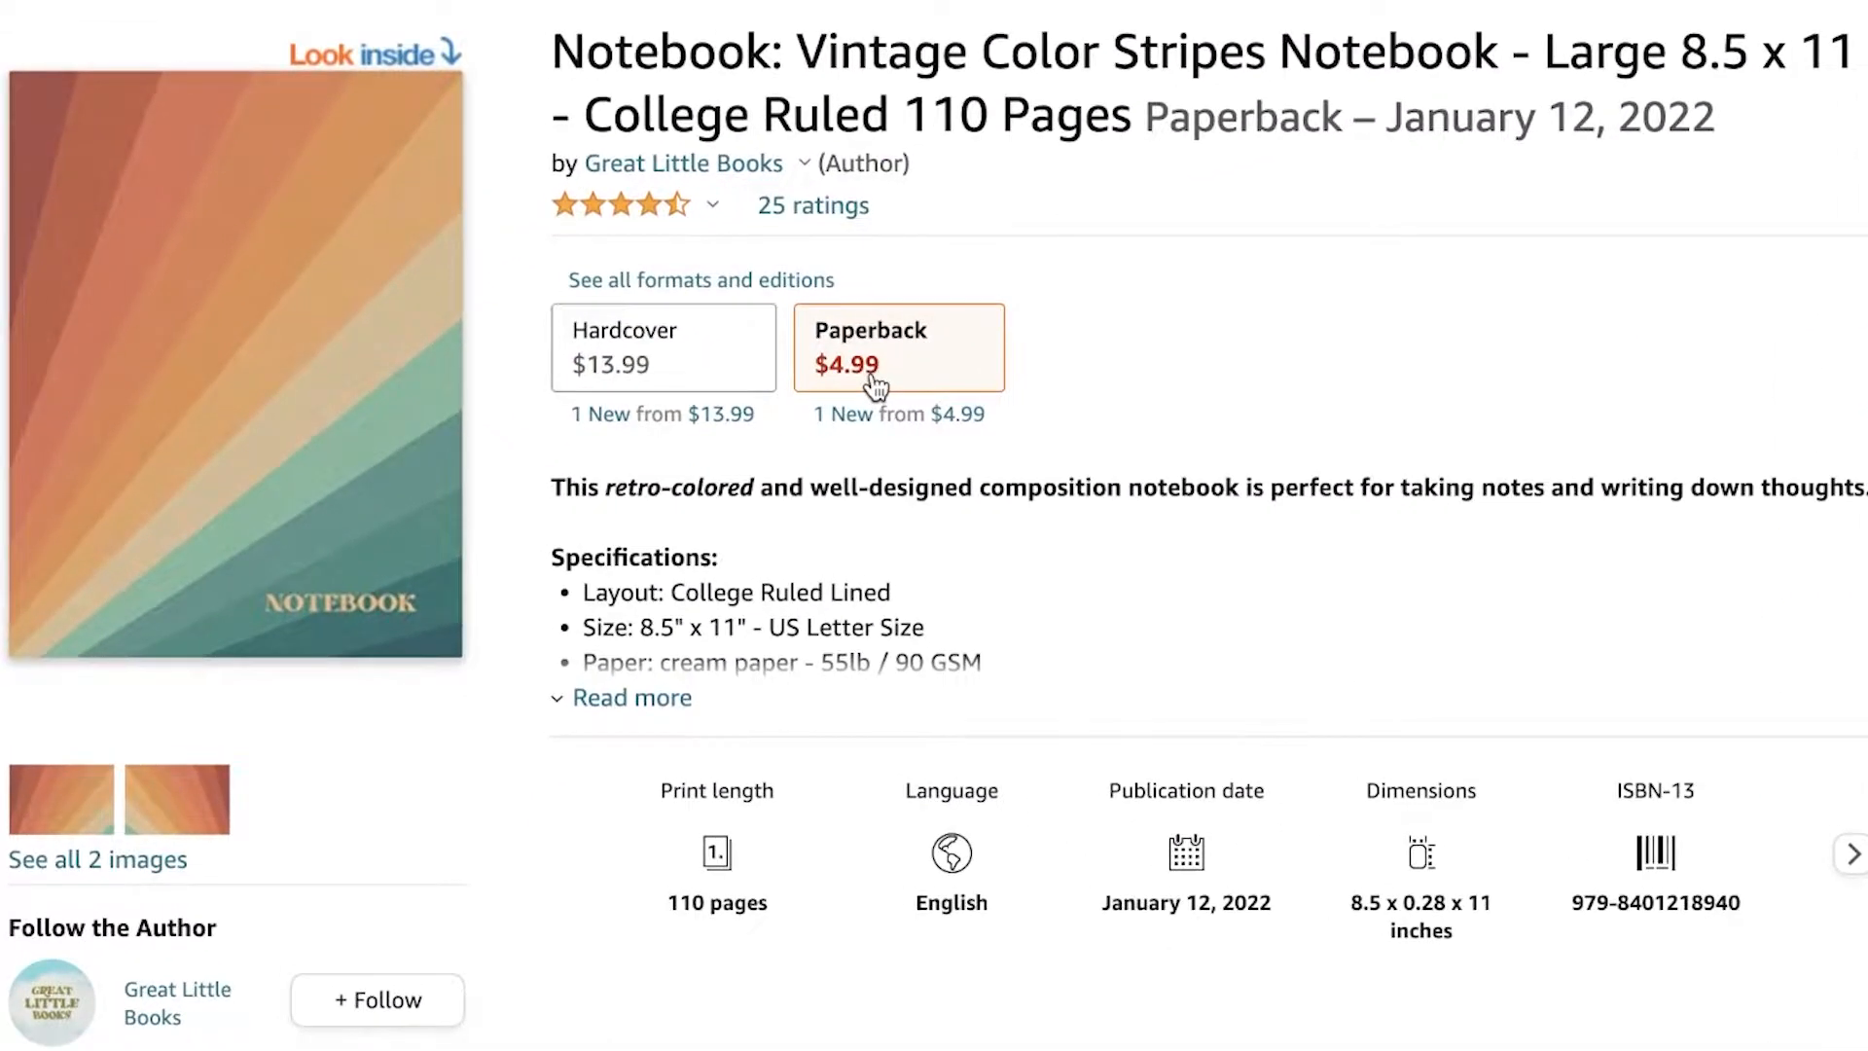
{"action": "left_click", "coordinate": [417, 313]}
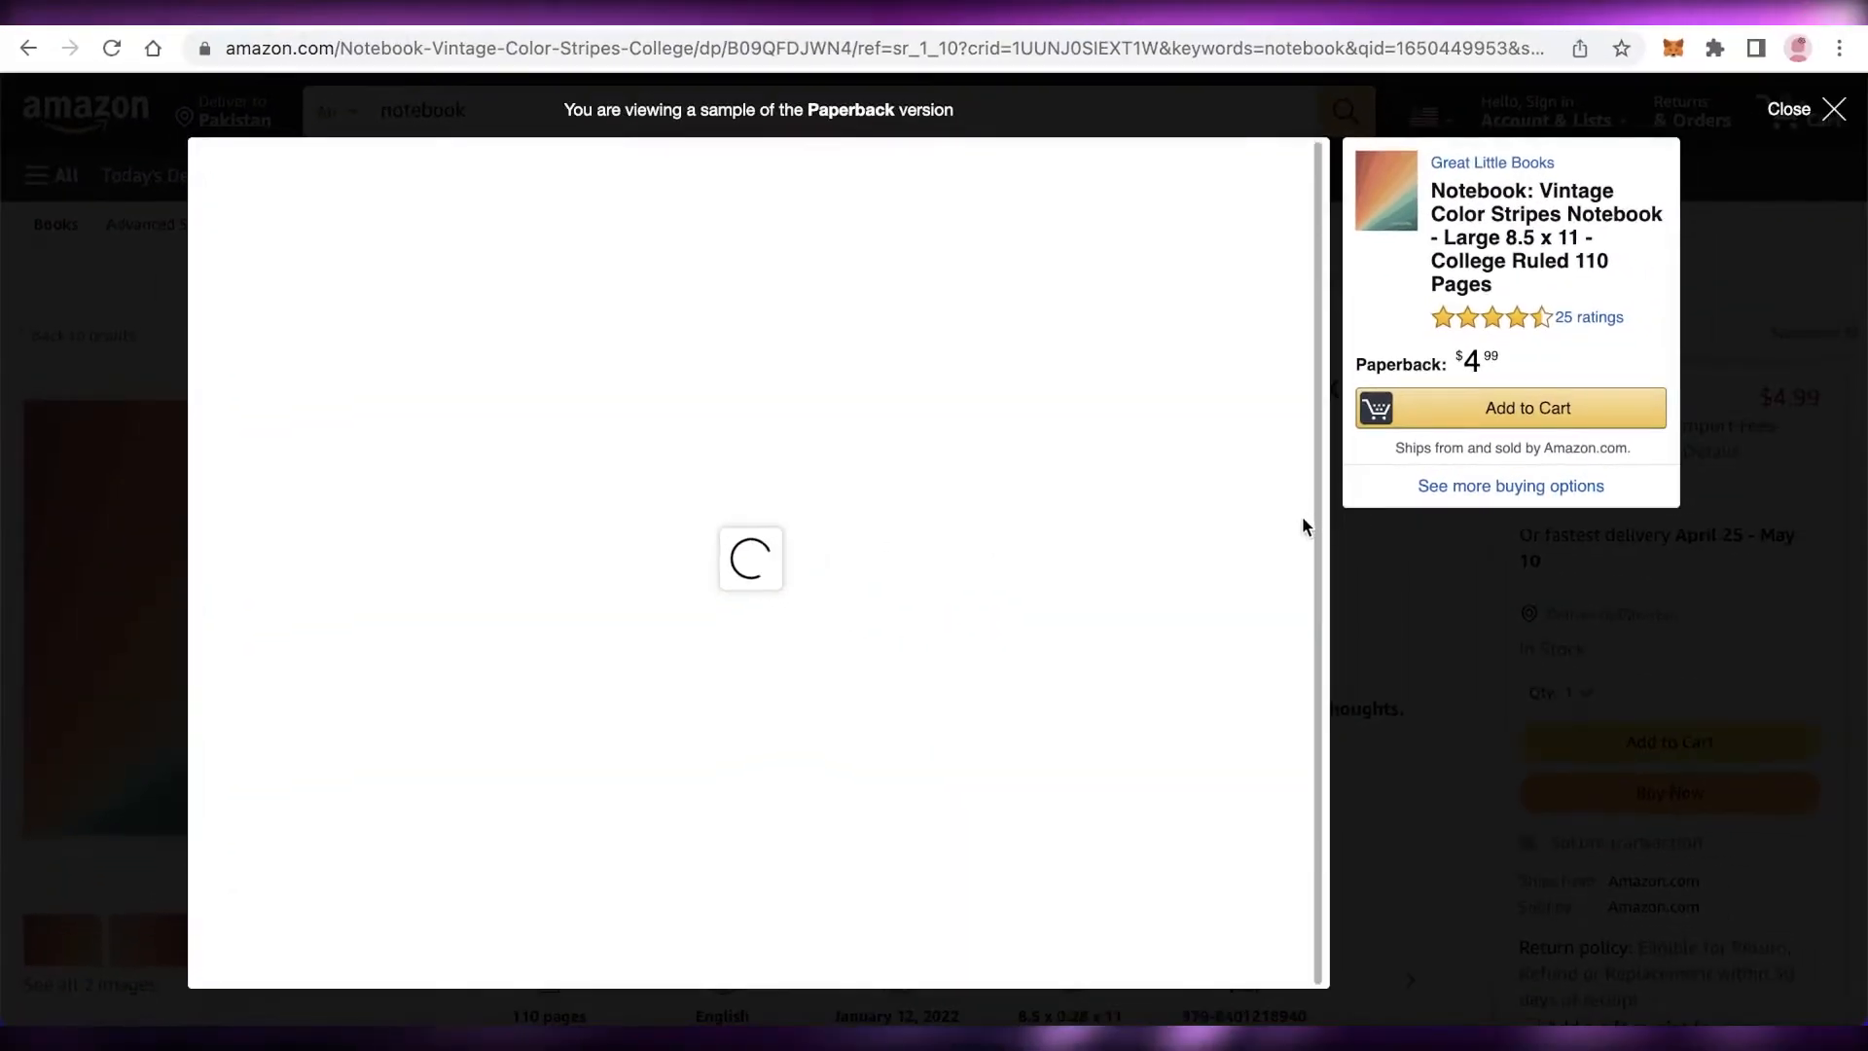
{"action": "left_click", "coordinate": [1860, 535]}
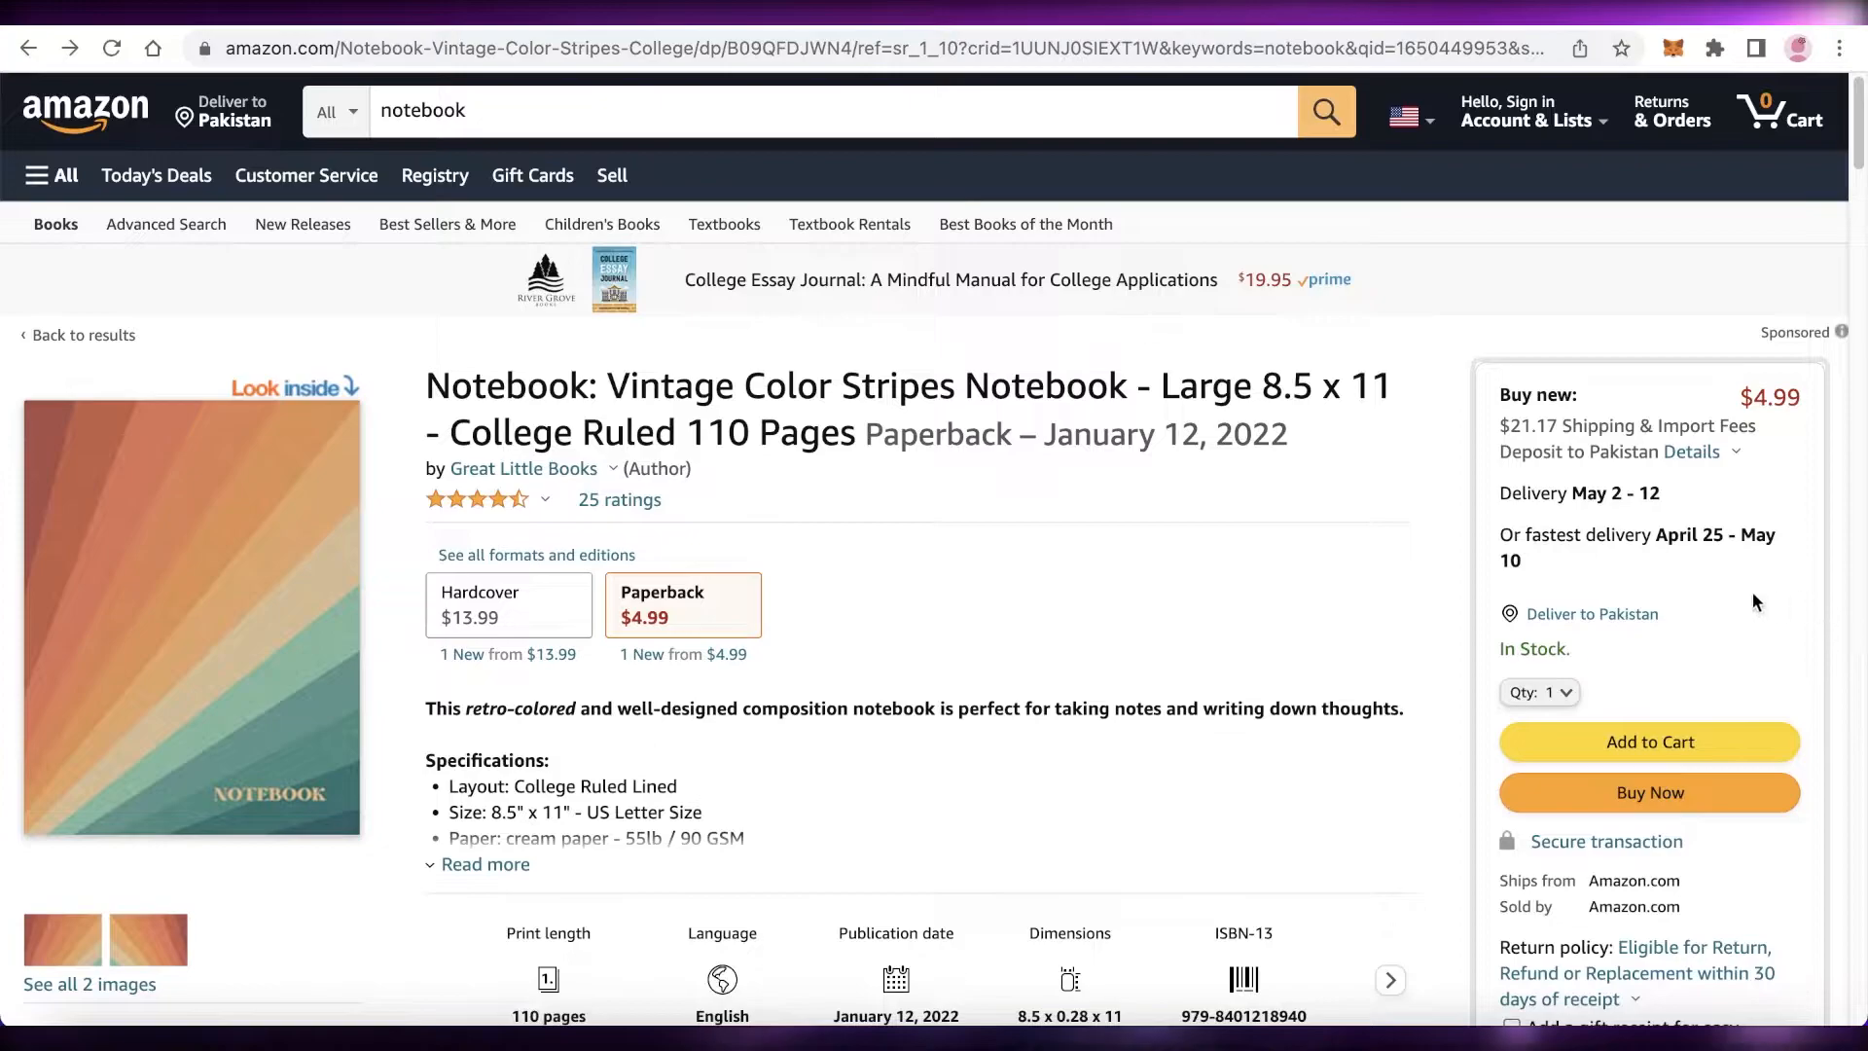
{"action": "scroll", "coordinate": [1275, 564], "scroll_direction": "down", "scroll_amount": 3}
{"action": "scroll", "coordinate": [1275, 564], "scroll_direction": "up", "scroll_amount": 3}
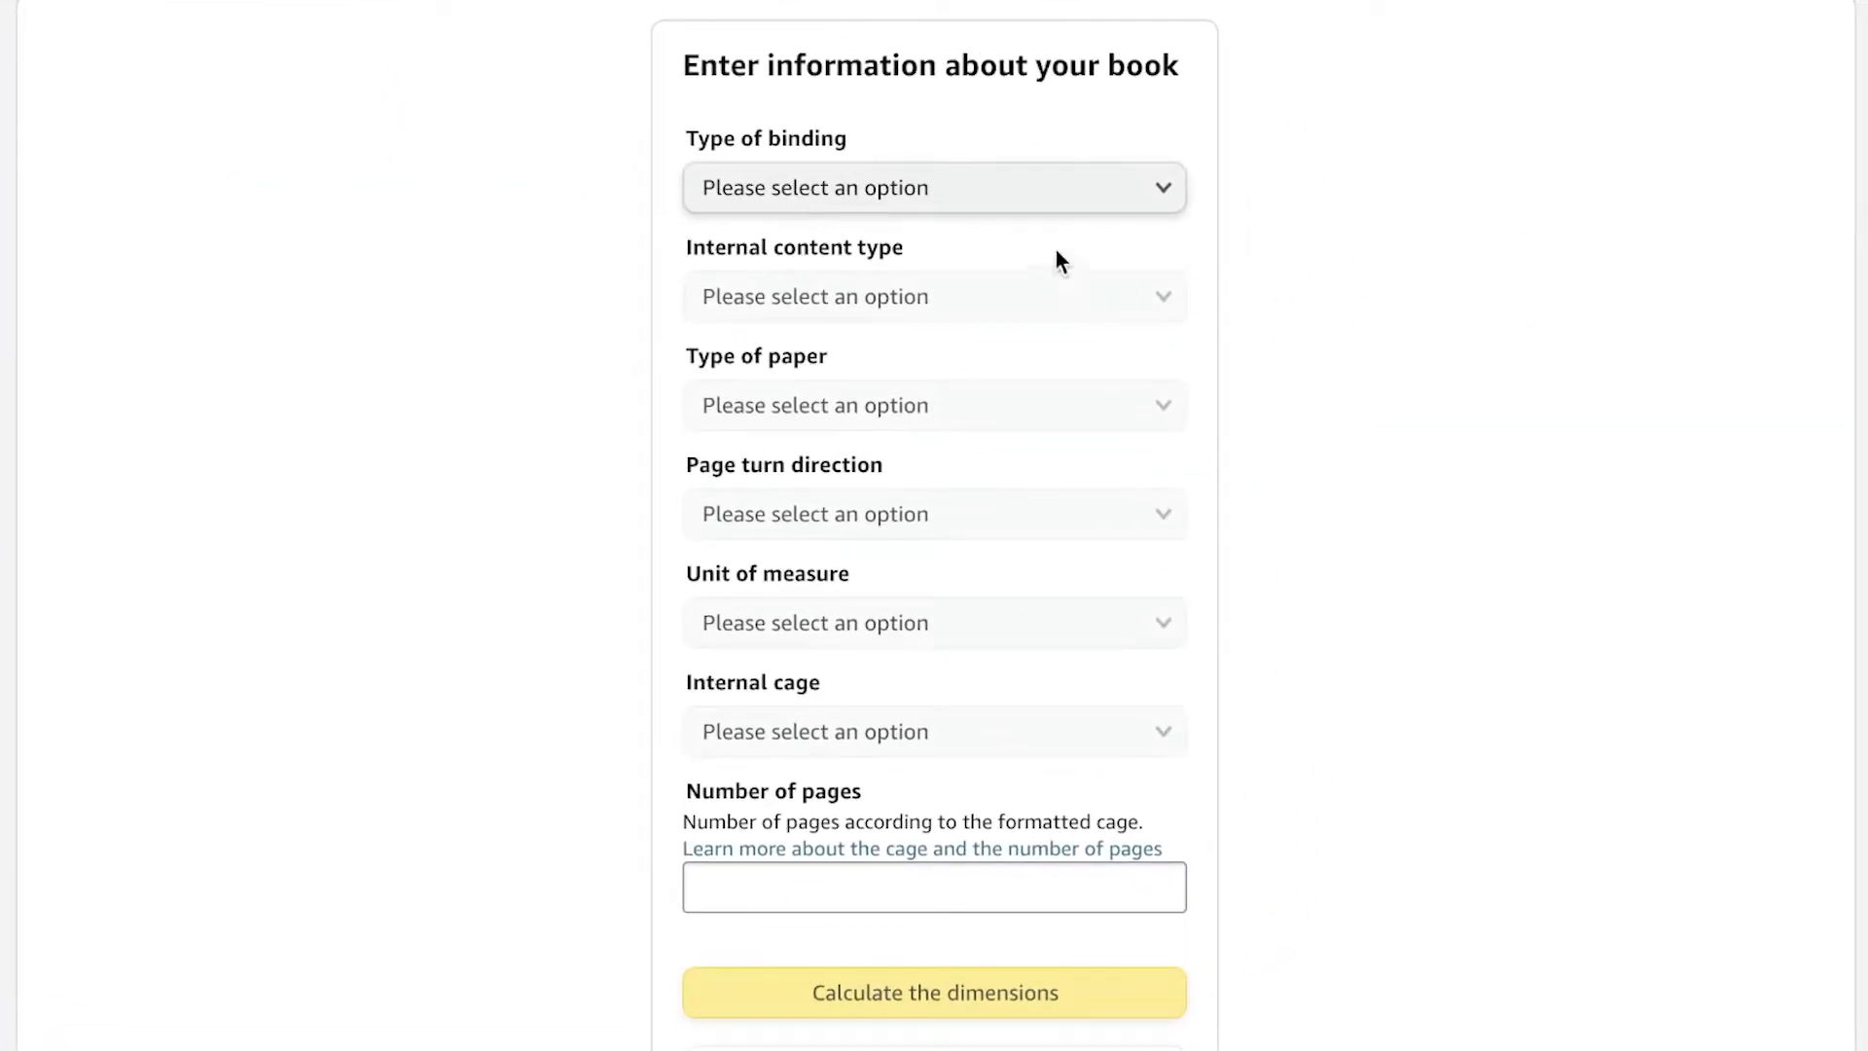
Step: In the KDP cover calculator, set the binding to Paper book and the content type to Standard color
{"action": "left_click", "coordinate": [1017, 202]}
{"action": "left_click", "coordinate": [1012, 227]}
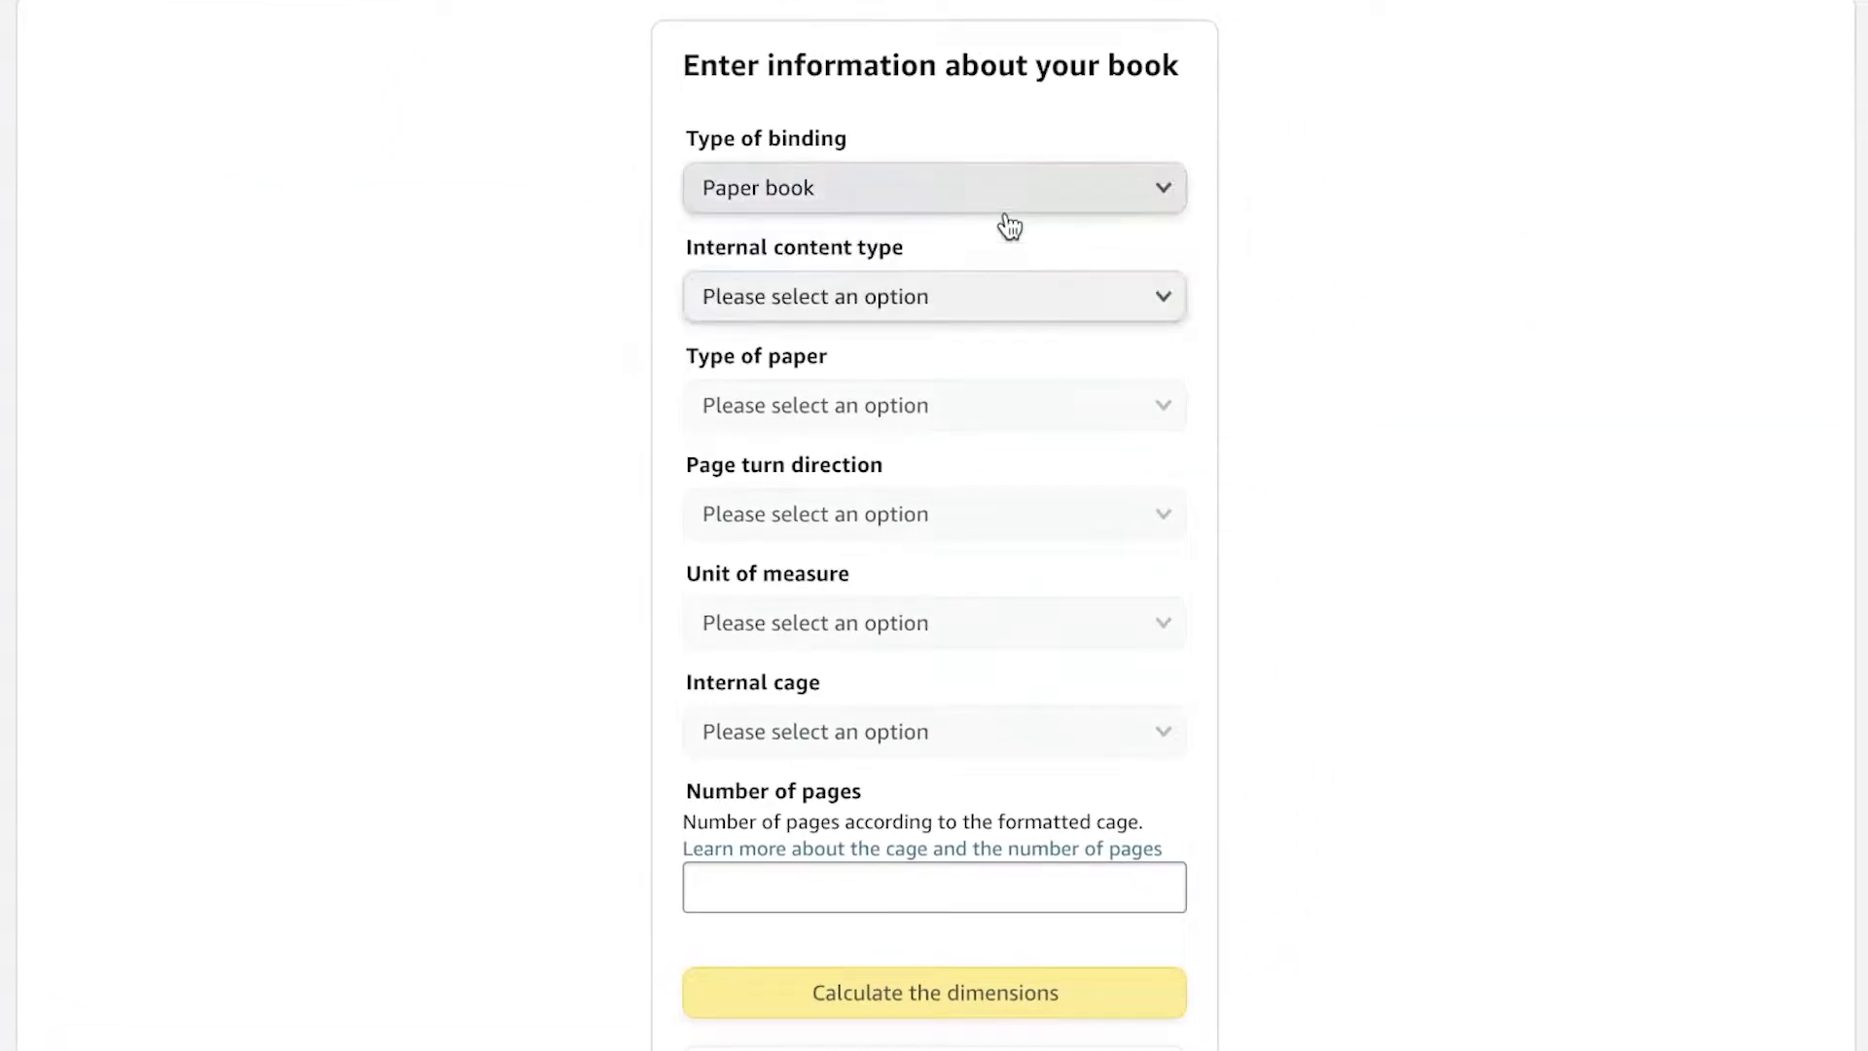
{"action": "left_click", "coordinate": [971, 292]}
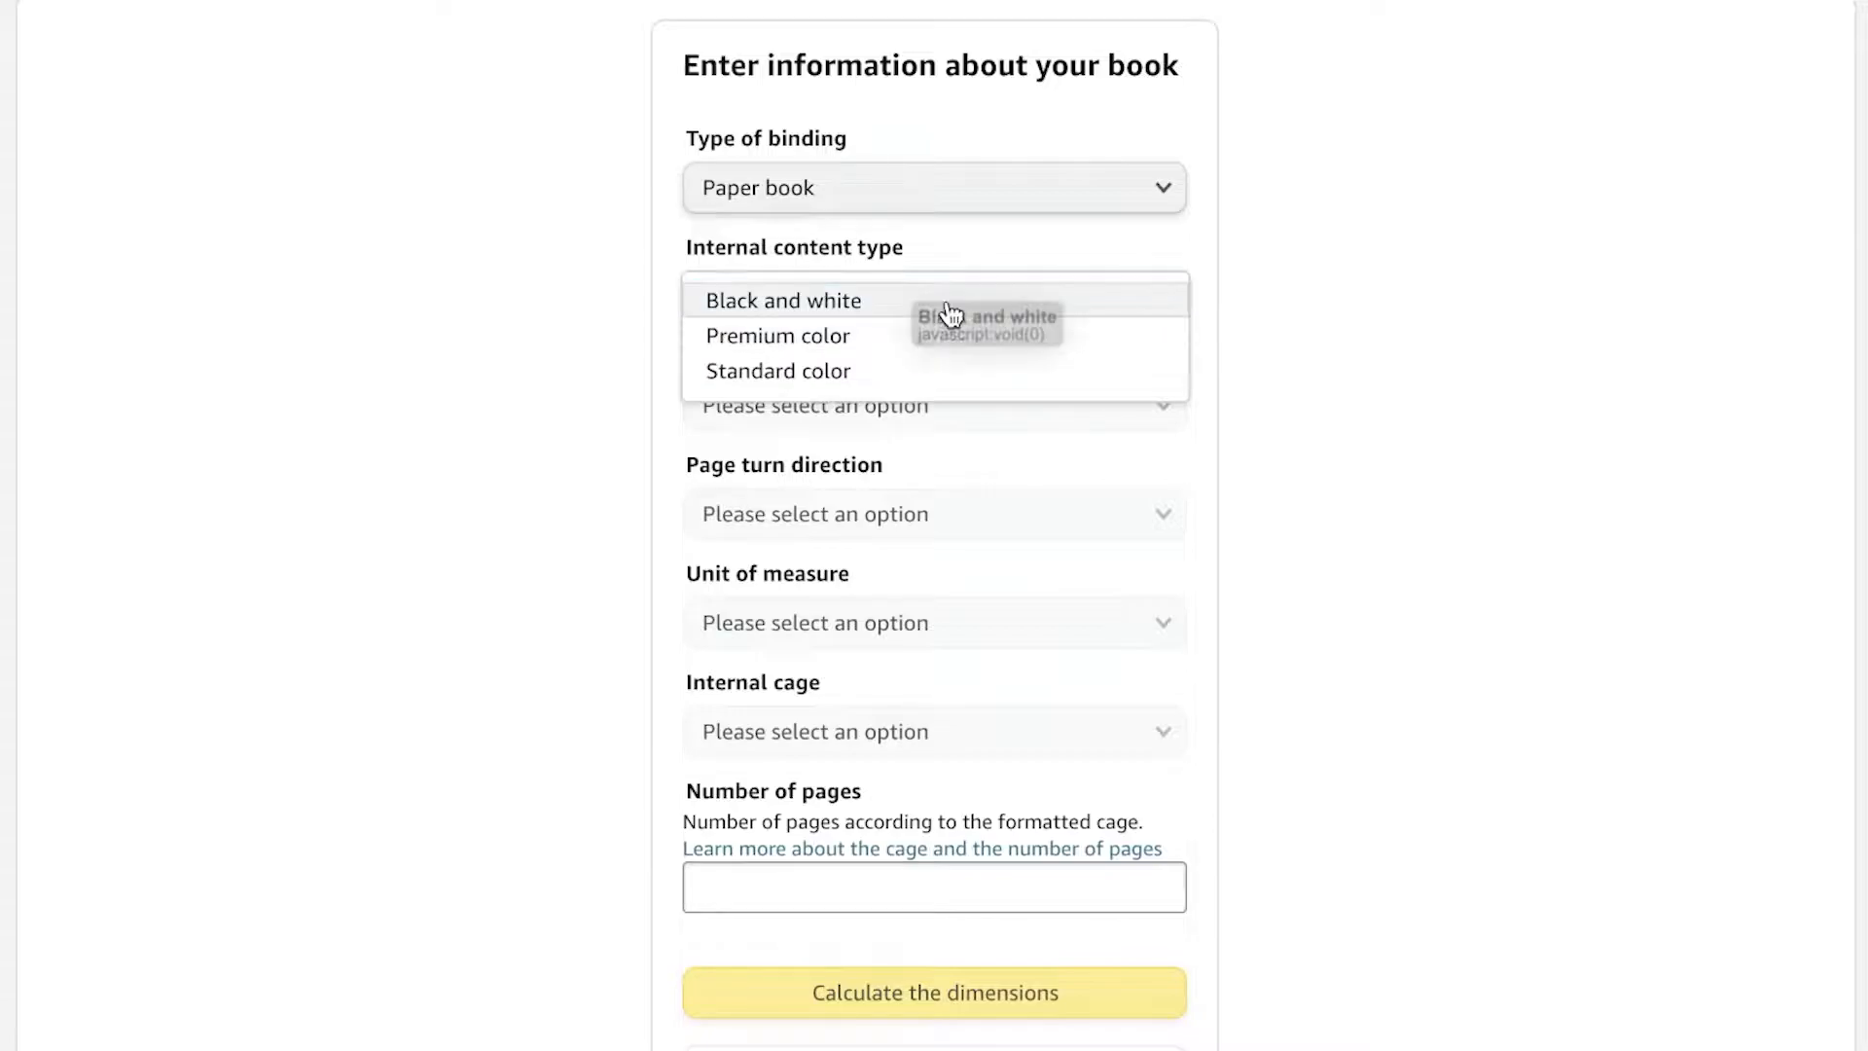
{"action": "left_click", "coordinate": [817, 370]}
Step: Set the paper type to White paper and the page turn direction to From left to right
{"action": "left_click", "coordinate": [1172, 417]}
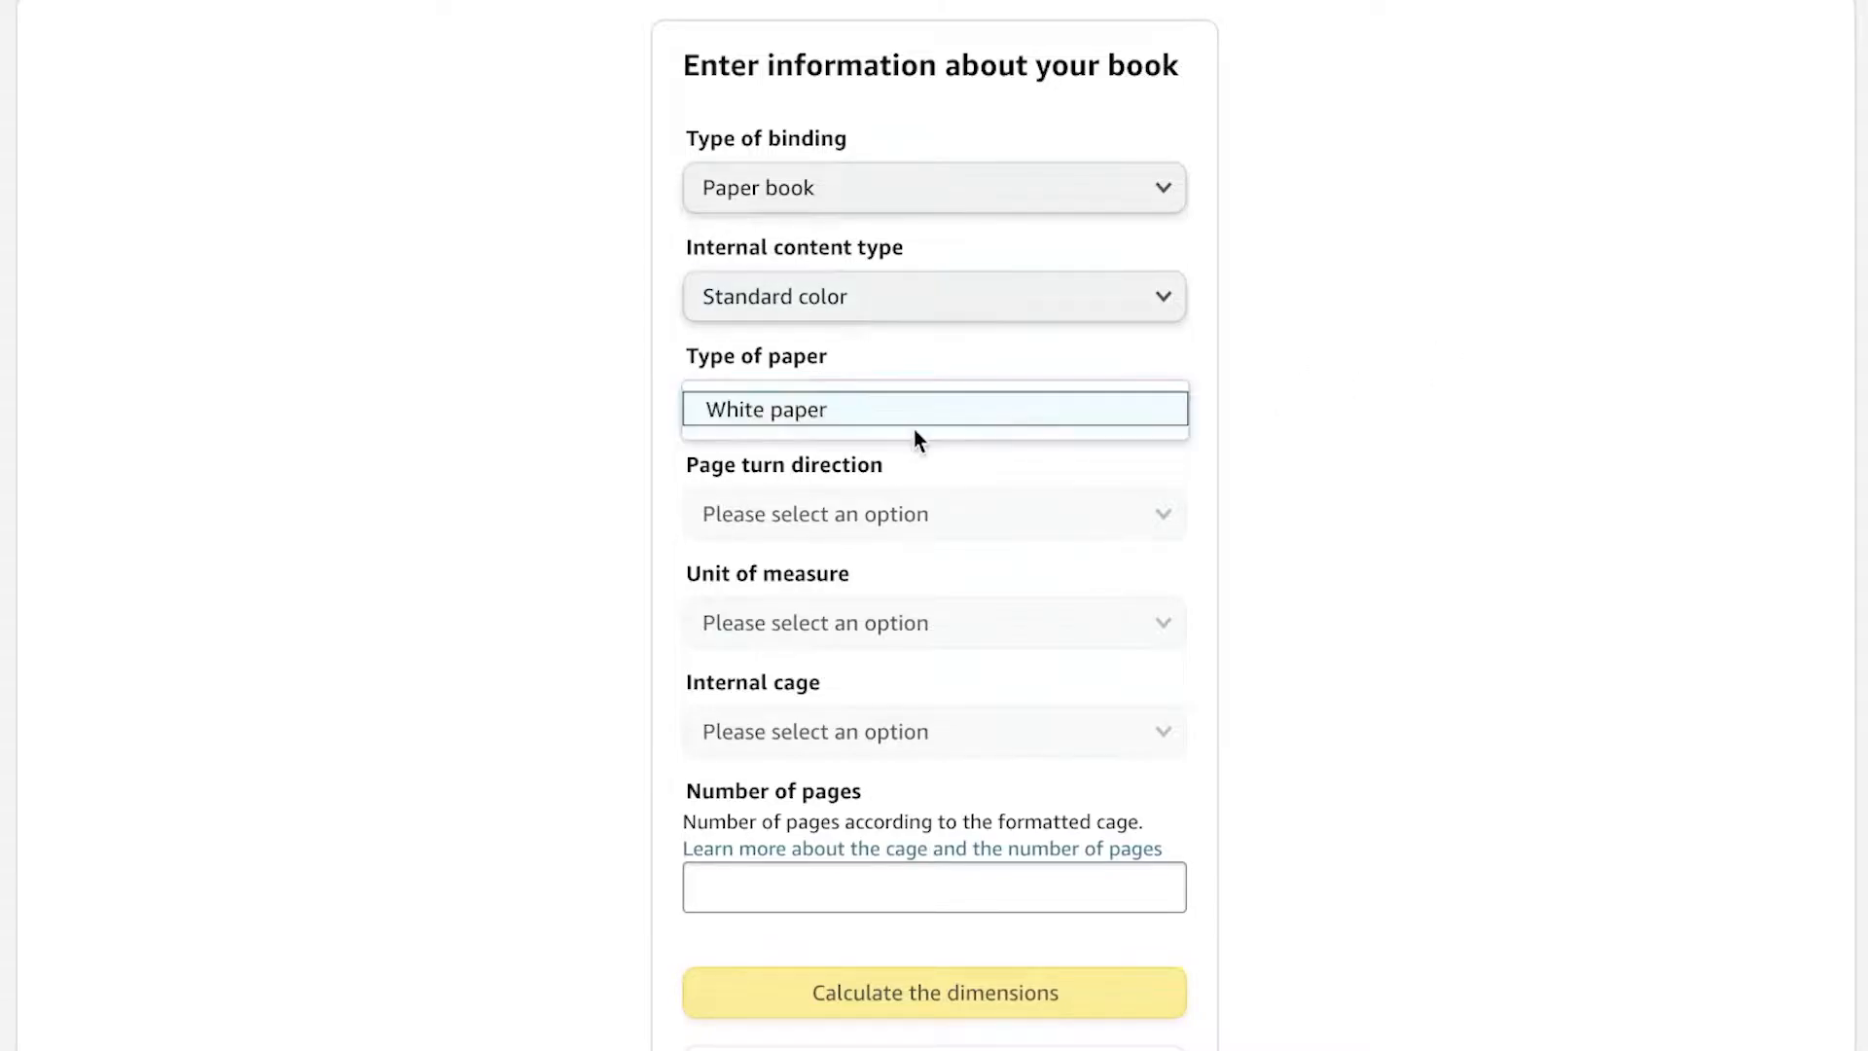
{"action": "left_click", "coordinate": [764, 419]}
{"action": "left_click", "coordinate": [929, 514]}
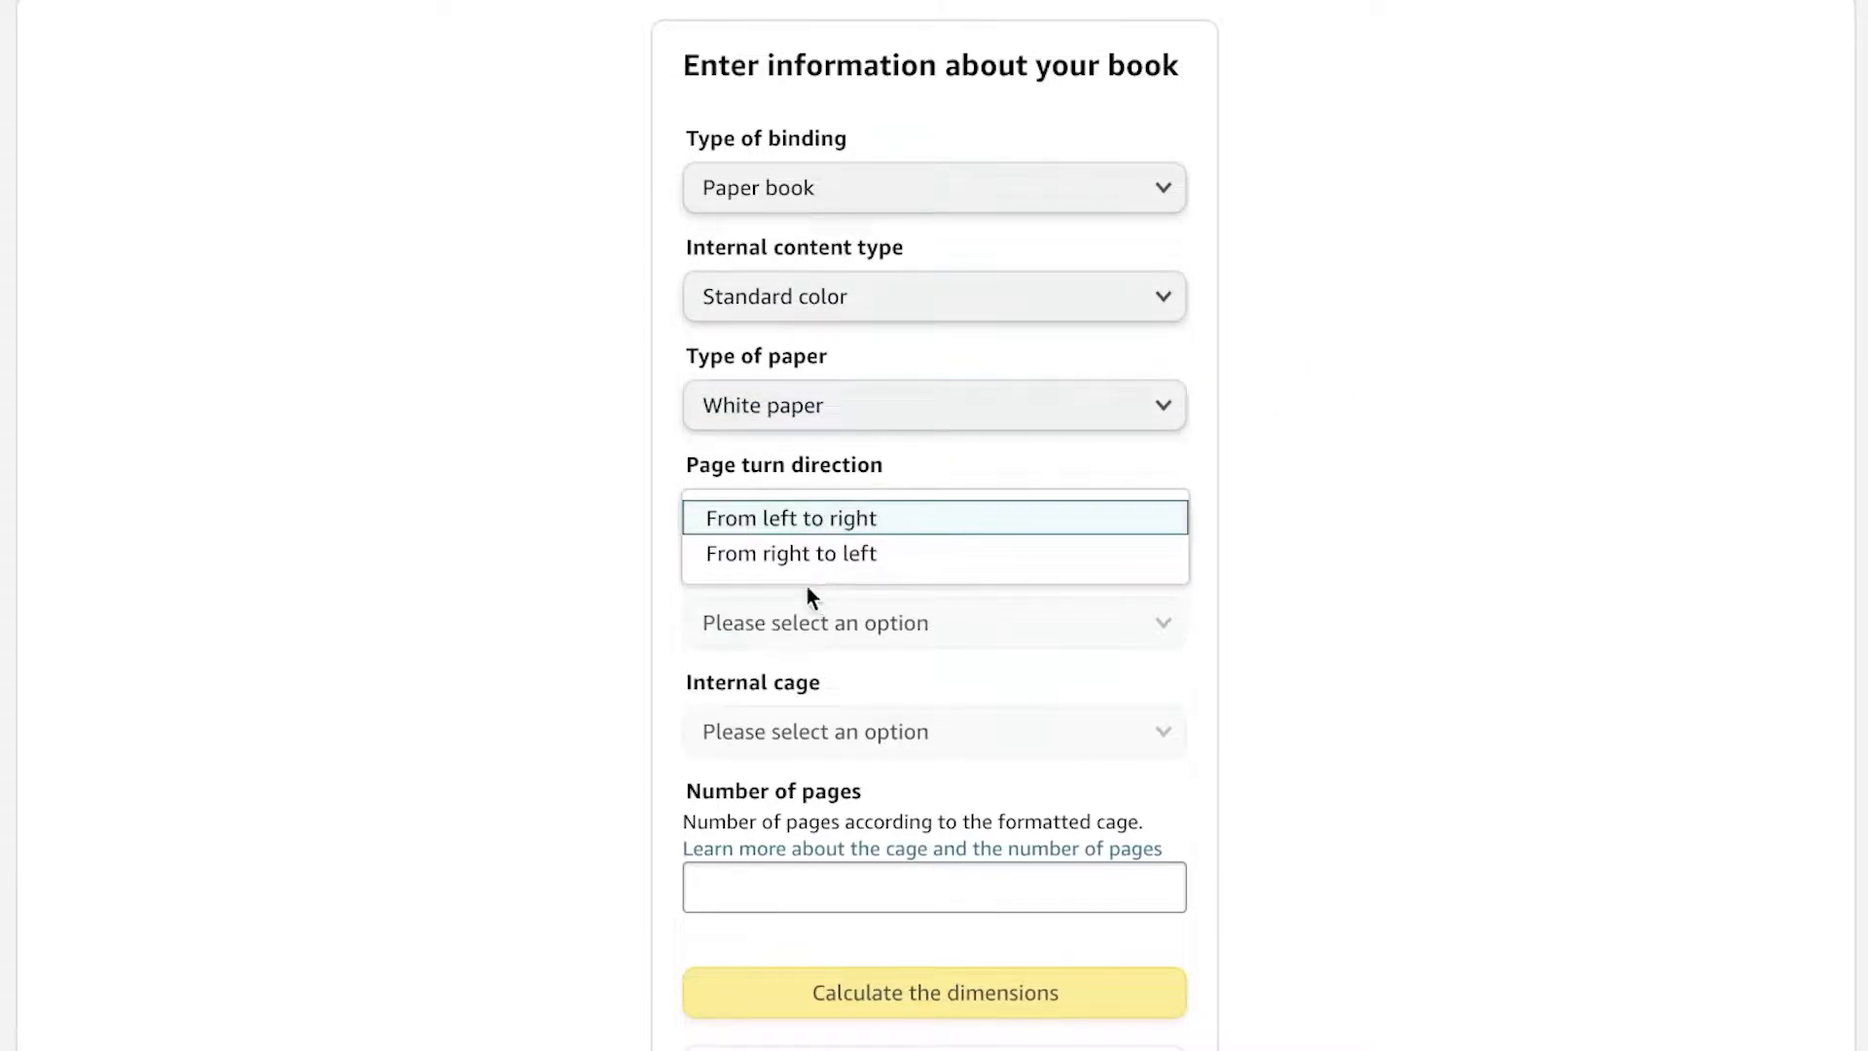
{"action": "left_click", "coordinate": [794, 525]}
Step: Set the unit of measure to Inches and the internal cage to 6 x 9 in
{"action": "scroll", "coordinate": [1167, 564], "scroll_direction": "down", "scroll_amount": 4}
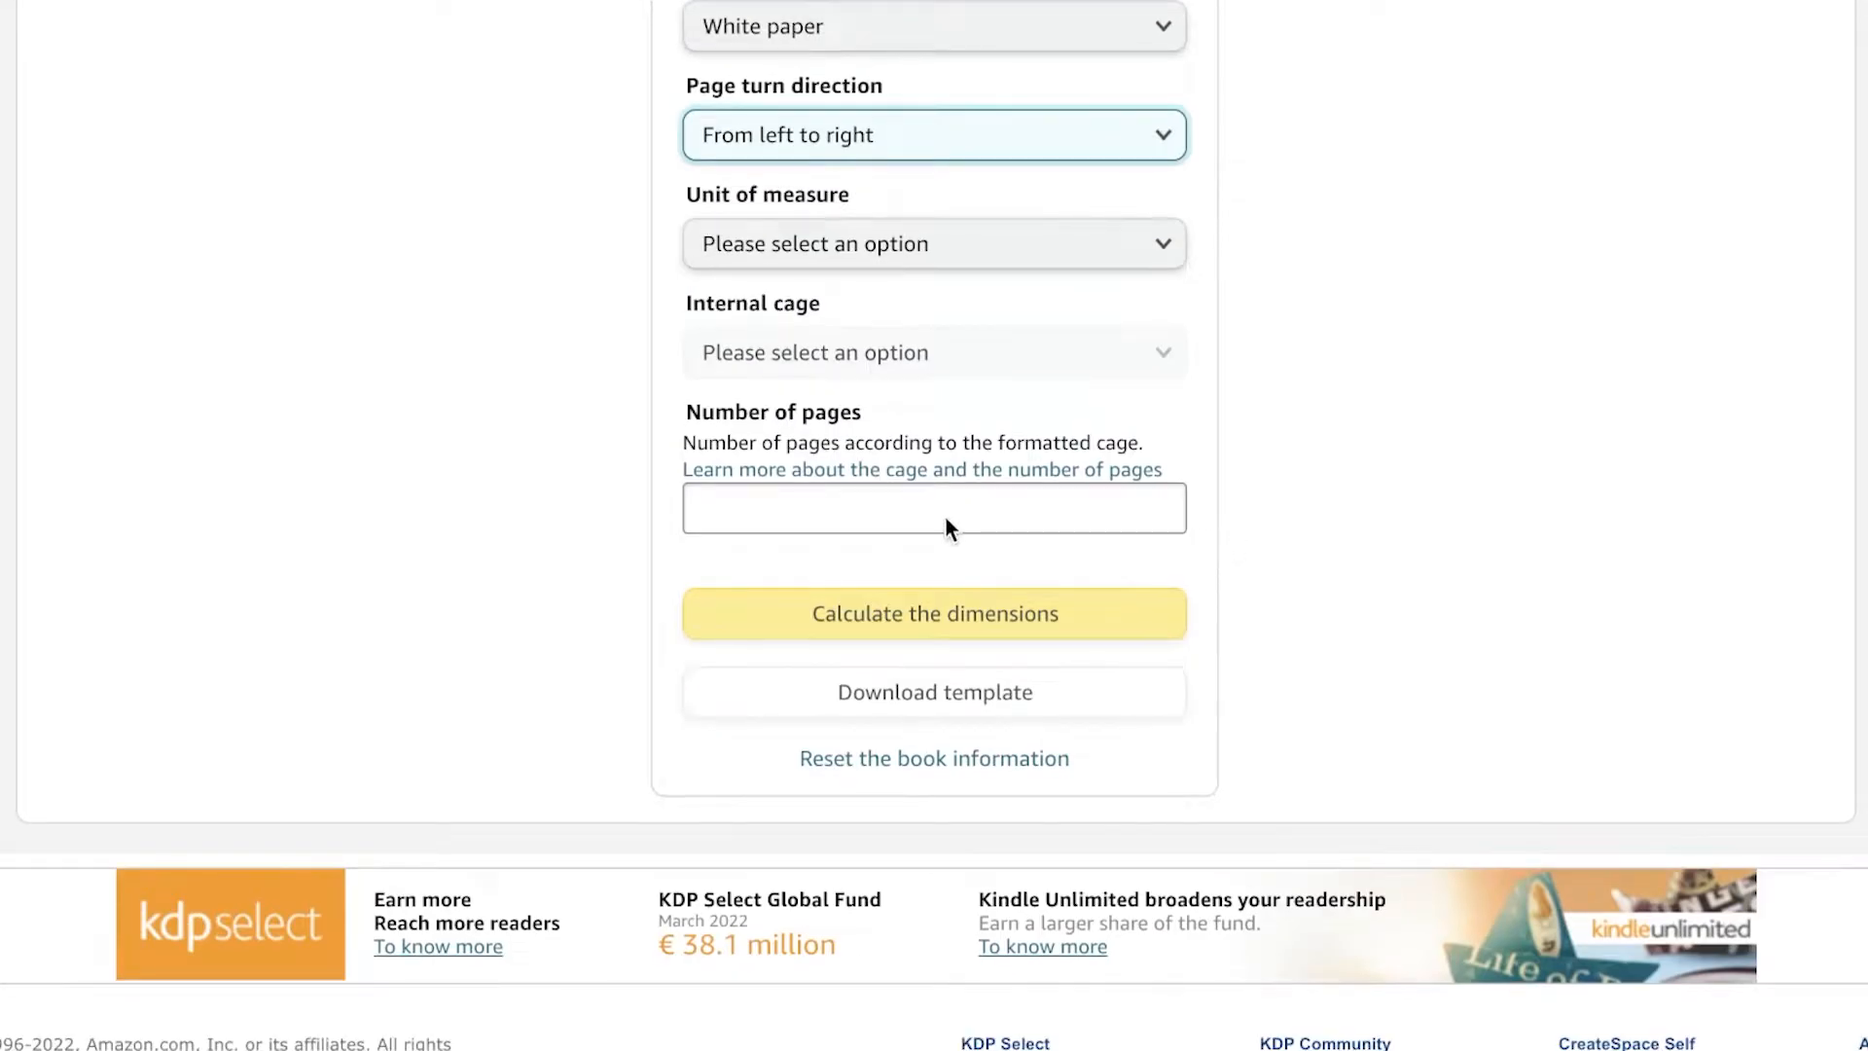
{"action": "left_click", "coordinate": [946, 248]}
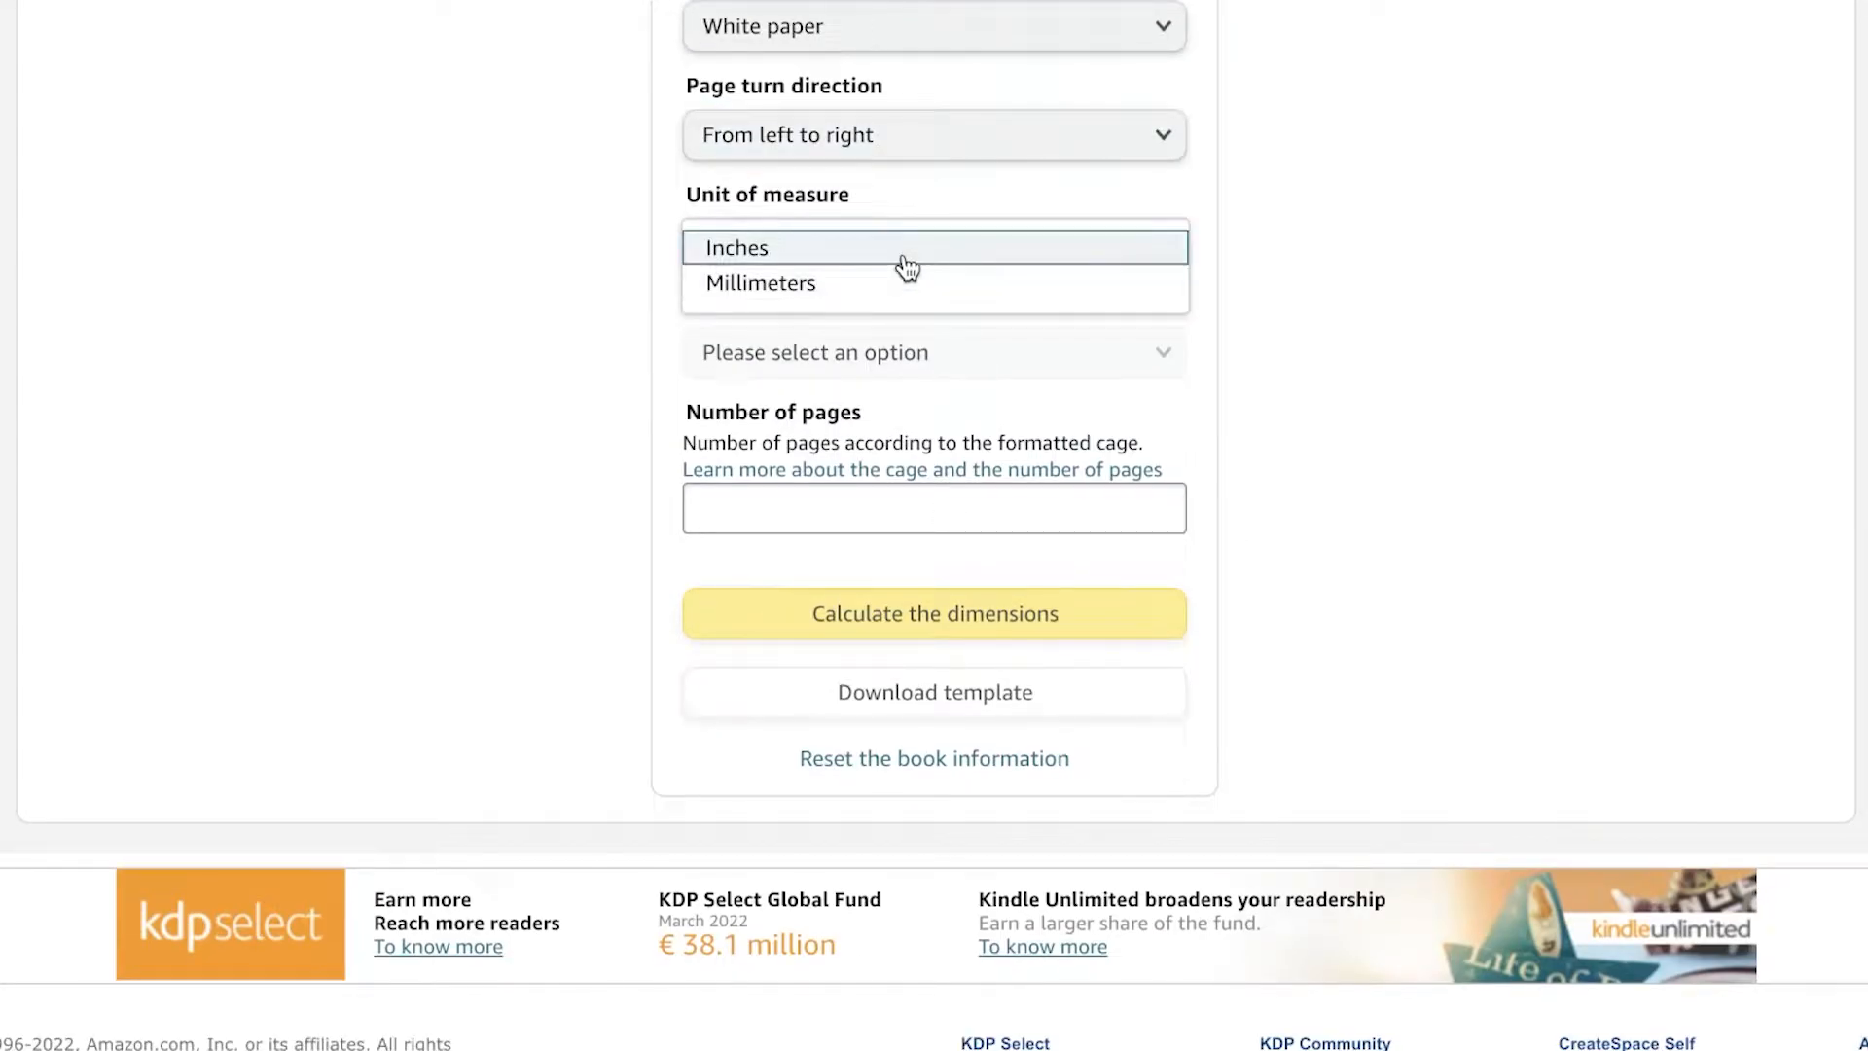
{"action": "left_click", "coordinate": [906, 268]}
{"action": "left_click", "coordinate": [881, 352]}
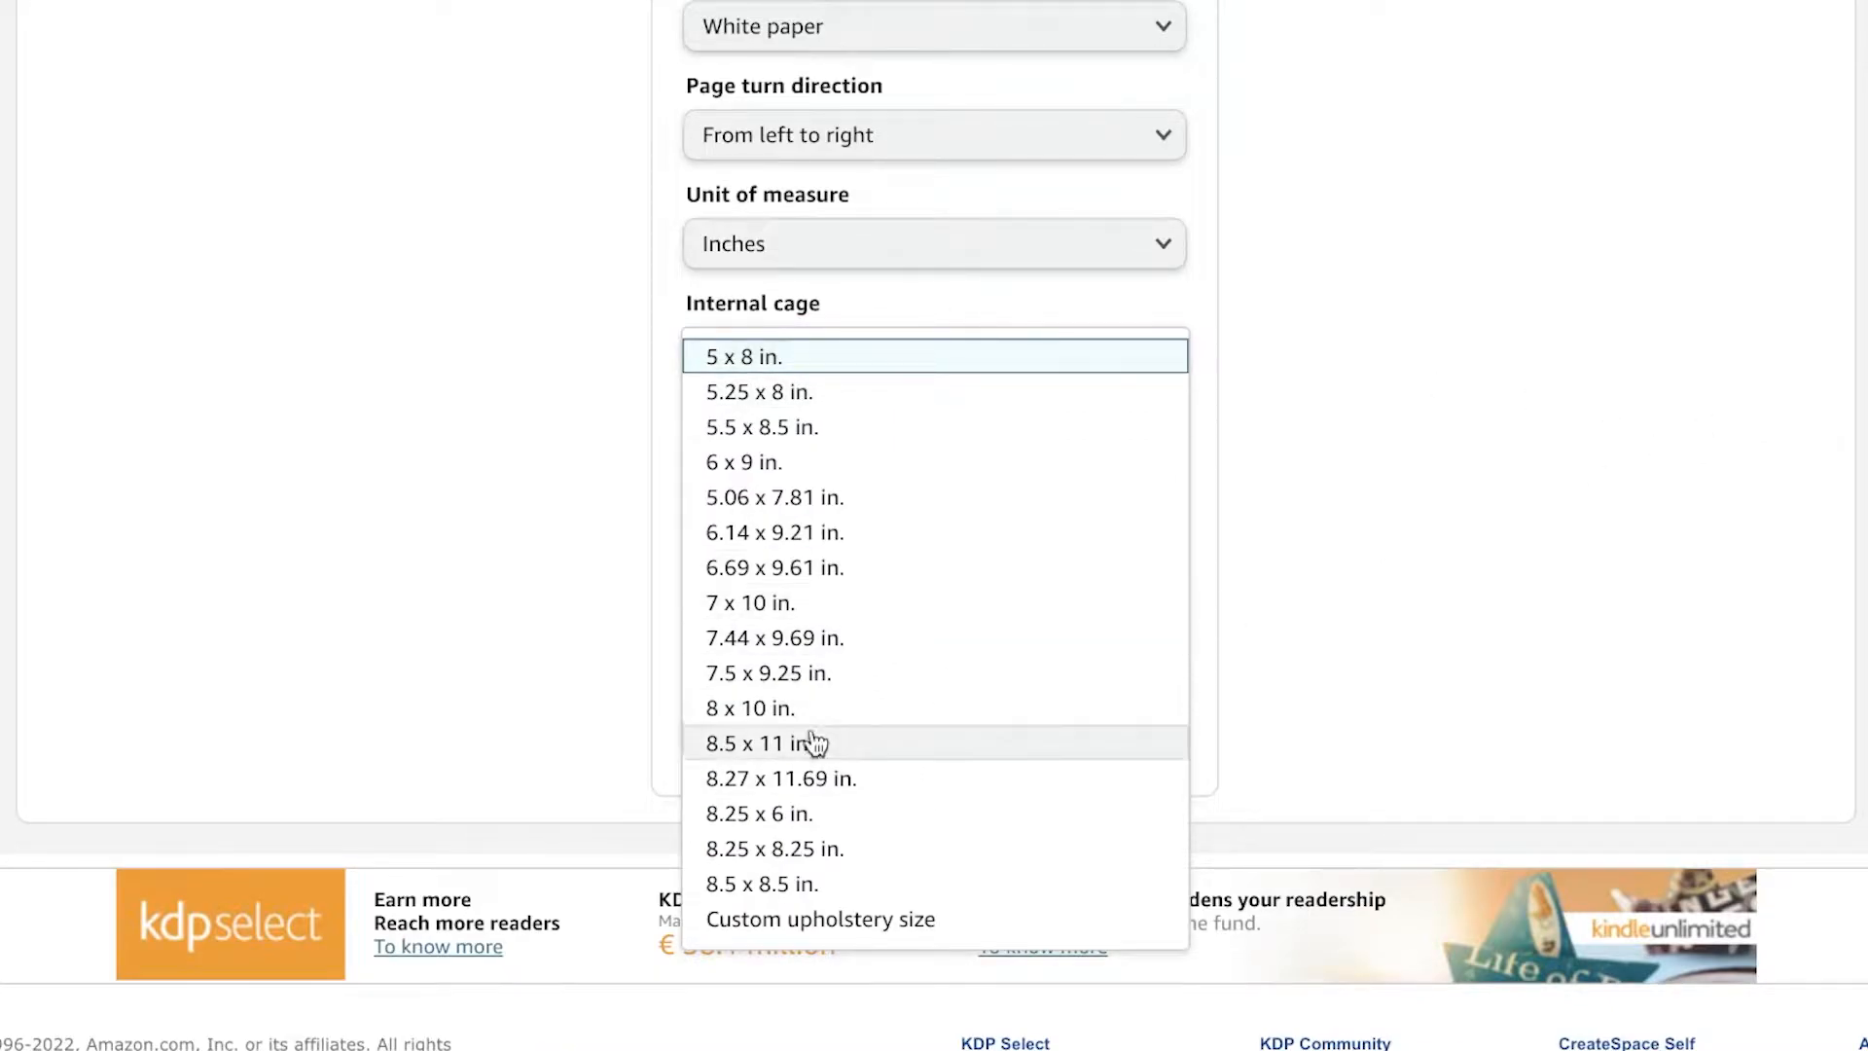
{"action": "left_click", "coordinate": [834, 465]}
{"action": "left_click", "coordinate": [869, 358]}
{"action": "left_click", "coordinate": [1375, 513]}
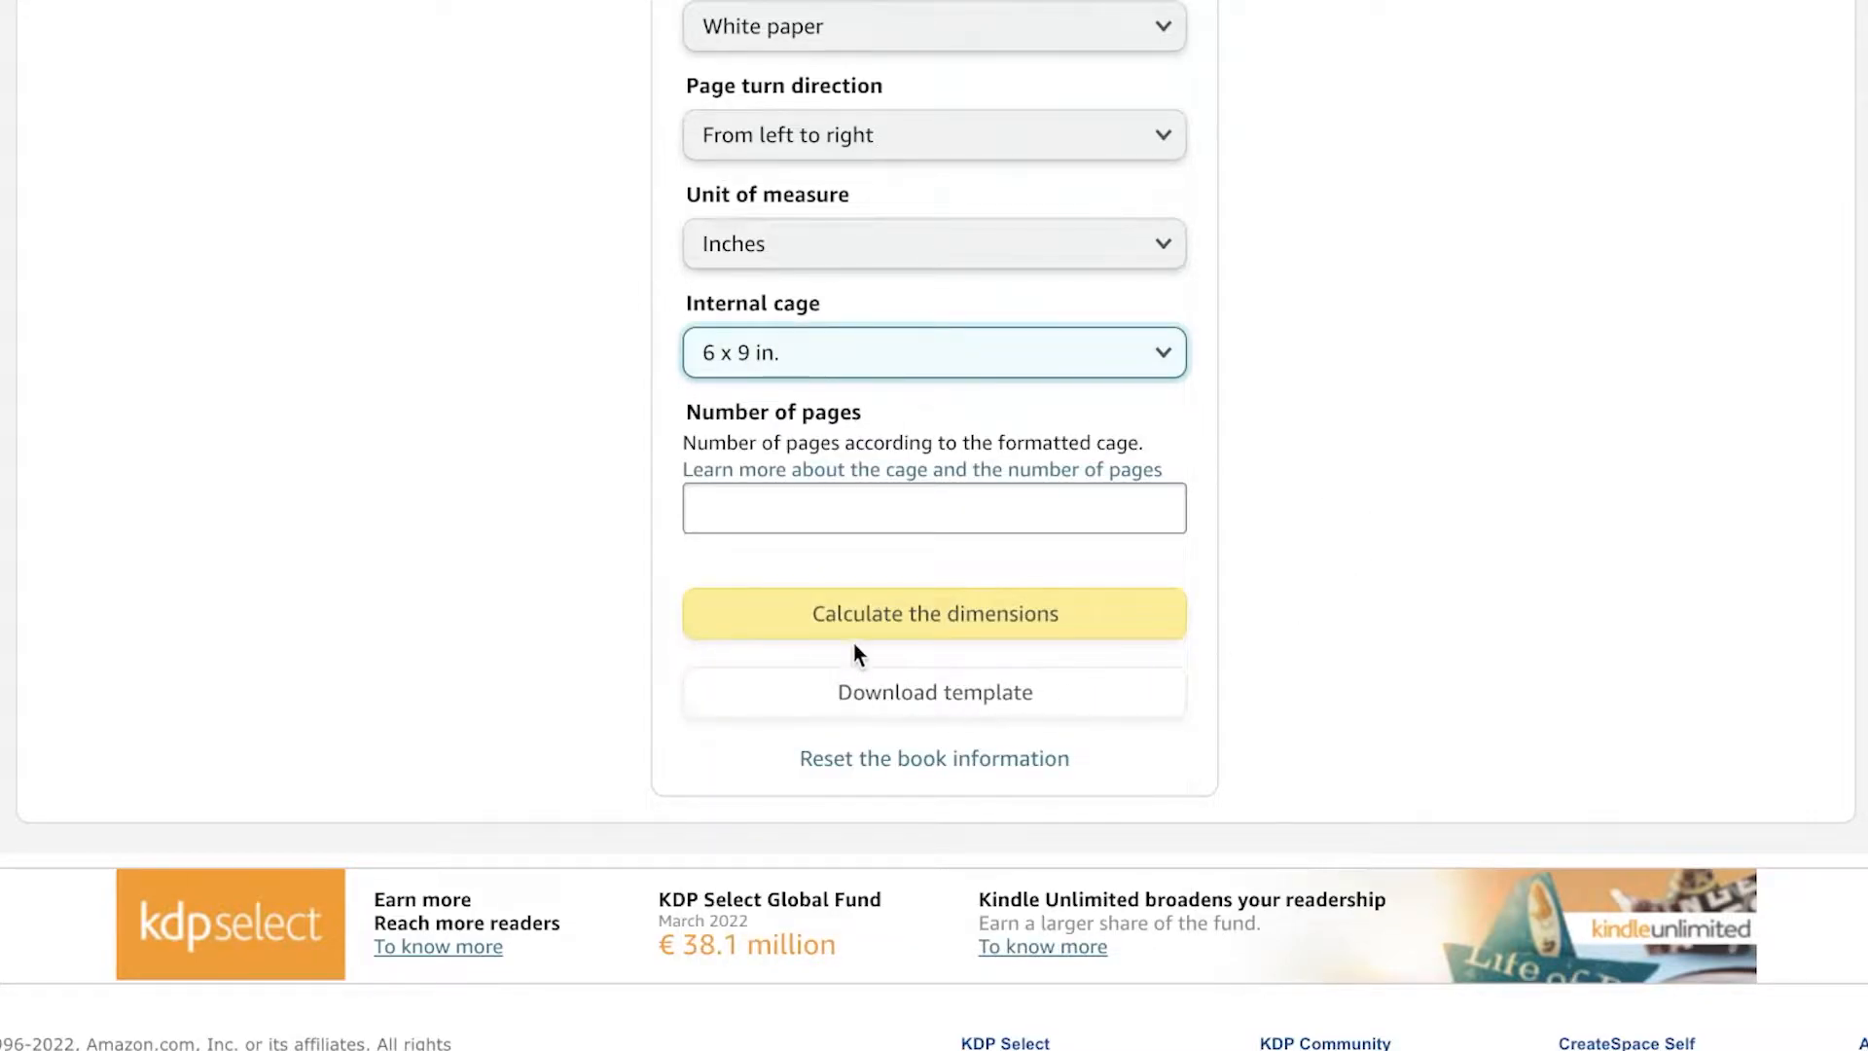
Step: Enter 120 as the number of pages and calculate the cover dimensions
{"action": "left_click", "coordinate": [905, 508]}
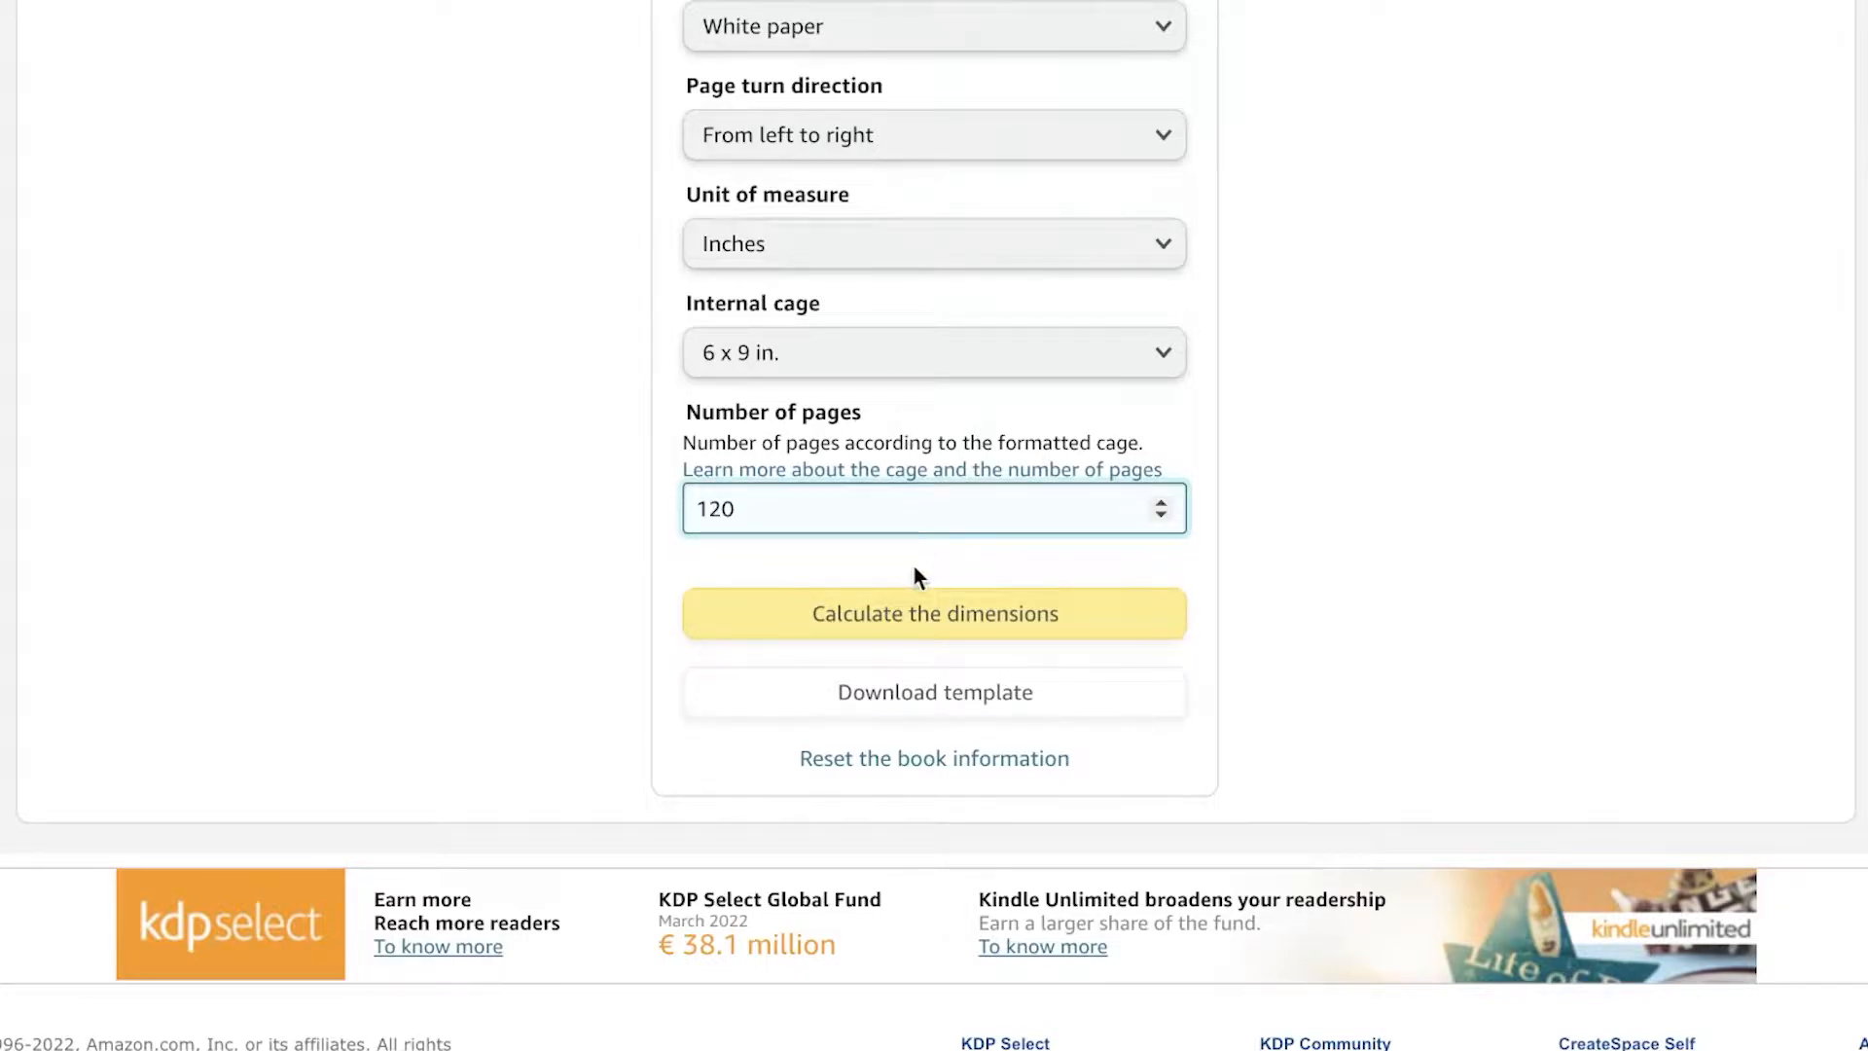
{"action": "left_click", "coordinate": [942, 607]}
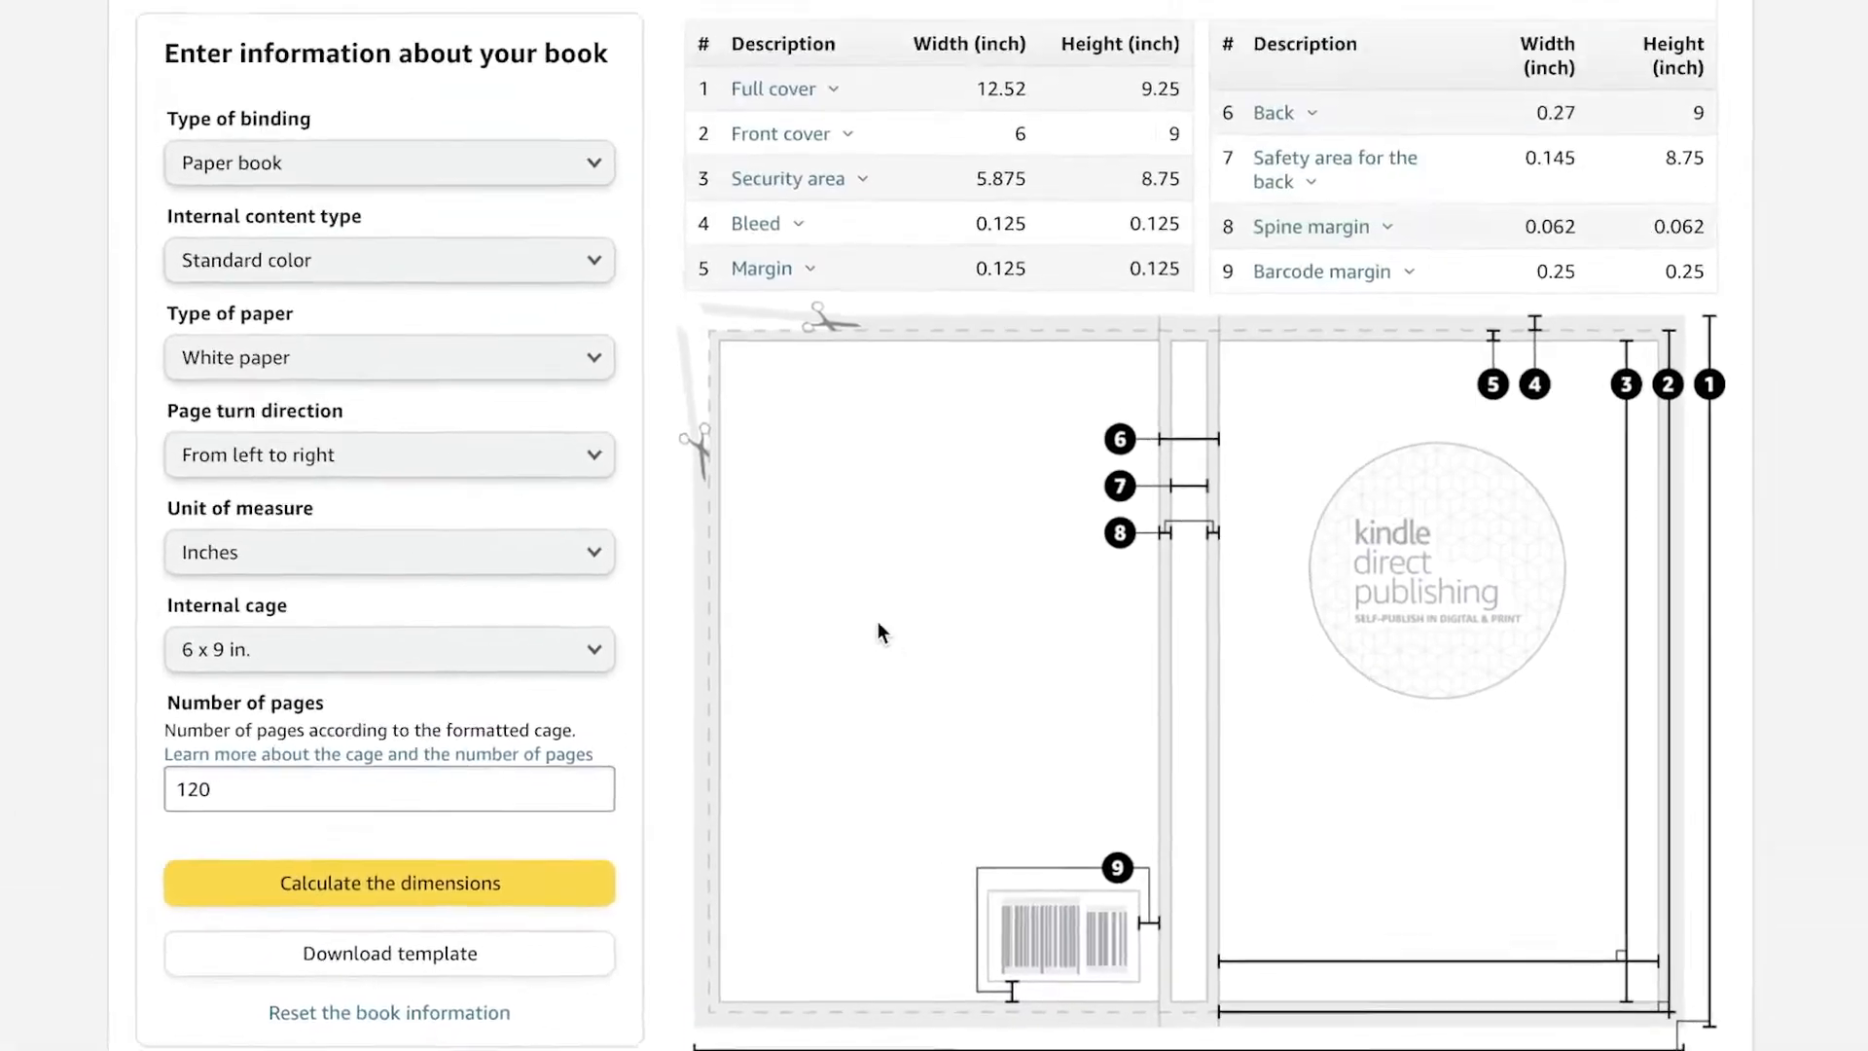
Step: Save the cover template diagram image to the Downloads folder
{"action": "scroll", "coordinate": [1046, 477], "scroll_direction": "down", "scroll_amount": 1}
{"action": "scroll", "coordinate": [1048, 476], "scroll_direction": "up", "scroll_amount": 1}
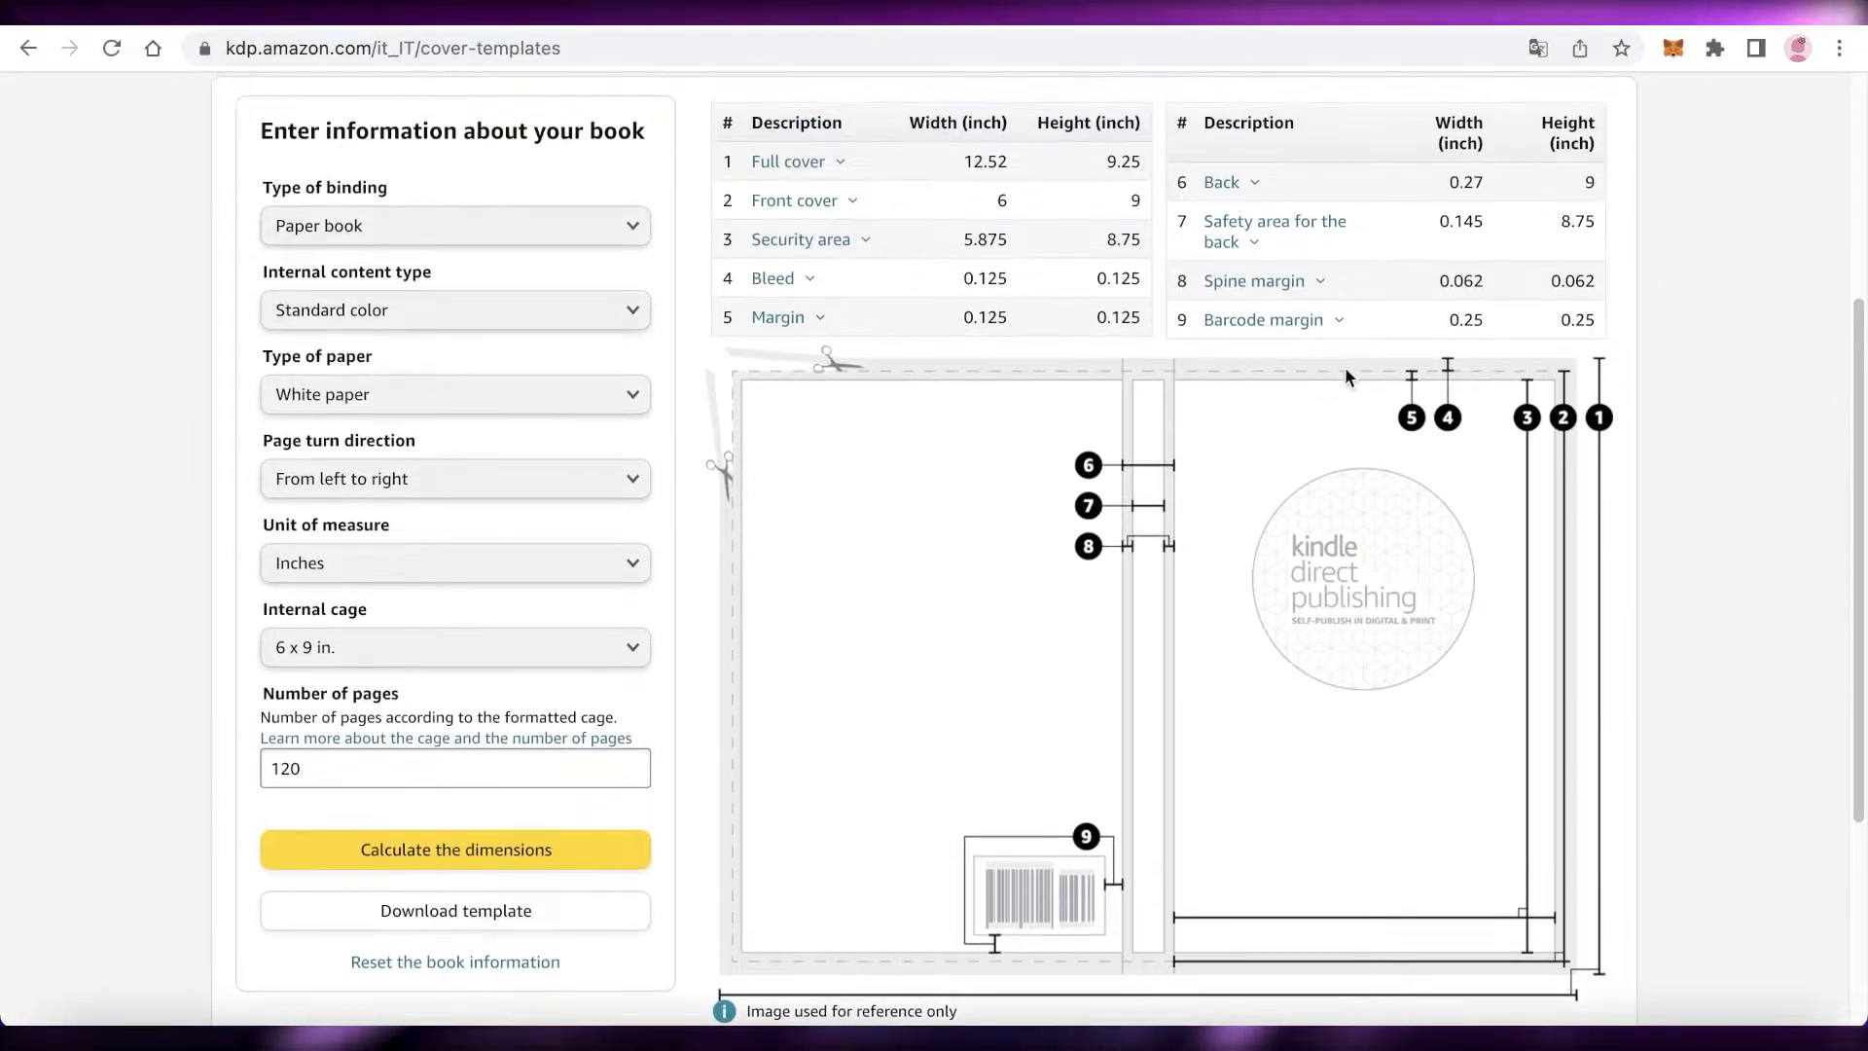
{"action": "scroll", "coordinate": [1372, 452], "scroll_direction": "down", "scroll_amount": 3}
{"action": "scroll", "coordinate": [1356, 448], "scroll_direction": "up", "scroll_amount": 1}
{"action": "right_click", "coordinate": [1125, 489]}
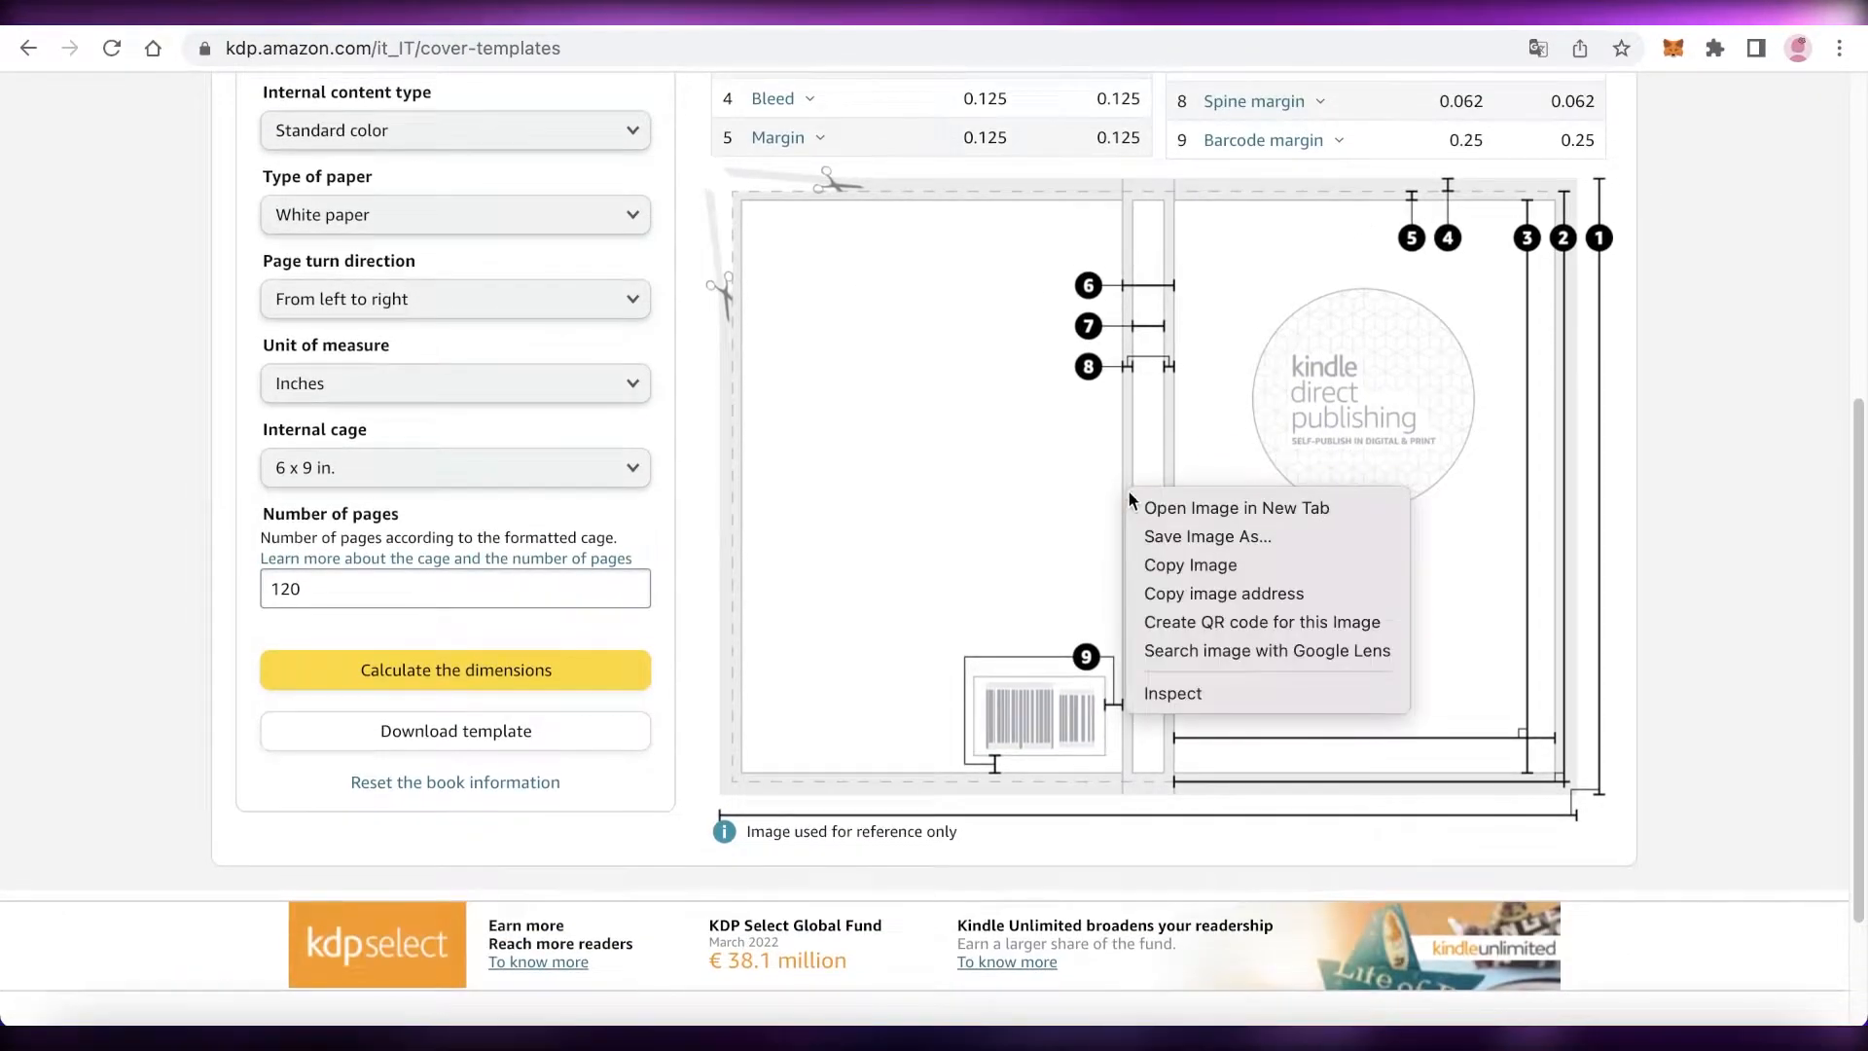
{"action": "left_click", "coordinate": [1141, 541]}
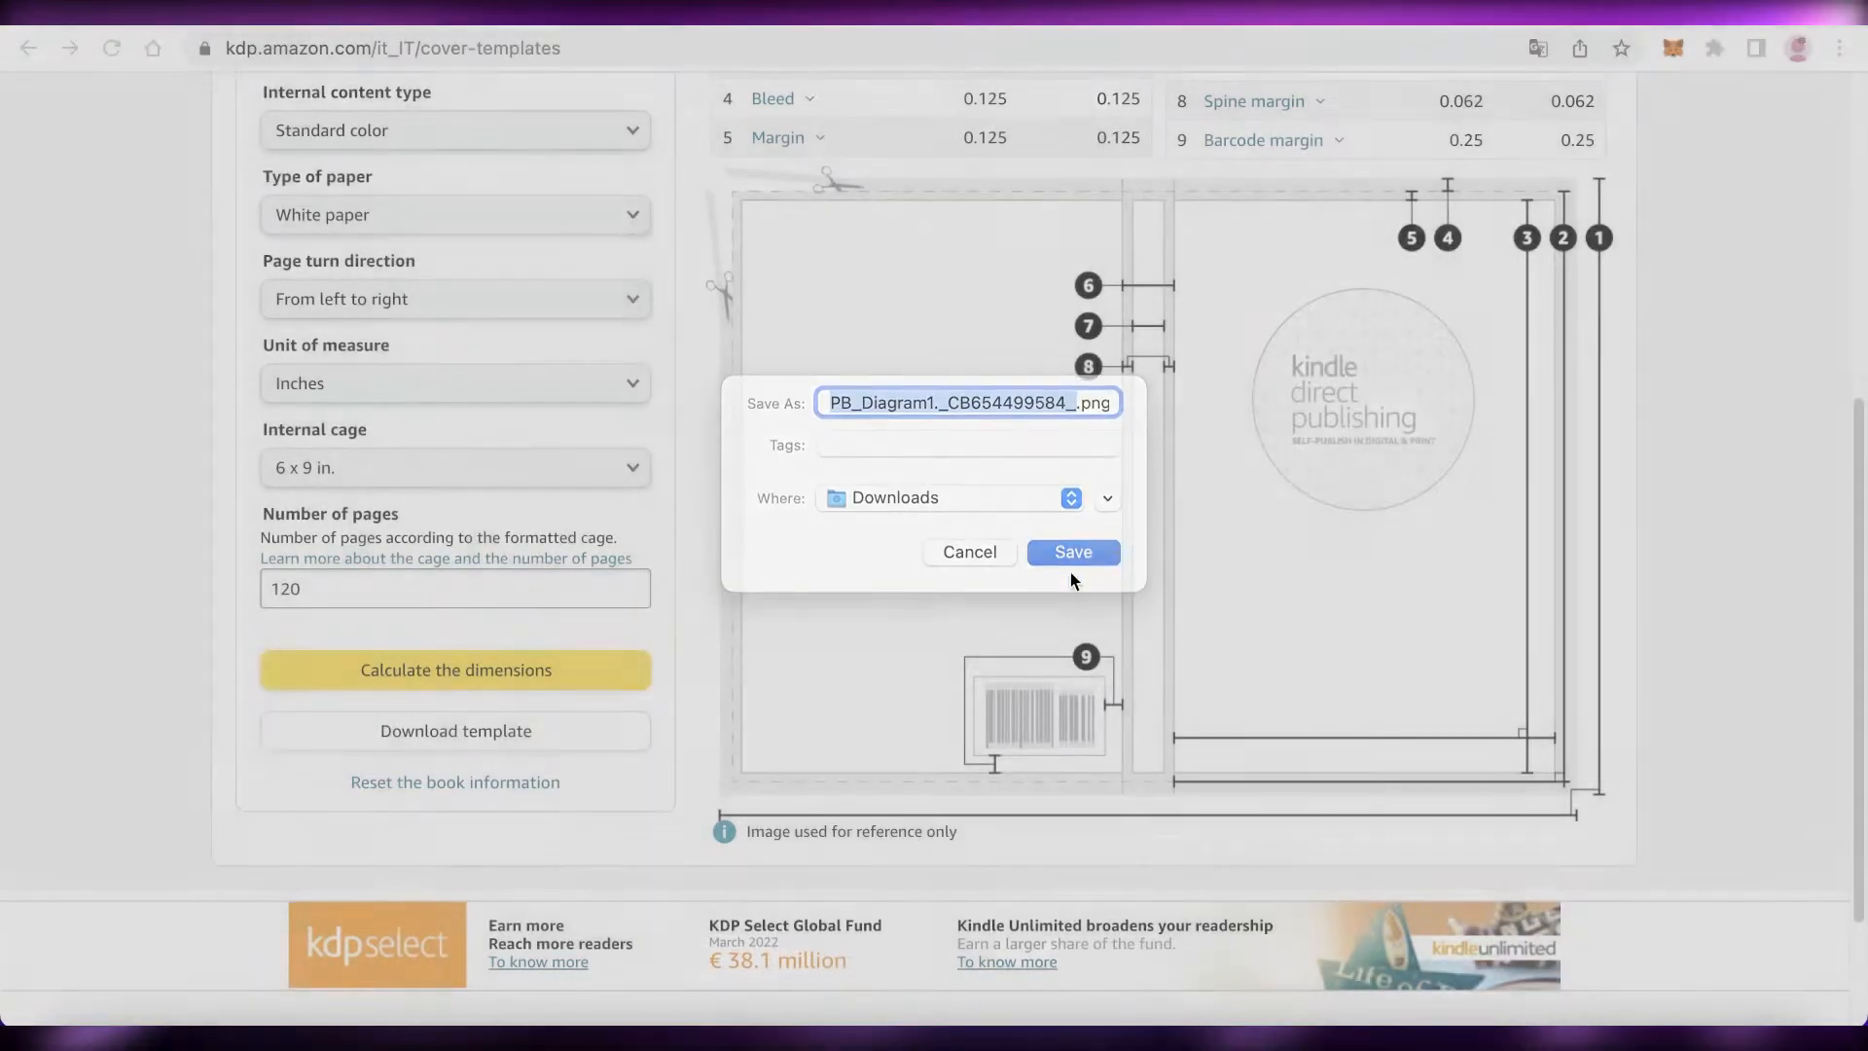
{"action": "left_click", "coordinate": [1070, 570]}
Step: Examine the calculated cover dimensions table and the numbered template diagram
{"action": "scroll", "coordinate": [1080, 572], "scroll_direction": "up", "scroll_amount": 5}
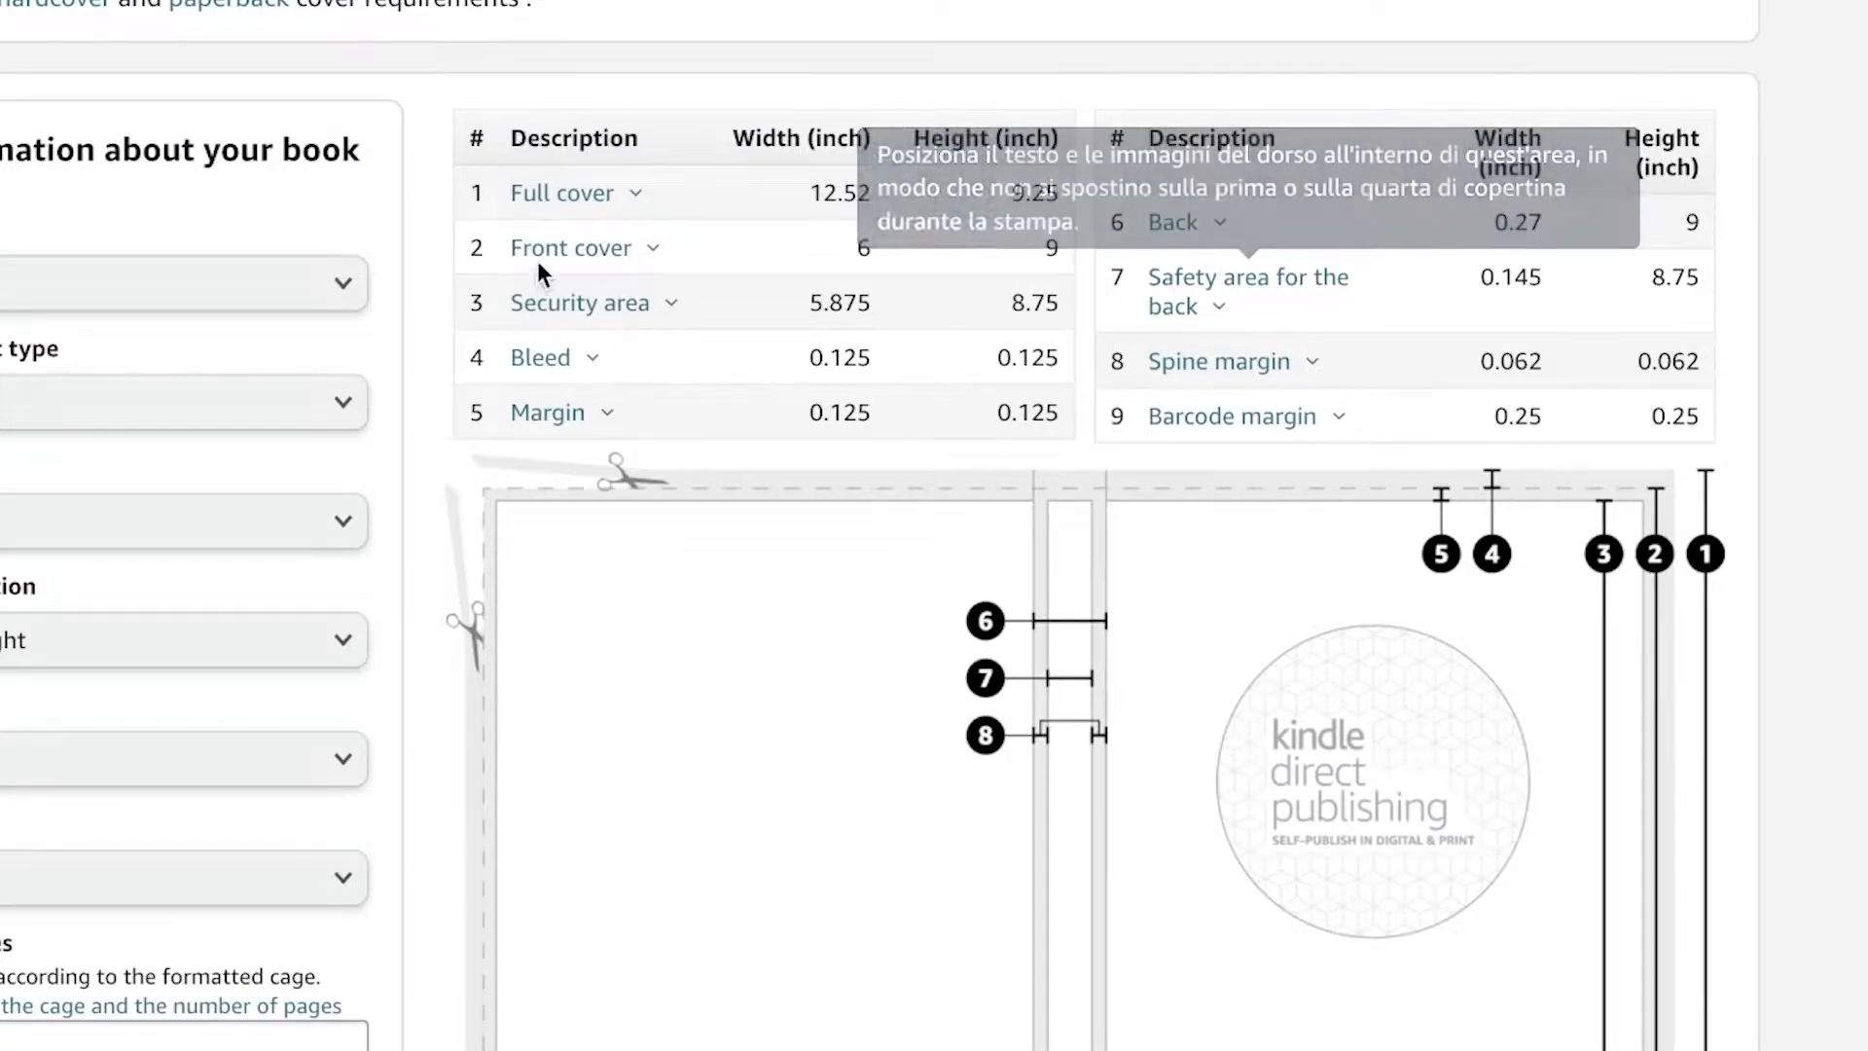
{"action": "scroll", "coordinate": [1189, 199], "scroll_direction": "down", "scroll_amount": 1}
{"action": "scroll", "coordinate": [1088, 255], "scroll_direction": "down", "scroll_amount": 4}
{"action": "scroll", "coordinate": [1051, 342], "scroll_direction": "up", "scroll_amount": 1}
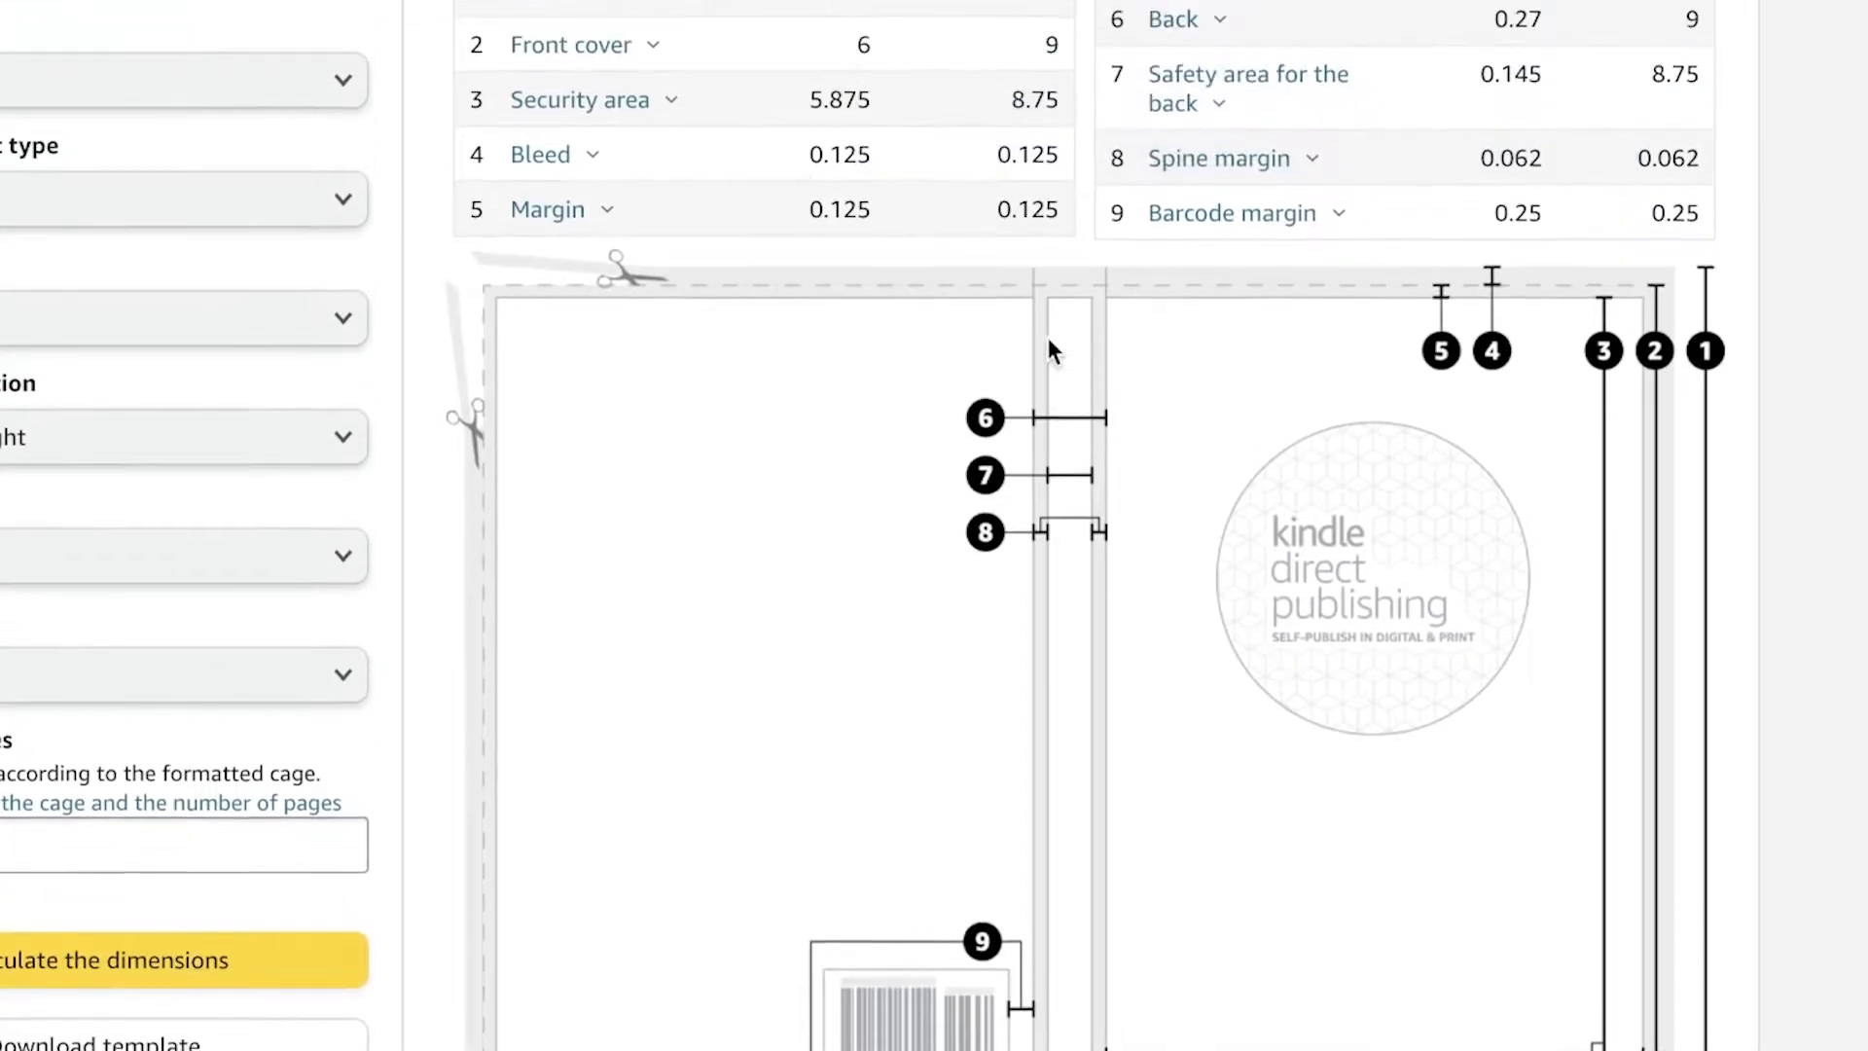
{"action": "scroll", "coordinate": [1046, 338], "scroll_direction": "up", "scroll_amount": 5}
{"action": "scroll", "coordinate": [1047, 346], "scroll_direction": "down", "scroll_amount": 4}
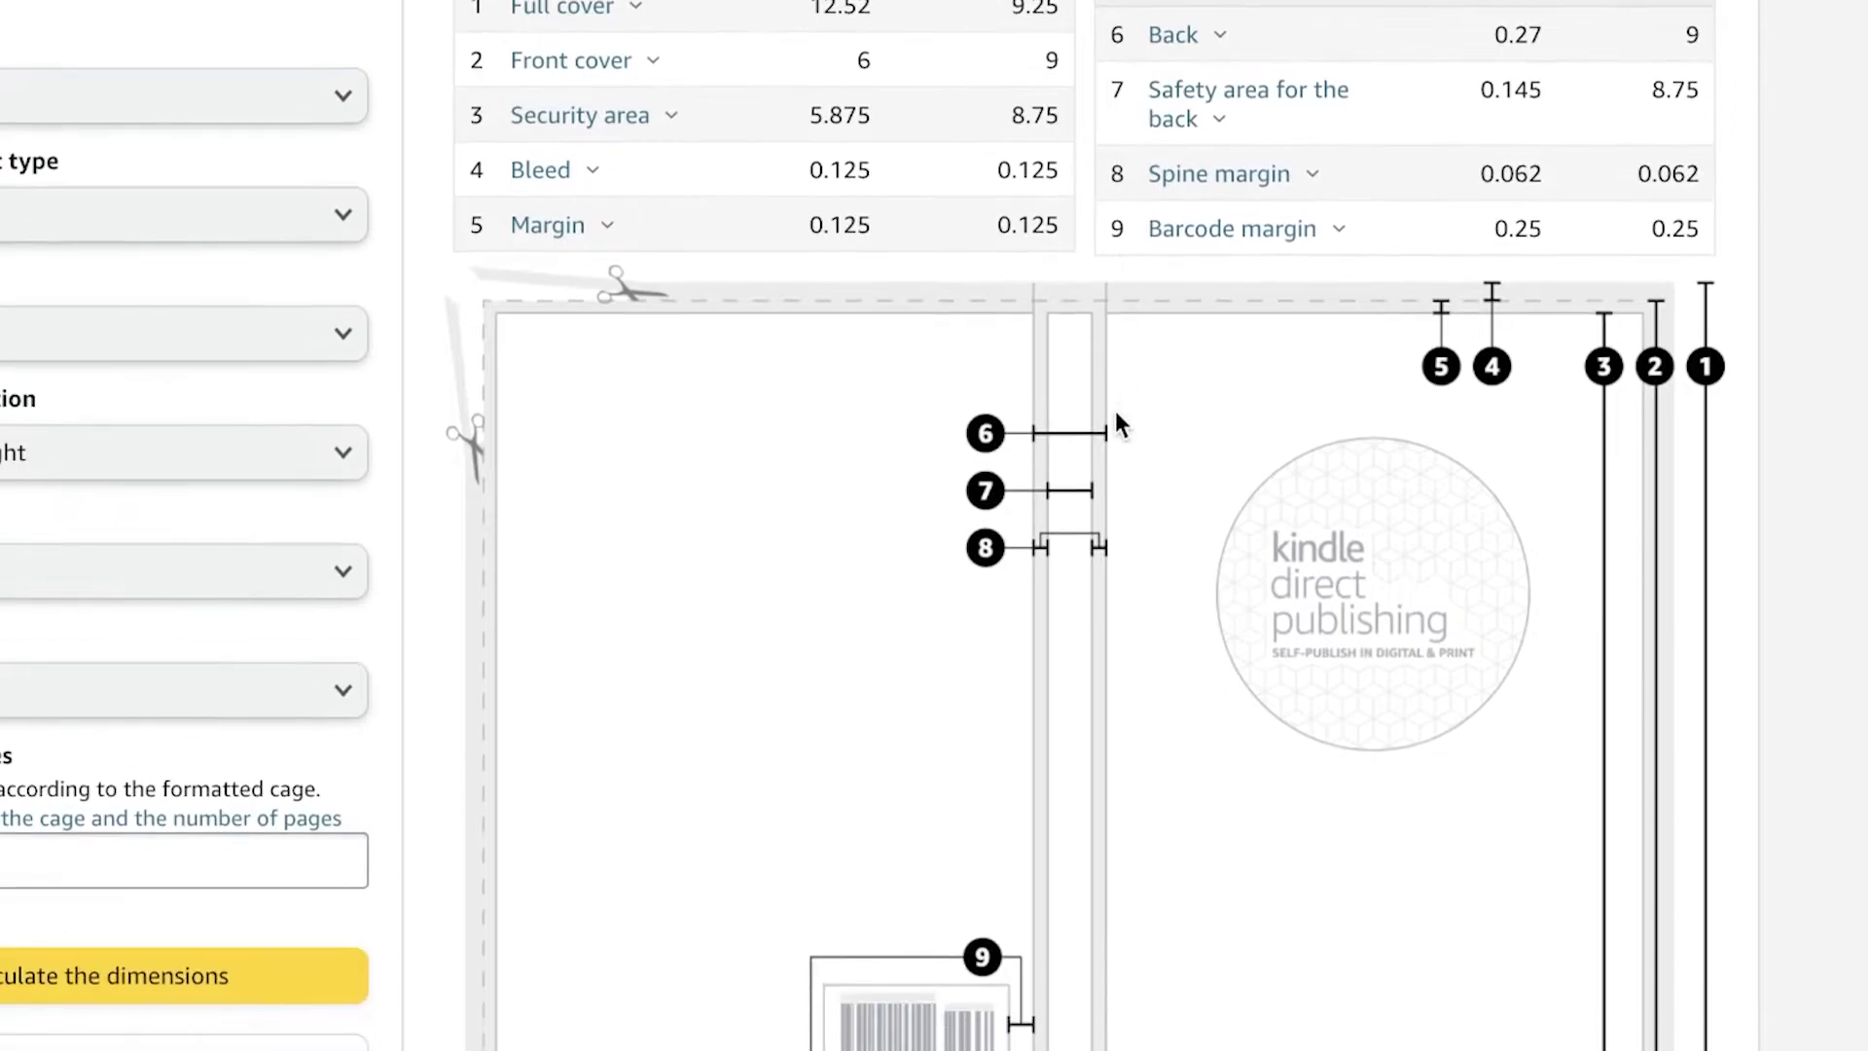
{"action": "scroll", "coordinate": [954, 687], "scroll_direction": "down", "scroll_amount": 1}
{"action": "scroll", "coordinate": [954, 672], "scroll_direction": "up", "scroll_amount": 5}
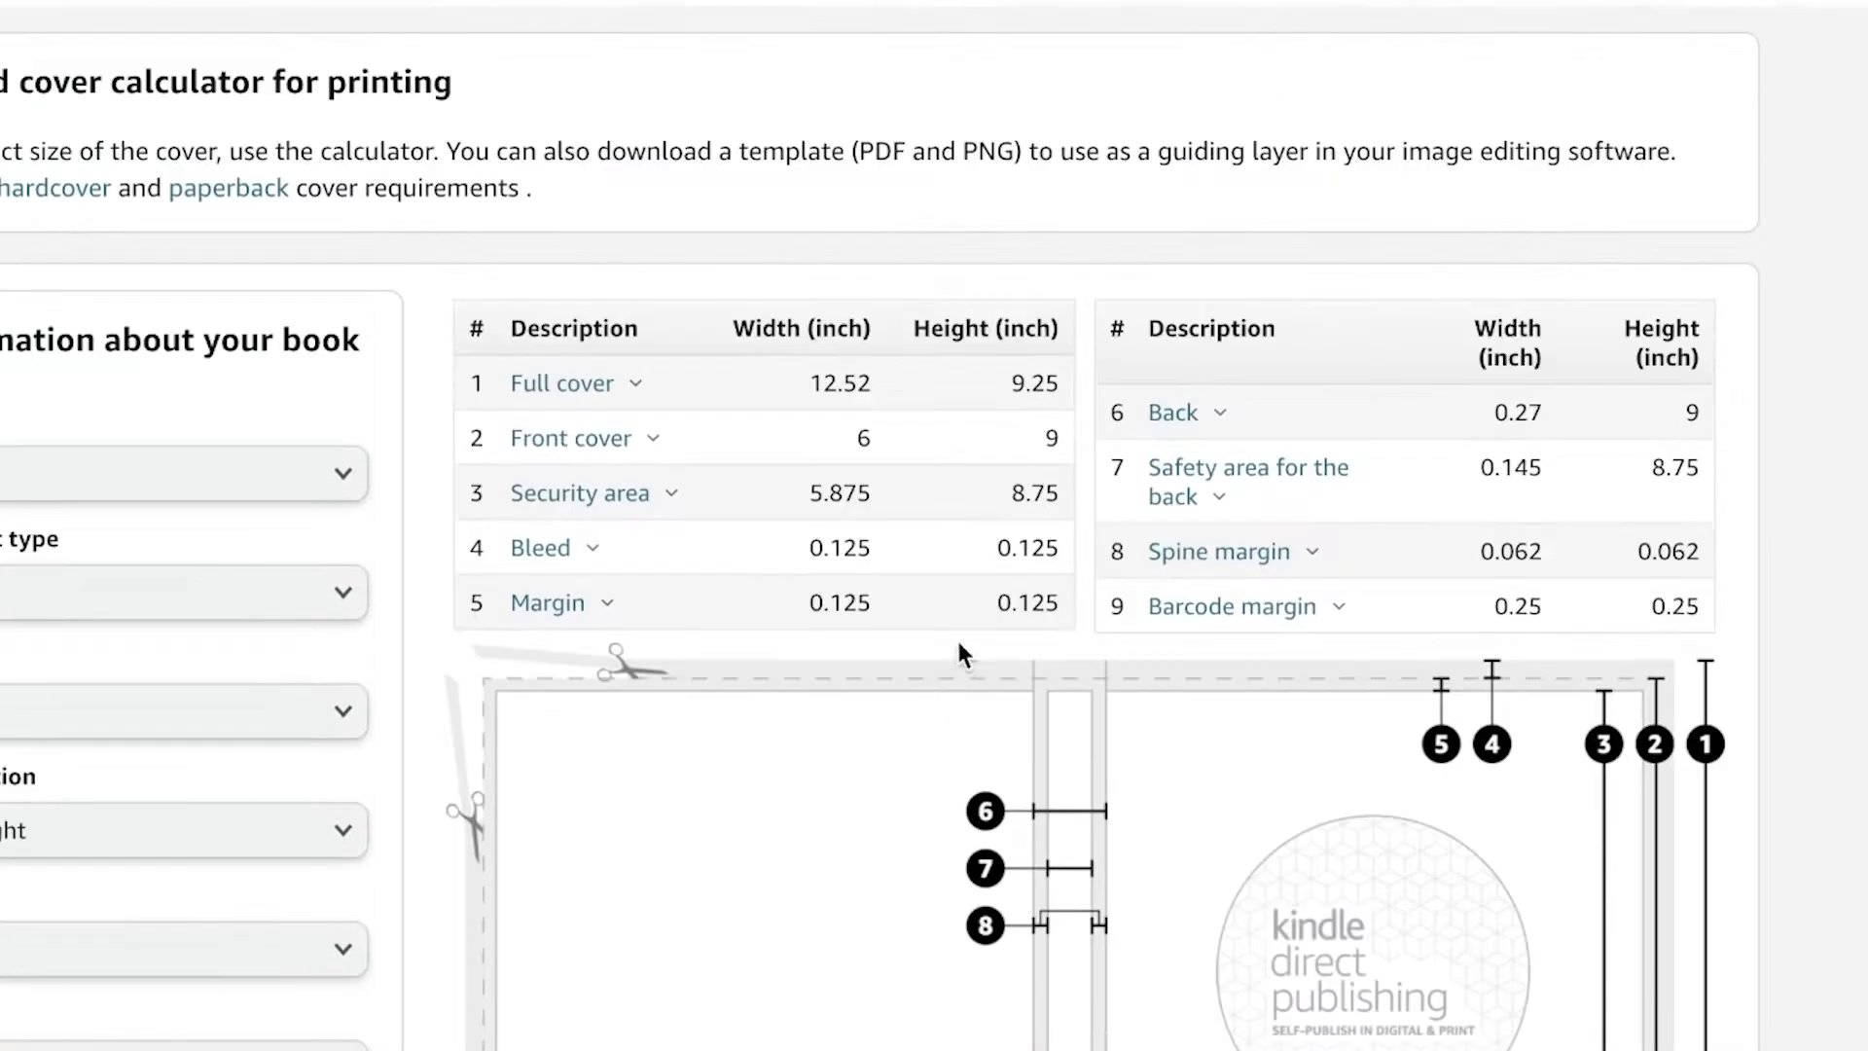
{"action": "scroll", "coordinate": [953, 645], "scroll_direction": "down", "scroll_amount": 5}
{"action": "scroll", "coordinate": [914, 243], "scroll_direction": "up", "scroll_amount": 1}
{"action": "scroll", "coordinate": [903, 189], "scroll_direction": "up", "scroll_amount": 1}
Step: Switch to Canva and start a custom-size design in inches, 12.52 wide and 9.25 high
{"action": "mouse_move", "coordinate": [567, 82]}
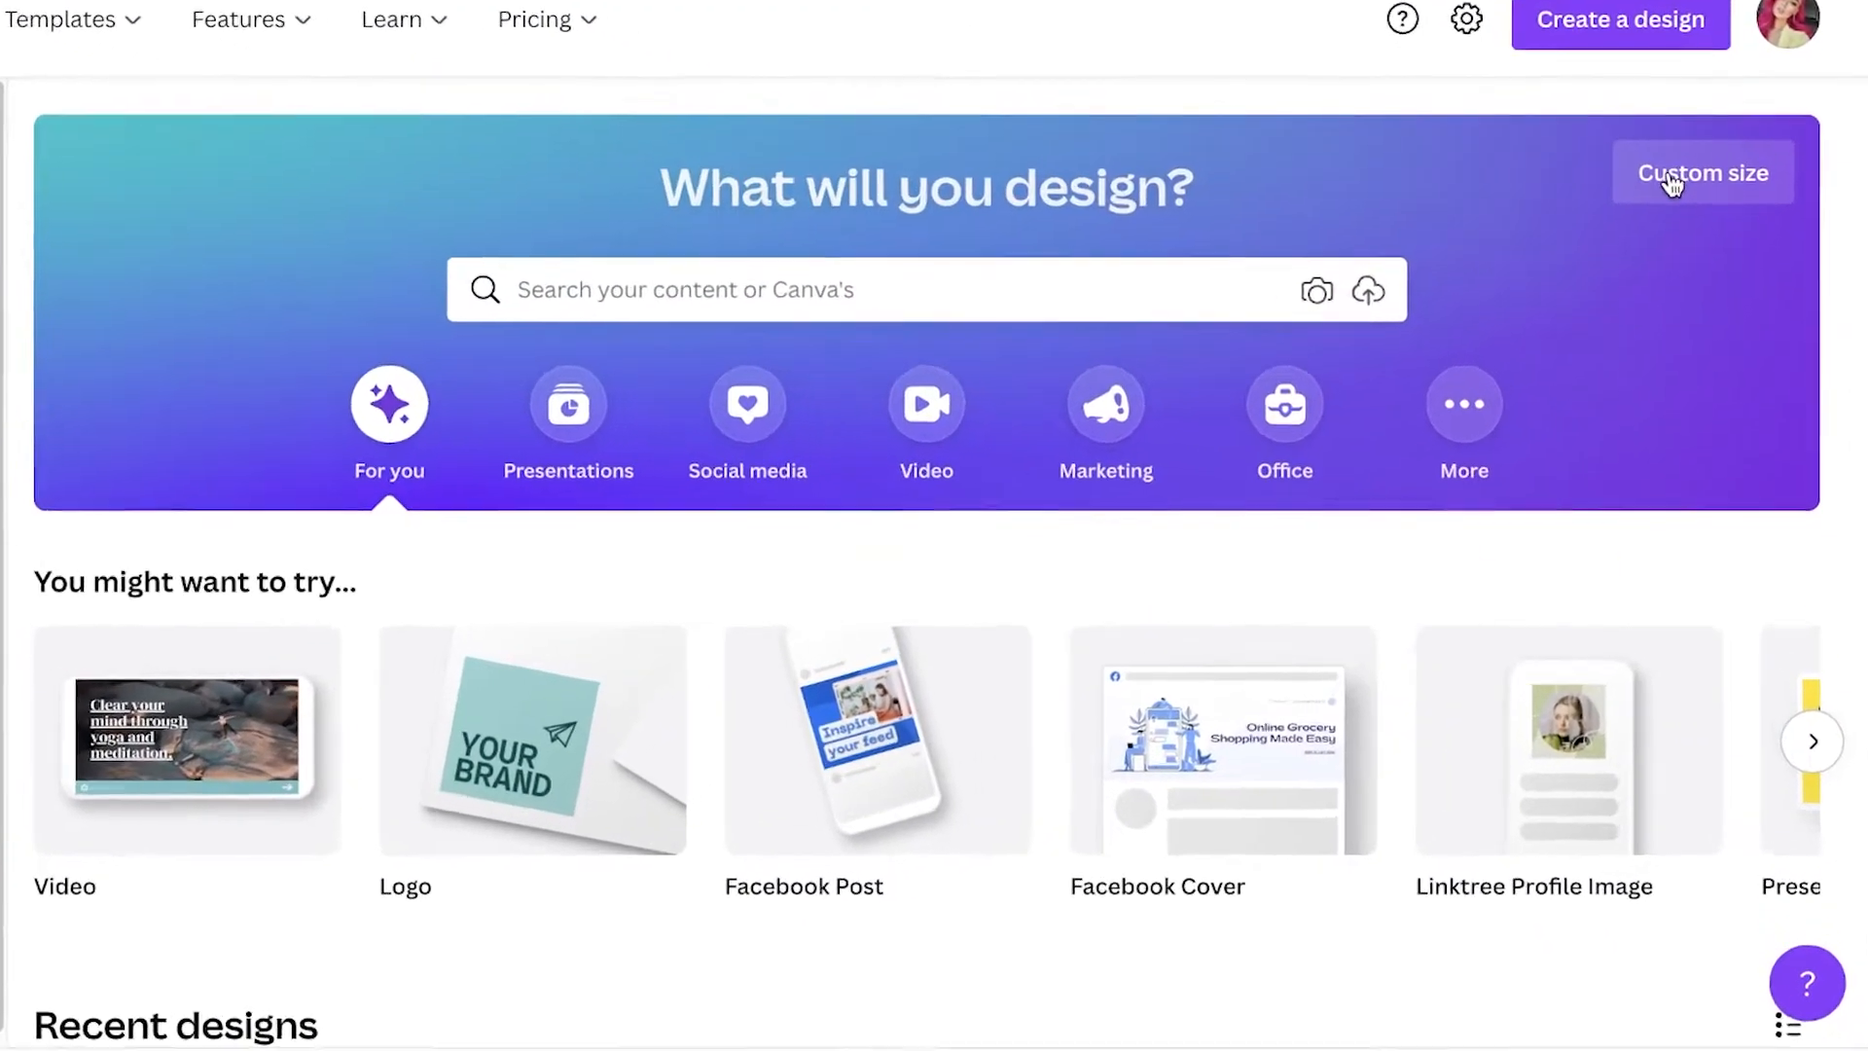
{"action": "left_click", "coordinate": [1689, 261]}
{"action": "left_click", "coordinate": [1595, 292]}
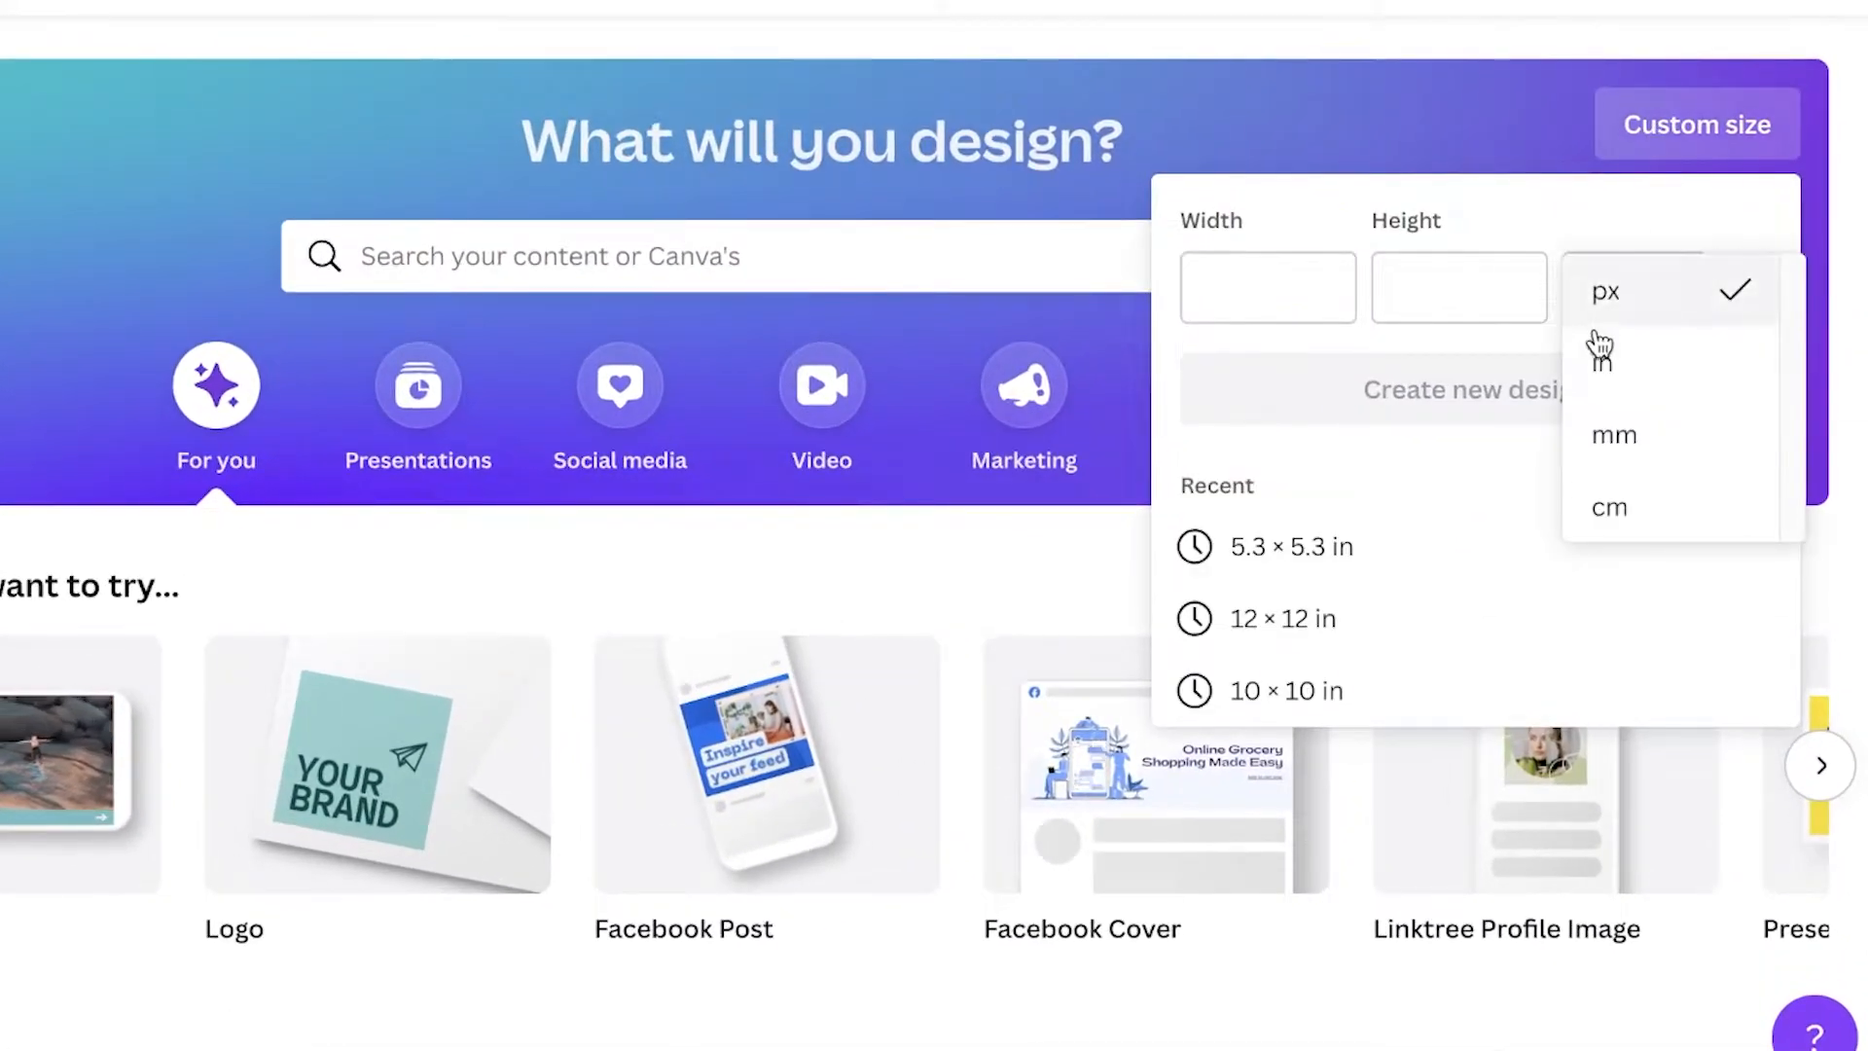
{"action": "left_click", "coordinate": [1608, 358]}
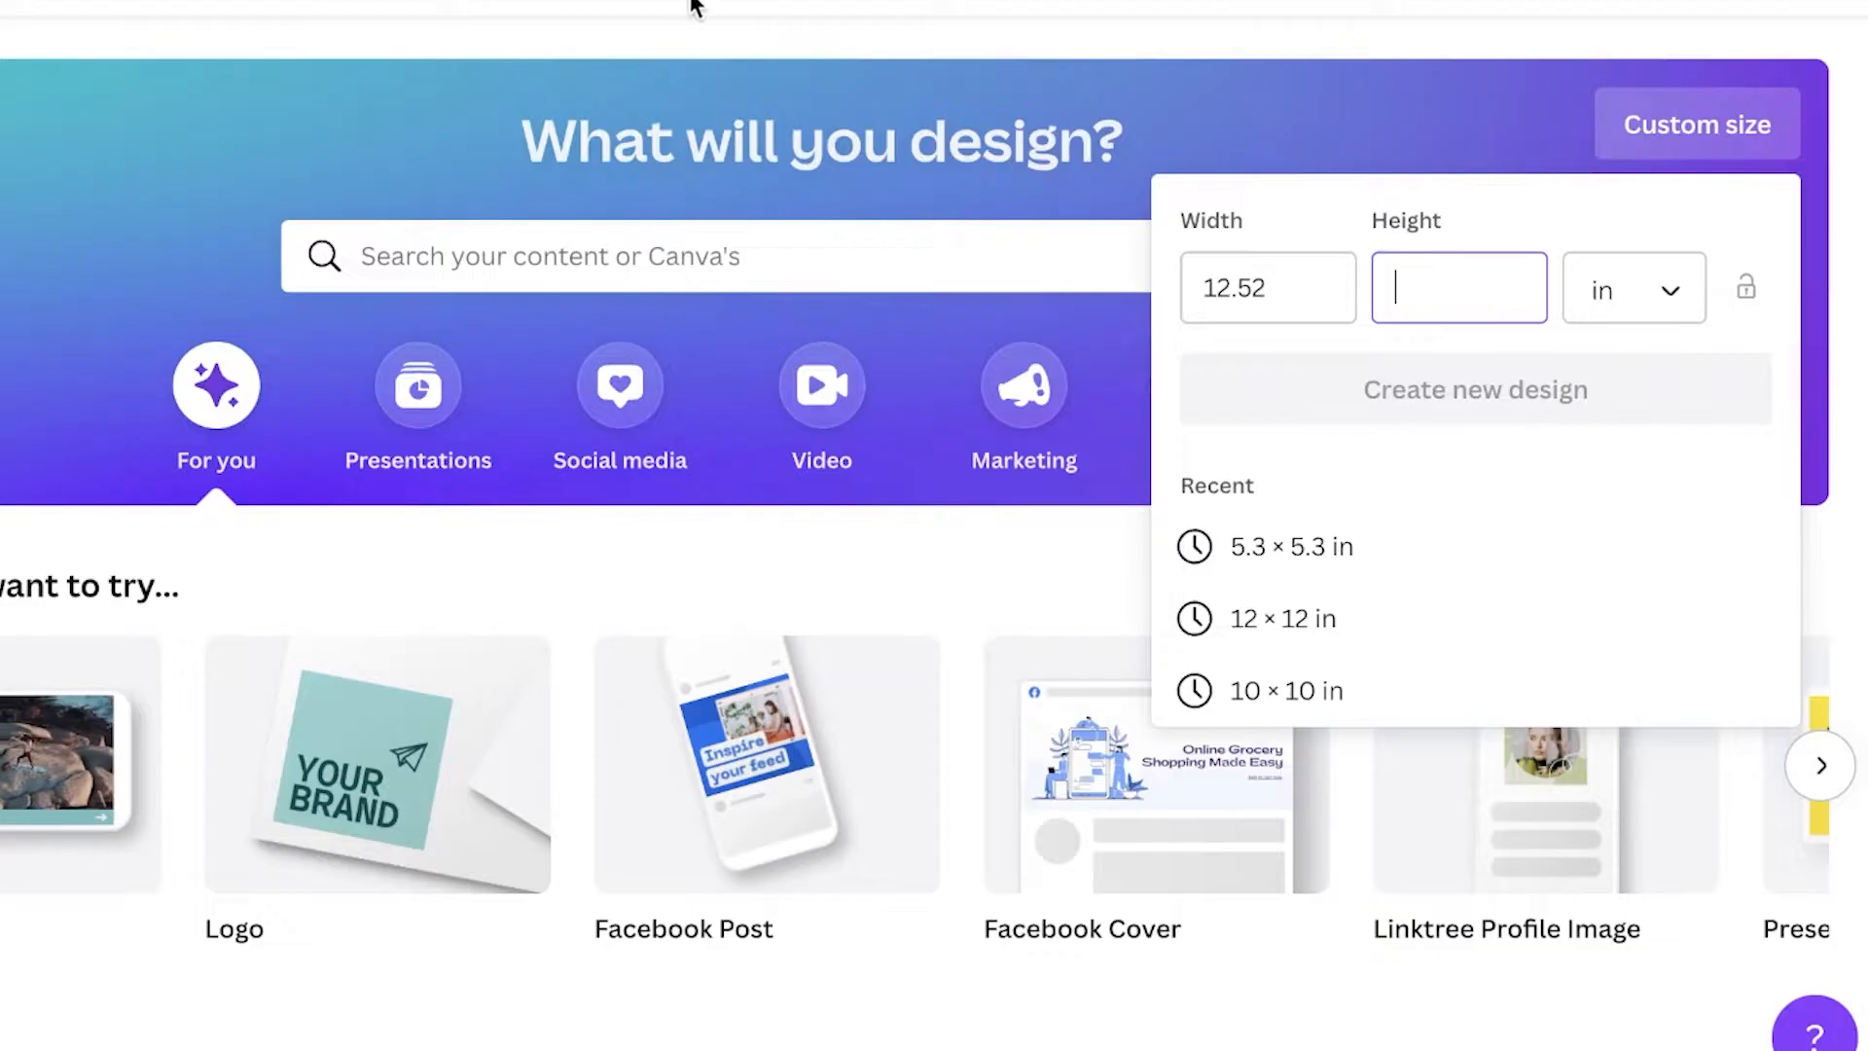
{"action": "type", "text": "9.2"}
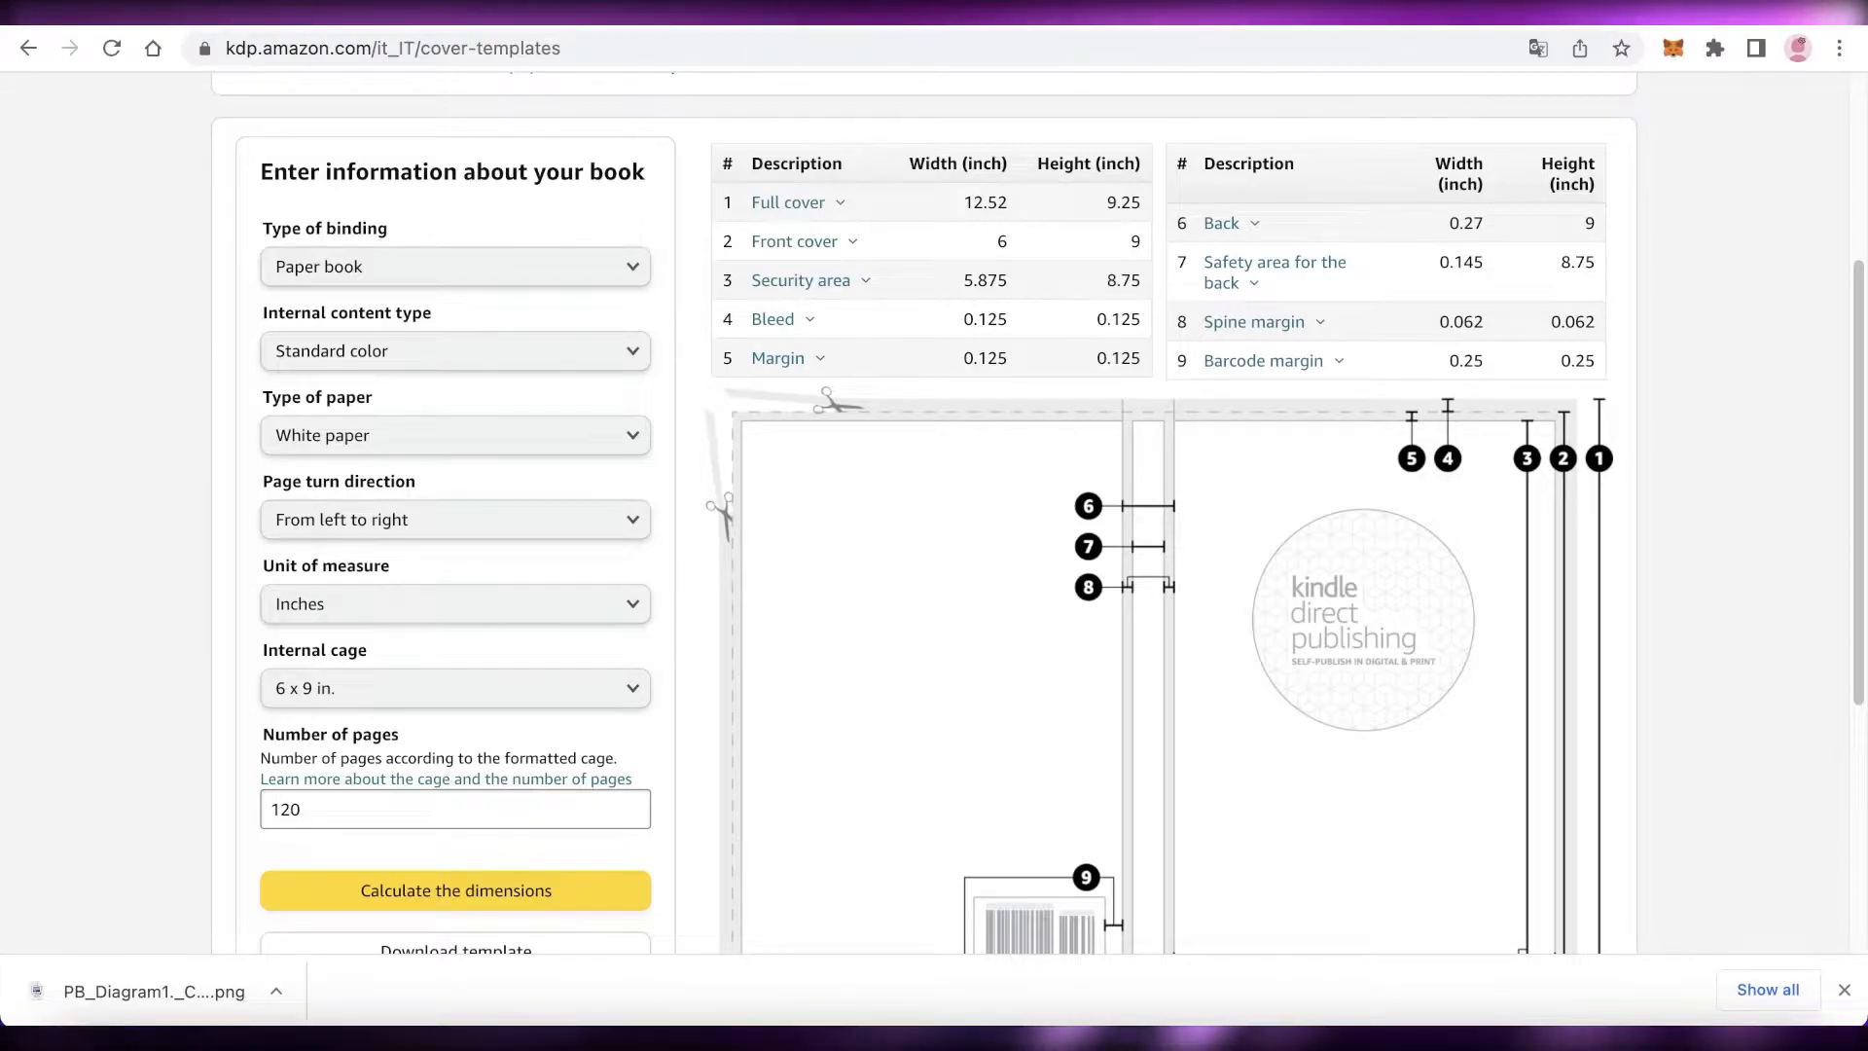
{"action": "scroll", "coordinate": [1109, 311], "scroll_direction": "down", "scroll_amount": 5}
{"action": "scroll", "coordinate": [1070, 301], "scroll_direction": "up", "scroll_amount": 3}
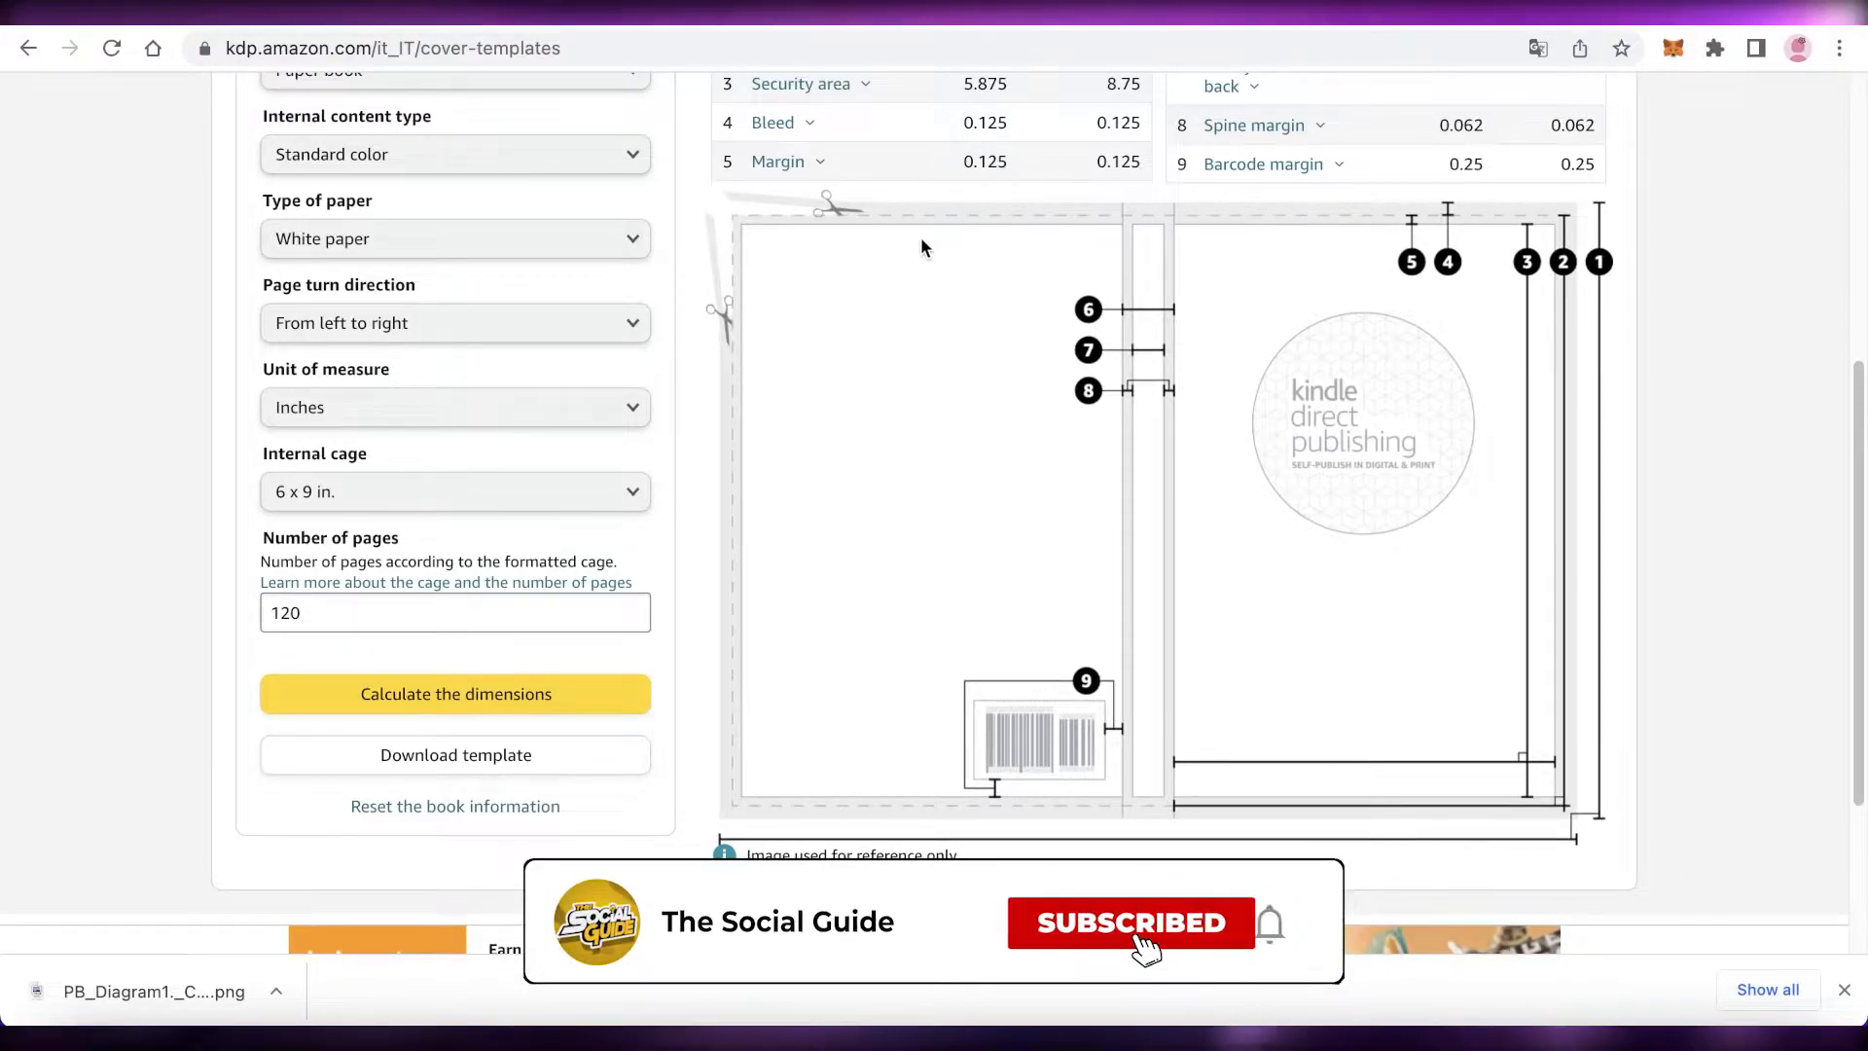
Step: Upload the saved template diagram image and place it on the design, stretched to about 13.4 × 9.6 in to cover the page
{"action": "scroll", "coordinate": [1070, 390], "scroll_direction": "down", "scroll_amount": 1}
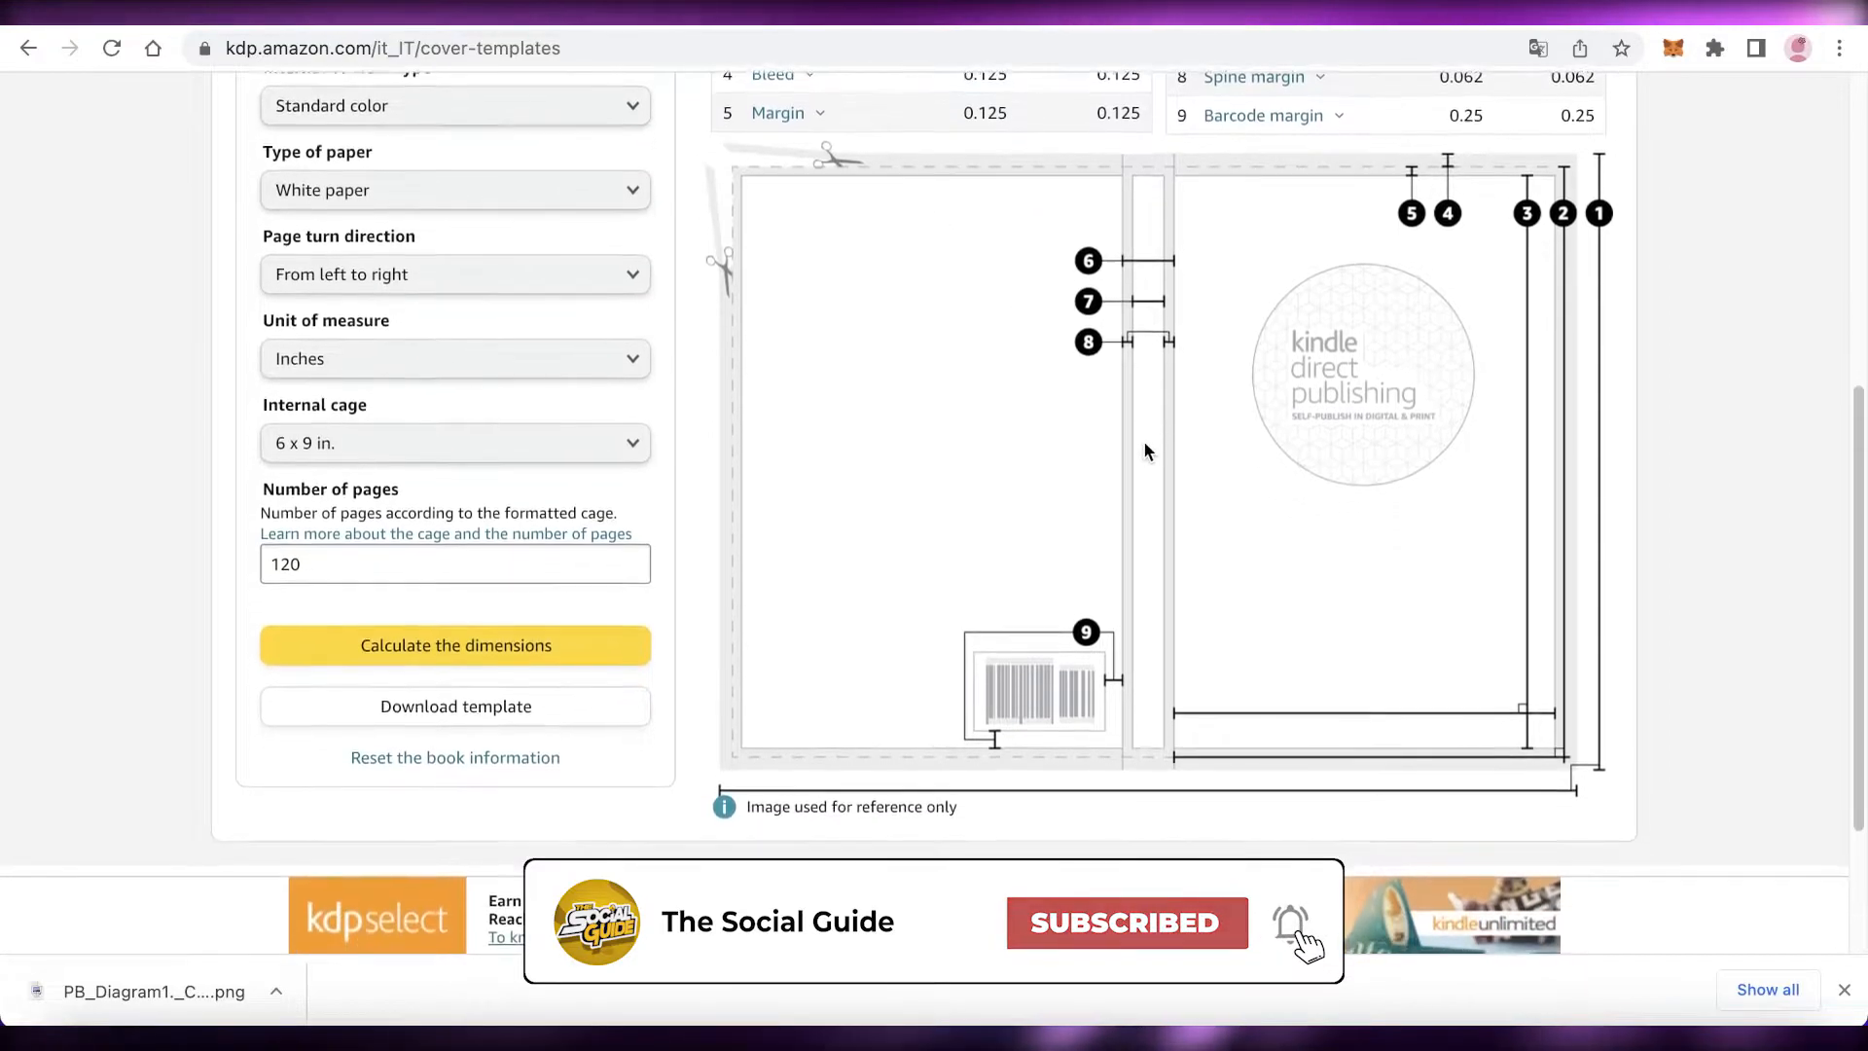
{"action": "scroll", "coordinate": [1142, 453], "scroll_direction": "up", "scroll_amount": 1}
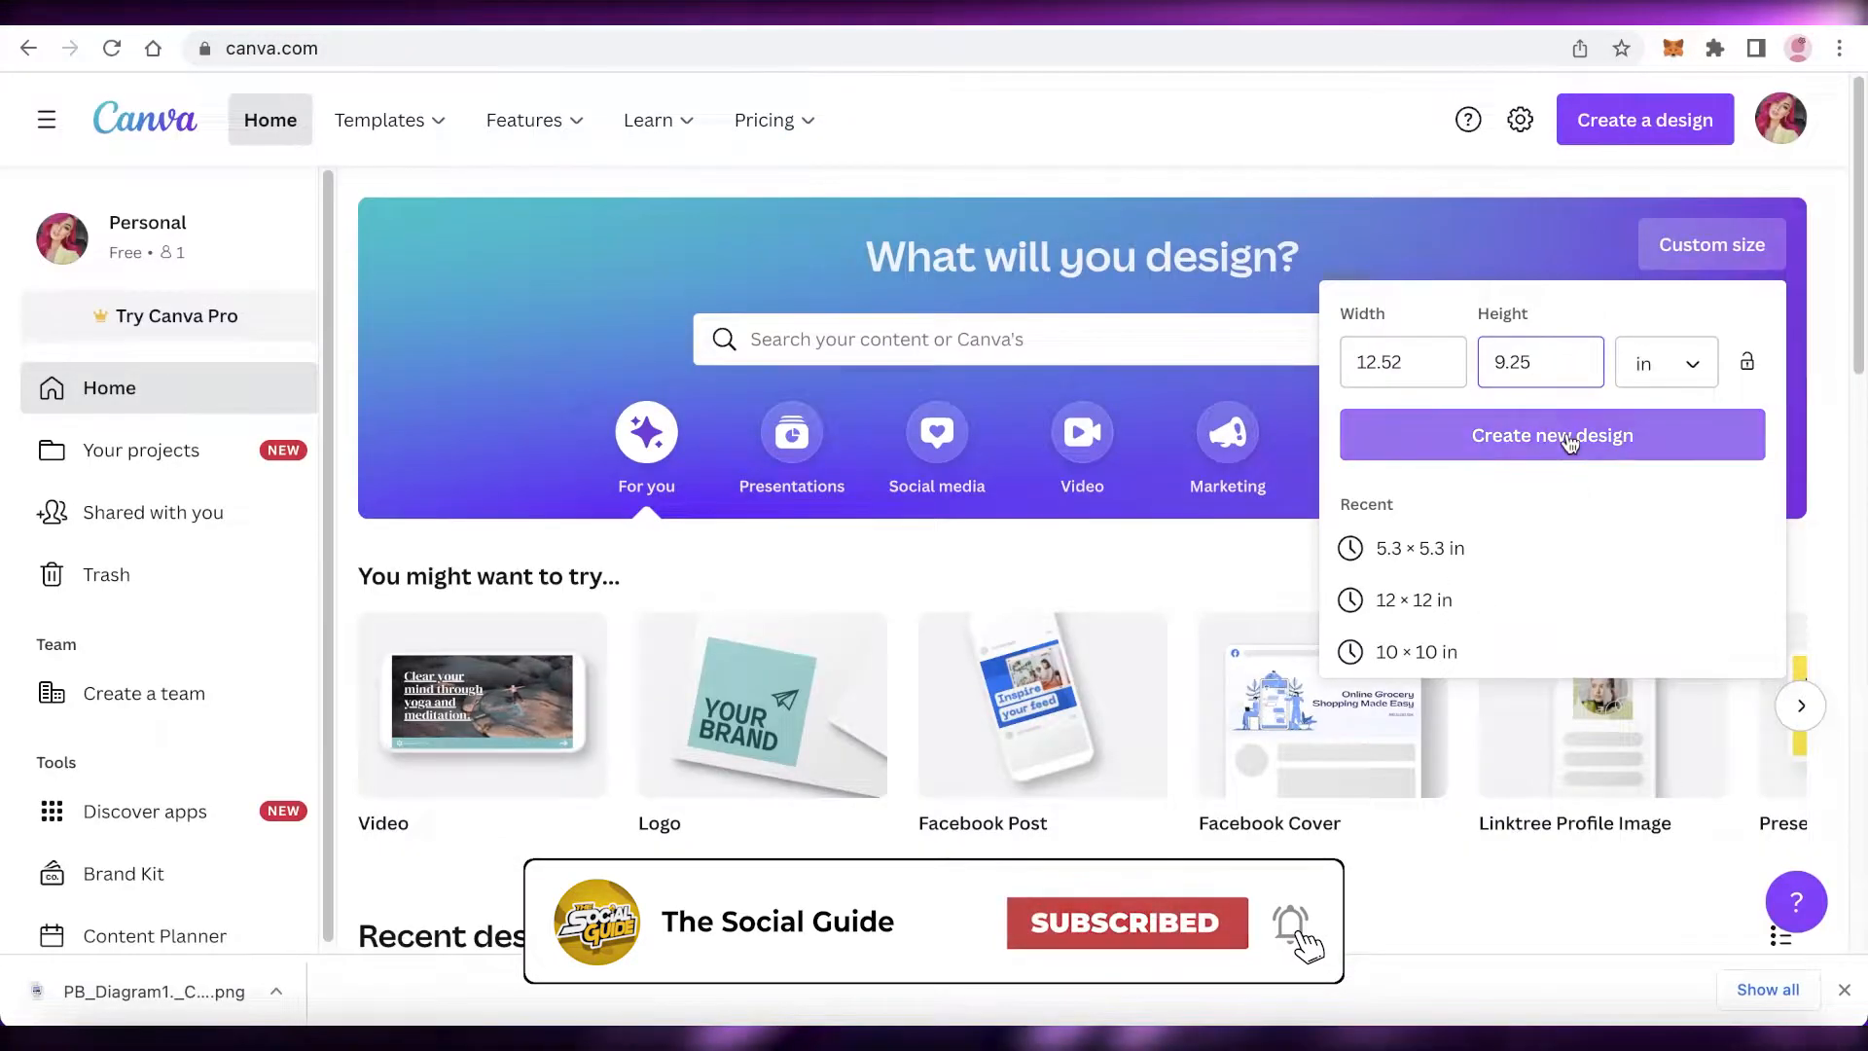
{"action": "left_click", "coordinate": [1564, 434]}
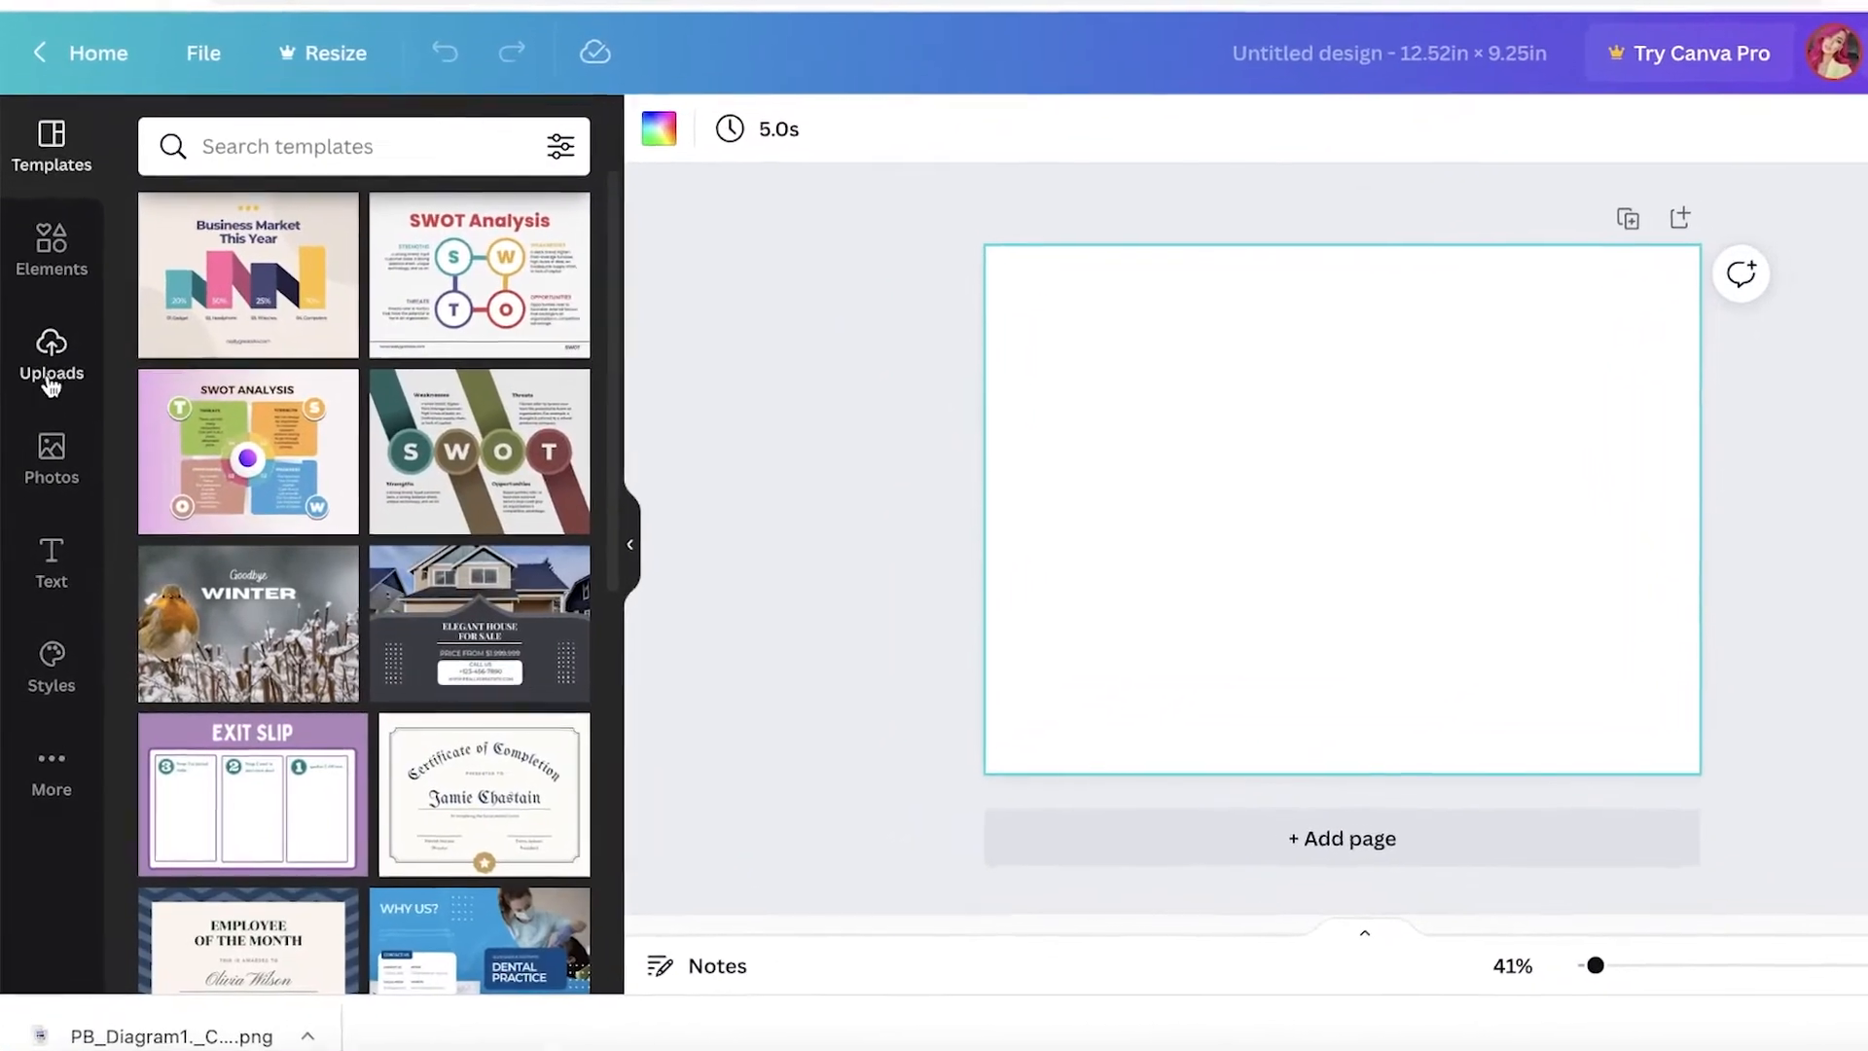
{"action": "left_click", "coordinate": [70, 379]}
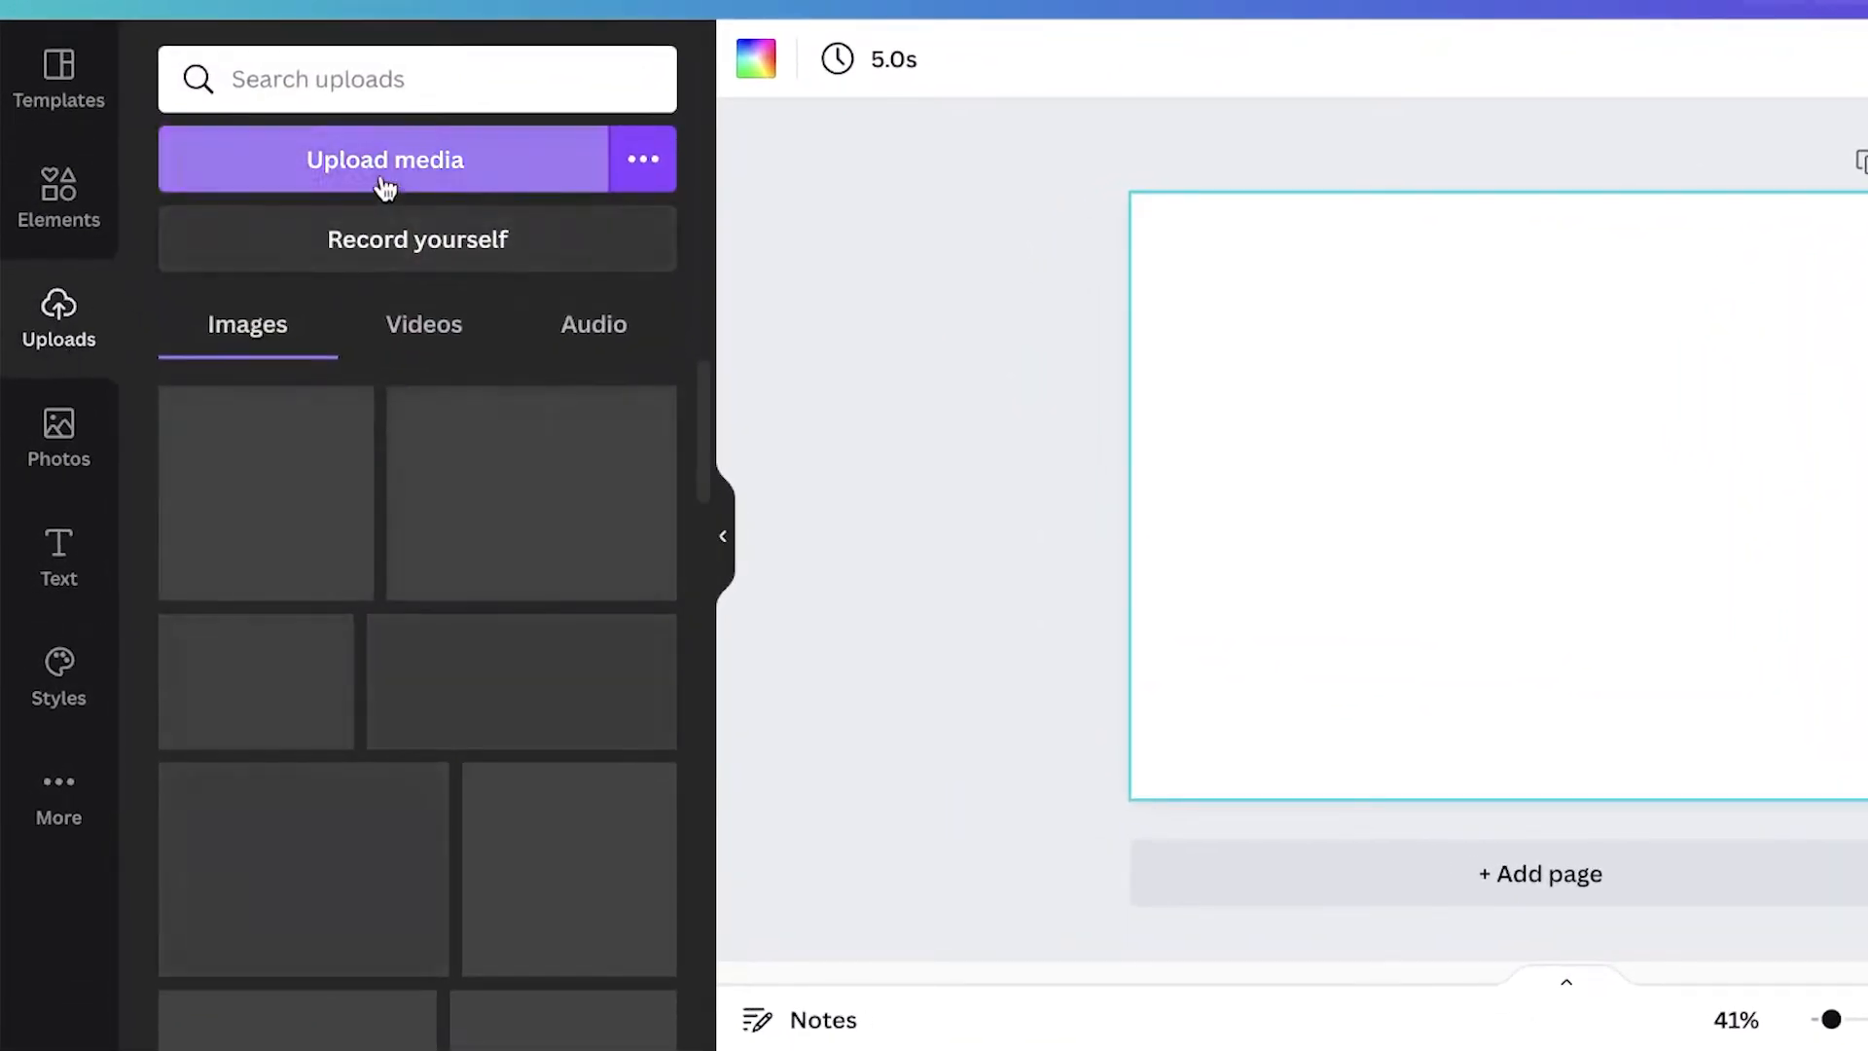
{"action": "left_click_drag", "start_coordinate": [126, 1049], "coordinate": [304, 646]}
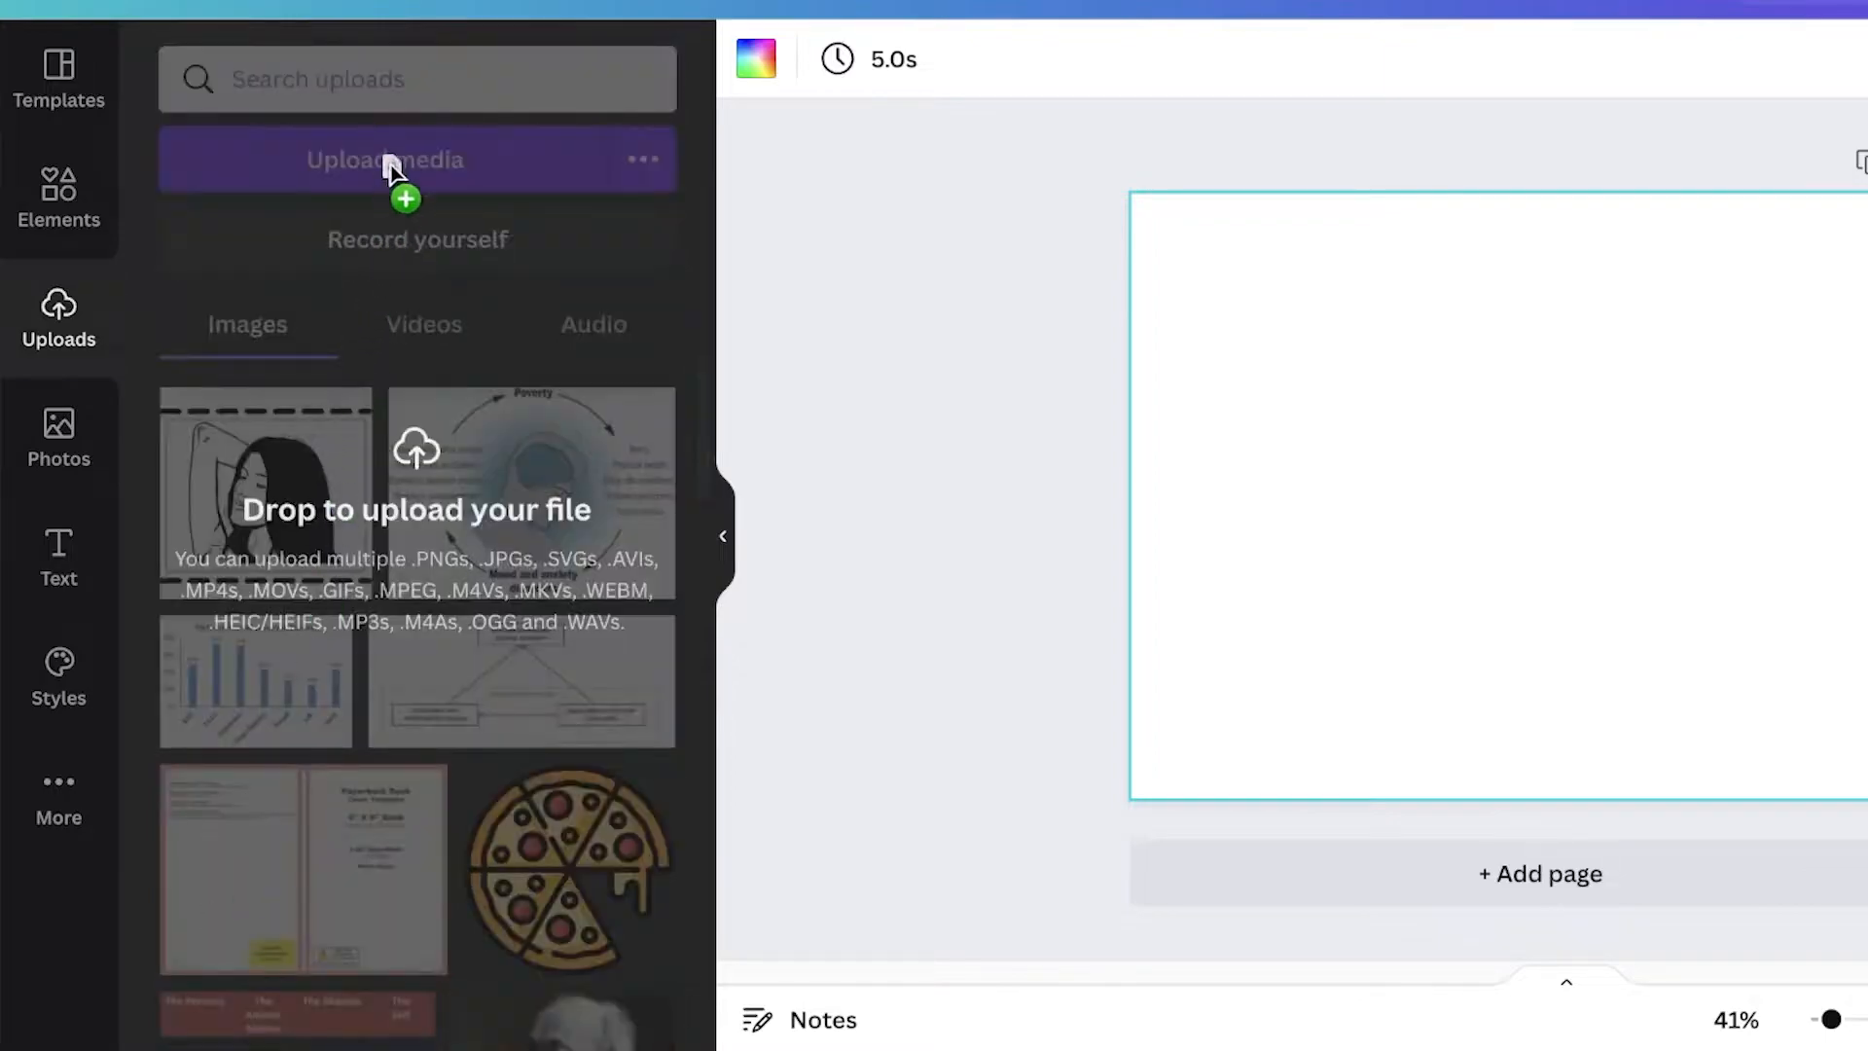
{"action": "left_click_drag", "start_coordinate": [387, 171], "coordinate": [396, 167]}
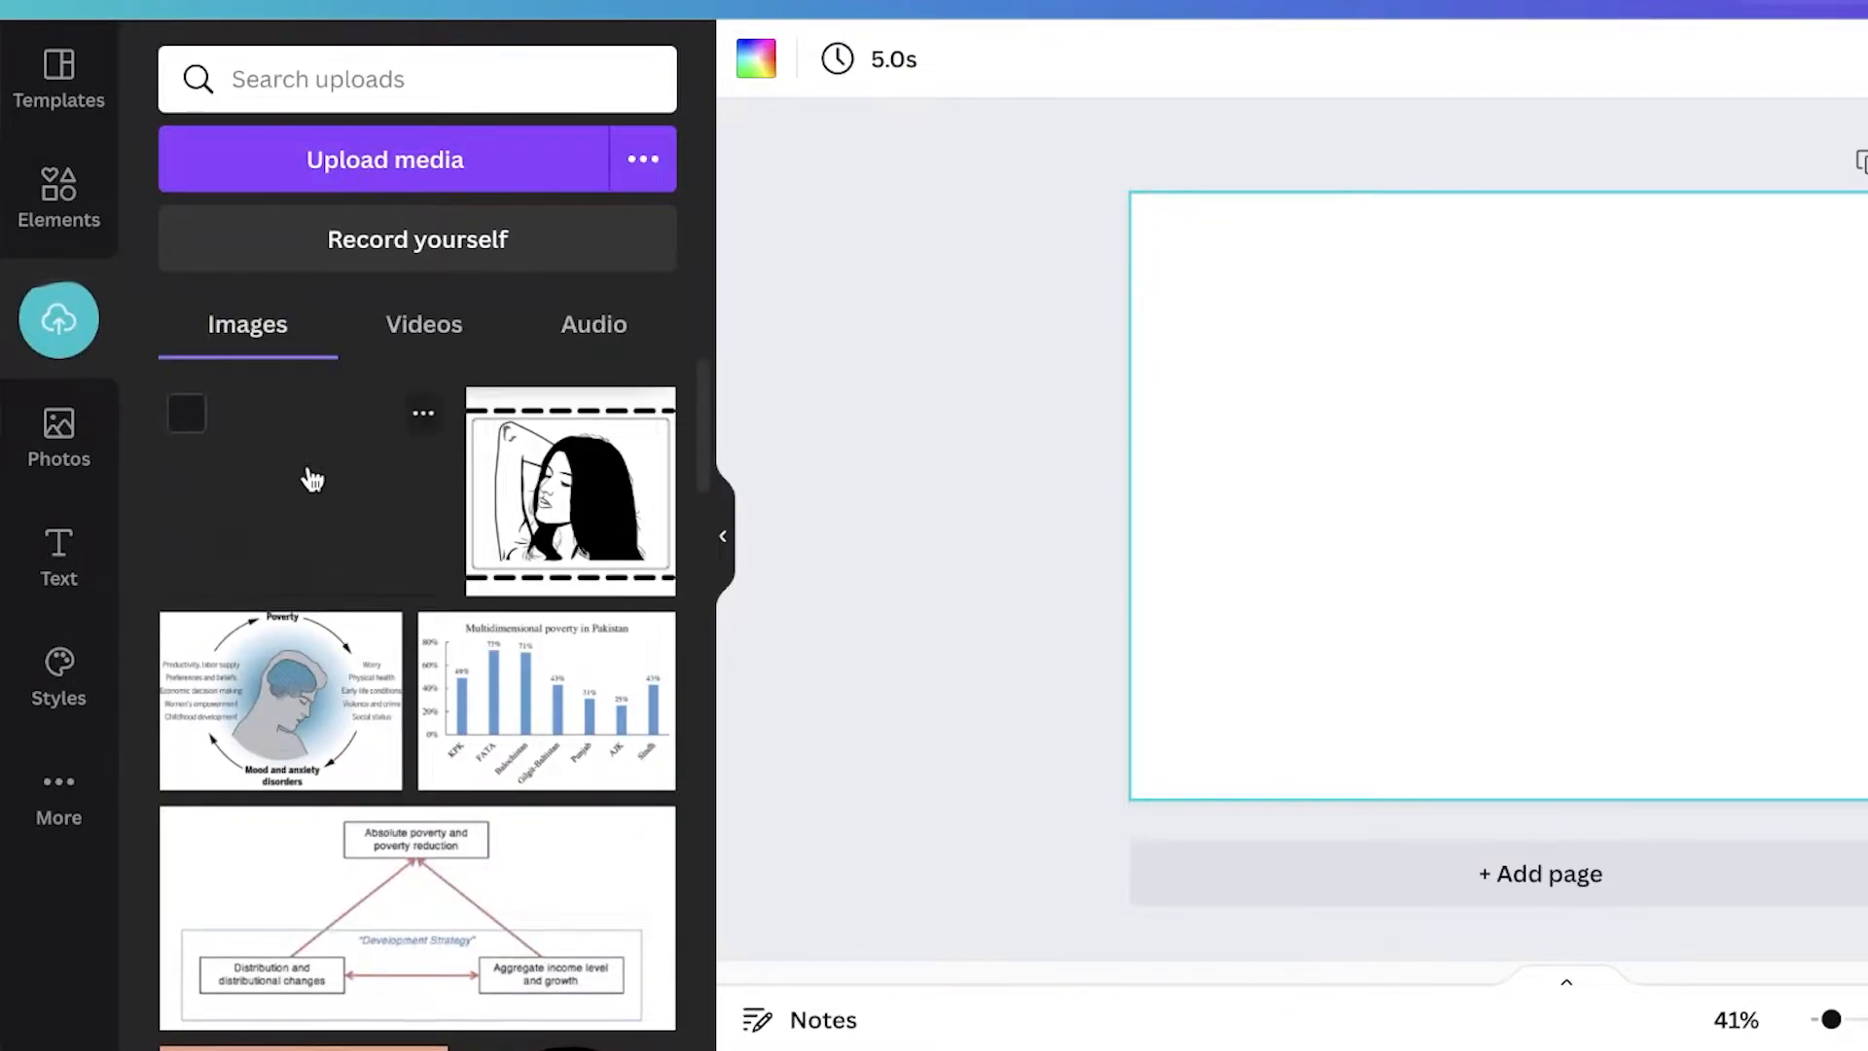
{"action": "left_click", "coordinate": [307, 477]}
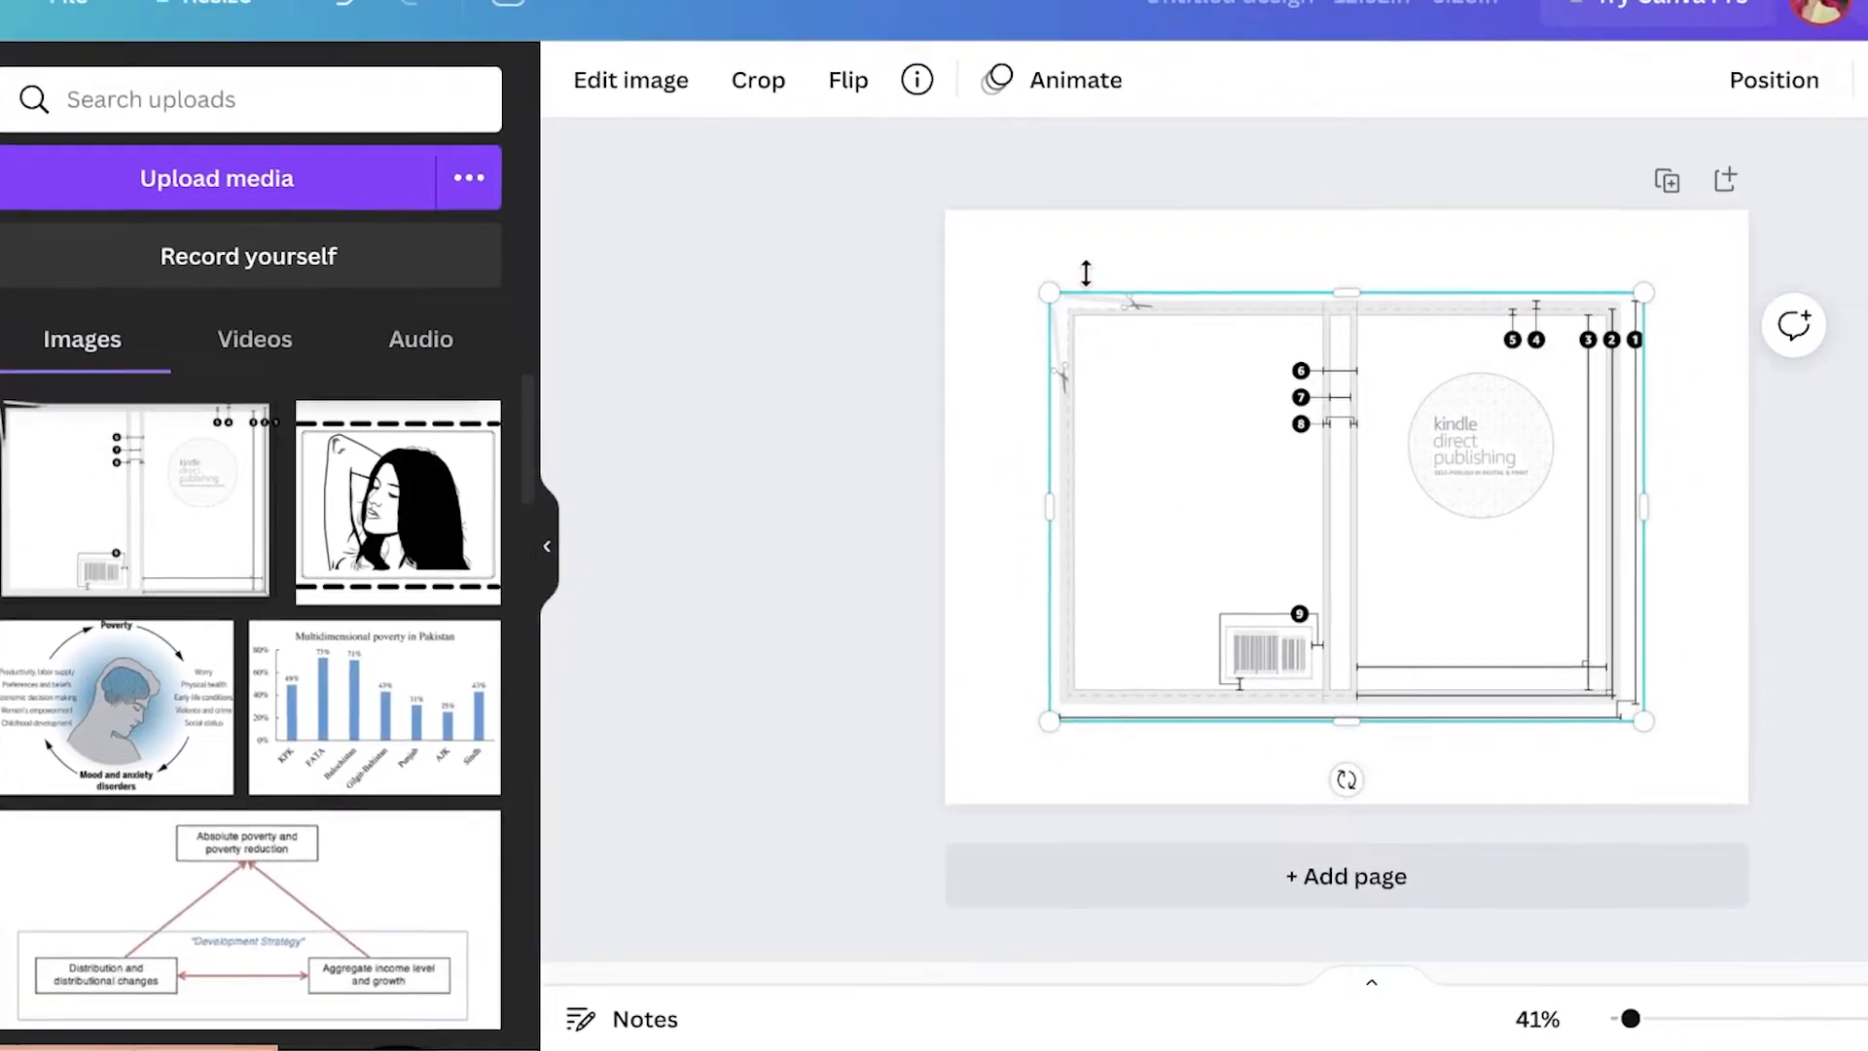
{"action": "left_click_drag", "start_coordinate": [1049, 292], "coordinate": [933, 209]}
{"action": "left_click_drag", "start_coordinate": [1349, 730], "coordinate": [1495, 842]}
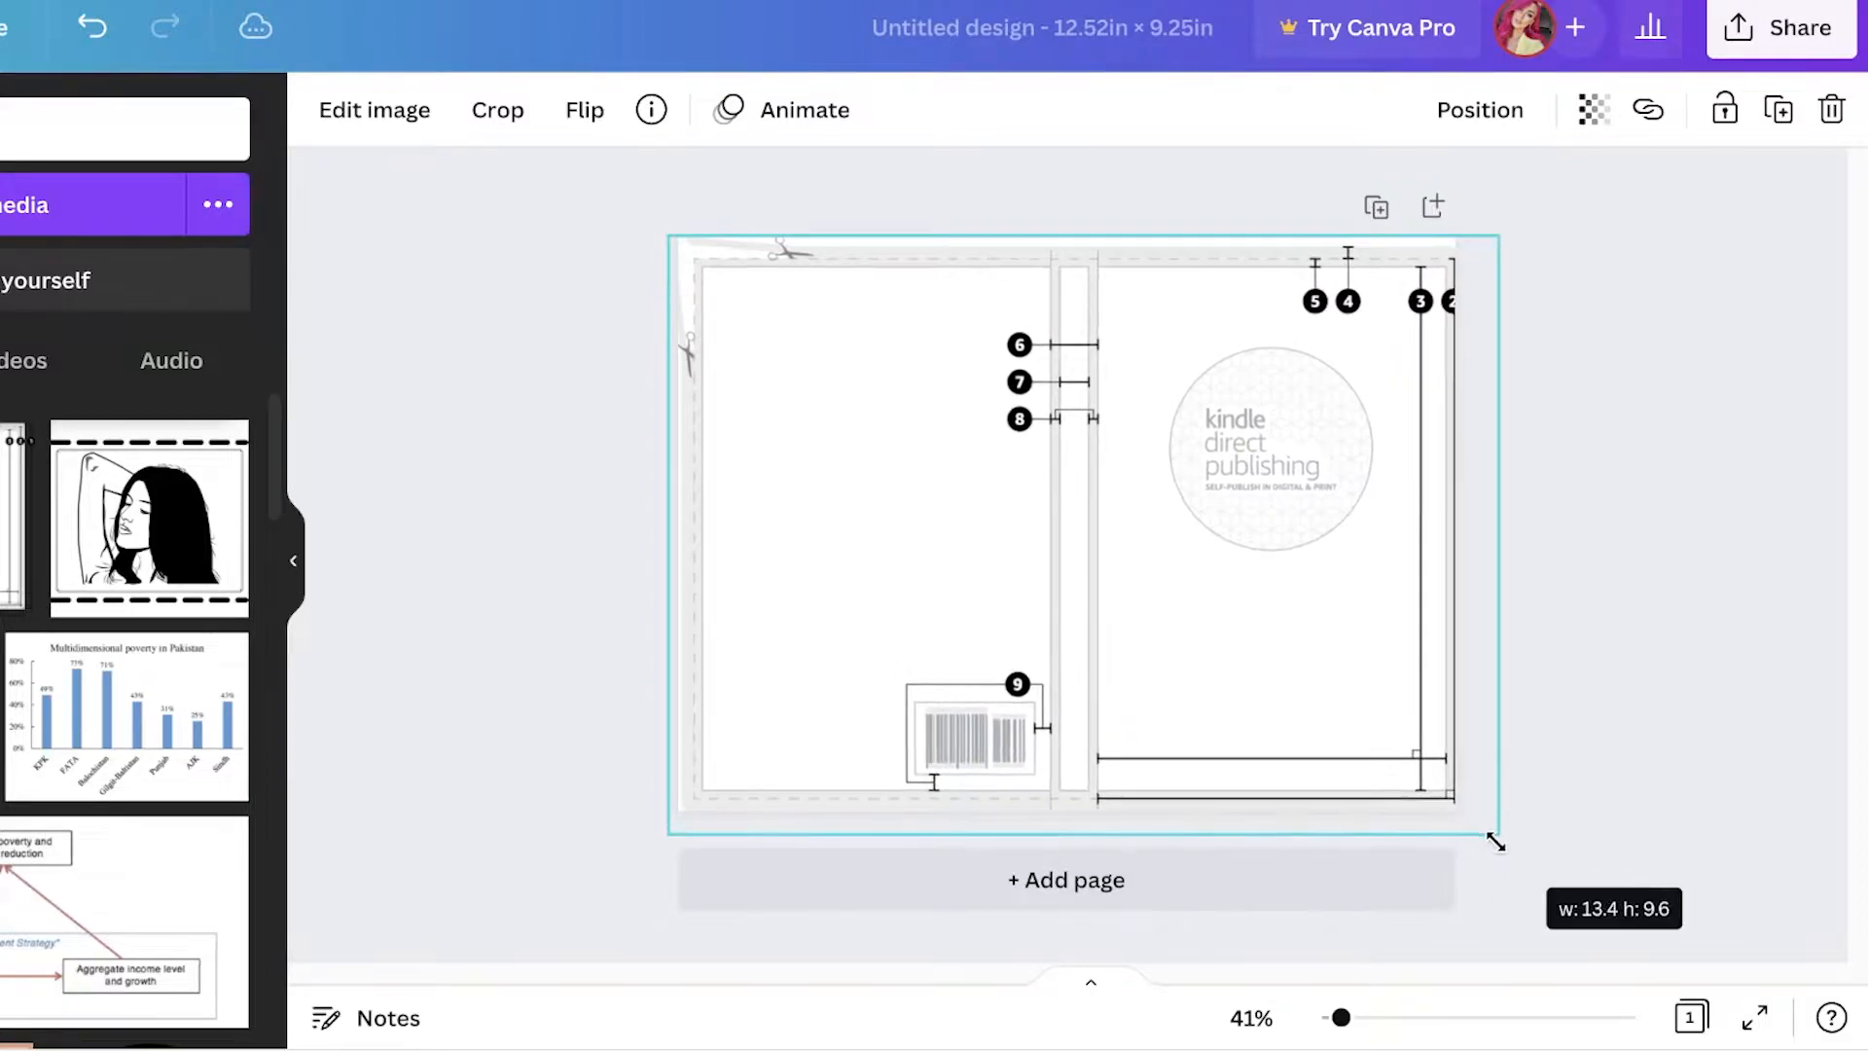
{"action": "left_click_drag", "start_coordinate": [1227, 540], "coordinate": [1206, 528]}
{"action": "left_click_drag", "start_coordinate": [1488, 825], "coordinate": [1470, 817]}
{"action": "left_click_drag", "start_coordinate": [1108, 584], "coordinate": [1112, 586]}
{"action": "left_click", "coordinate": [1683, 455]}
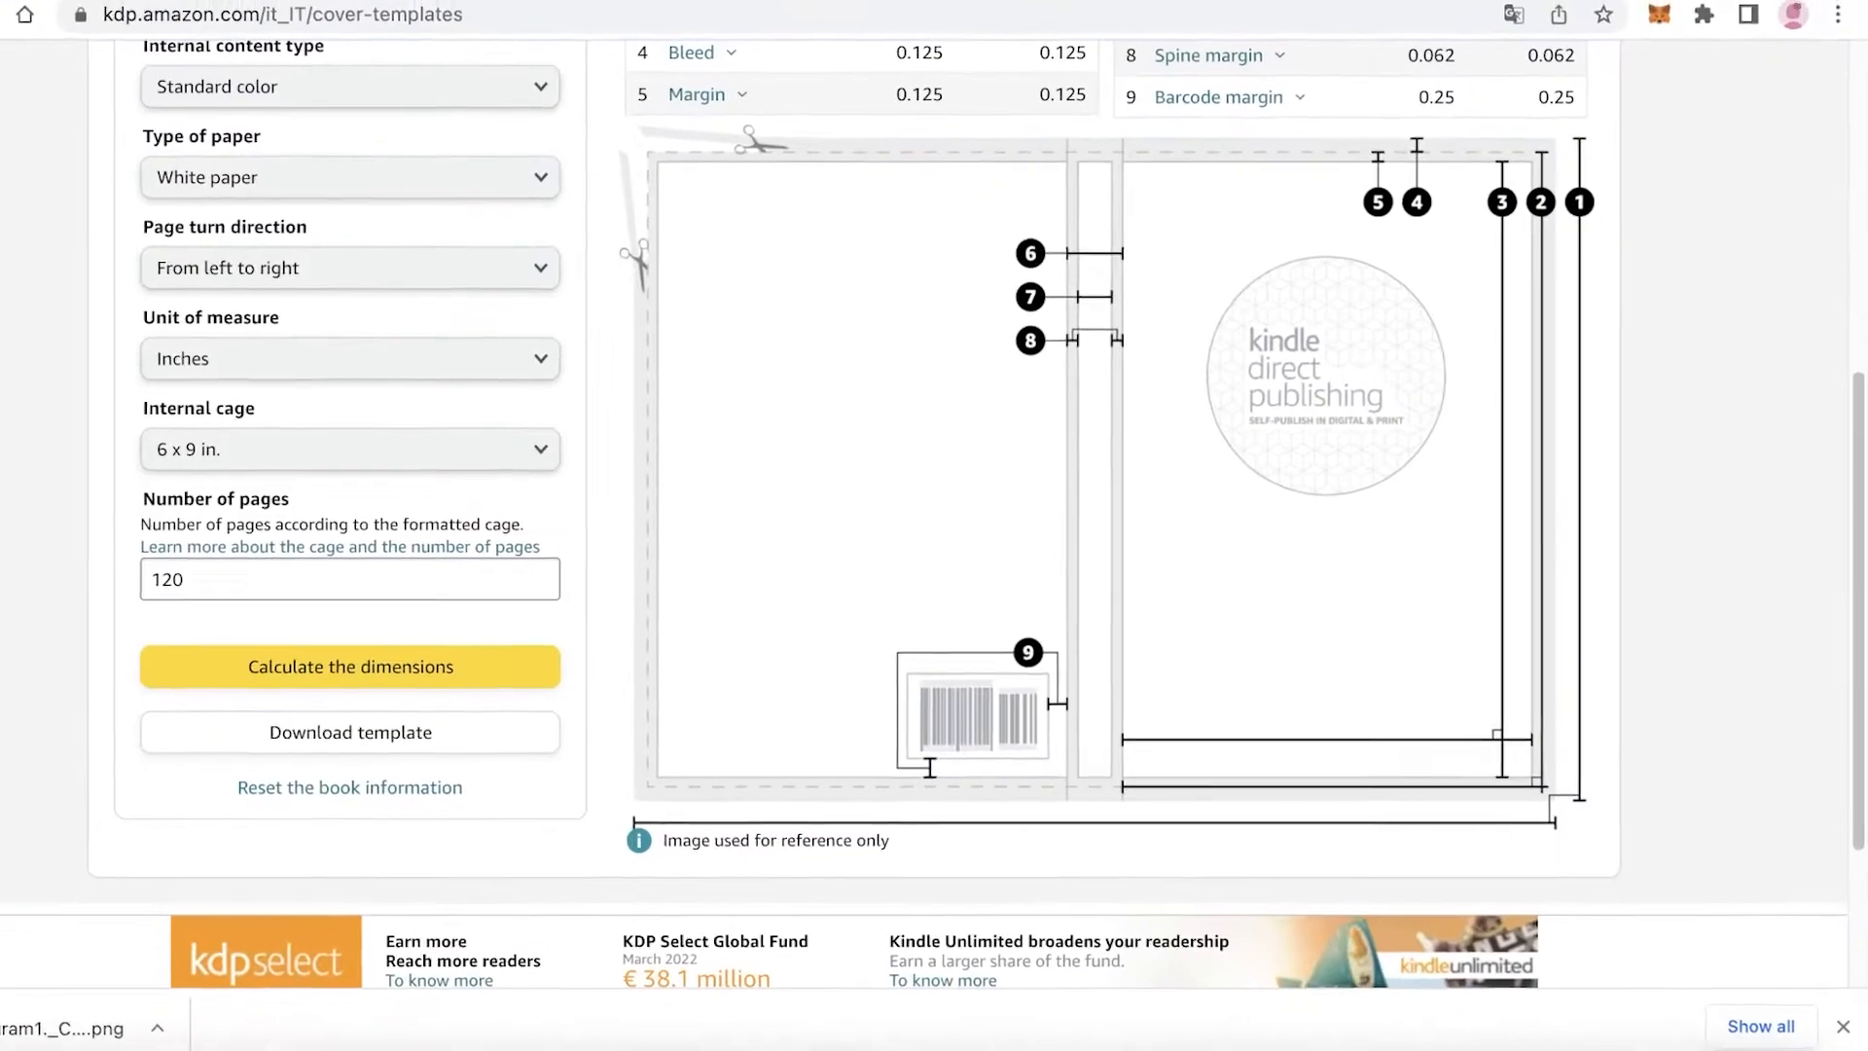
Step: Delete the diagram image from the design
{"action": "scroll", "coordinate": [991, 586], "scroll_direction": "up", "scroll_amount": 1}
{"action": "scroll", "coordinate": [977, 591], "scroll_direction": "down", "scroll_amount": 2}
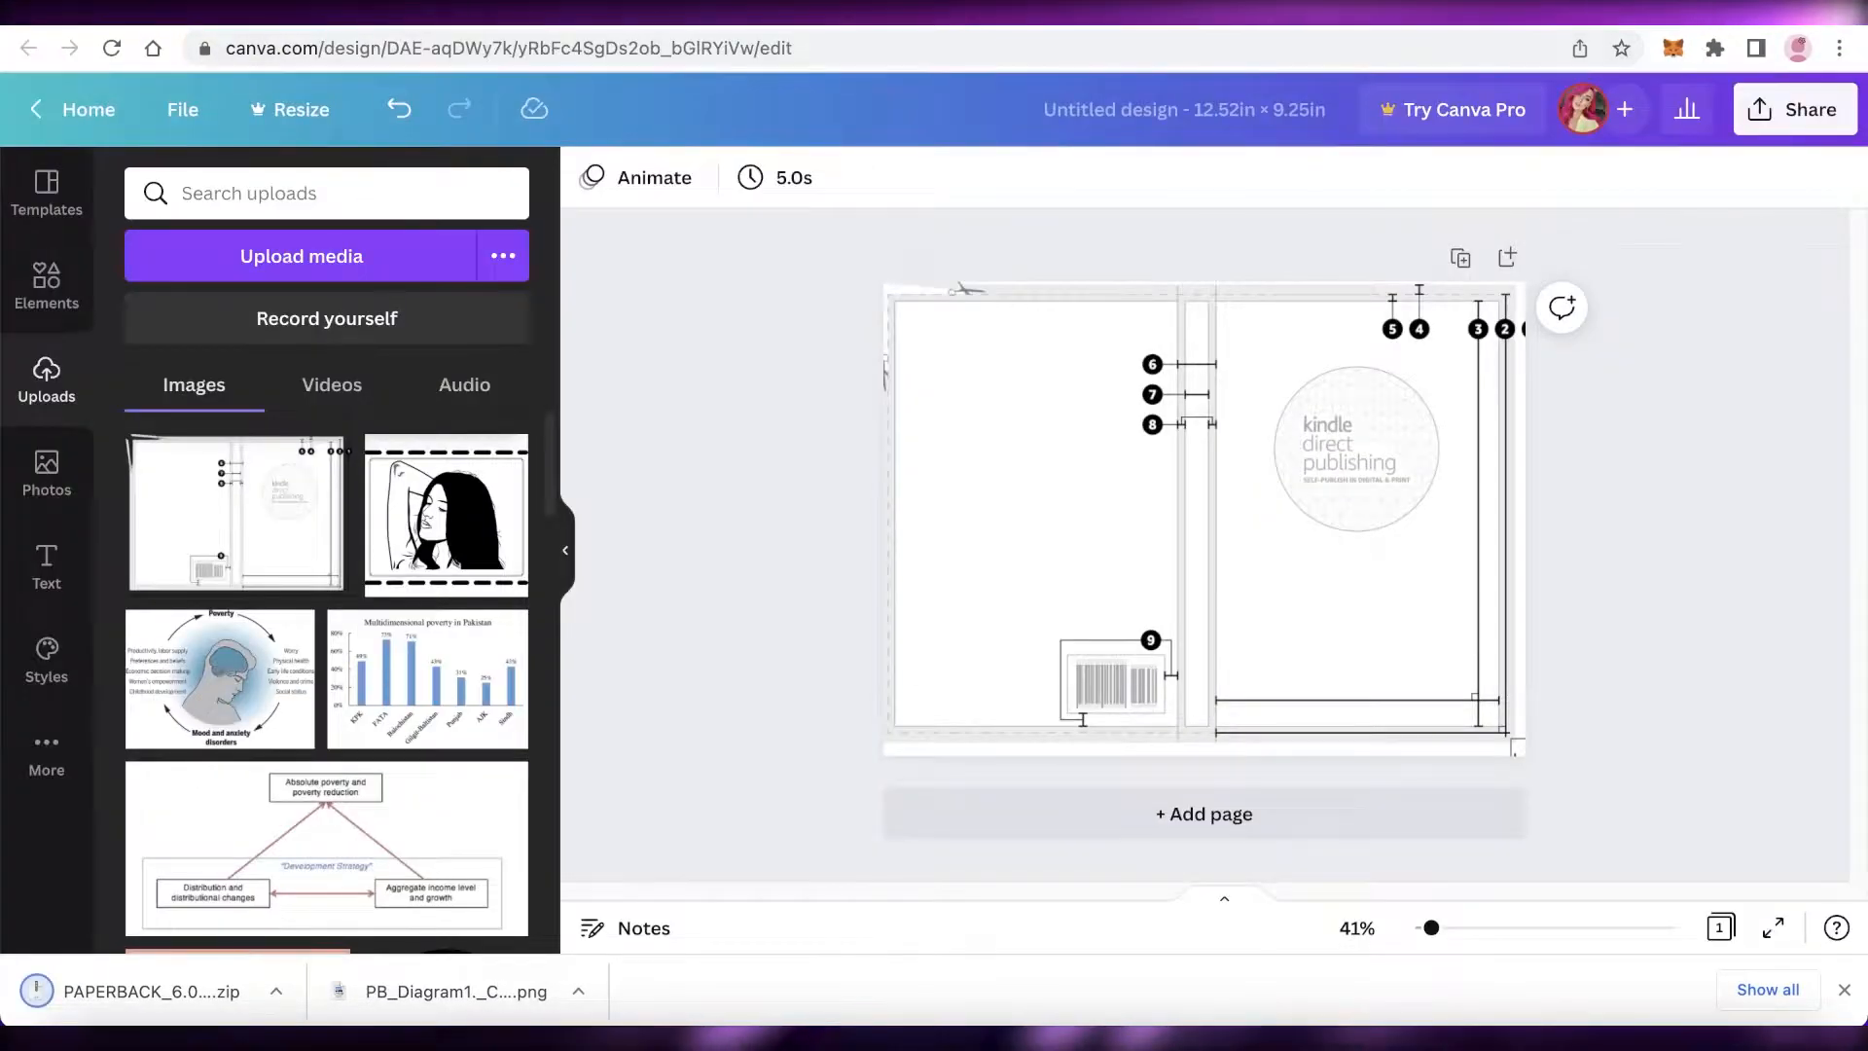
{"action": "left_click", "coordinate": [1181, 445]}
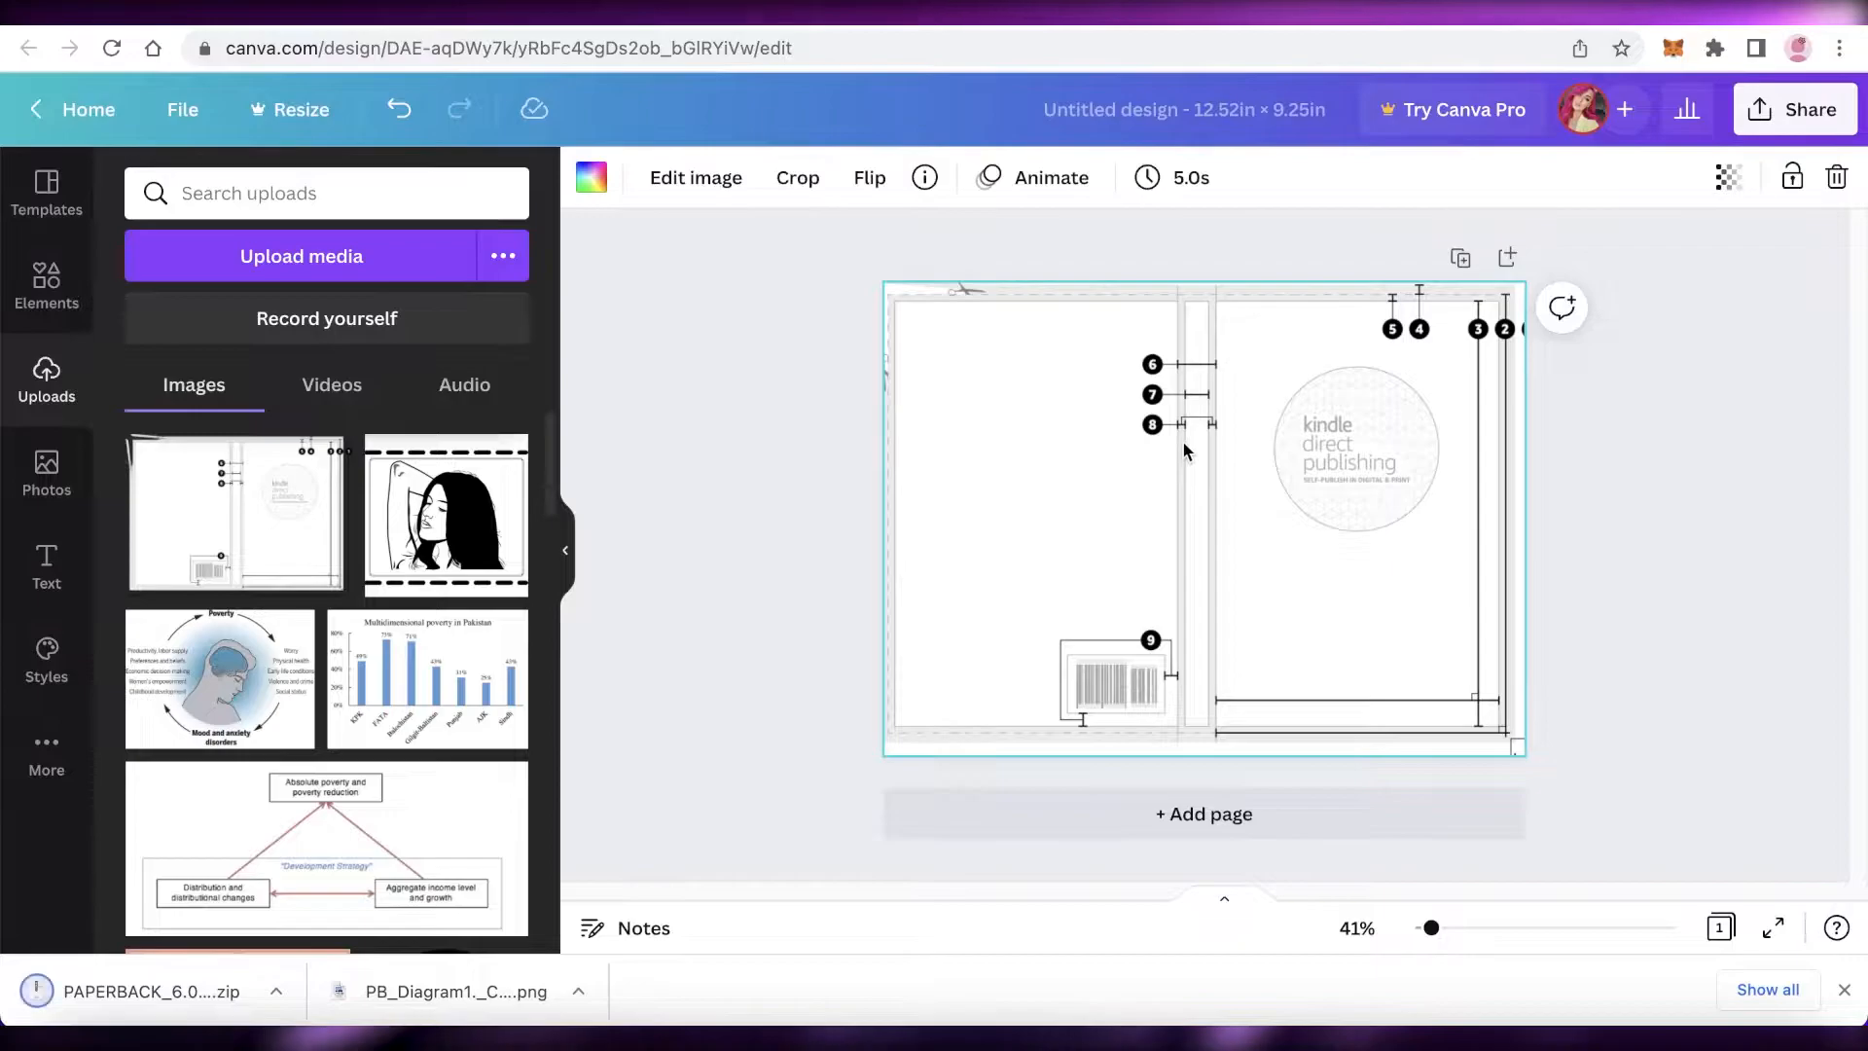
{"action": "key", "text": "Delete"}
Step: Open the downloaded PAPERBACK template folder and upload its cover template image
{"action": "left_click", "coordinate": [171, 991]}
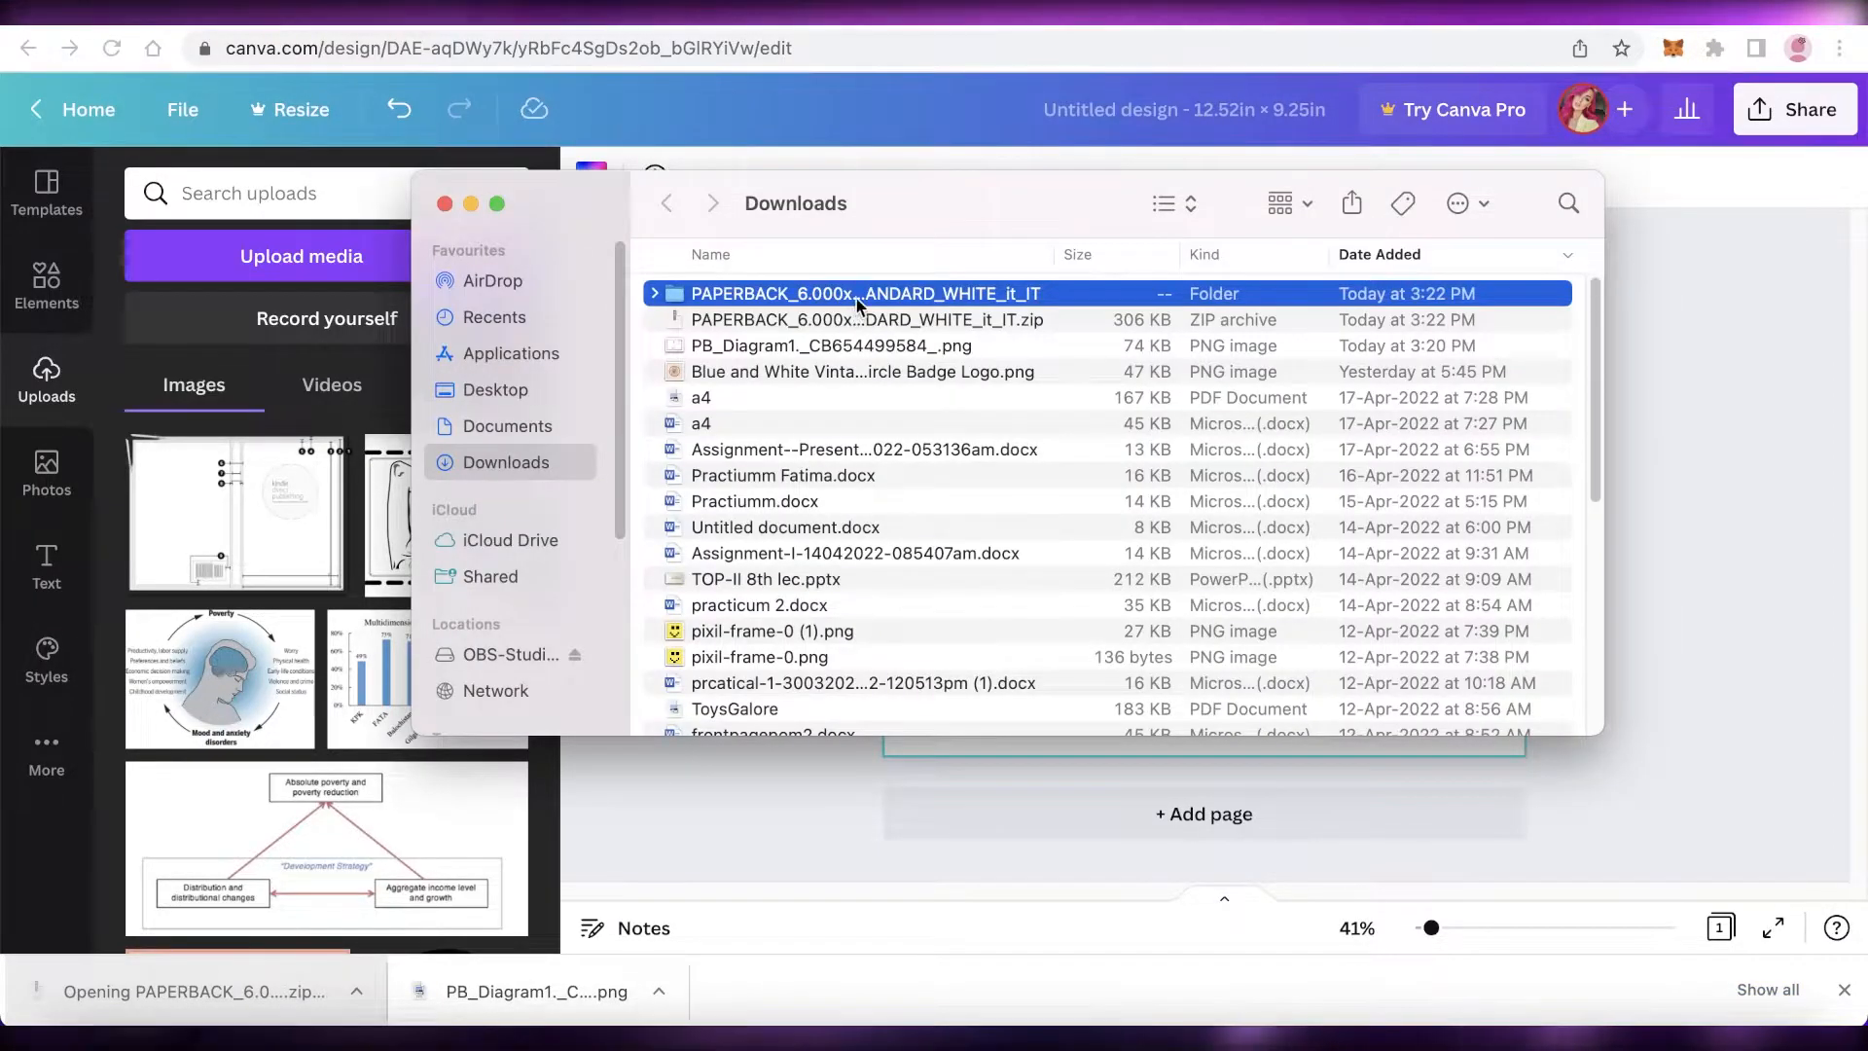
{"action": "left_click", "coordinate": [654, 293]}
{"action": "left_click", "coordinate": [715, 345]}
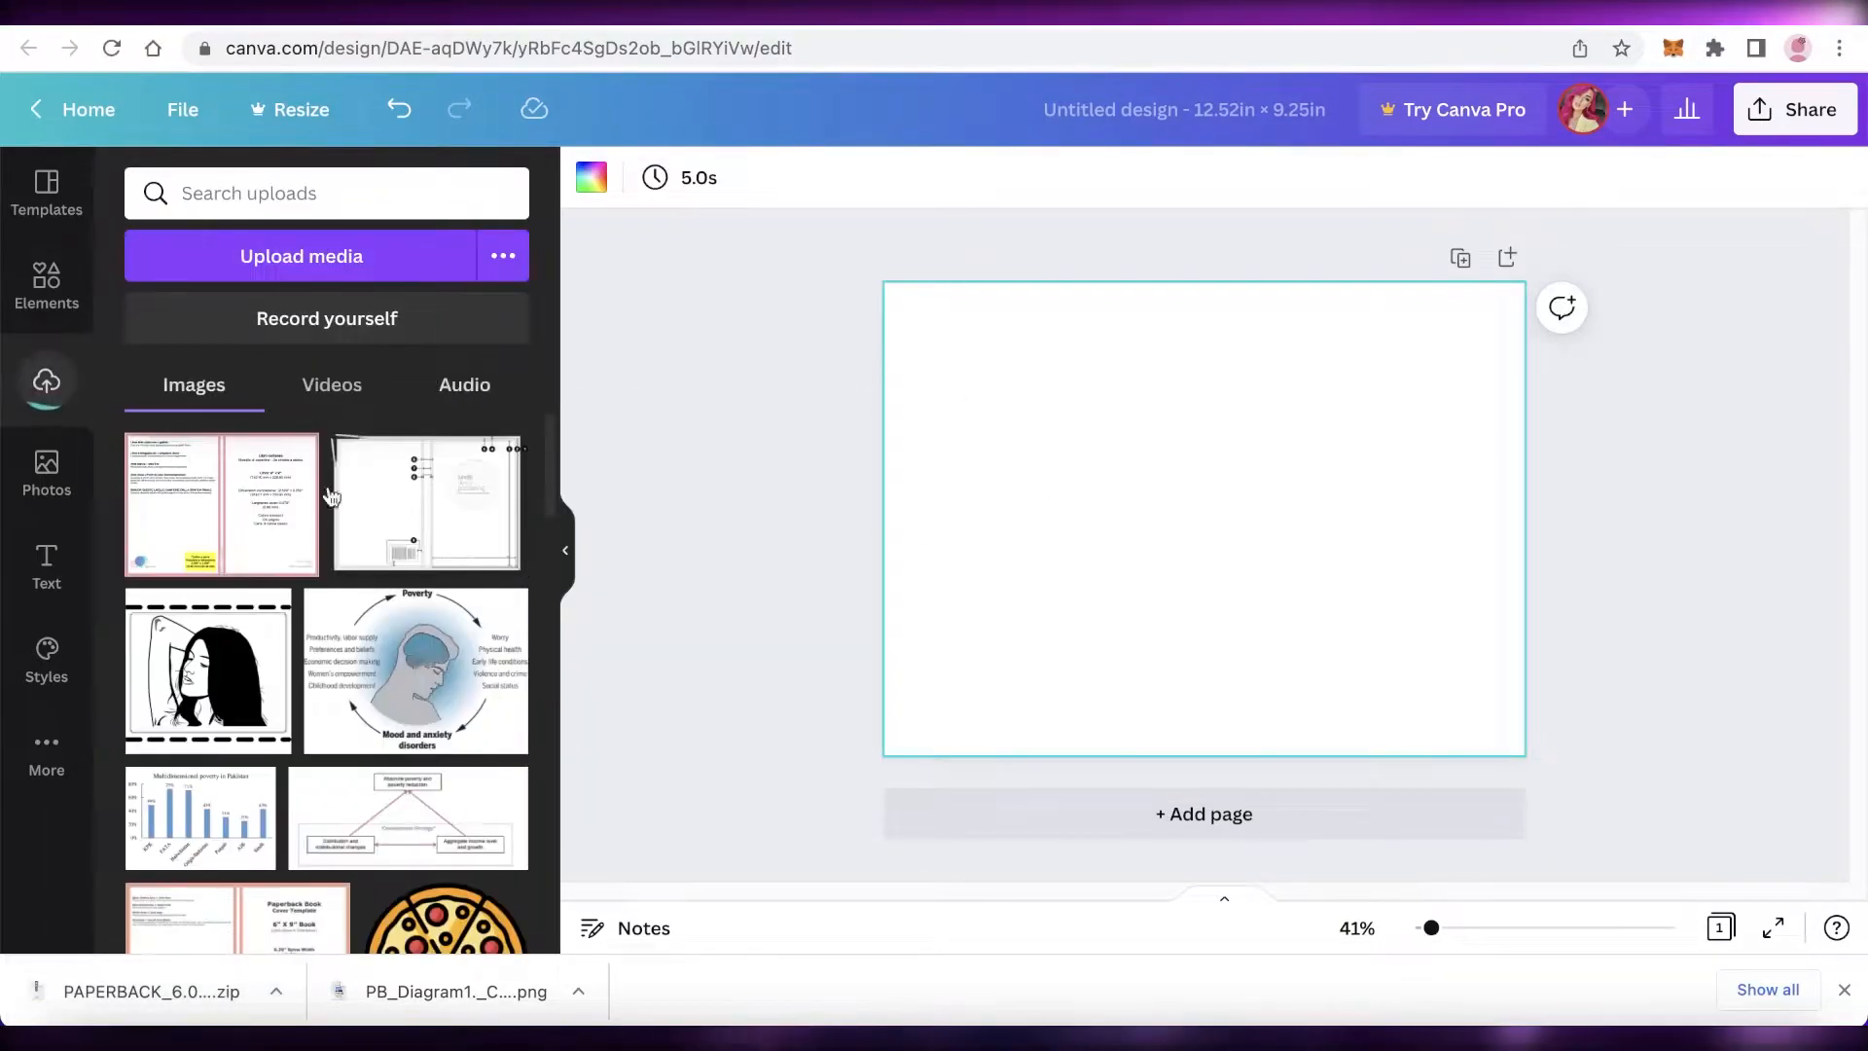
Step: Add the uploaded cover template image to the design and resize it to fill the whole page
{"action": "left_click", "coordinate": [230, 510]}
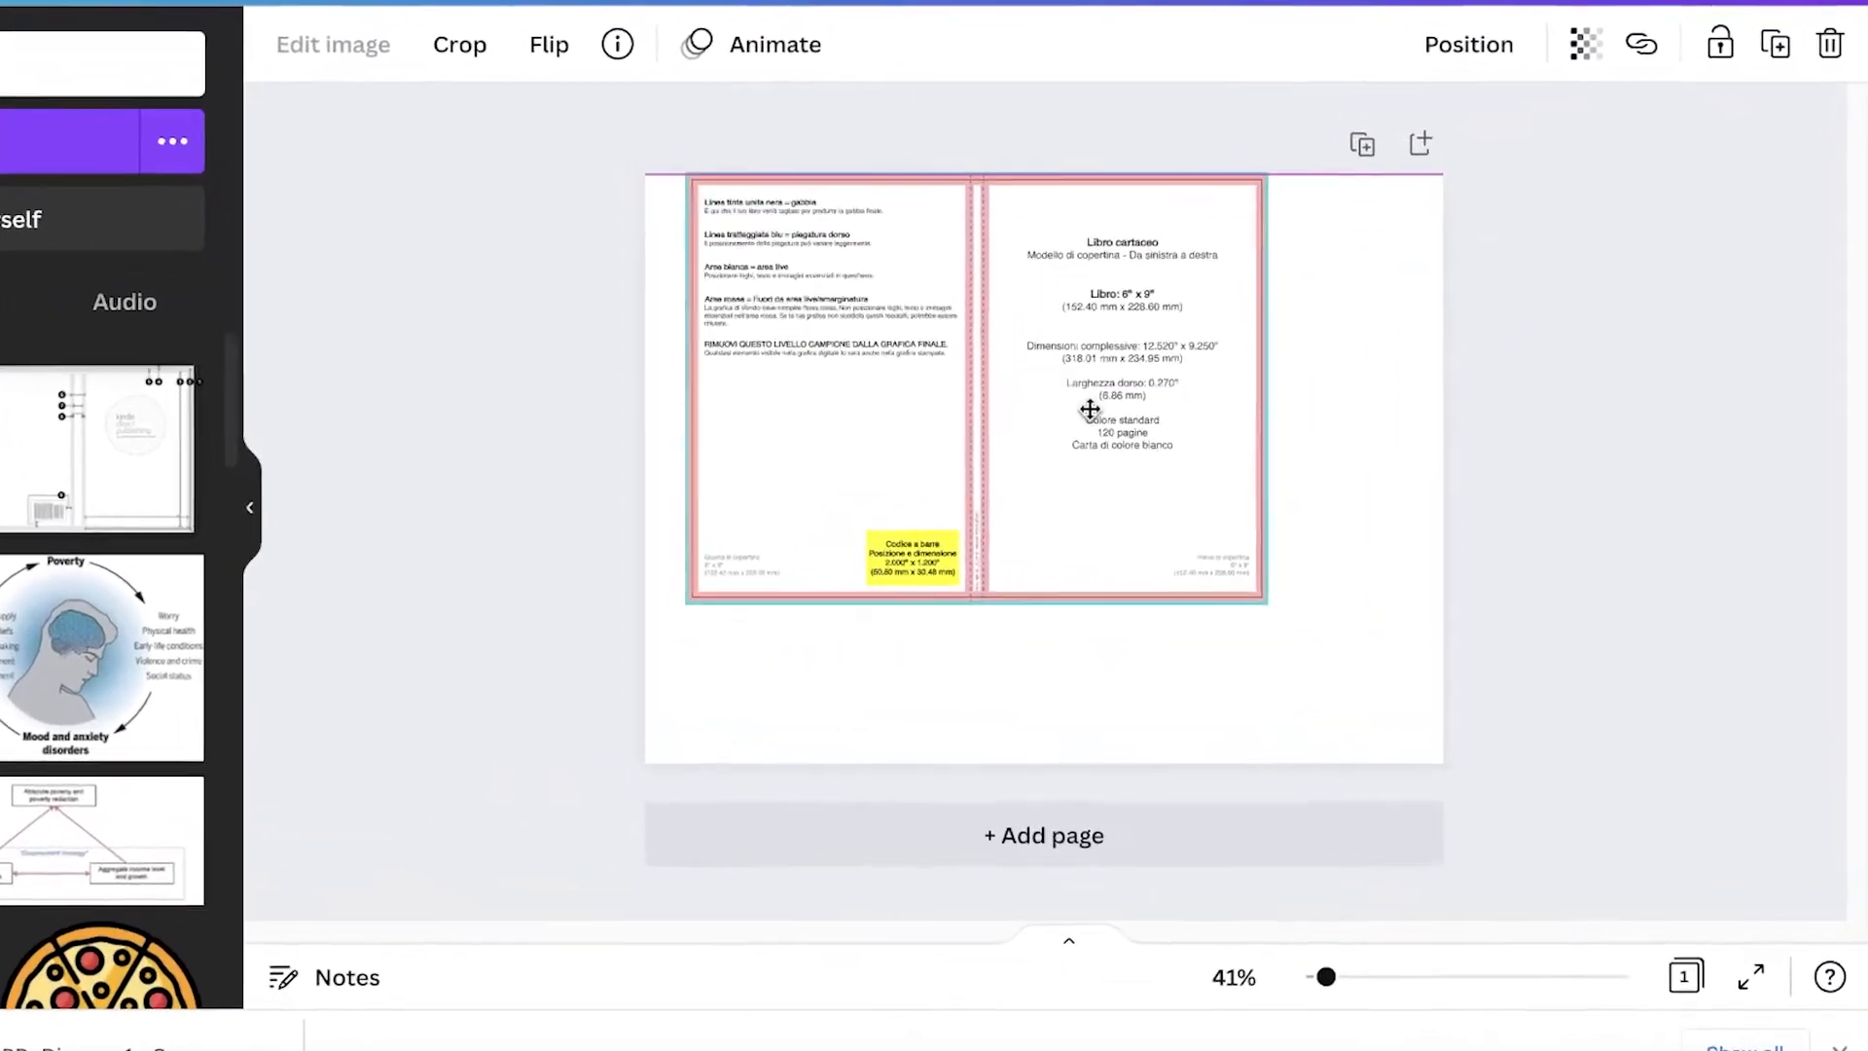
{"action": "left_click_drag", "start_coordinate": [1089, 408], "coordinate": [1046, 414]}
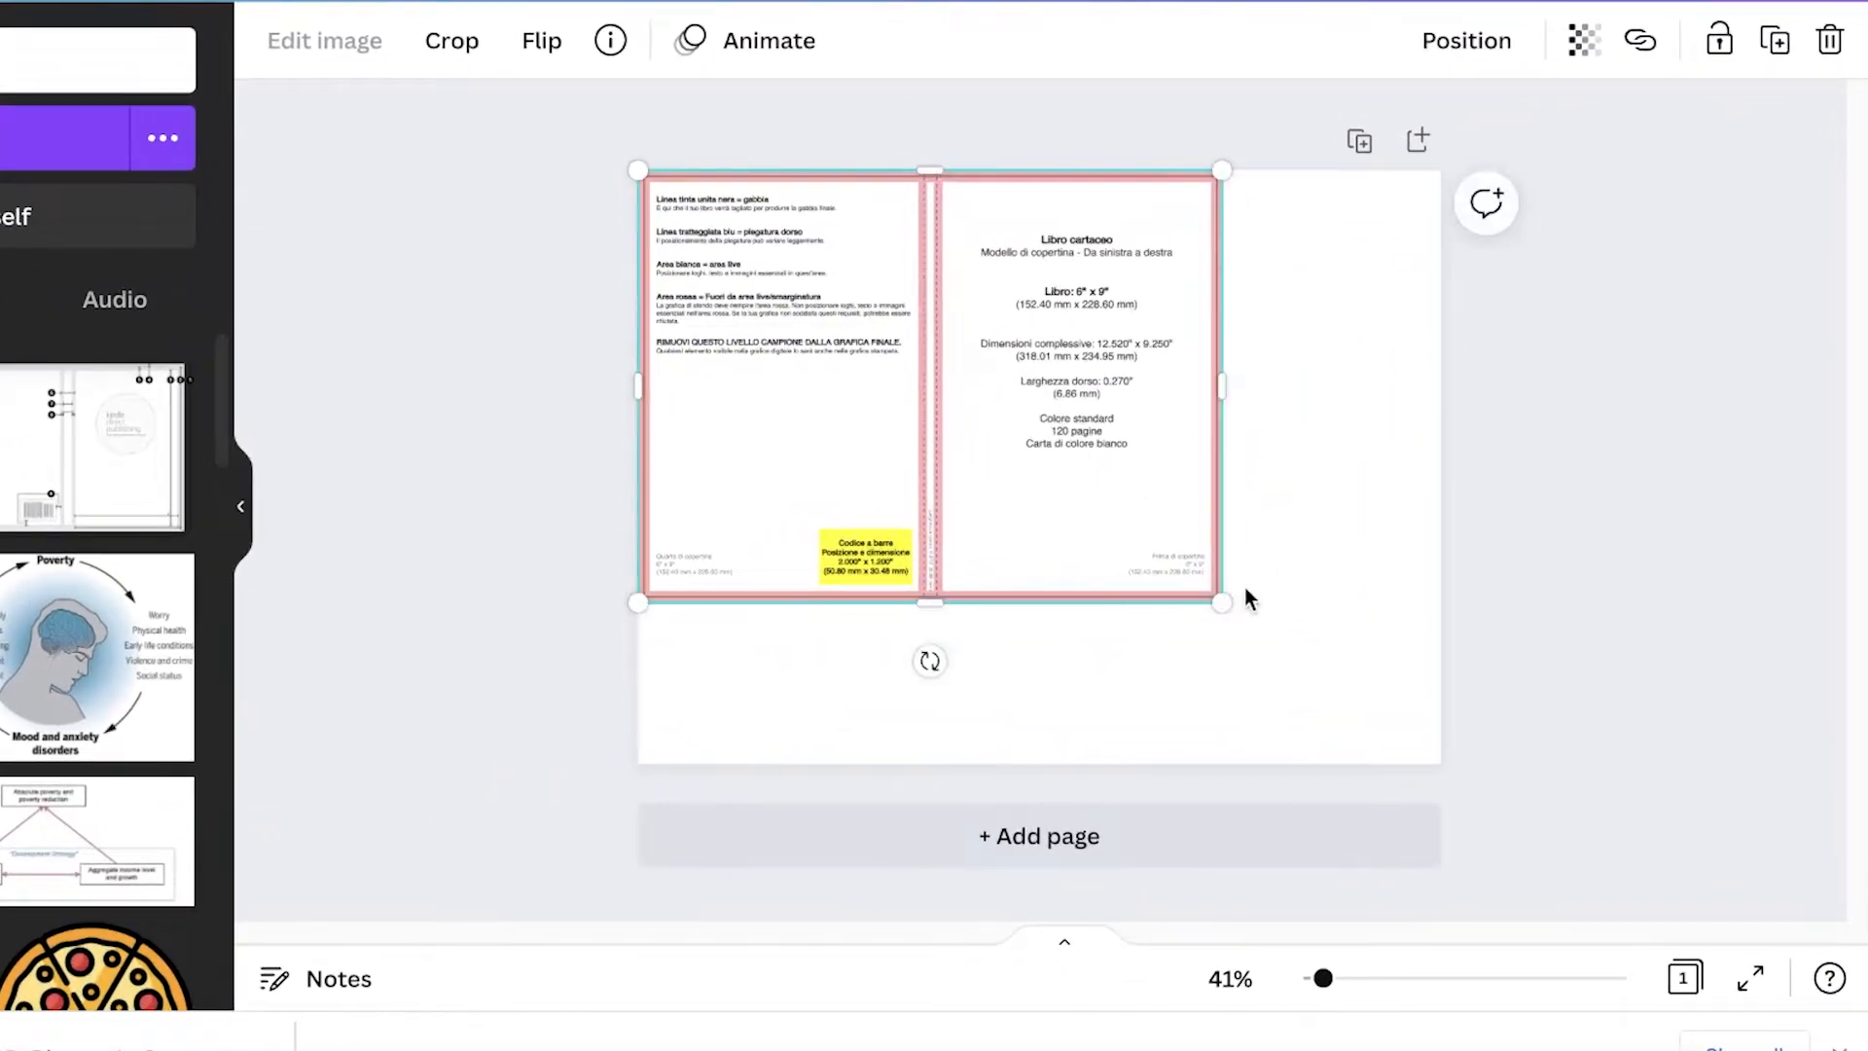
{"action": "left_click_drag", "start_coordinate": [1228, 608], "coordinate": [1452, 776]}
{"action": "left_click", "coordinate": [1530, 730]}
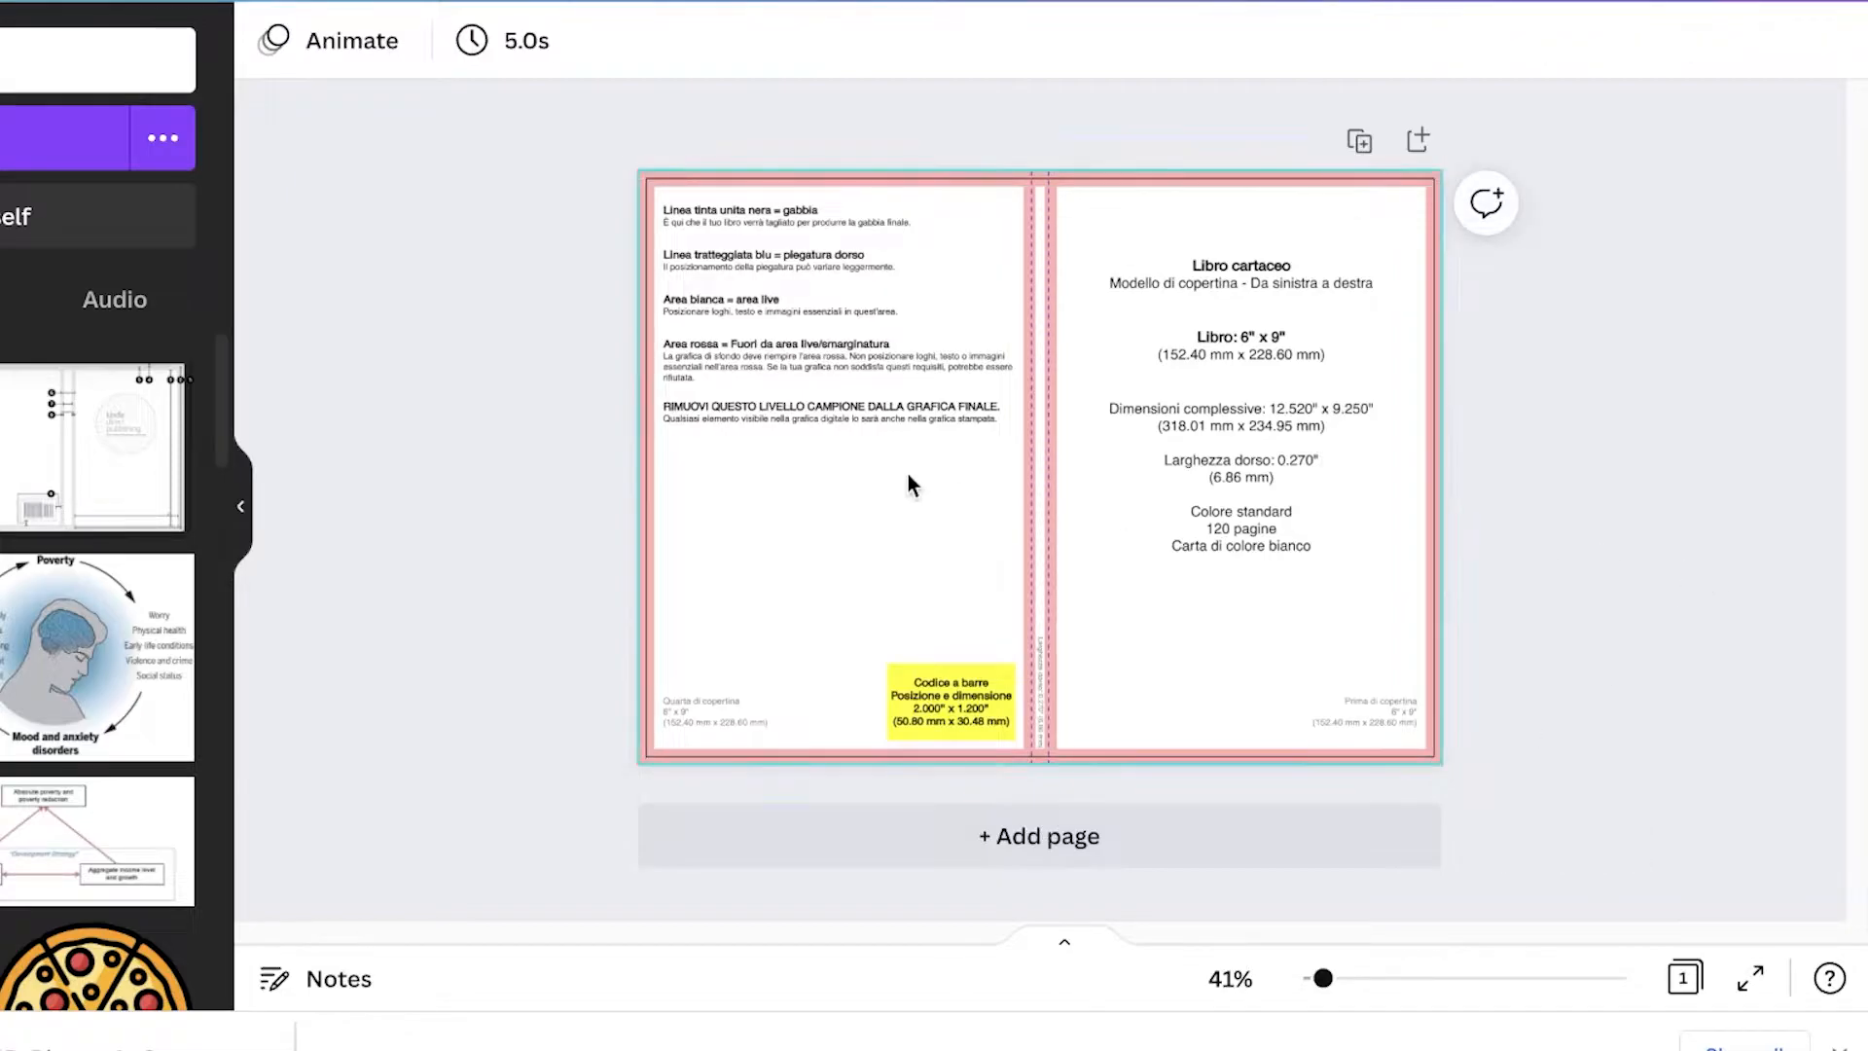
Step: Set the template image's transparency to 40 and lock it in place
{"action": "left_click", "coordinate": [1839, 1048]}
{"action": "left_click_drag", "start_coordinate": [1328, 1049], "coordinate": [1371, 1042]}
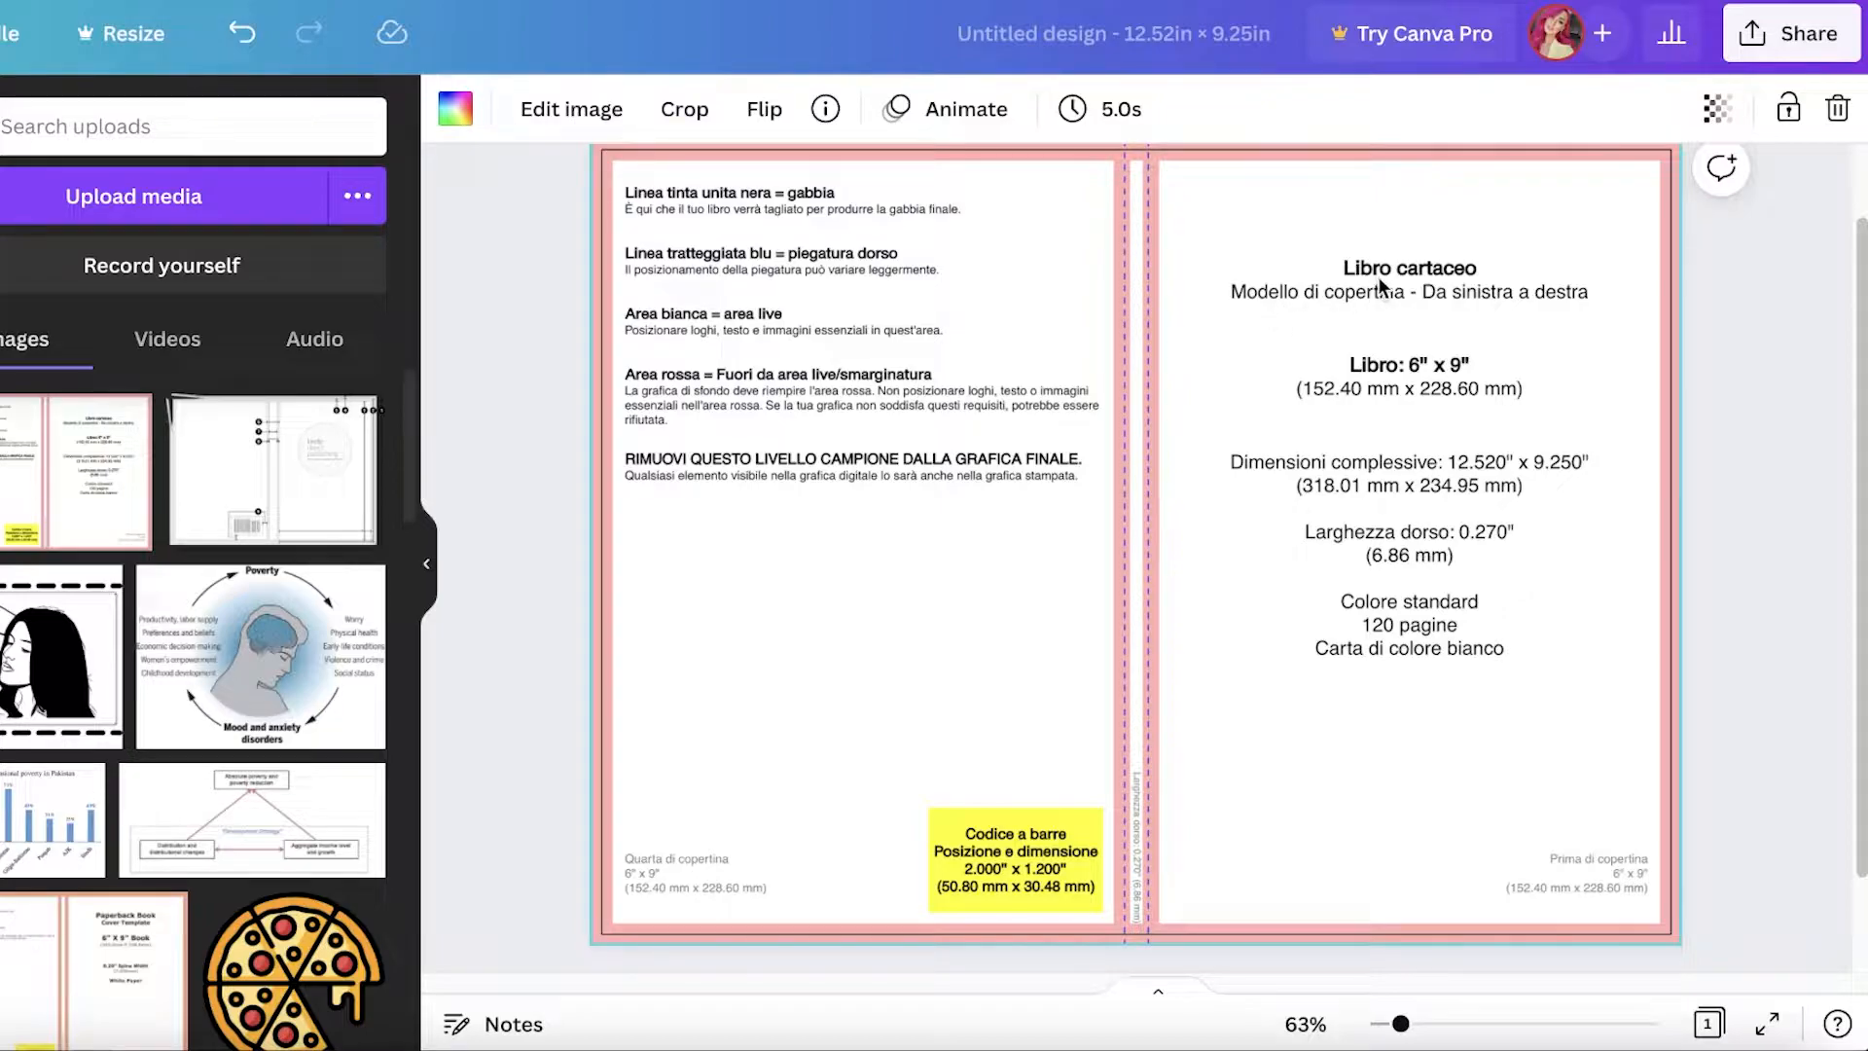
{"action": "scroll", "coordinate": [1695, 342], "scroll_direction": "up", "scroll_amount": 1}
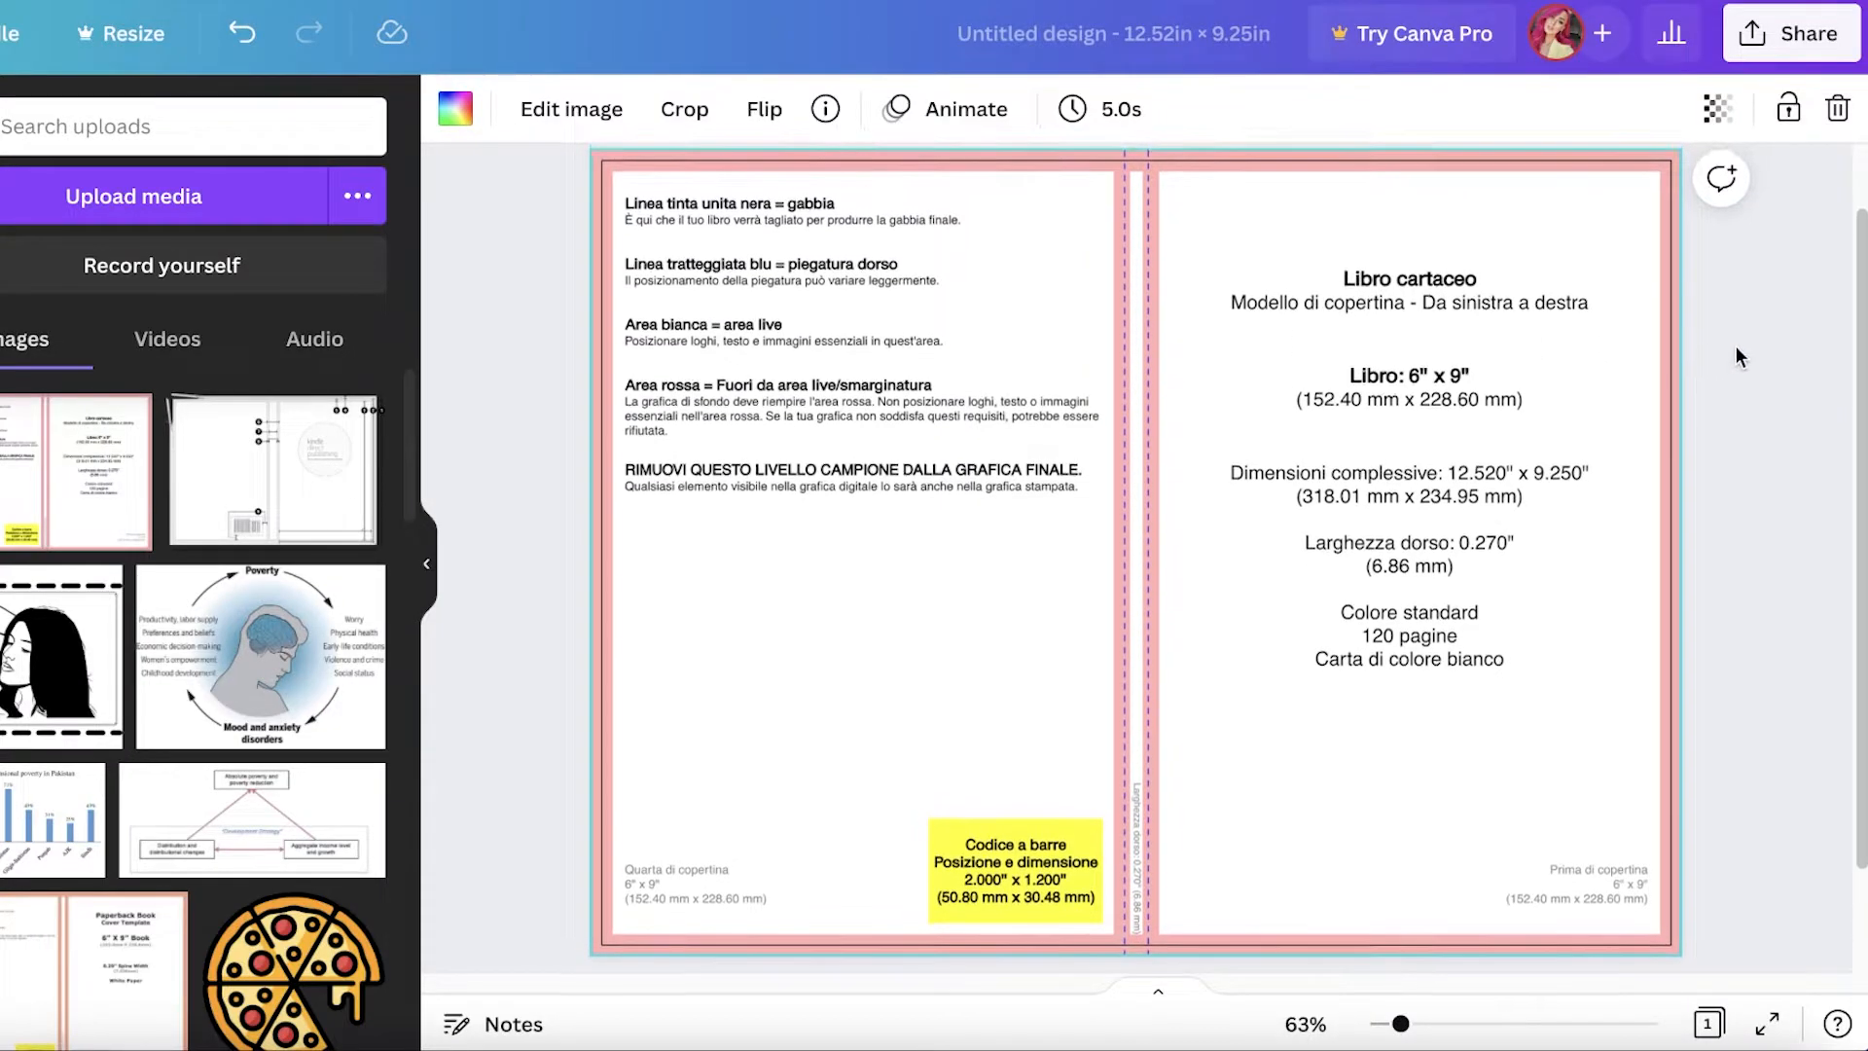
{"action": "left_click", "coordinate": [1718, 108]}
{"action": "left_click_drag", "start_coordinate": [1706, 224], "coordinate": [1534, 222]}
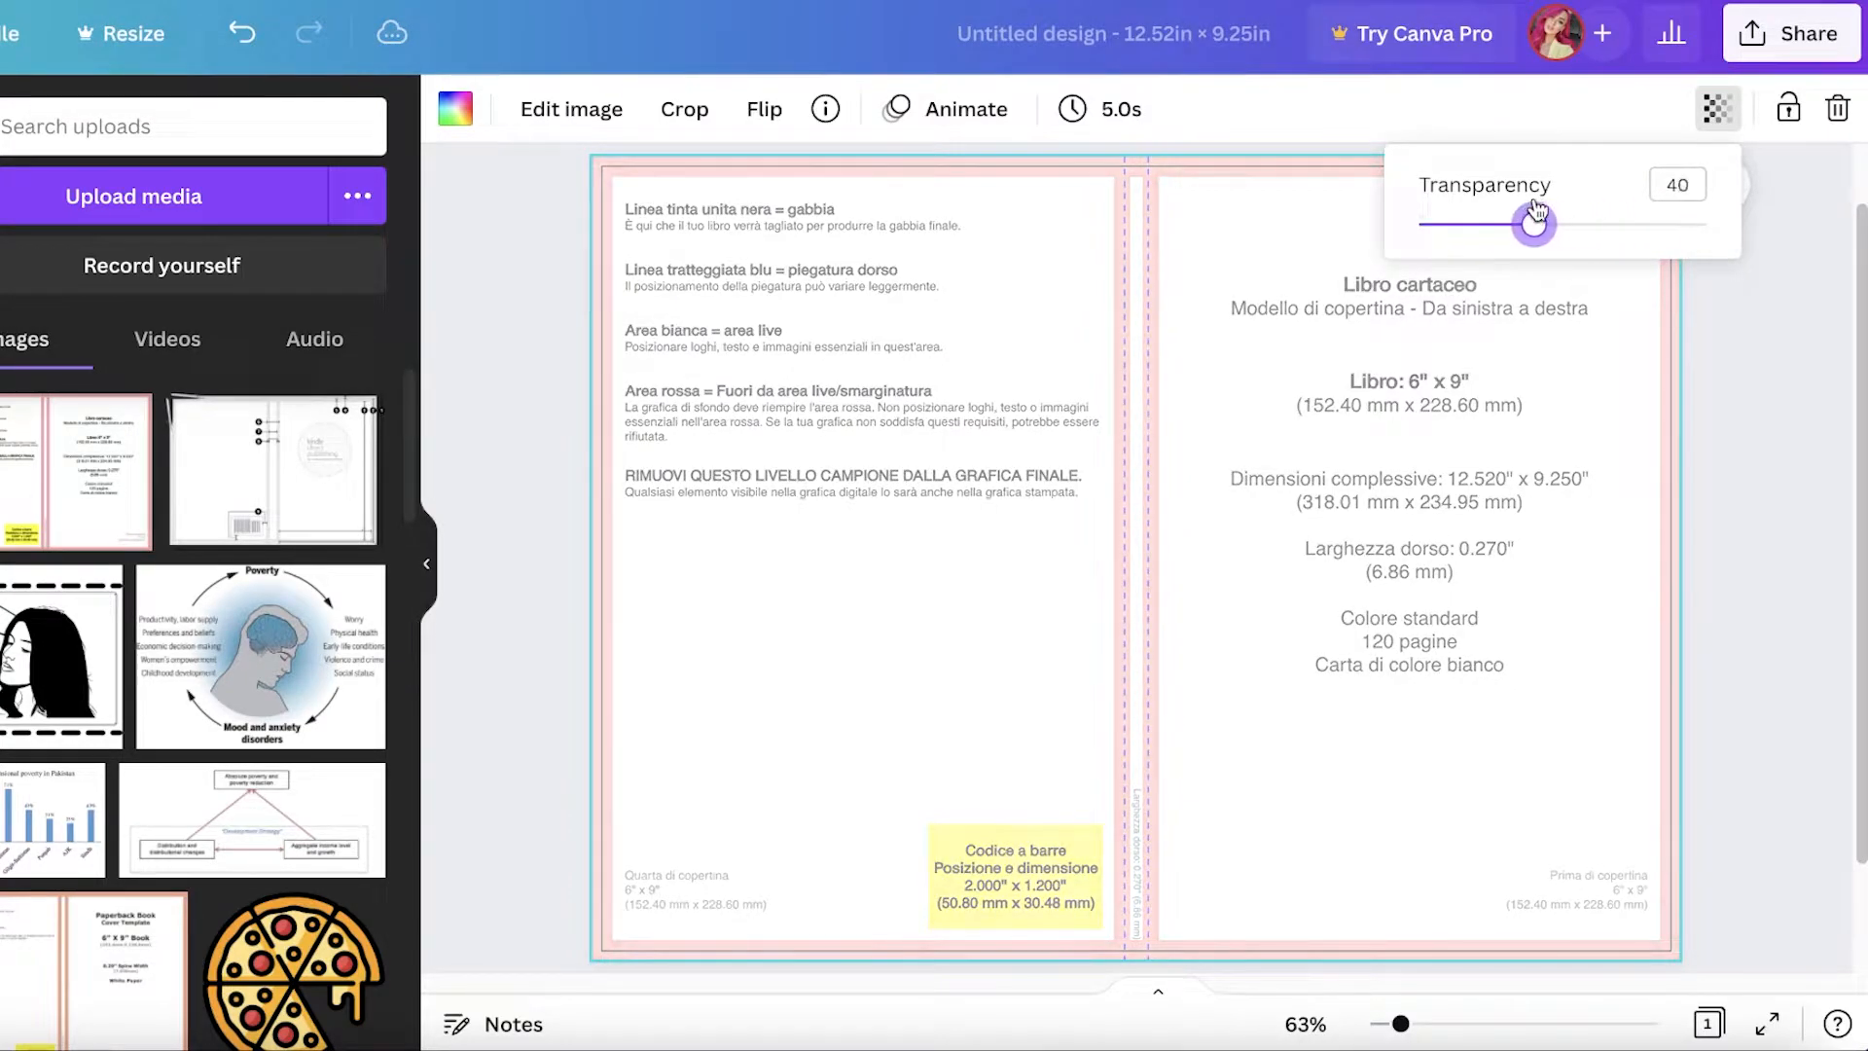
{"action": "left_click", "coordinate": [1788, 111]}
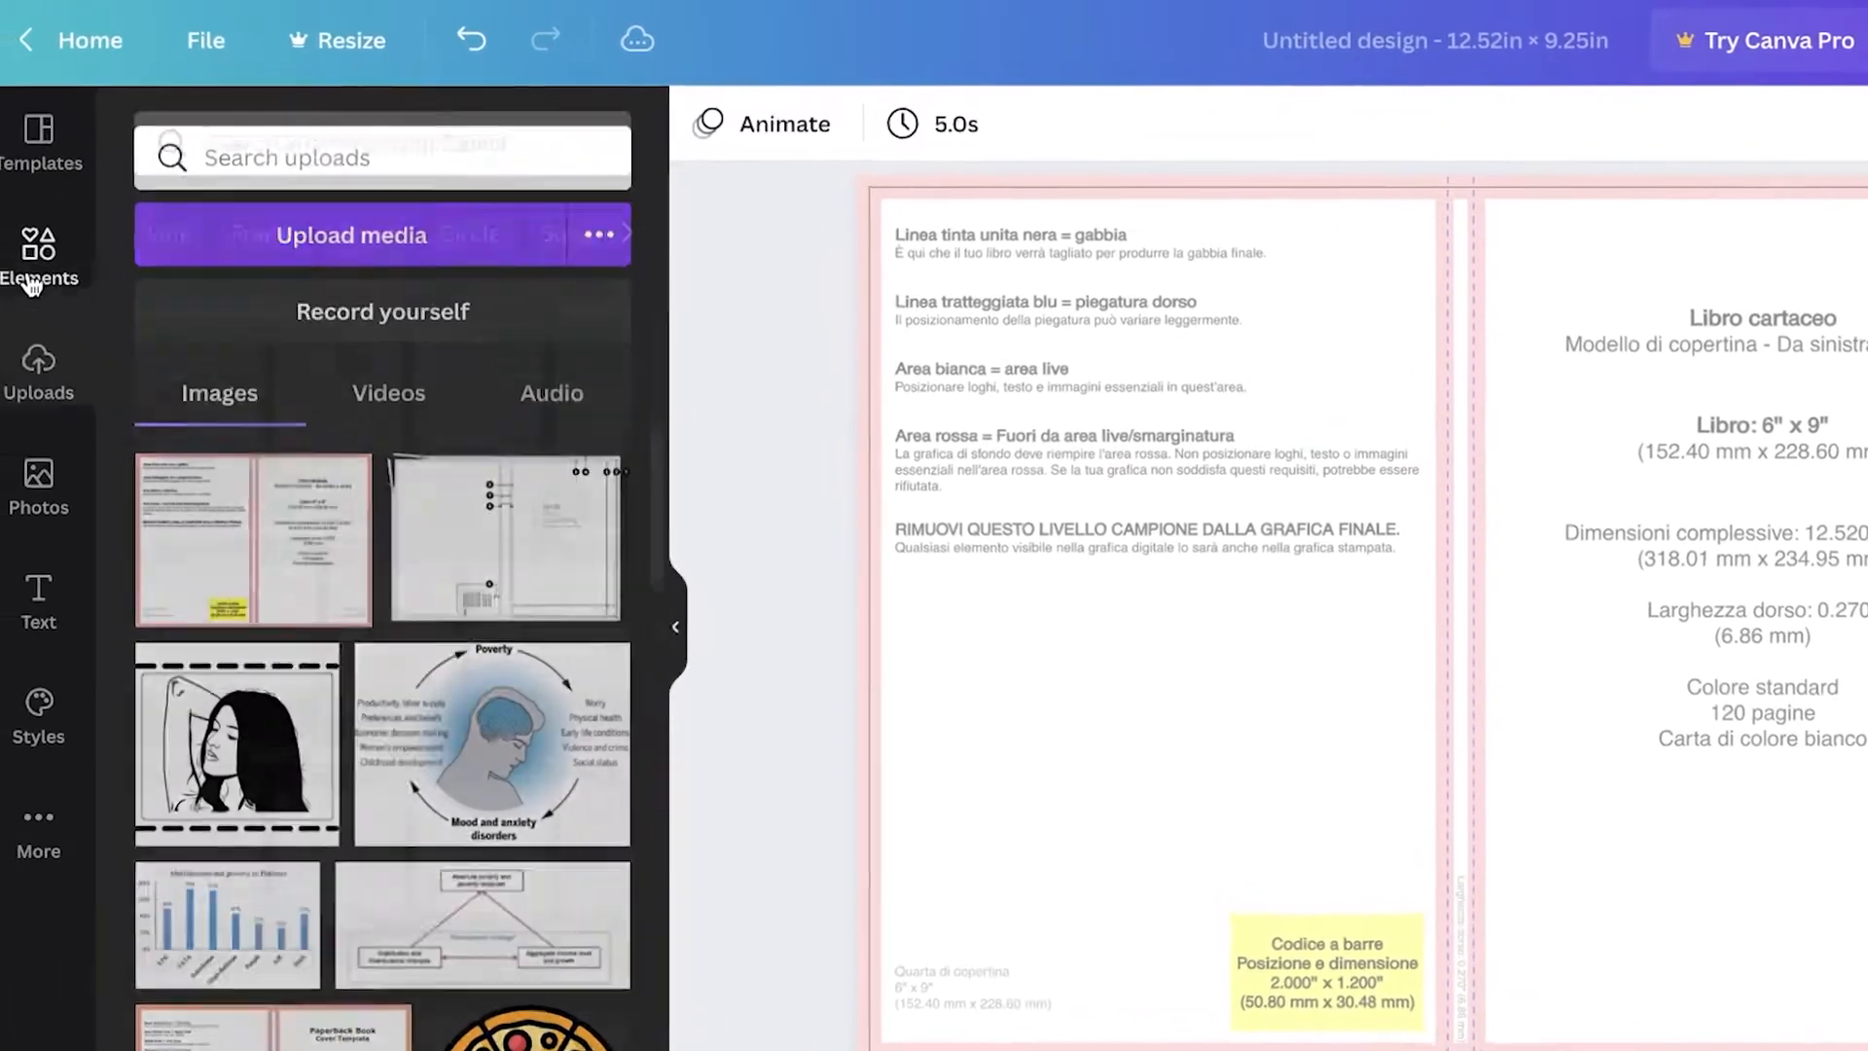
Step: Search the element photos for sparkles
{"action": "left_click", "coordinate": [29, 282]}
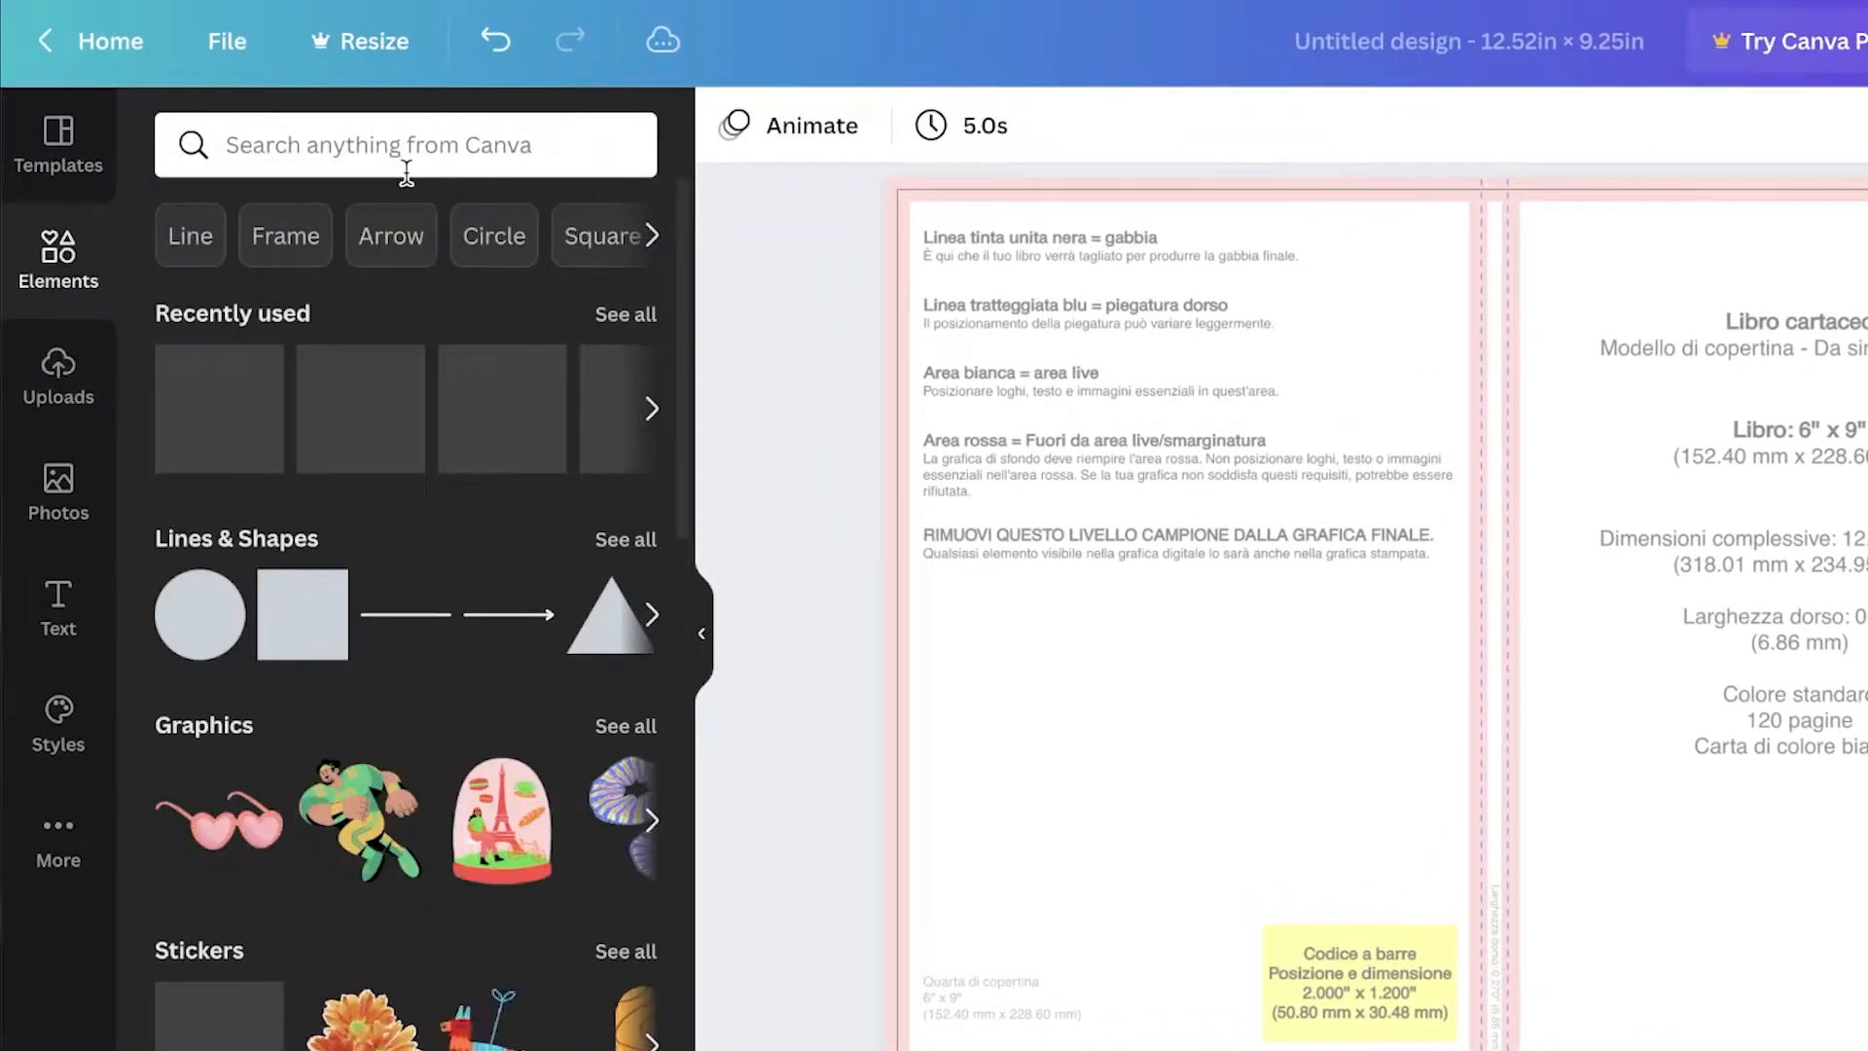
{"action": "left_click", "coordinate": [408, 170]}
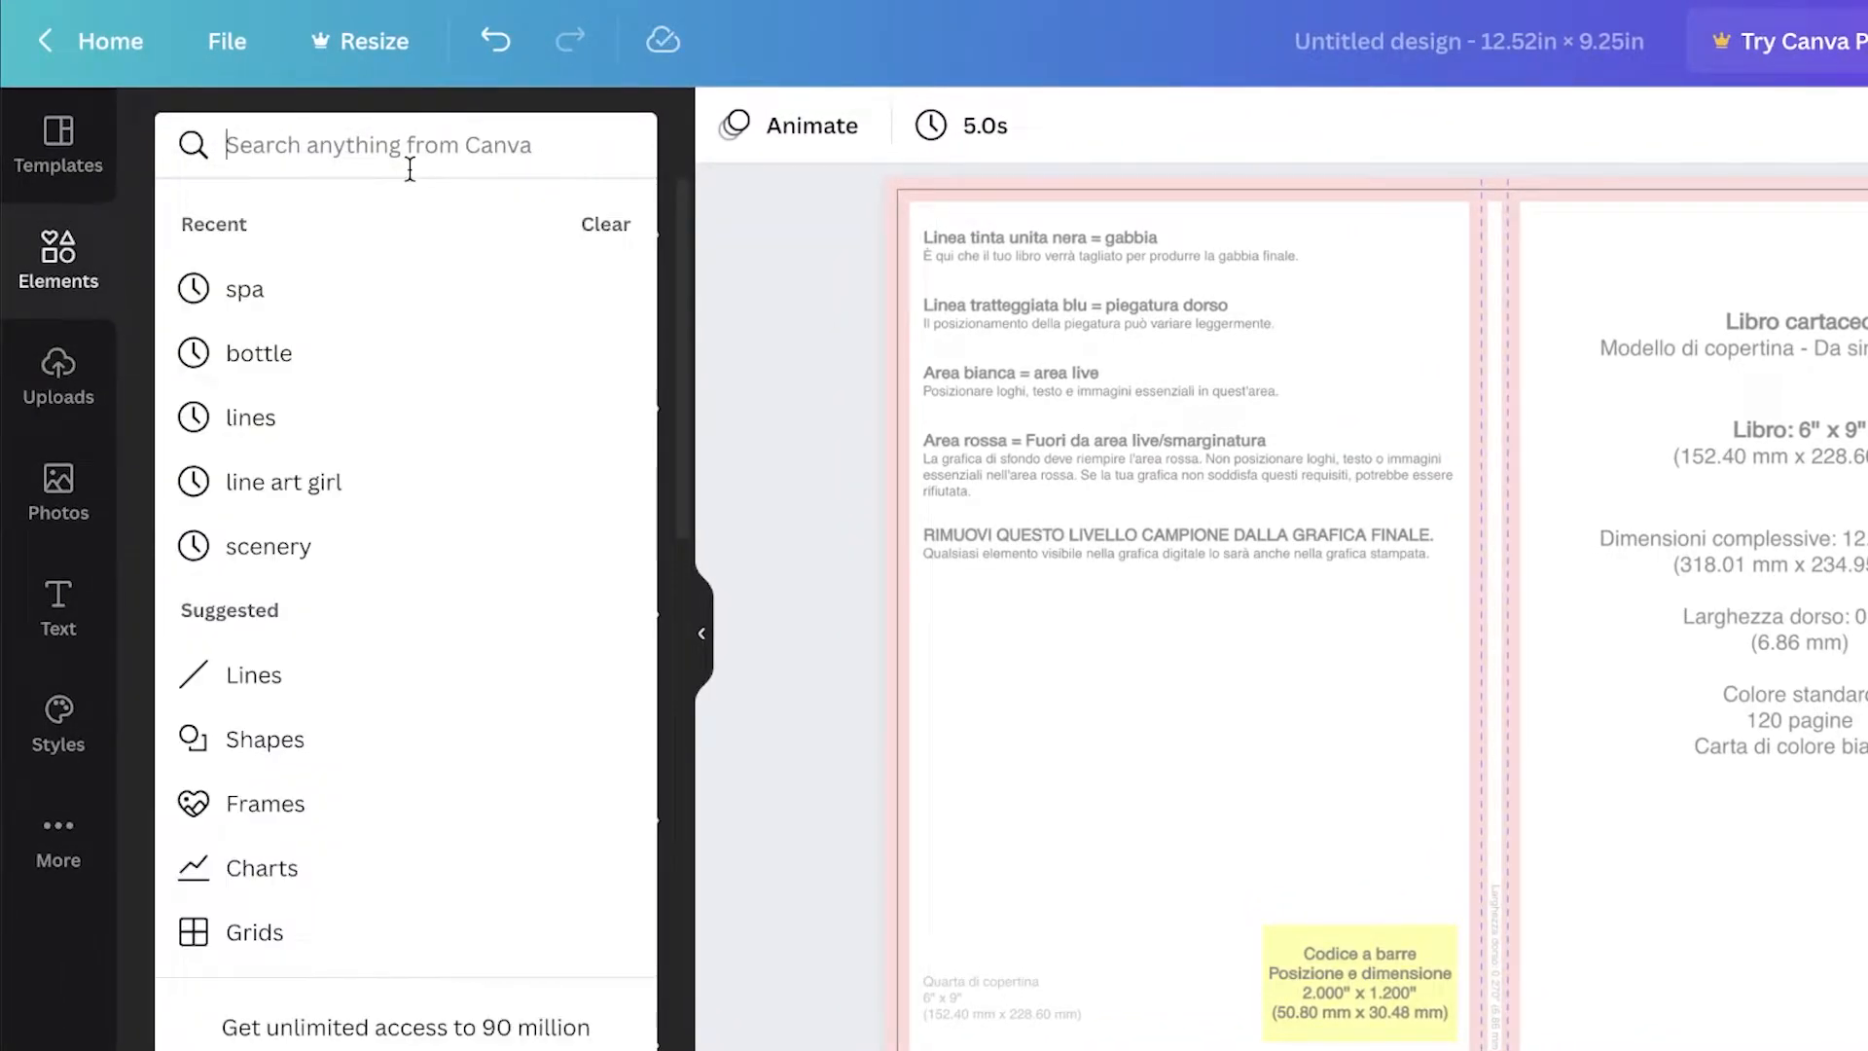
{"action": "type", "text": "sparkles"}
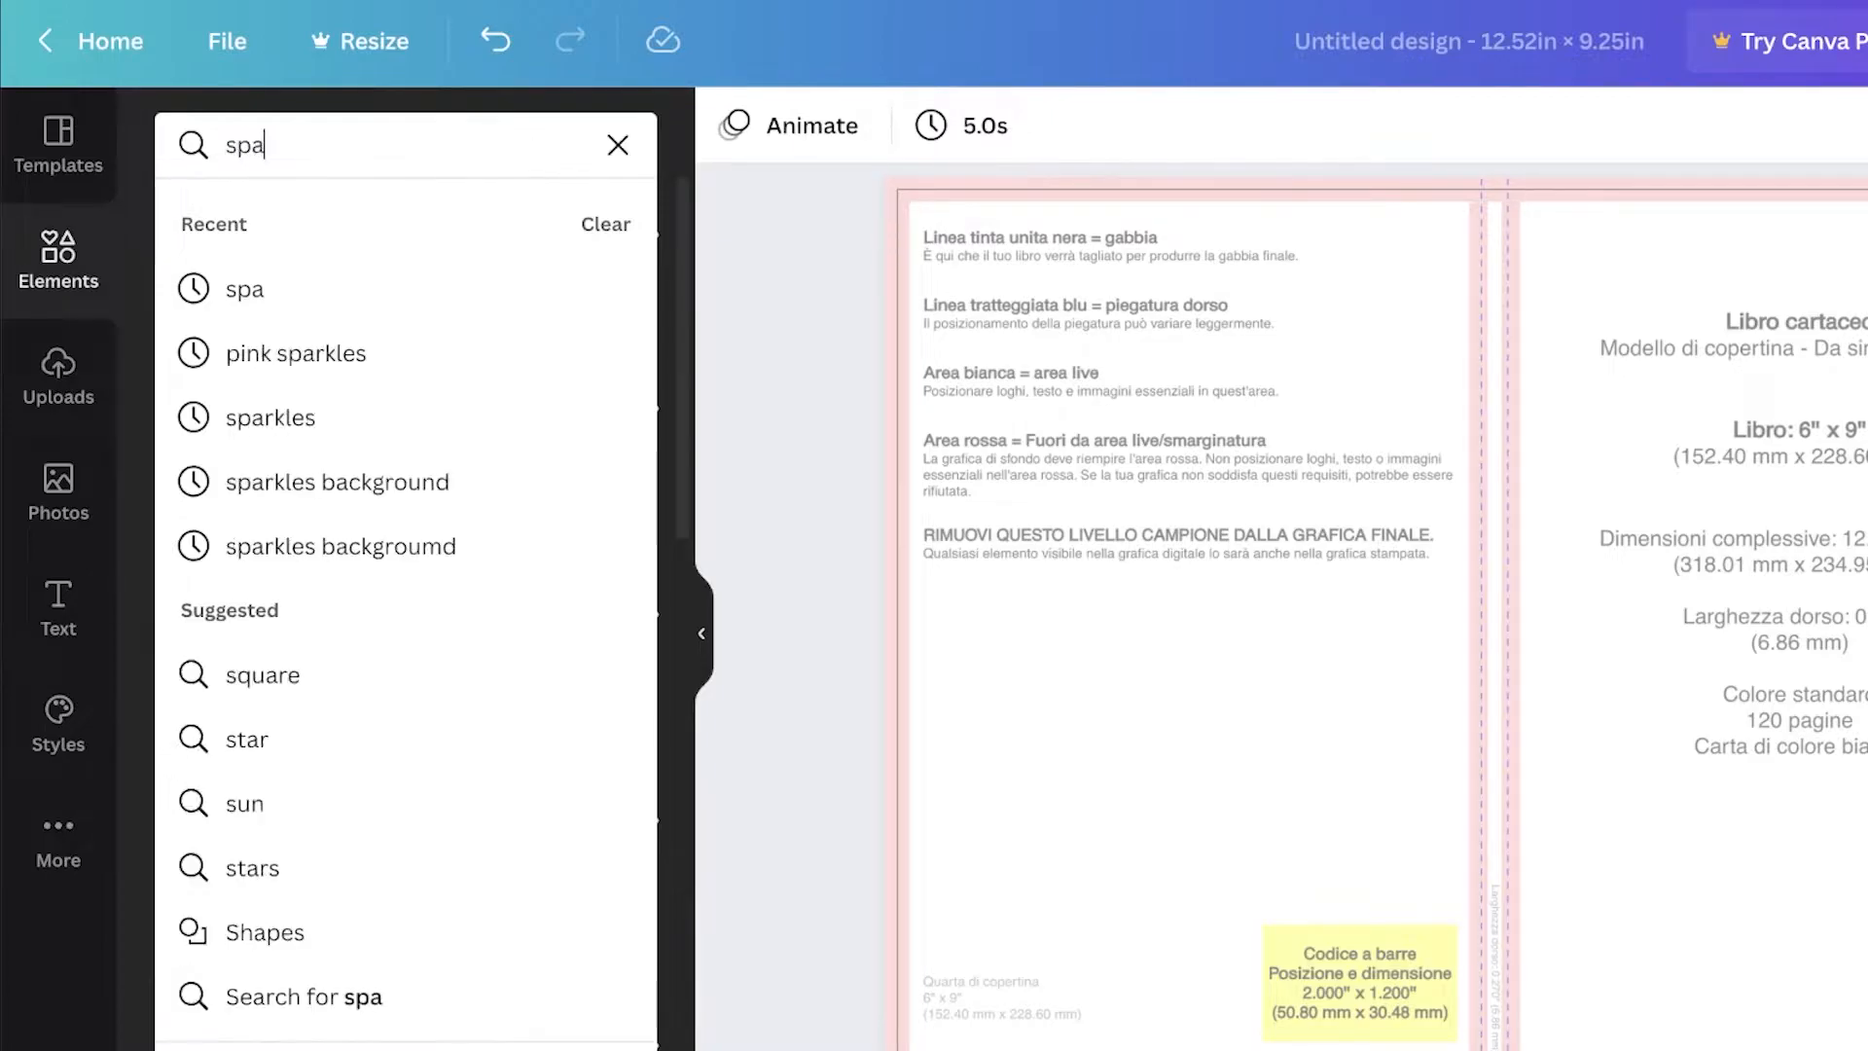
{"action": "key", "text": "Return"}
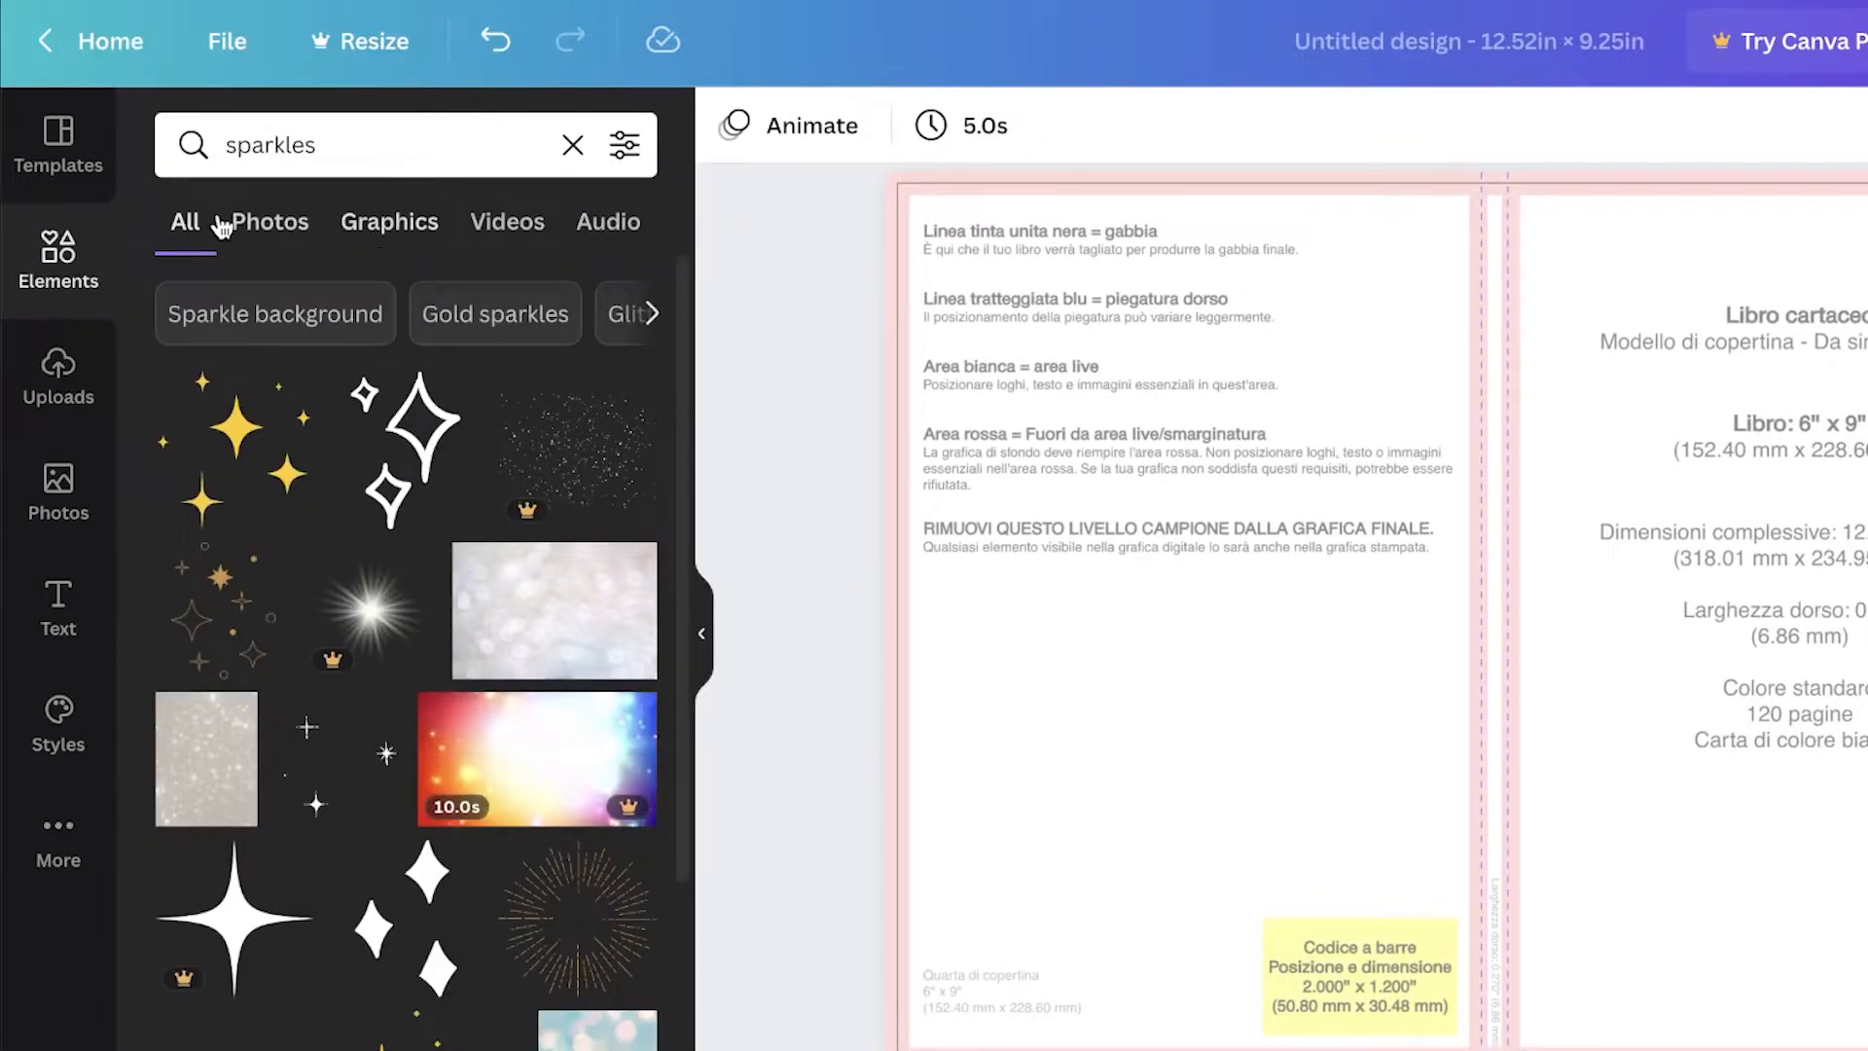
{"action": "left_click", "coordinate": [236, 225]}
{"action": "scroll", "coordinate": [380, 661], "scroll_direction": "down", "scroll_amount": 1}
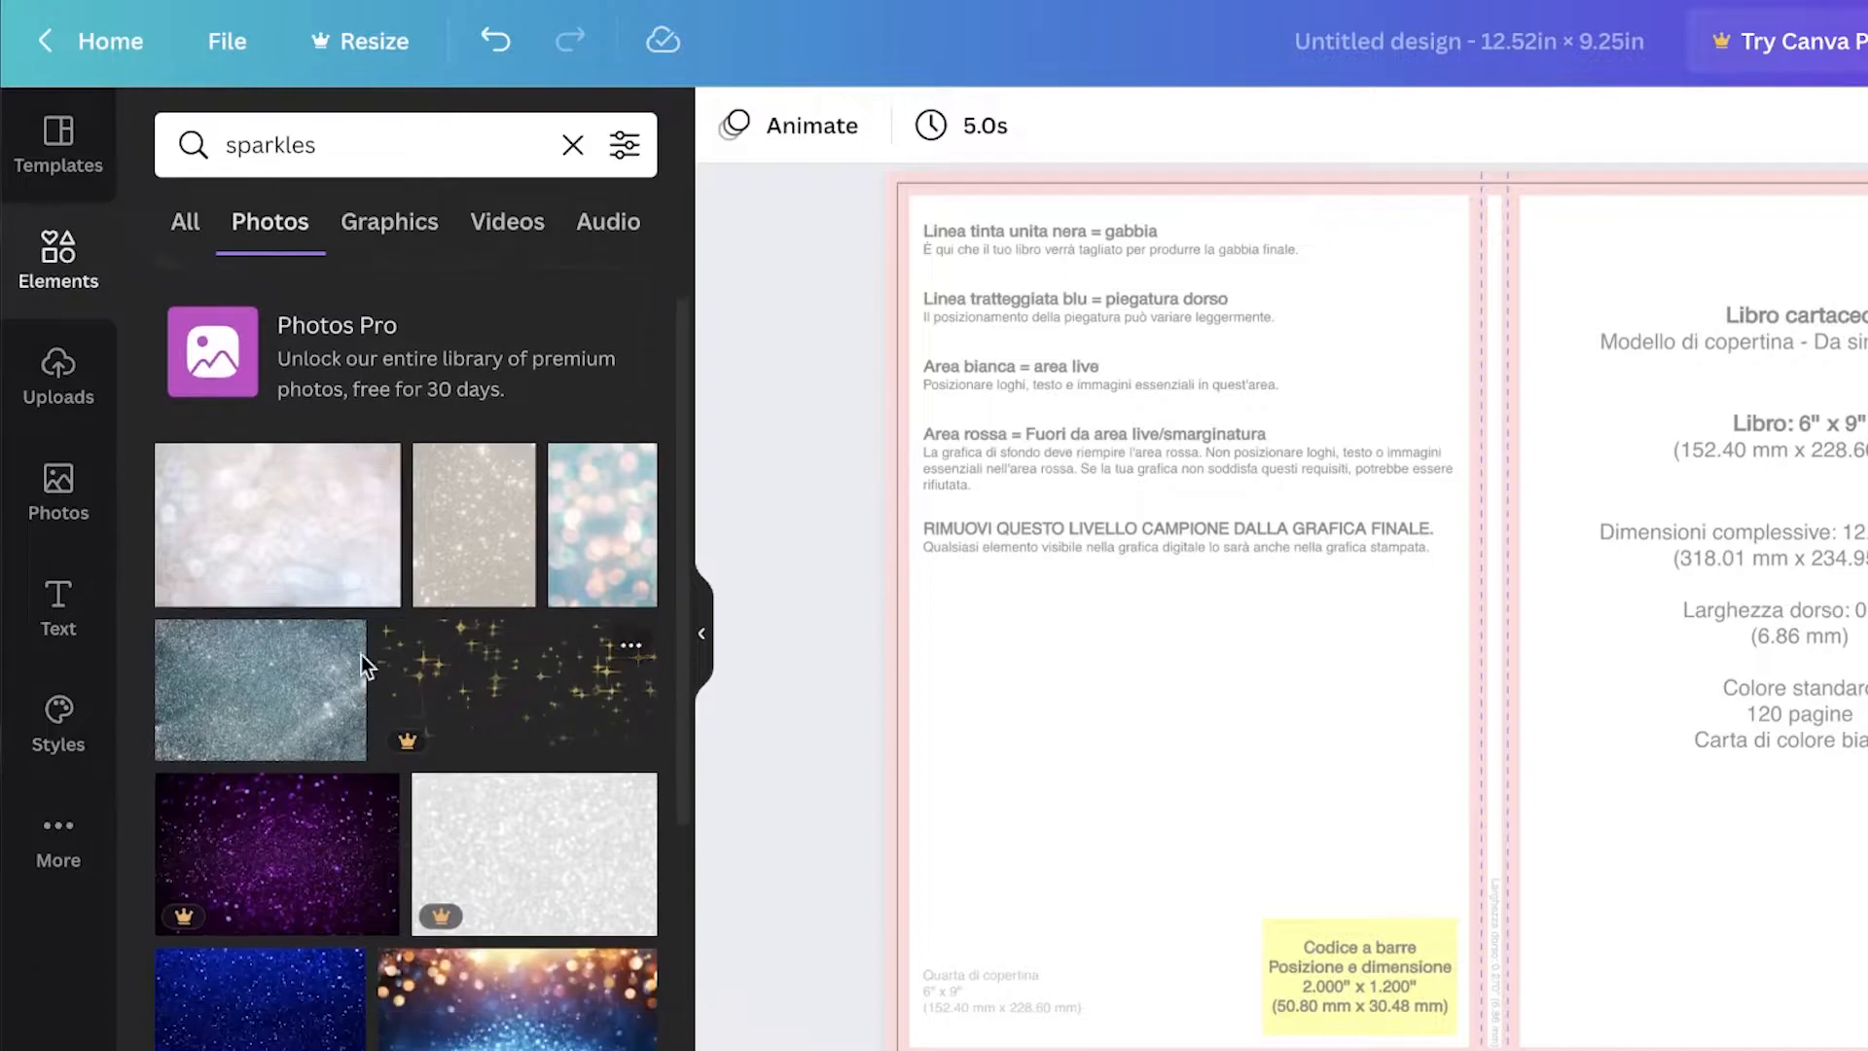
{"action": "left_click", "coordinate": [267, 680]}
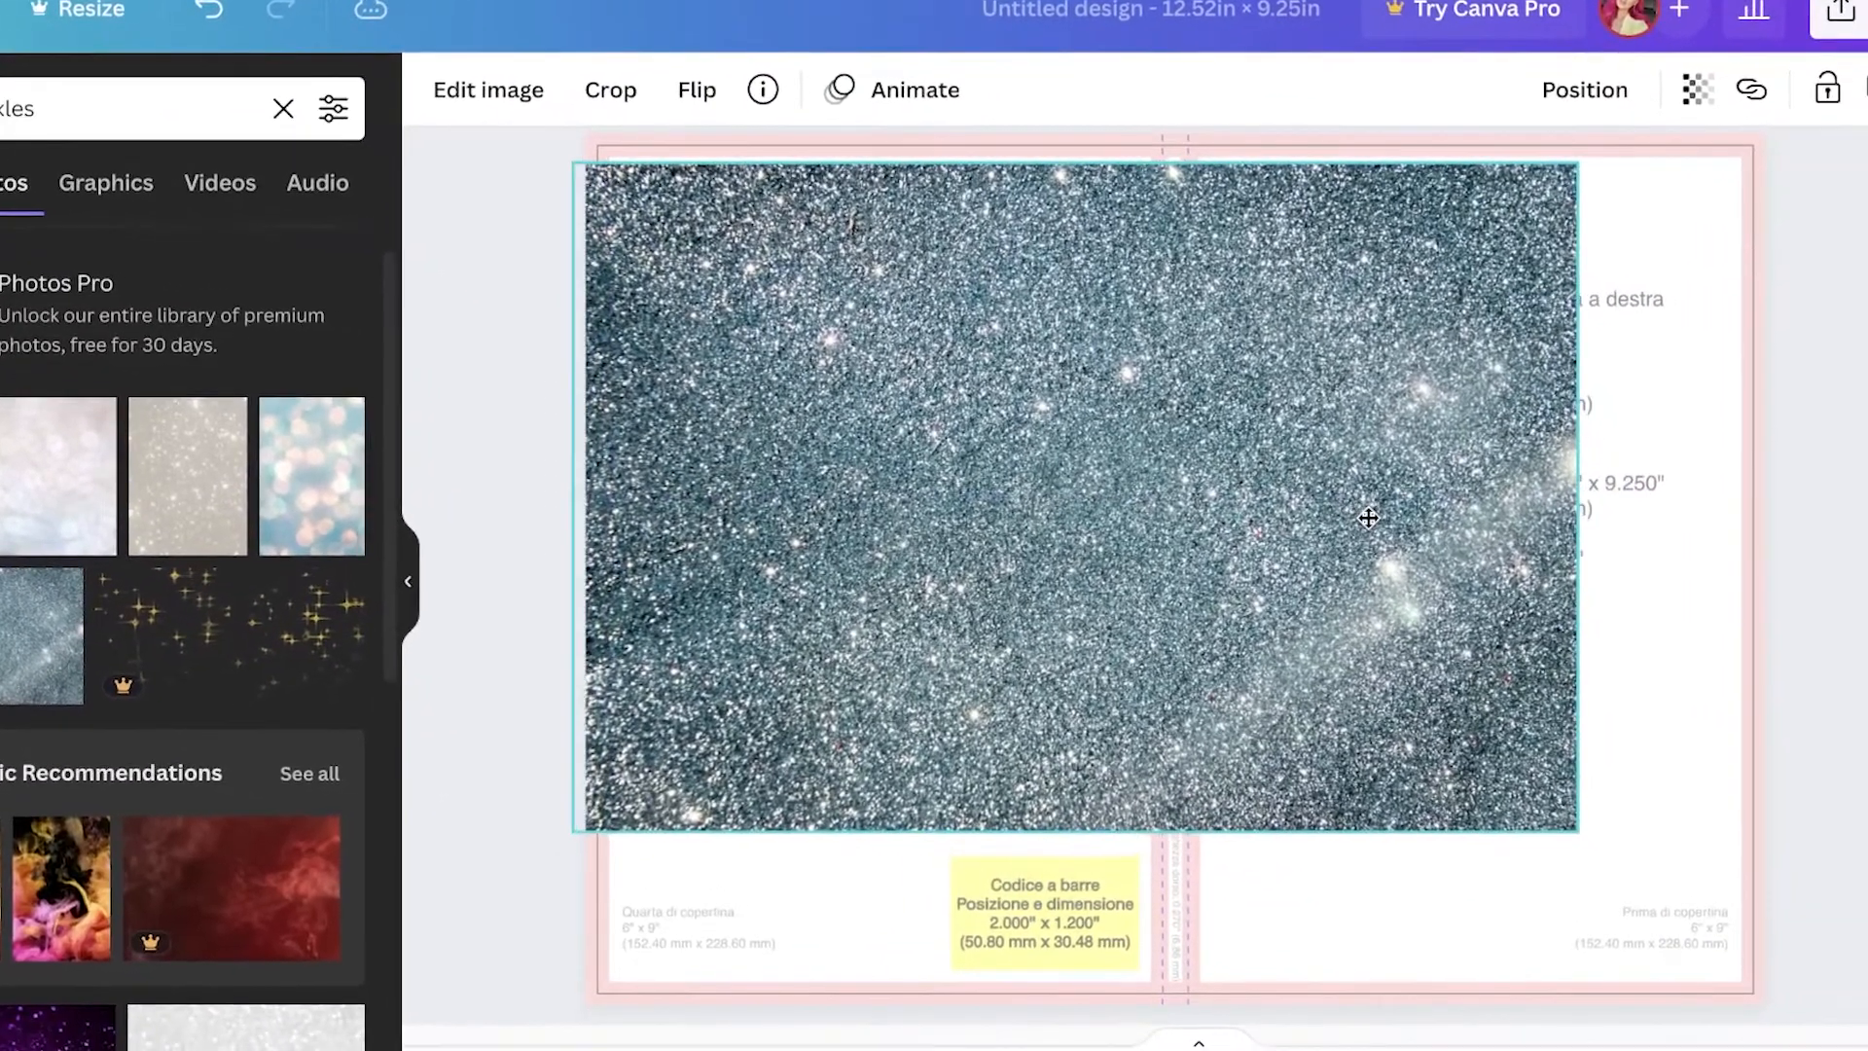
{"action": "left_click_drag", "start_coordinate": [1367, 518], "coordinate": [1323, 505]}
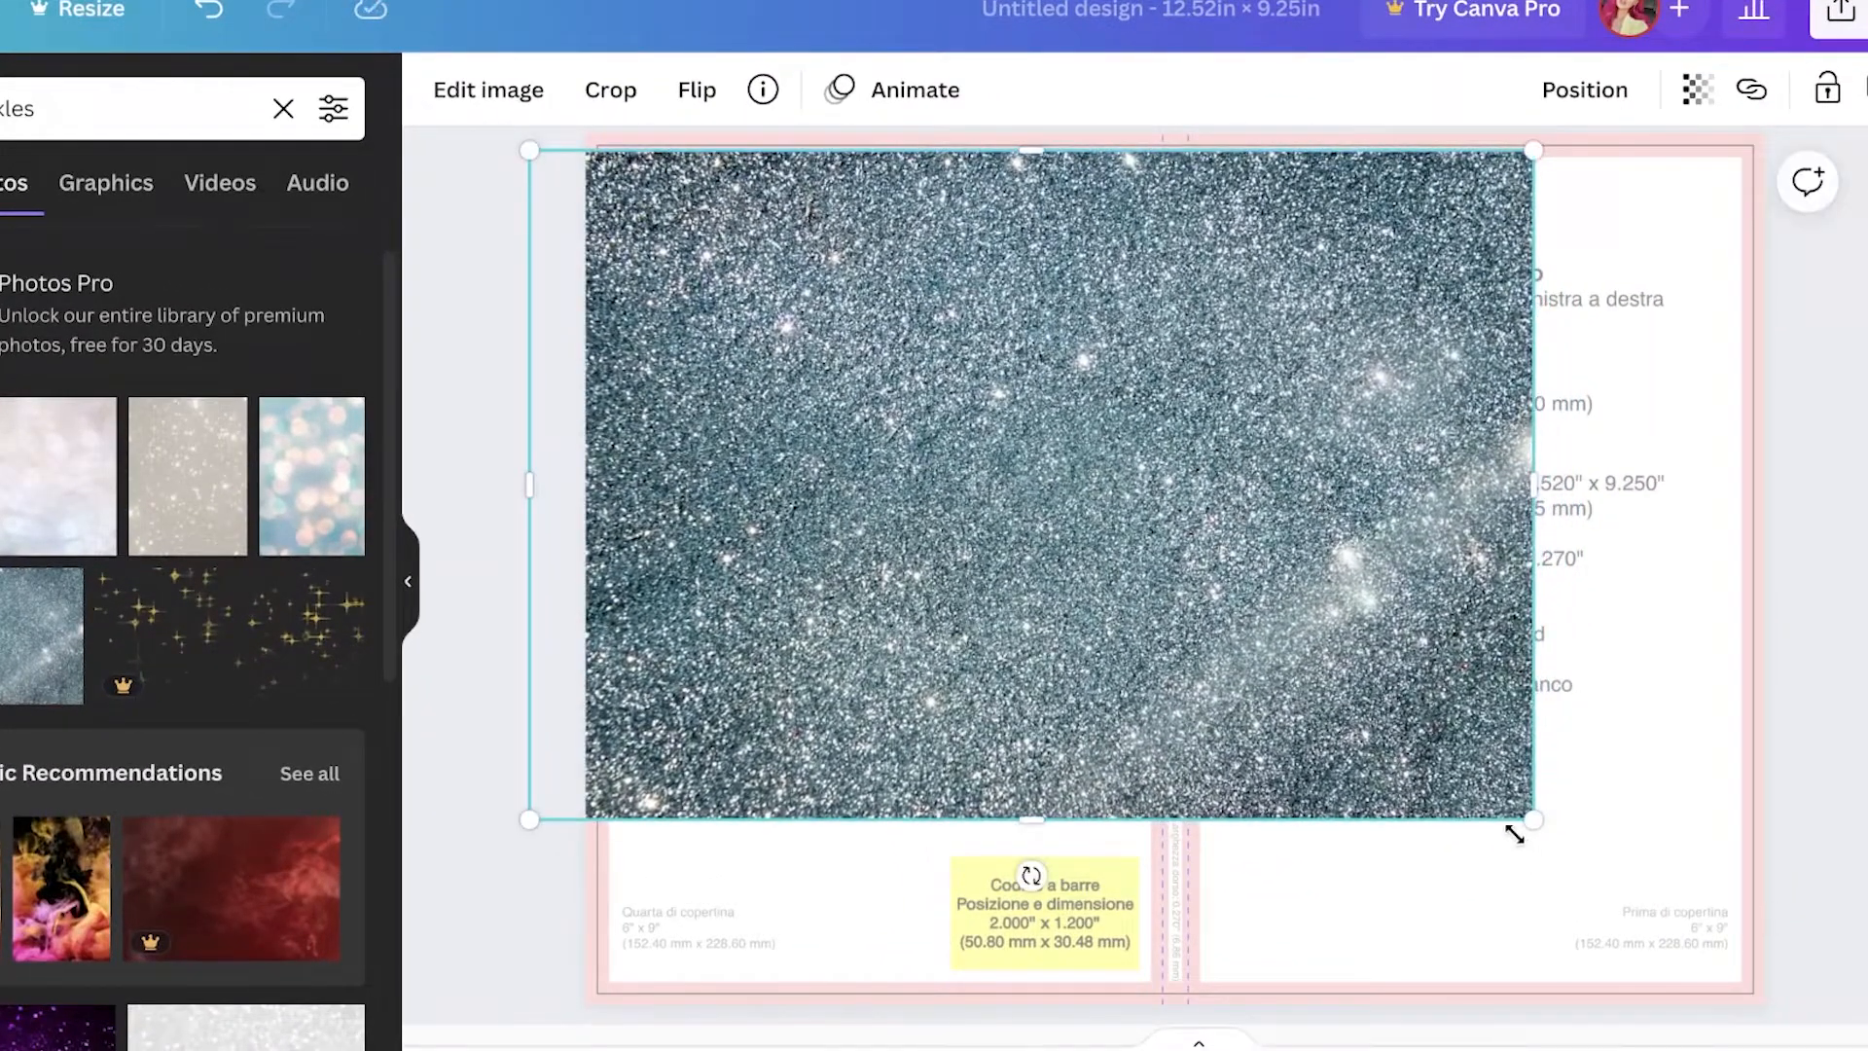
{"action": "key", "text": "Delete"}
Step: Add a pink bokeh photo from the recommendations for a teal bokeh photo, and delete the teal one
{"action": "scroll", "coordinate": [903, 534], "scroll_direction": "down", "scroll_amount": 1}
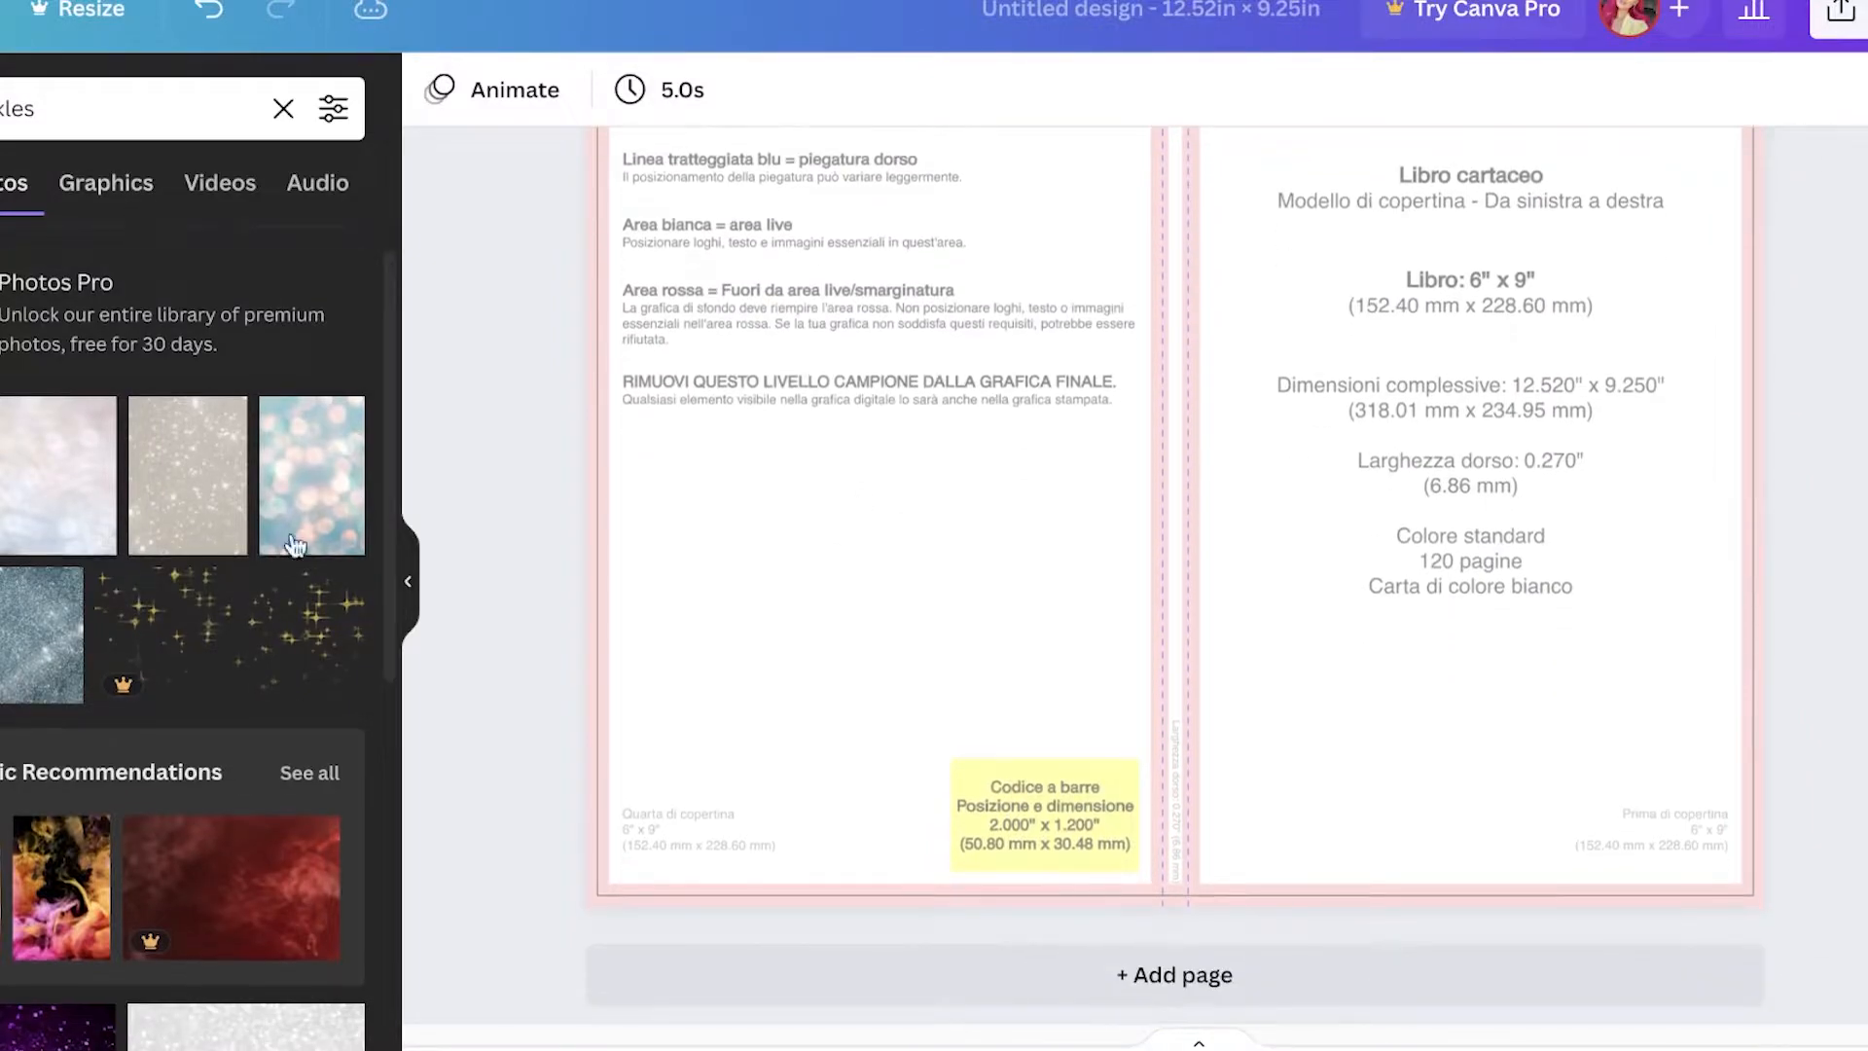
{"action": "scroll", "coordinate": [286, 525], "scroll_direction": "down", "scroll_amount": 4}
{"action": "scroll", "coordinate": [289, 535], "scroll_direction": "up", "scroll_amount": 4}
{"action": "left_click", "coordinate": [290, 535]}
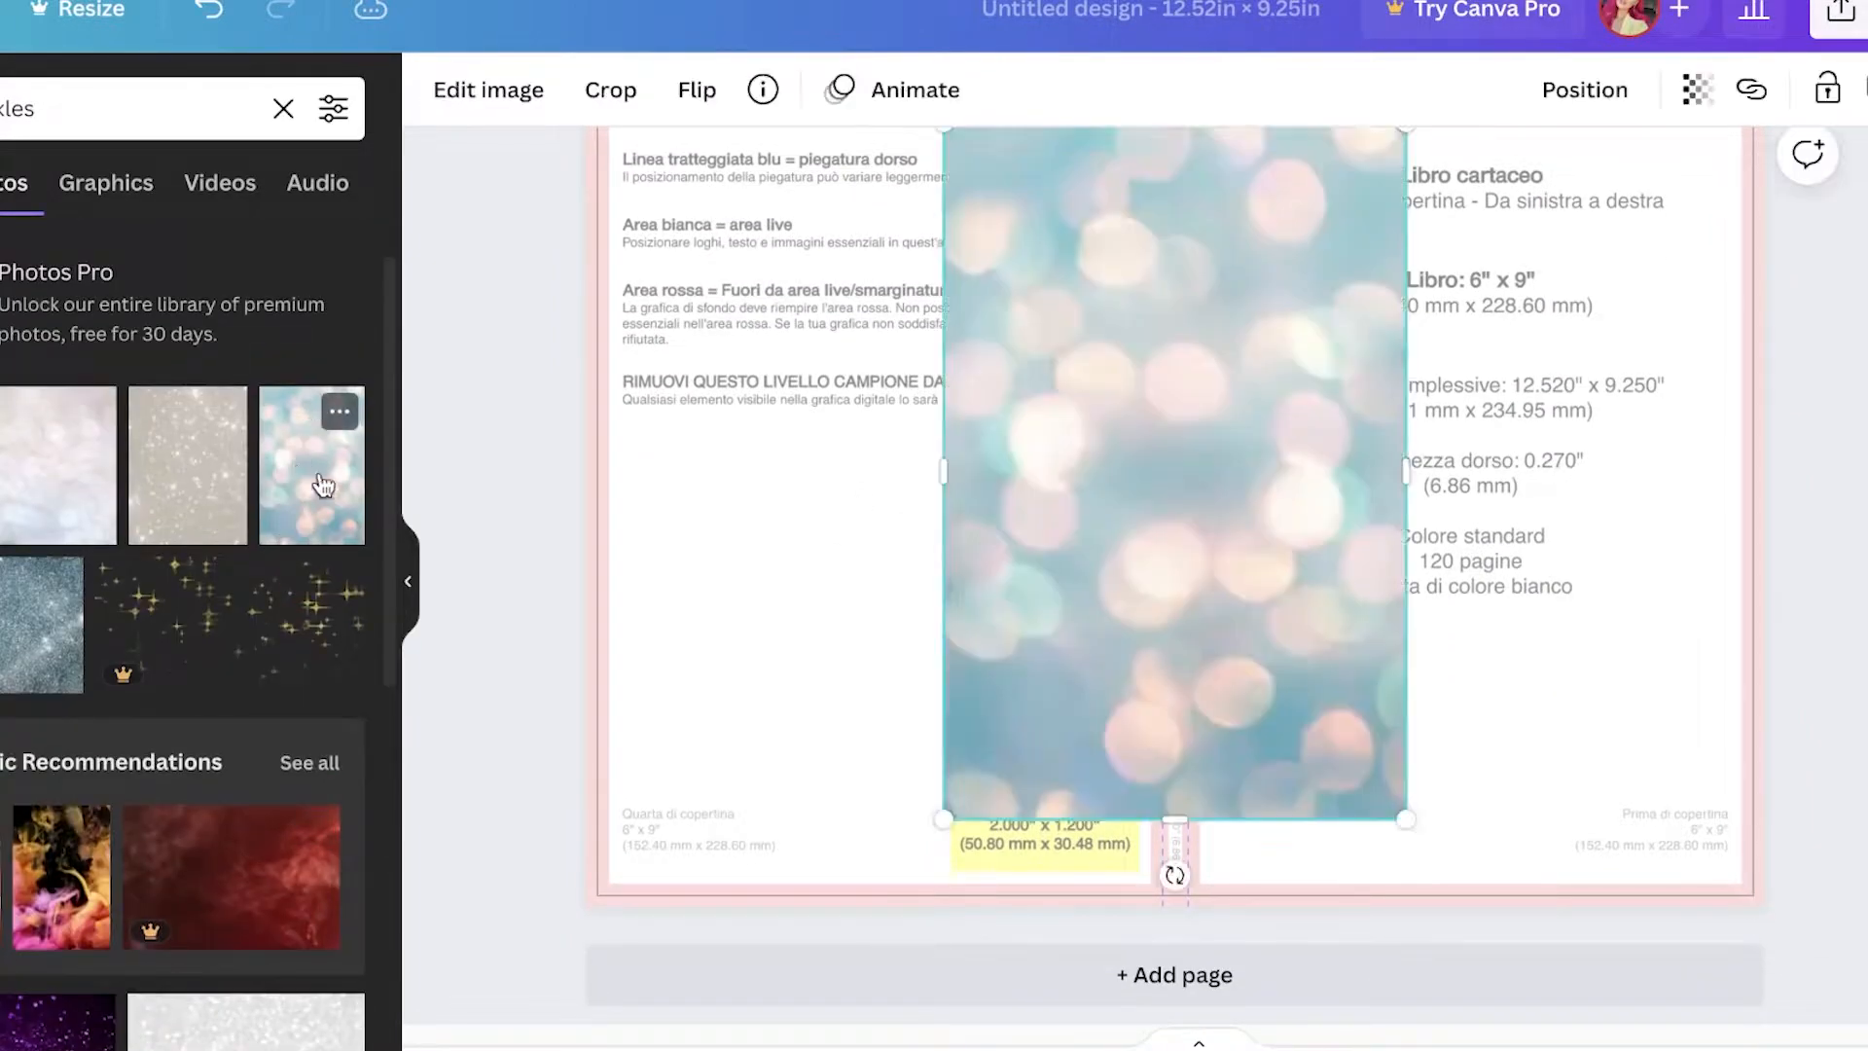
{"action": "left_click", "coordinate": [314, 616]}
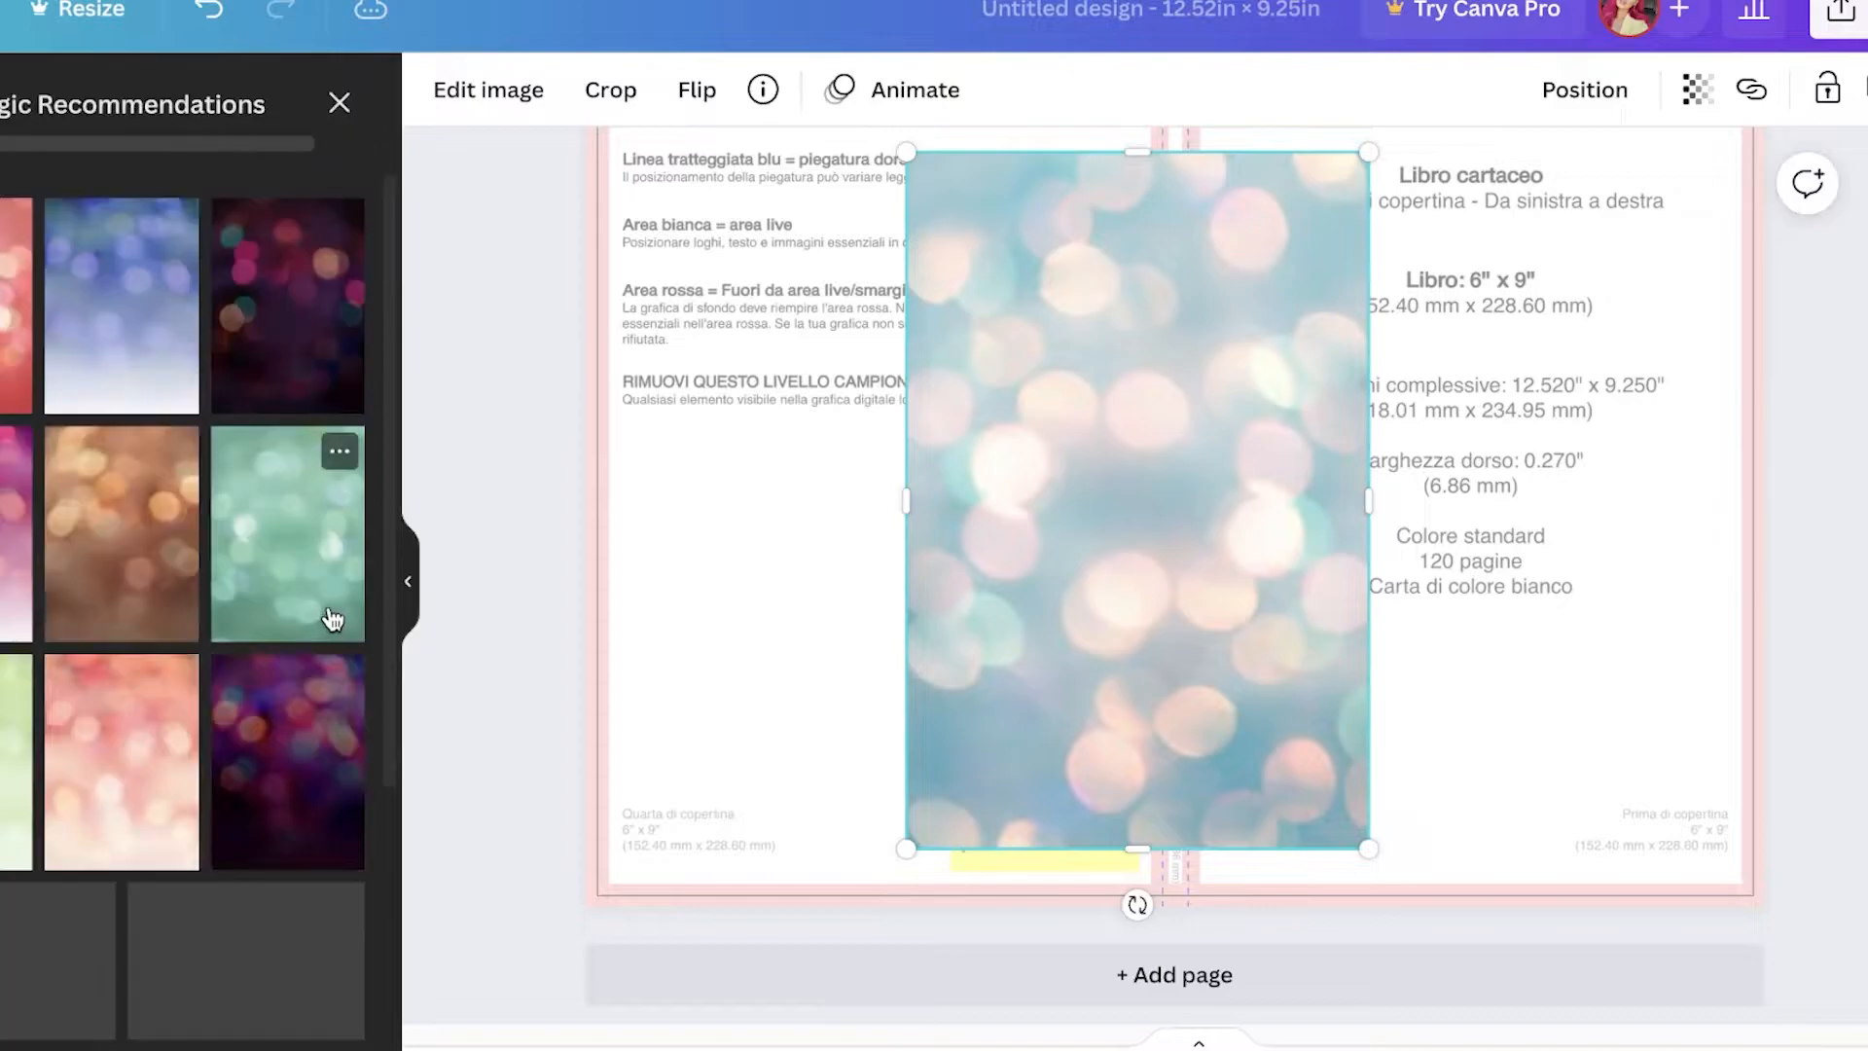
{"action": "scroll", "coordinate": [117, 686], "scroll_direction": "up", "scroll_amount": 1}
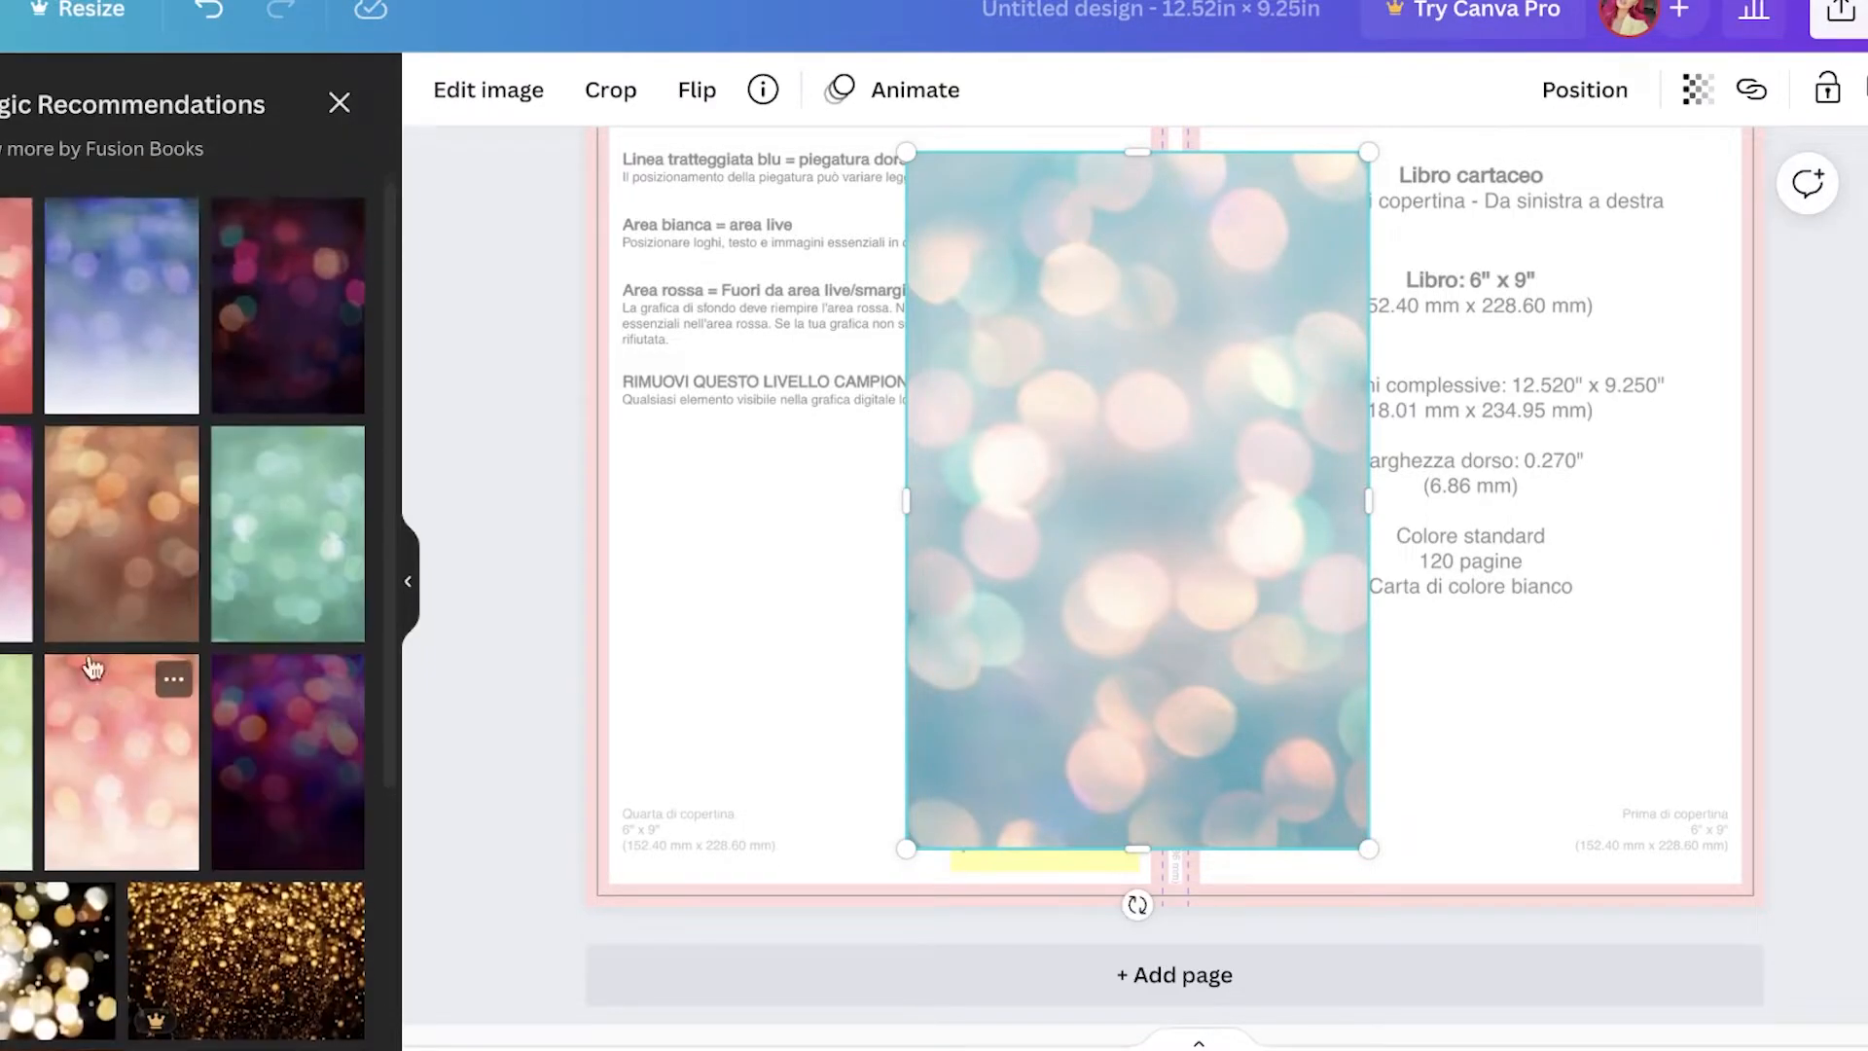
{"action": "left_click", "coordinate": [8, 533]}
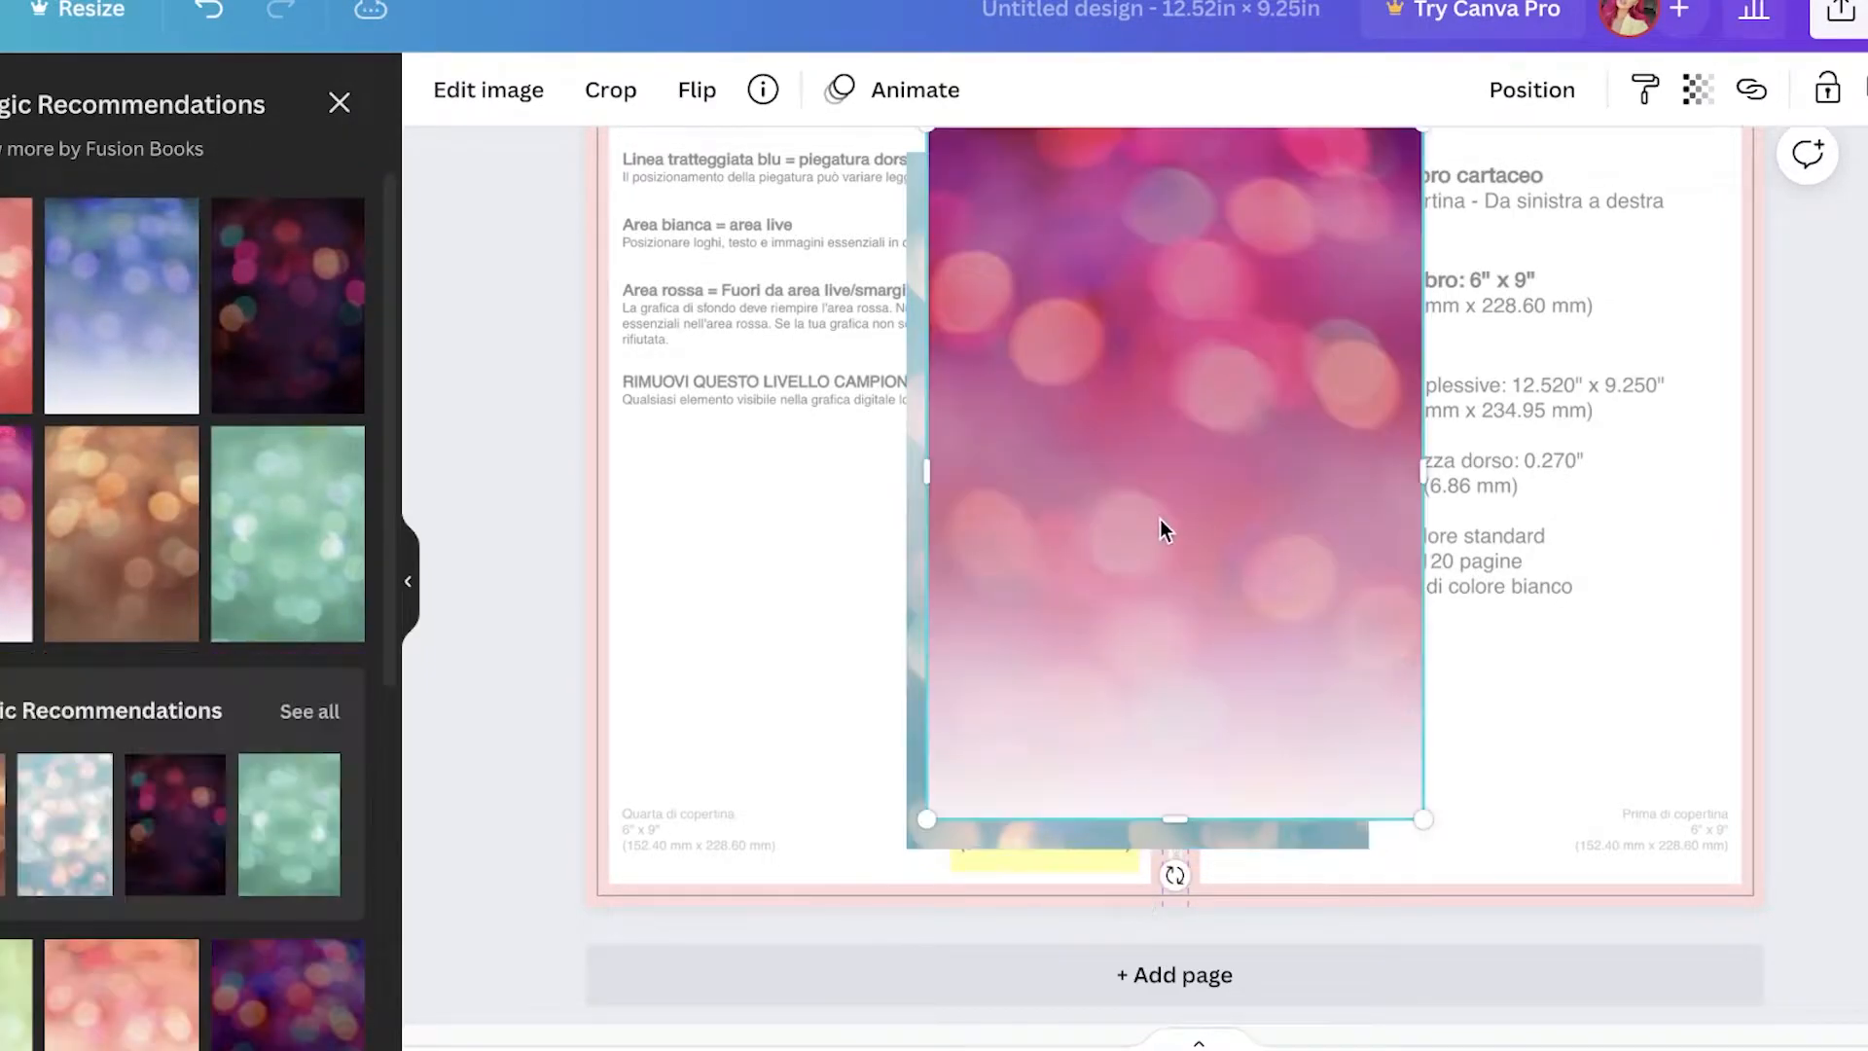
{"action": "left_click_drag", "start_coordinate": [1162, 518], "coordinate": [1428, 576]}
{"action": "left_click", "coordinate": [1143, 533]}
{"action": "key", "text": "Delete"}
Step: Move and resize the pink bokeh photo so it covers the whole cover spread
{"action": "left_click_drag", "start_coordinate": [1339, 463], "coordinate": [983, 449]}
{"action": "scroll", "coordinate": [1298, 571], "scroll_direction": "down", "scroll_amount": 1}
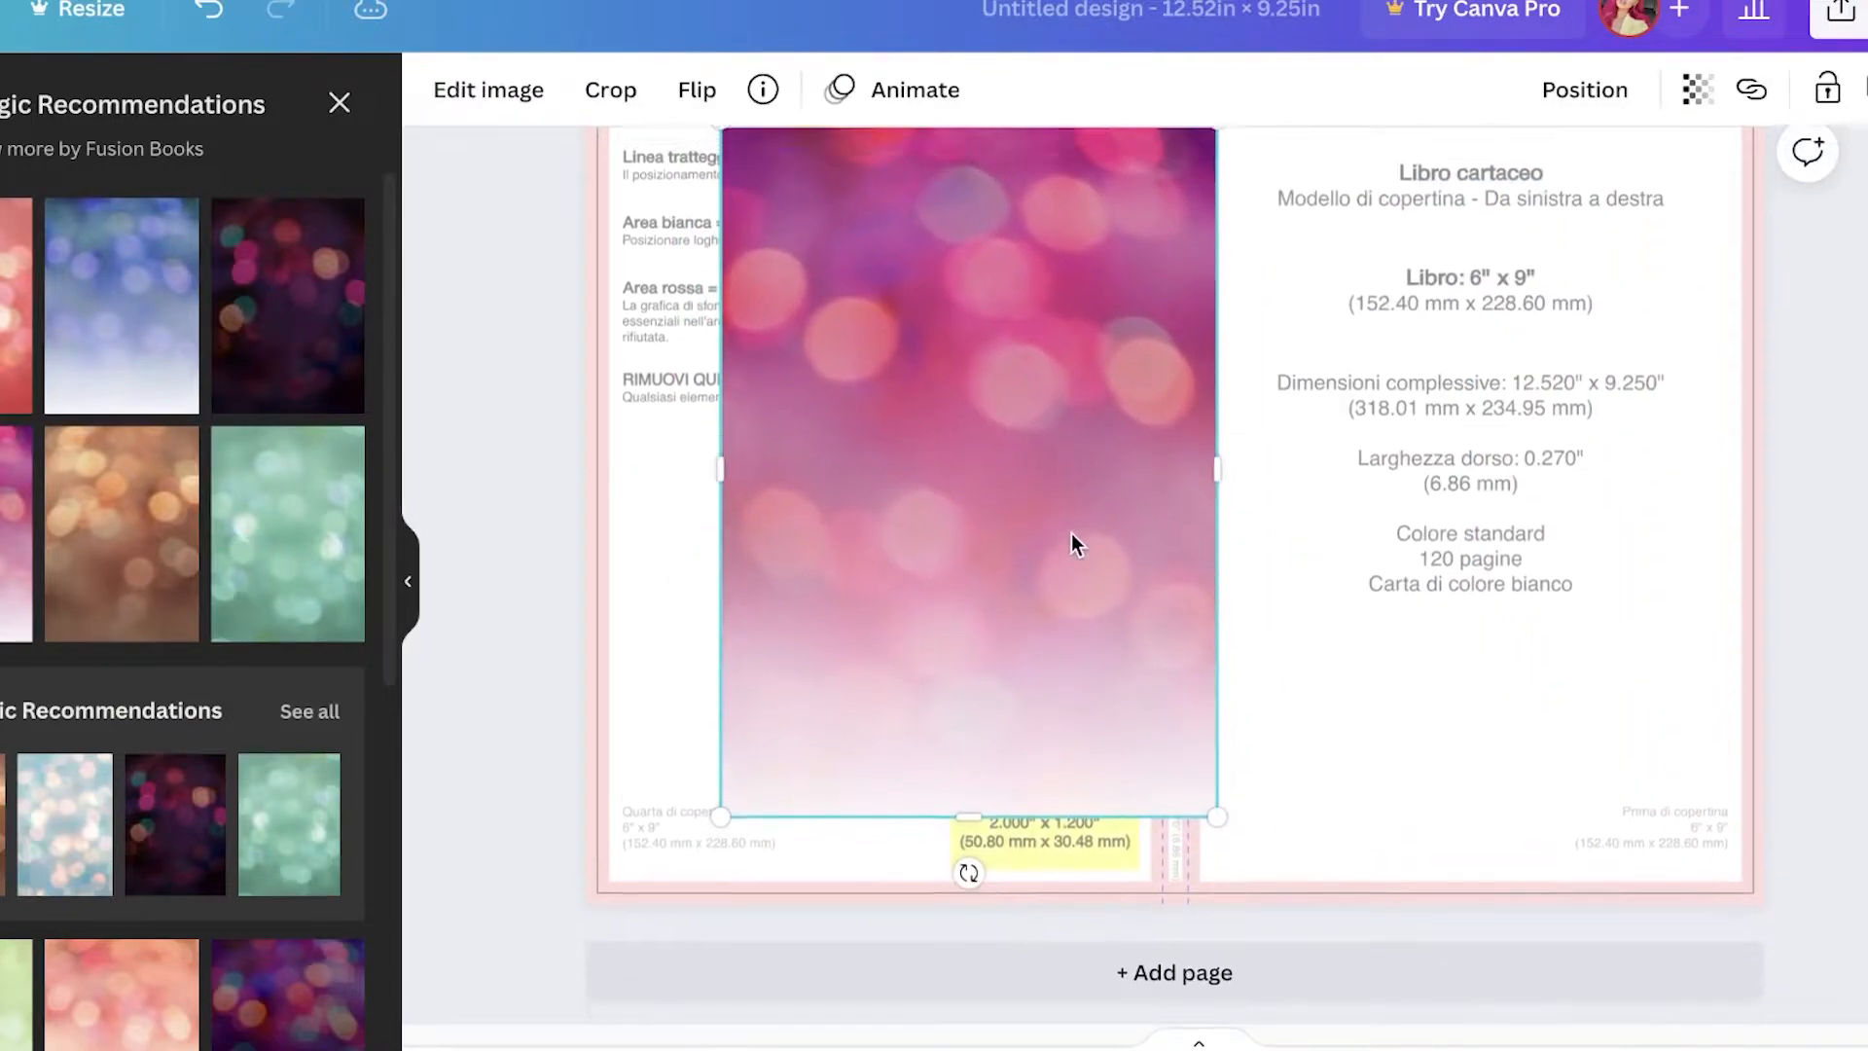
{"action": "scroll", "coordinate": [1075, 530], "scroll_direction": "up", "scroll_amount": 1}
{"action": "left_click_drag", "start_coordinate": [884, 412], "coordinate": [1034, 444]}
{"action": "left_click_drag", "start_coordinate": [1365, 209], "coordinate": [1693, 126]}
{"action": "left_click_drag", "start_coordinate": [1124, 443], "coordinate": [1014, 357]}
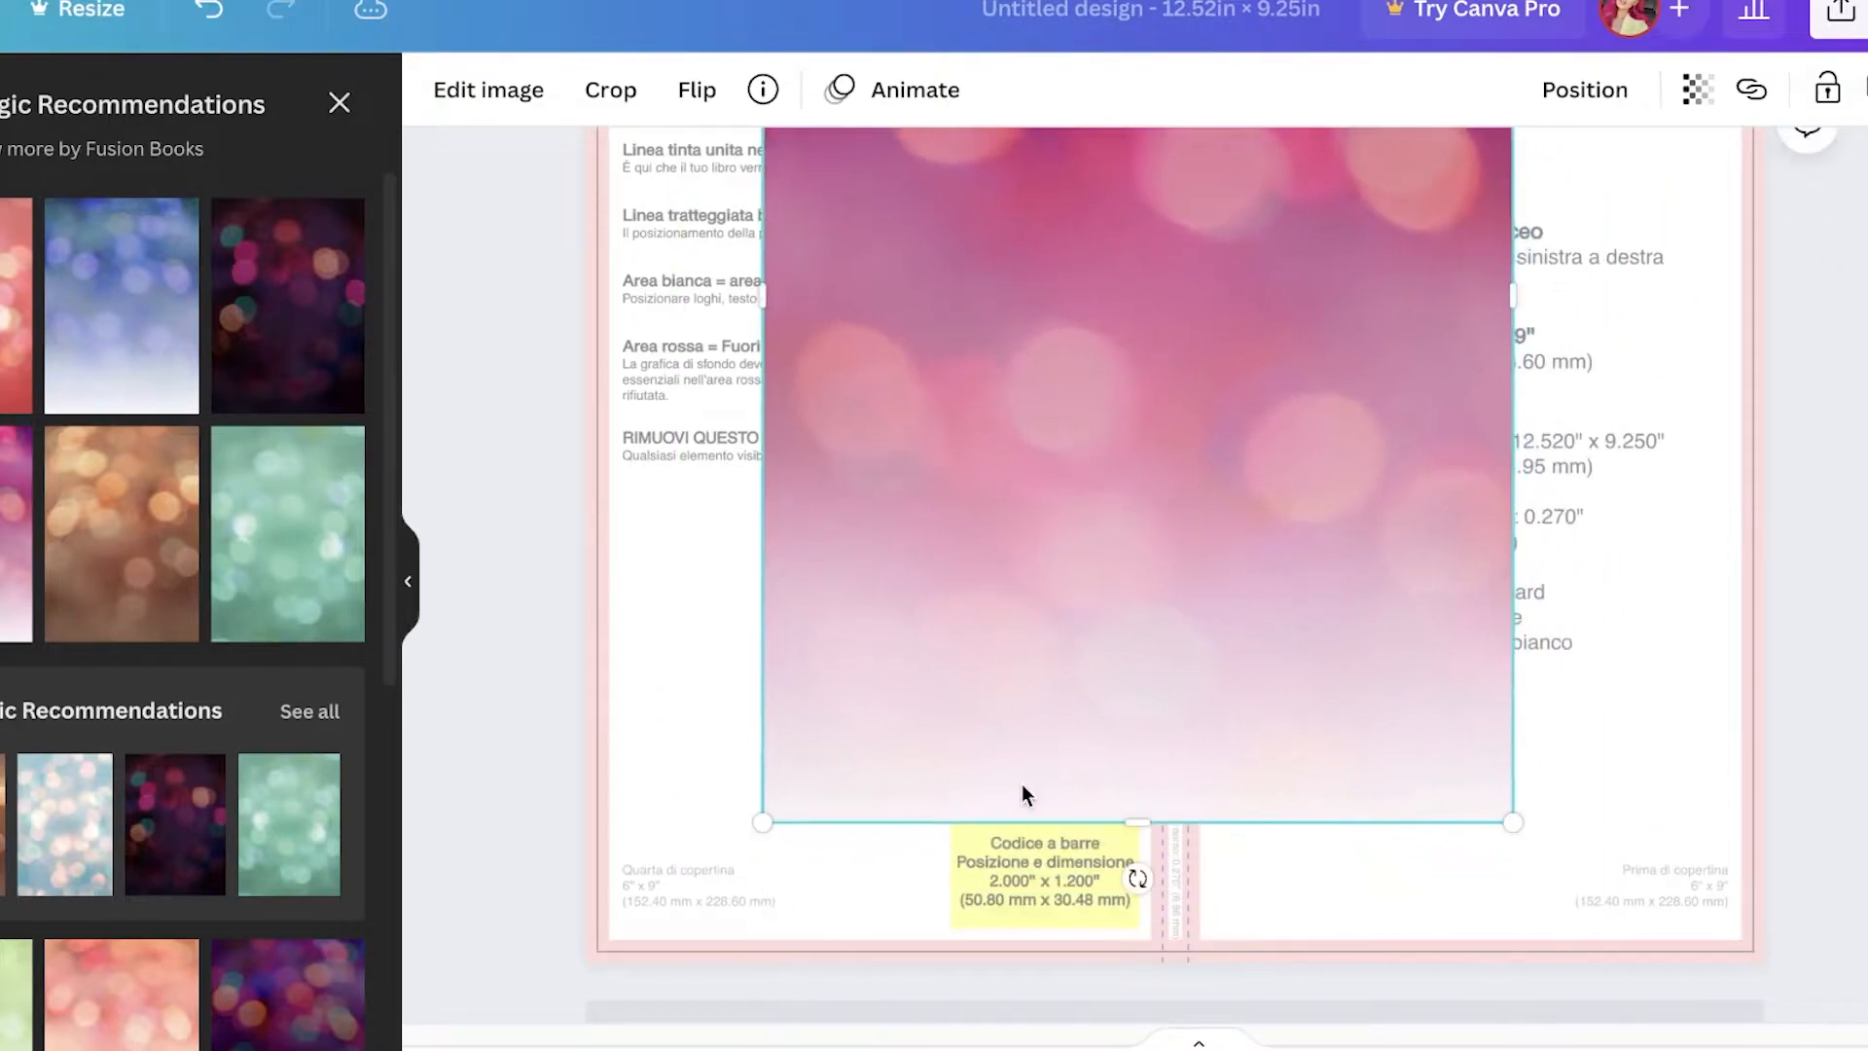
{"action": "left_click_drag", "start_coordinate": [1112, 877], "coordinate": [1662, 436]}
{"action": "left_click_drag", "start_coordinate": [1724, 319], "coordinate": [1724, 298]}
{"action": "left_click_drag", "start_coordinate": [1291, 392], "coordinate": [1350, 614]}
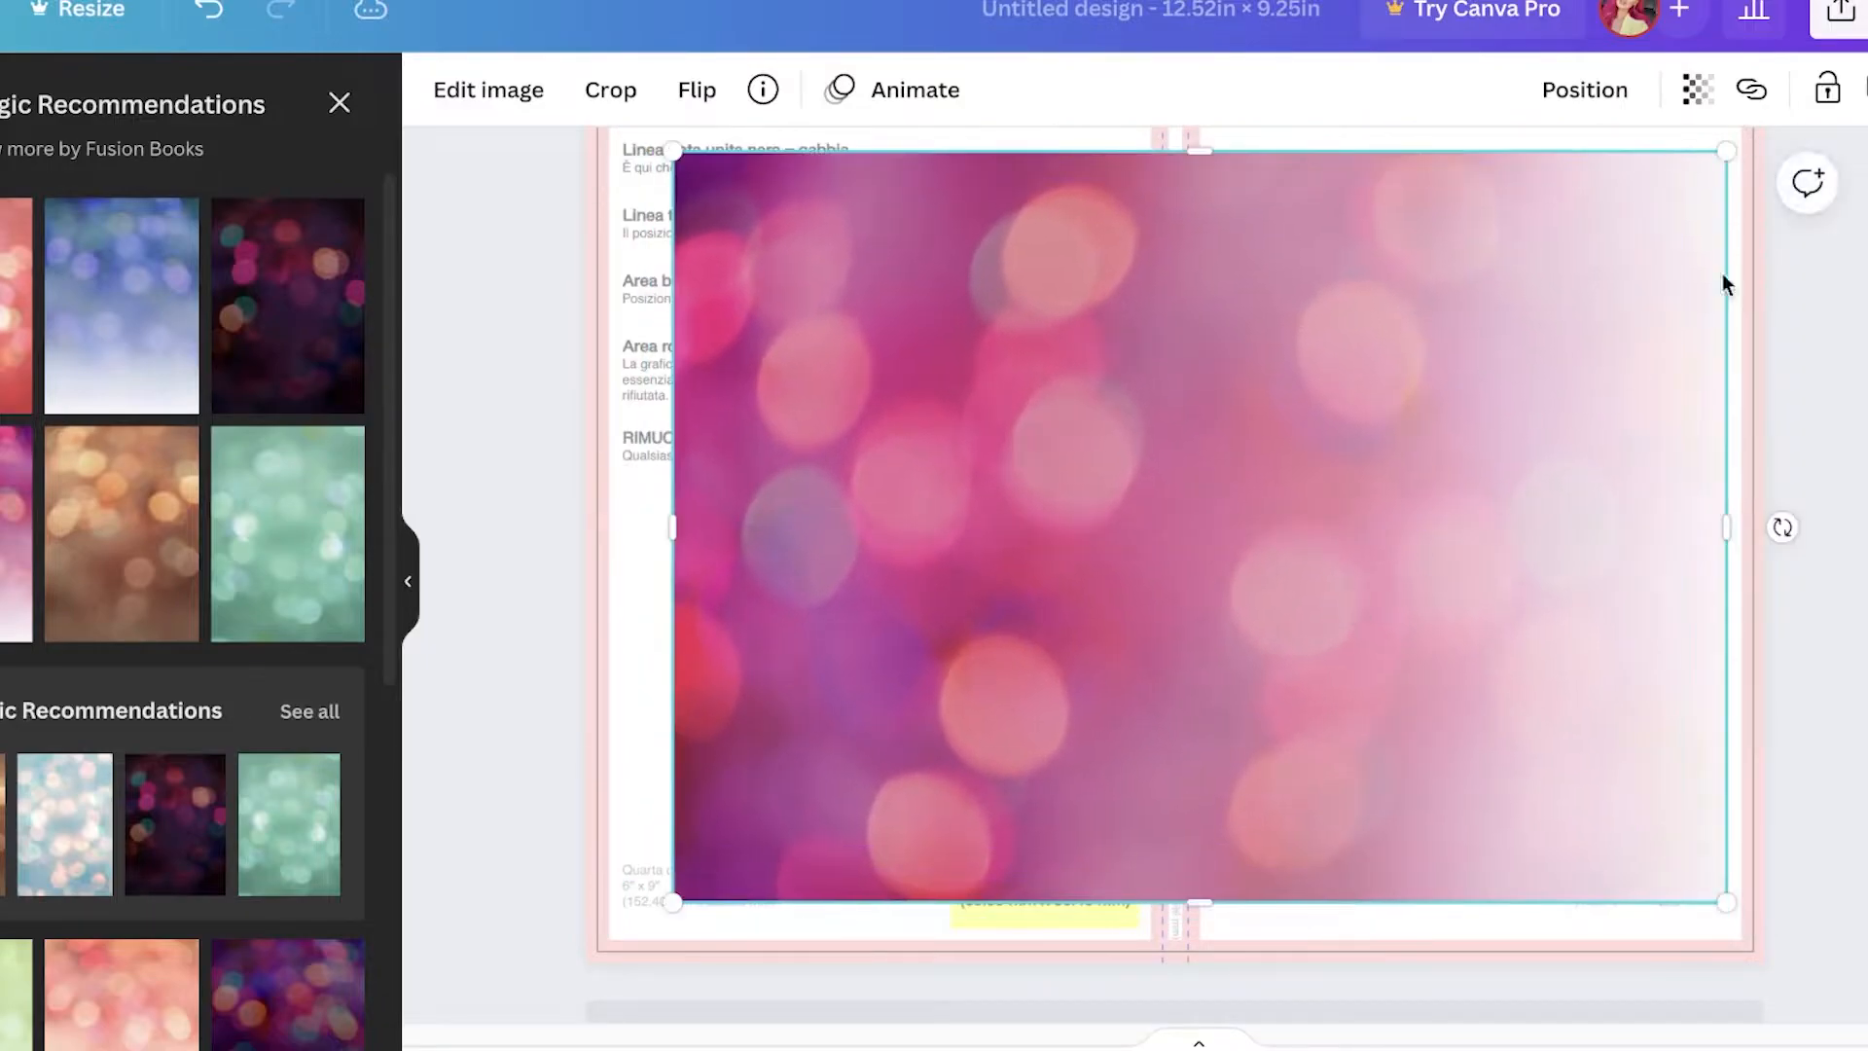
Step: Set the bokeh photo's transparency to 51 and reposition it over the spread
{"action": "left_click", "coordinate": [1698, 90]}
{"action": "left_click_drag", "start_coordinate": [1686, 213], "coordinate": [1534, 214]}
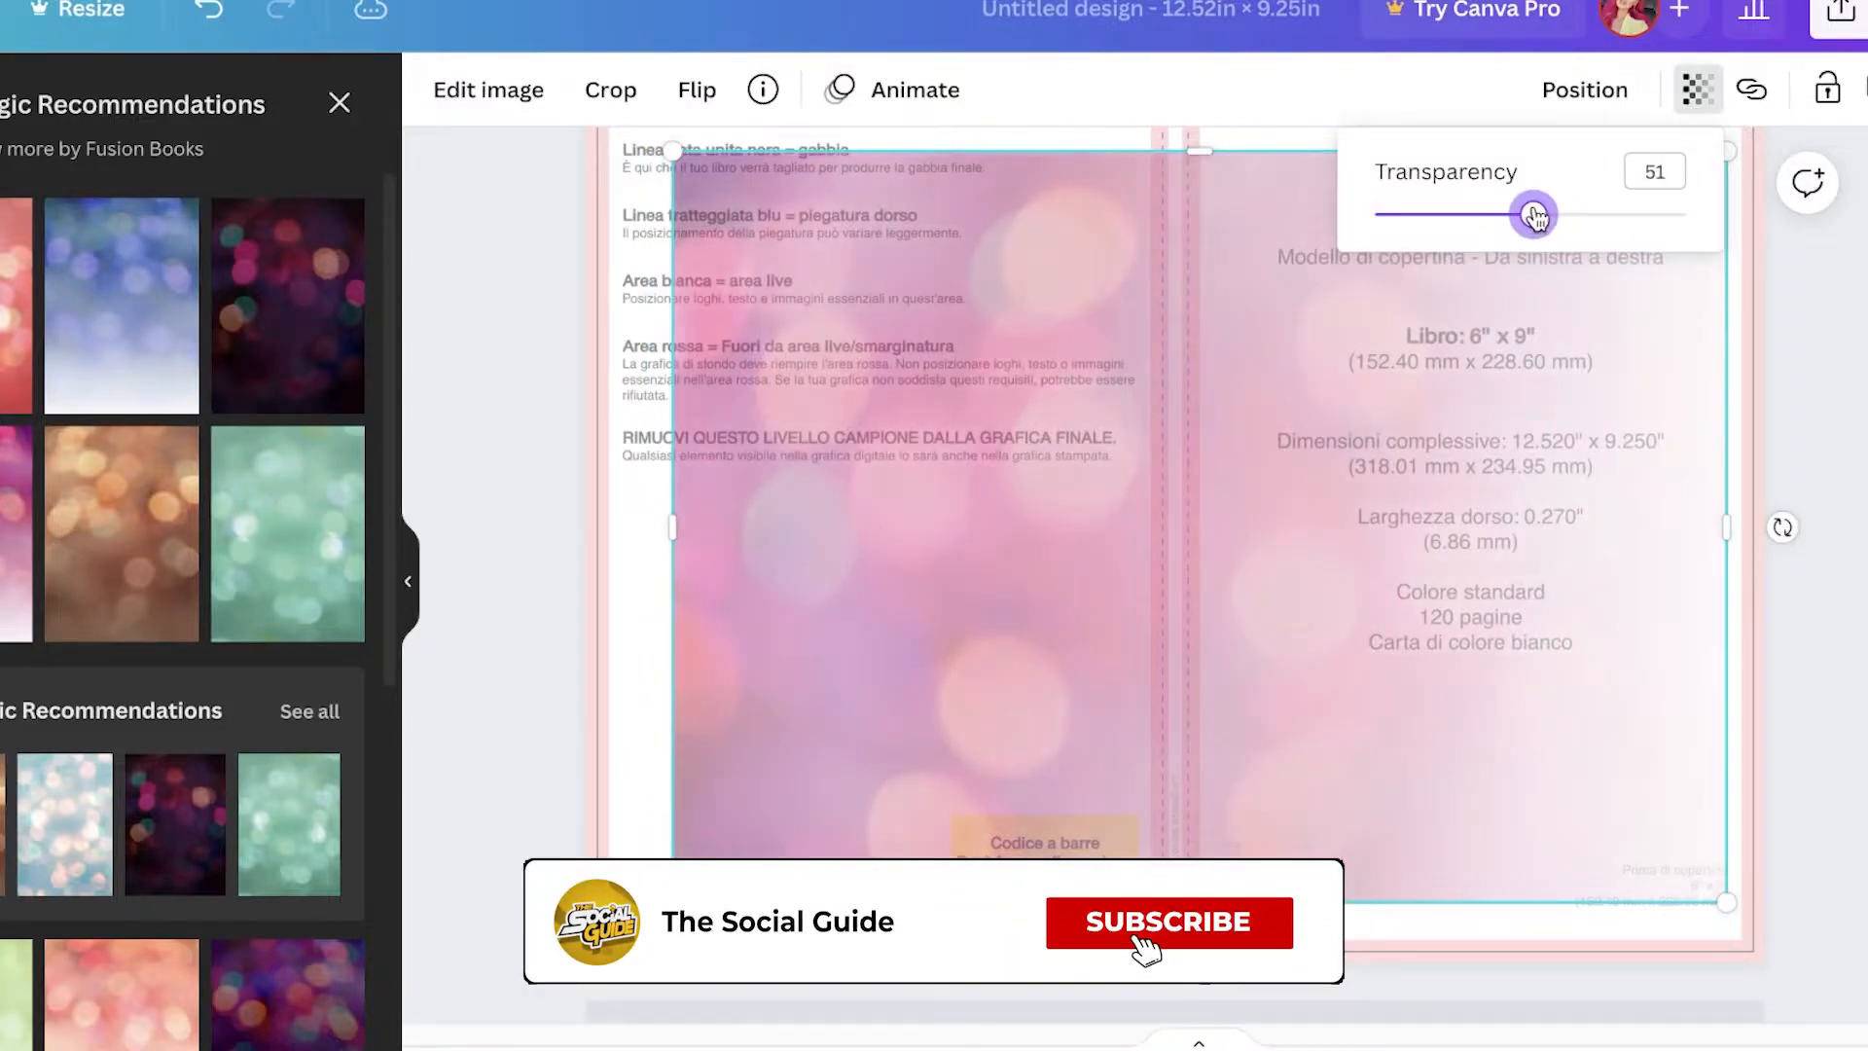
{"action": "left_click", "coordinate": [1503, 544]}
{"action": "scroll", "coordinate": [1498, 593], "scroll_direction": "up", "scroll_amount": 1}
{"action": "left_click_drag", "start_coordinate": [1471, 590], "coordinate": [1505, 538]}
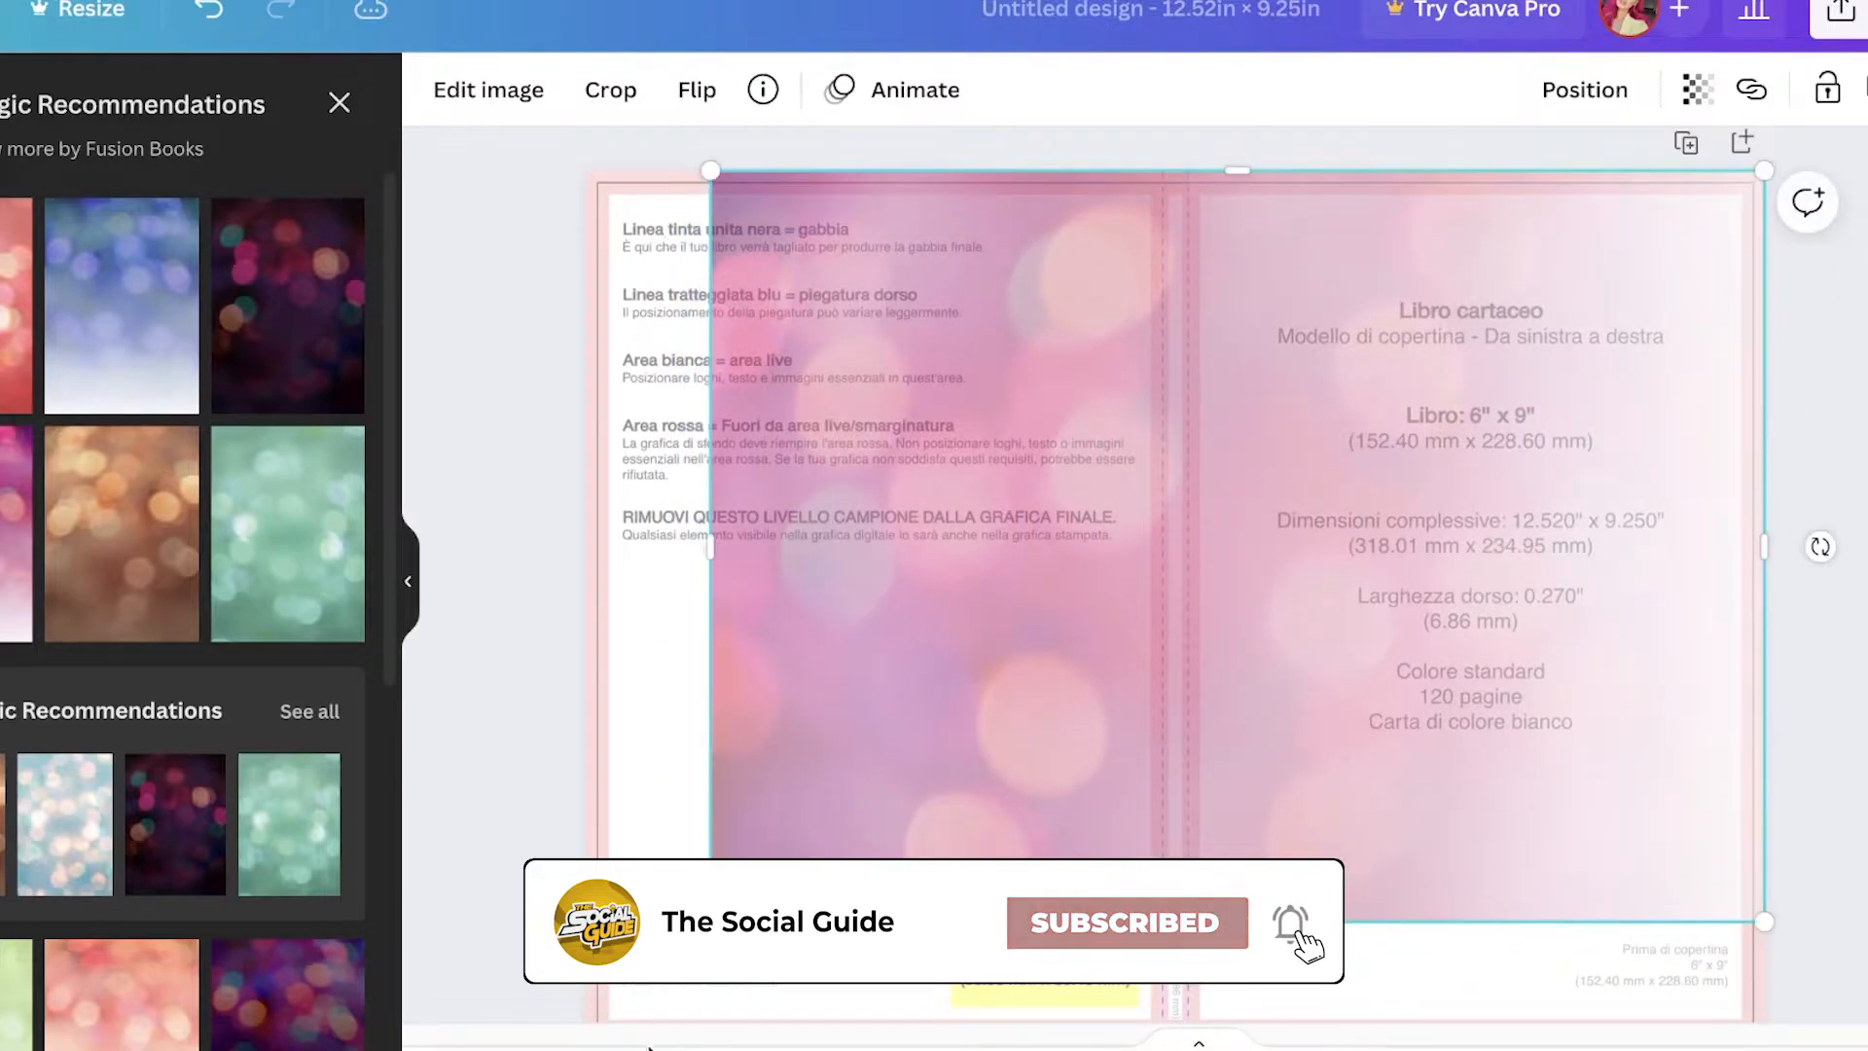
Step: Stretch the bokeh photo's edges and shift it so it fully covers the cover spread, including the bleed
{"action": "left_click_drag", "start_coordinate": [711, 921], "coordinate": [380, 1050]}
{"action": "scroll", "coordinate": [1741, 510], "scroll_direction": "down", "scroll_amount": 1}
{"action": "scroll", "coordinate": [1741, 510], "scroll_direction": "down", "scroll_amount": 1}
{"action": "left_click_drag", "start_coordinate": [1226, 556], "coordinate": [1437, 532]}
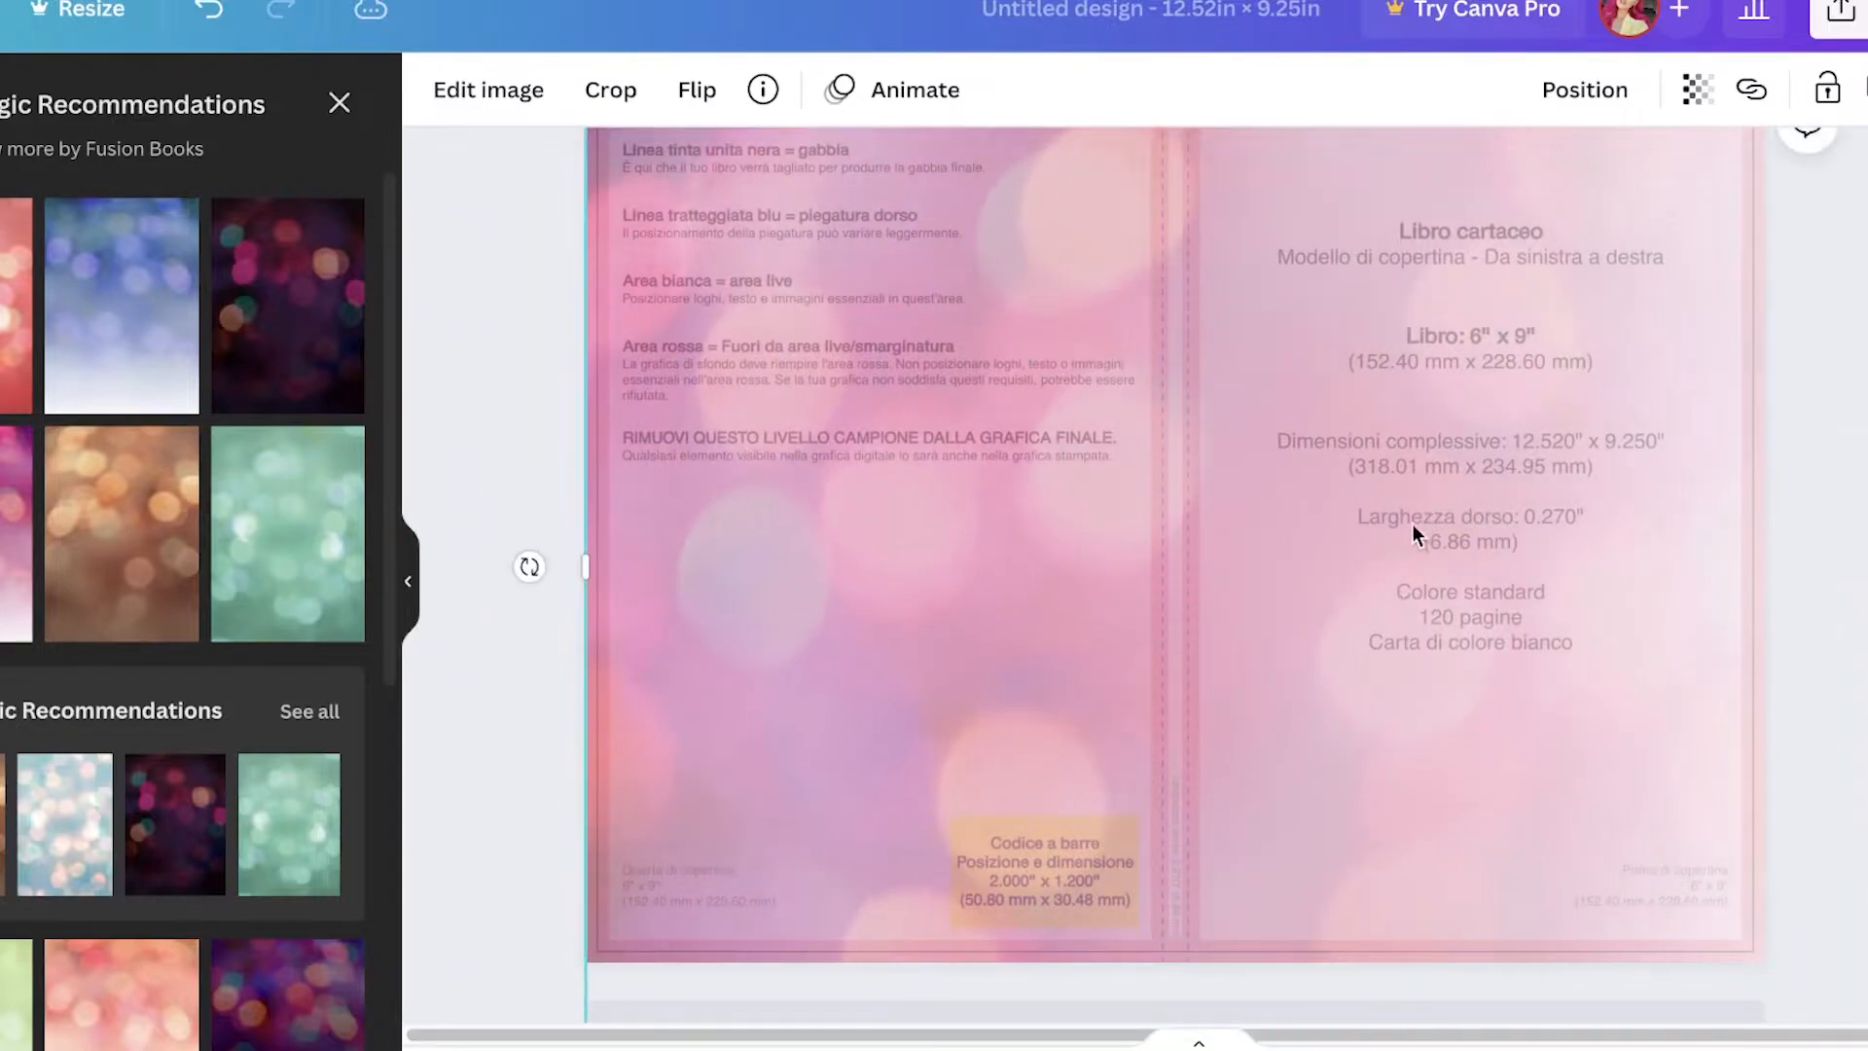
{"action": "scroll", "coordinate": [1401, 525], "scroll_direction": "up", "scroll_amount": 1}
{"action": "scroll", "coordinate": [695, 596], "scroll_direction": "down", "scroll_amount": 2}
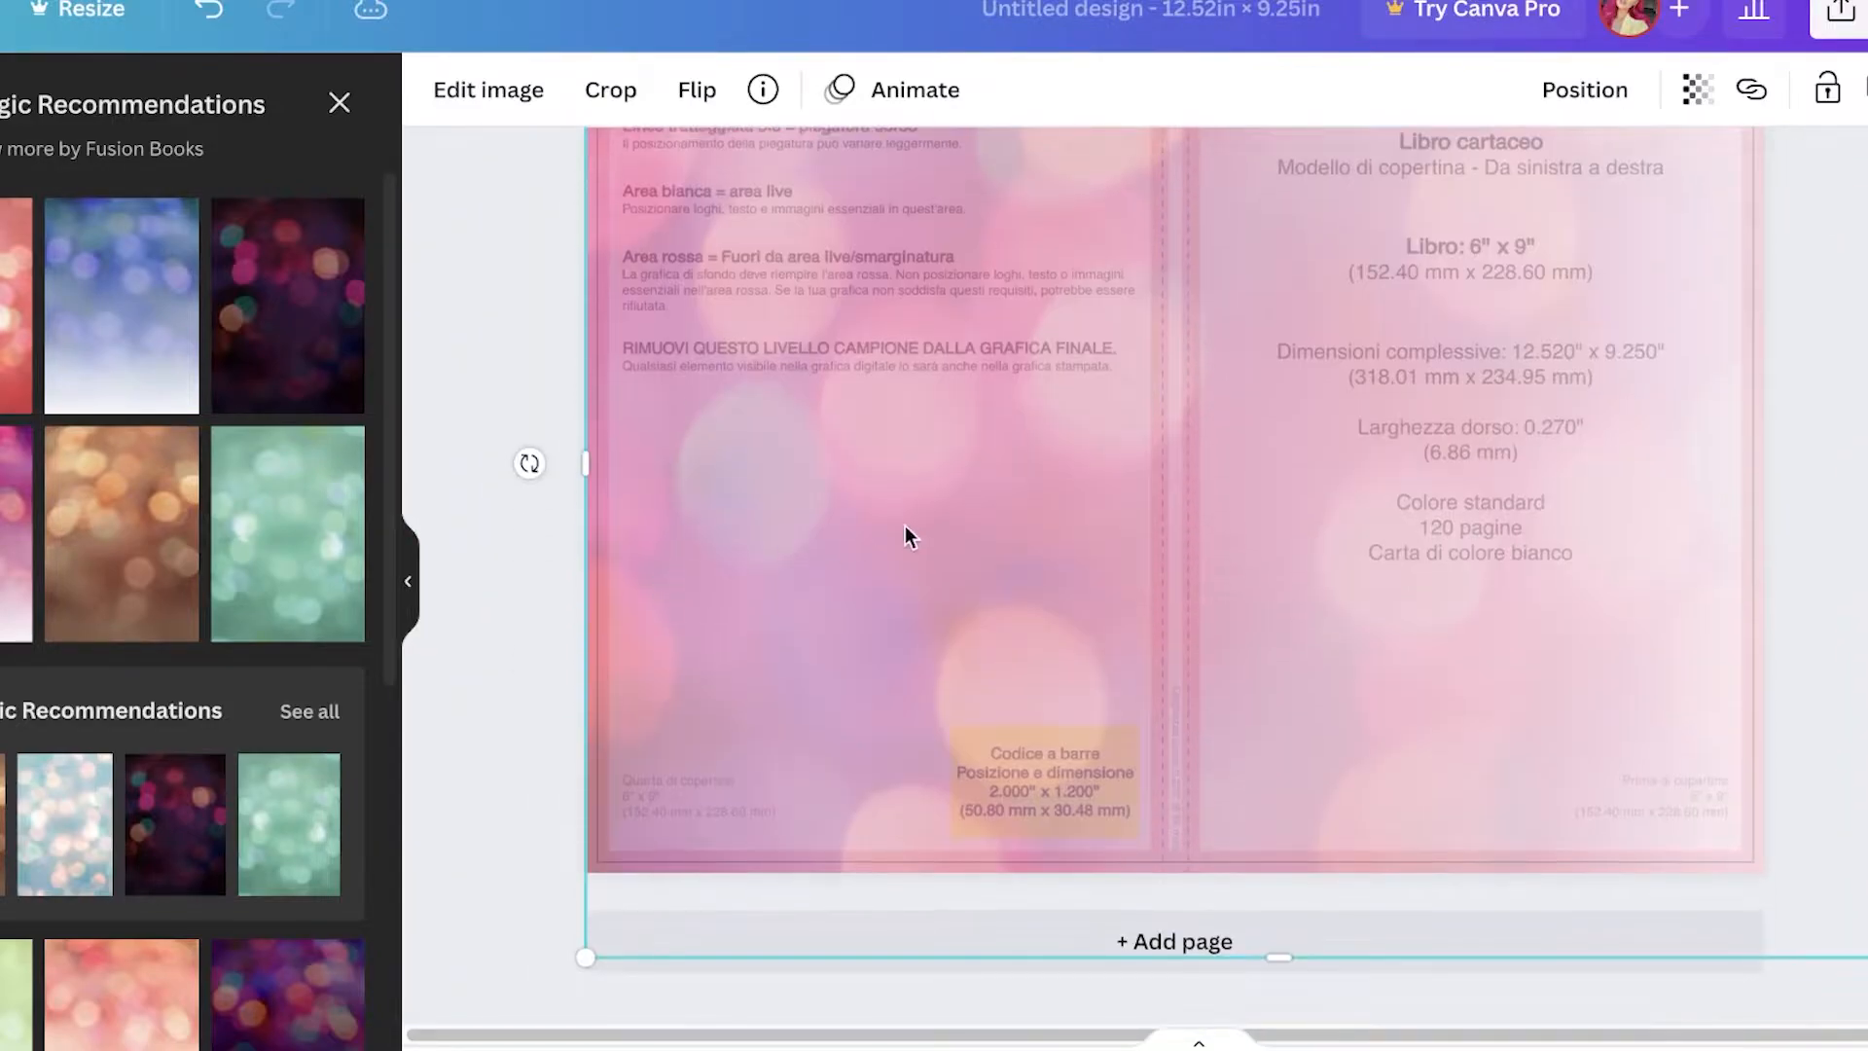
{"action": "scroll", "coordinate": [642, 603], "scroll_direction": "up", "scroll_amount": 1}
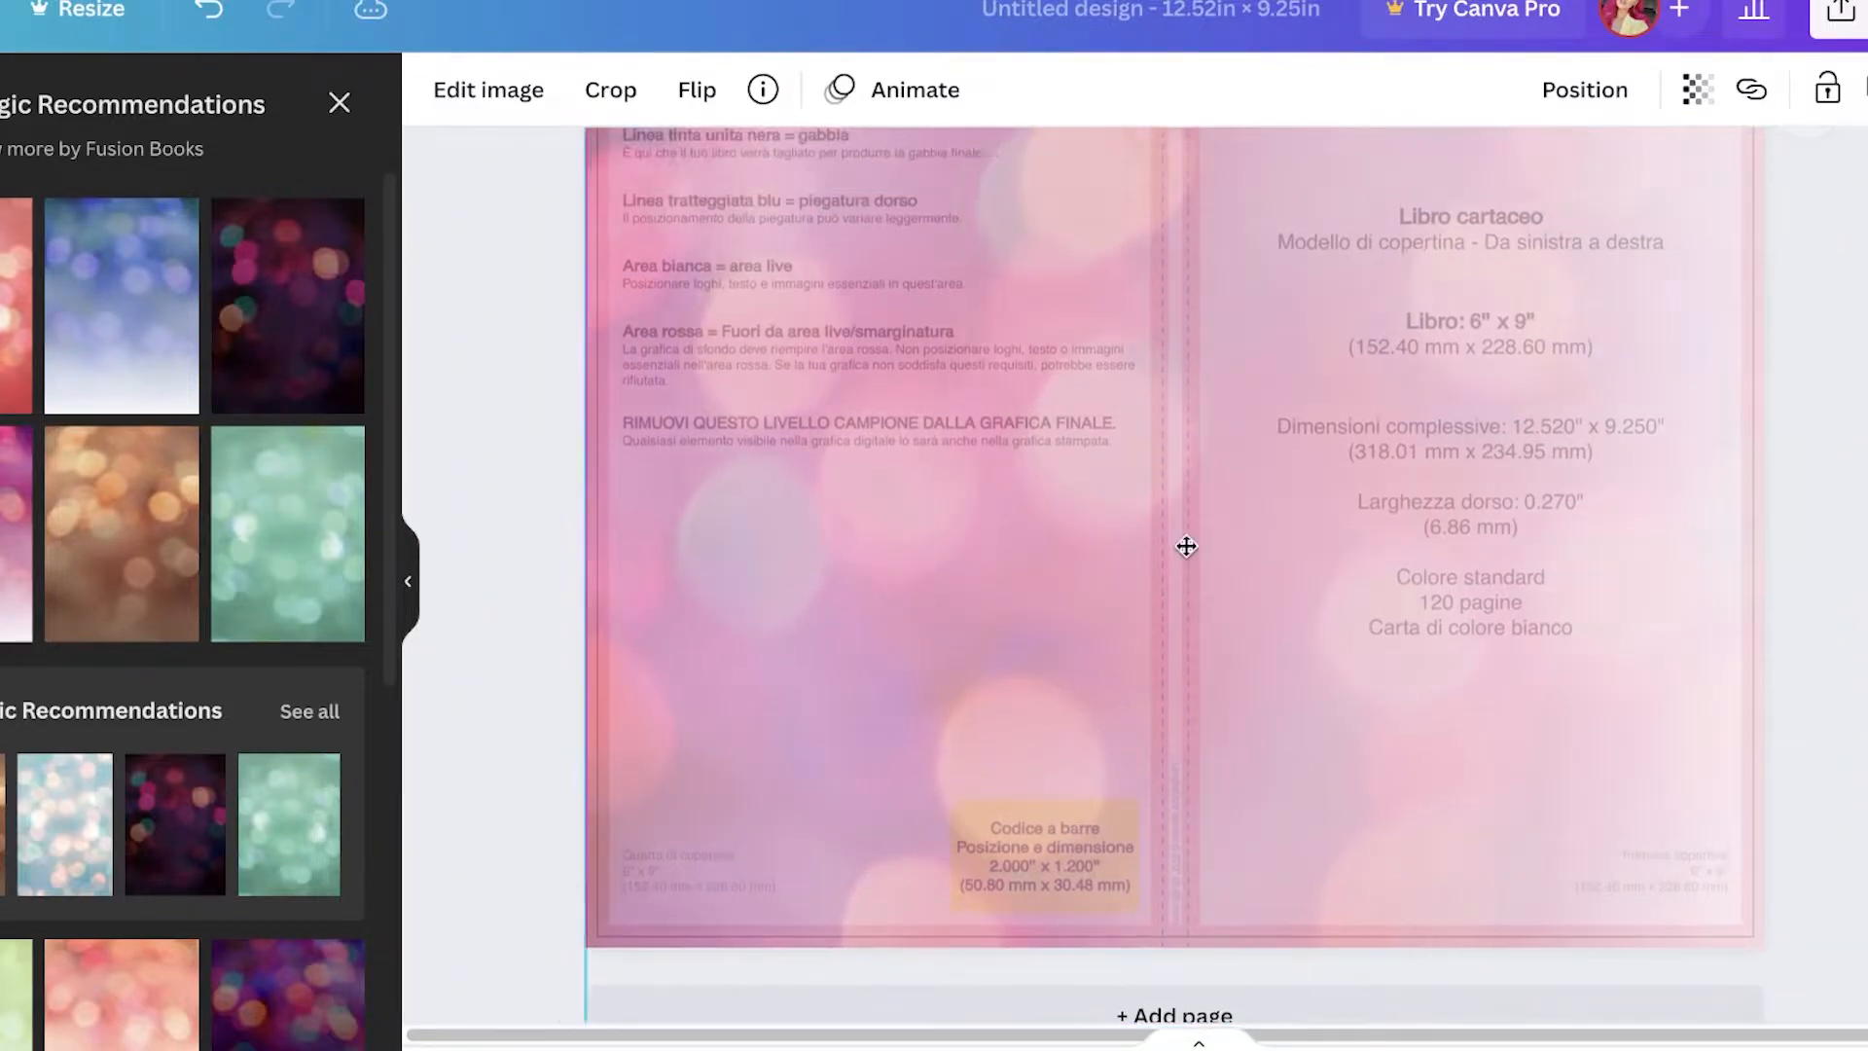
{"action": "left_click_drag", "start_coordinate": [1186, 546], "coordinate": [1255, 562]}
{"action": "left_click_drag", "start_coordinate": [726, 558], "coordinate": [586, 545]}
{"action": "scroll", "coordinate": [625, 504], "scroll_direction": "up", "scroll_amount": 1}
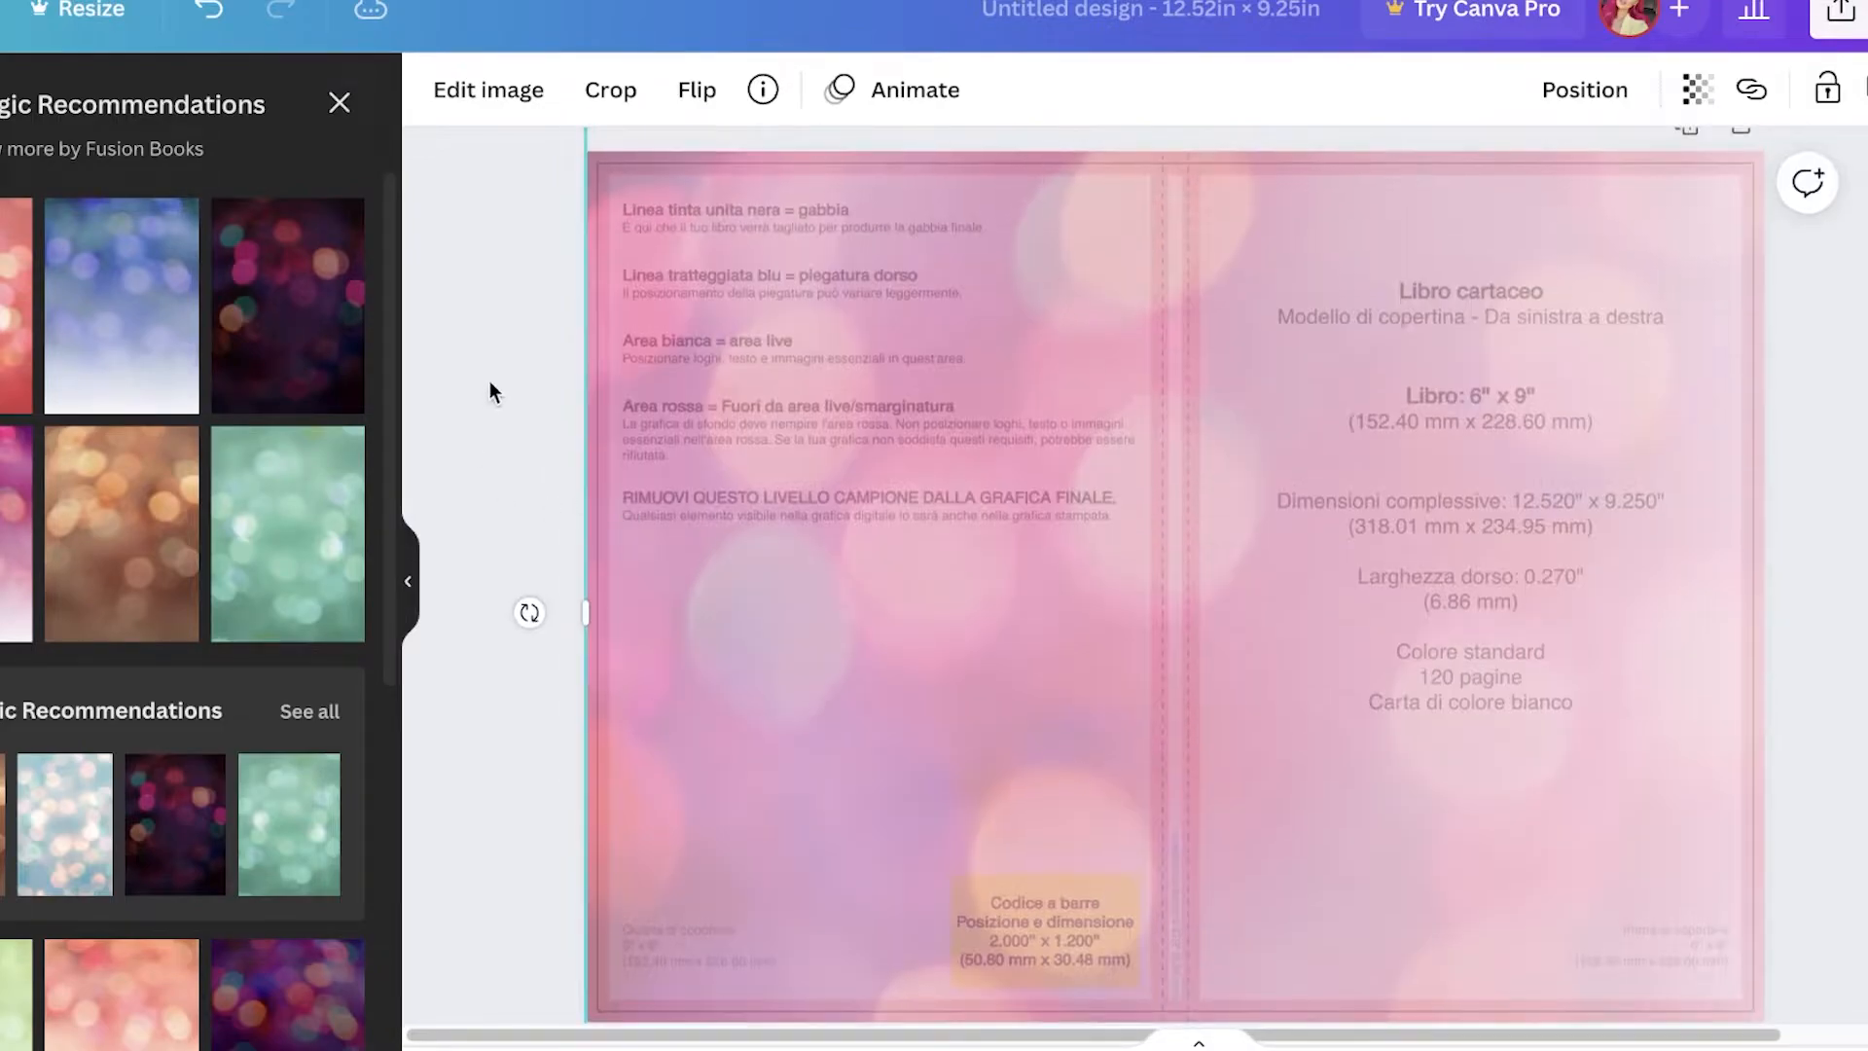
Step: Select the bokeh photo and raise its transparency further
{"action": "left_click", "coordinate": [490, 384]}
{"action": "left_click", "coordinate": [587, 408]}
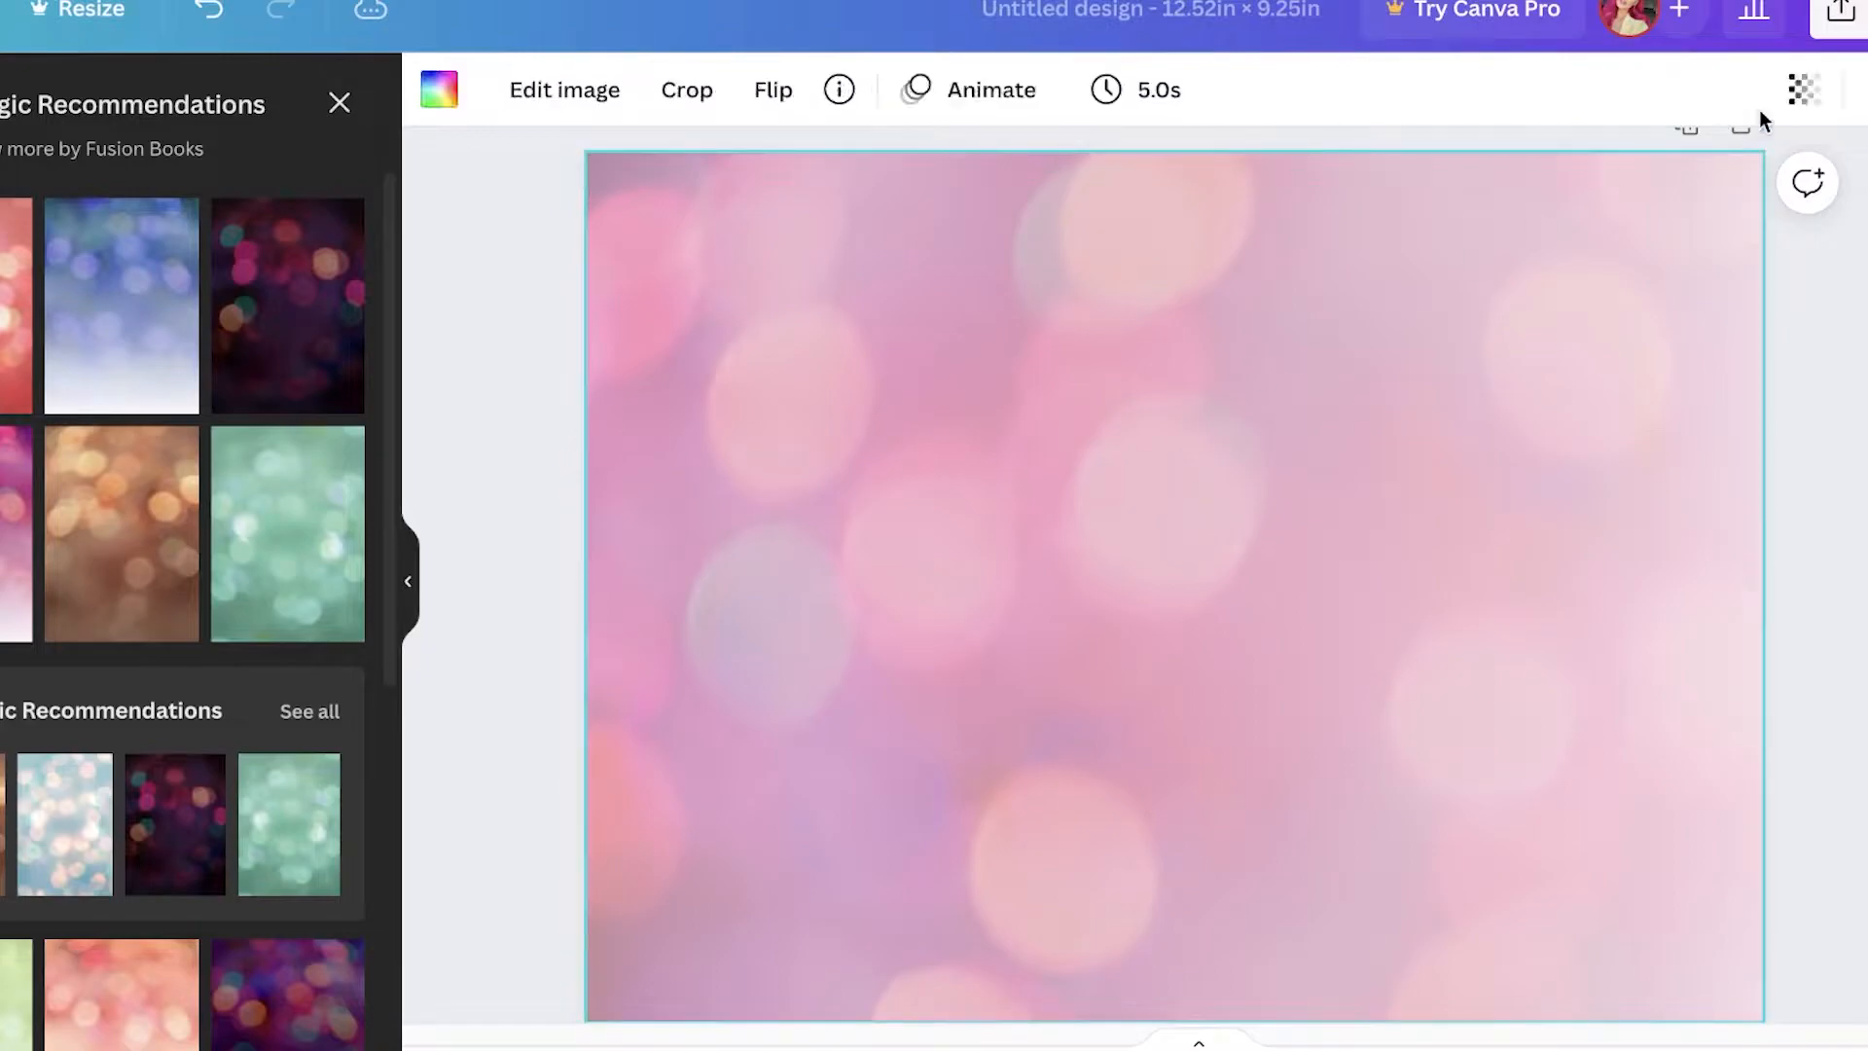
{"action": "left_click", "coordinate": [1804, 90]}
{"action": "left_click_drag", "start_coordinate": [1634, 213], "coordinate": [1718, 213]}
{"action": "left_click", "coordinate": [1021, 416]}
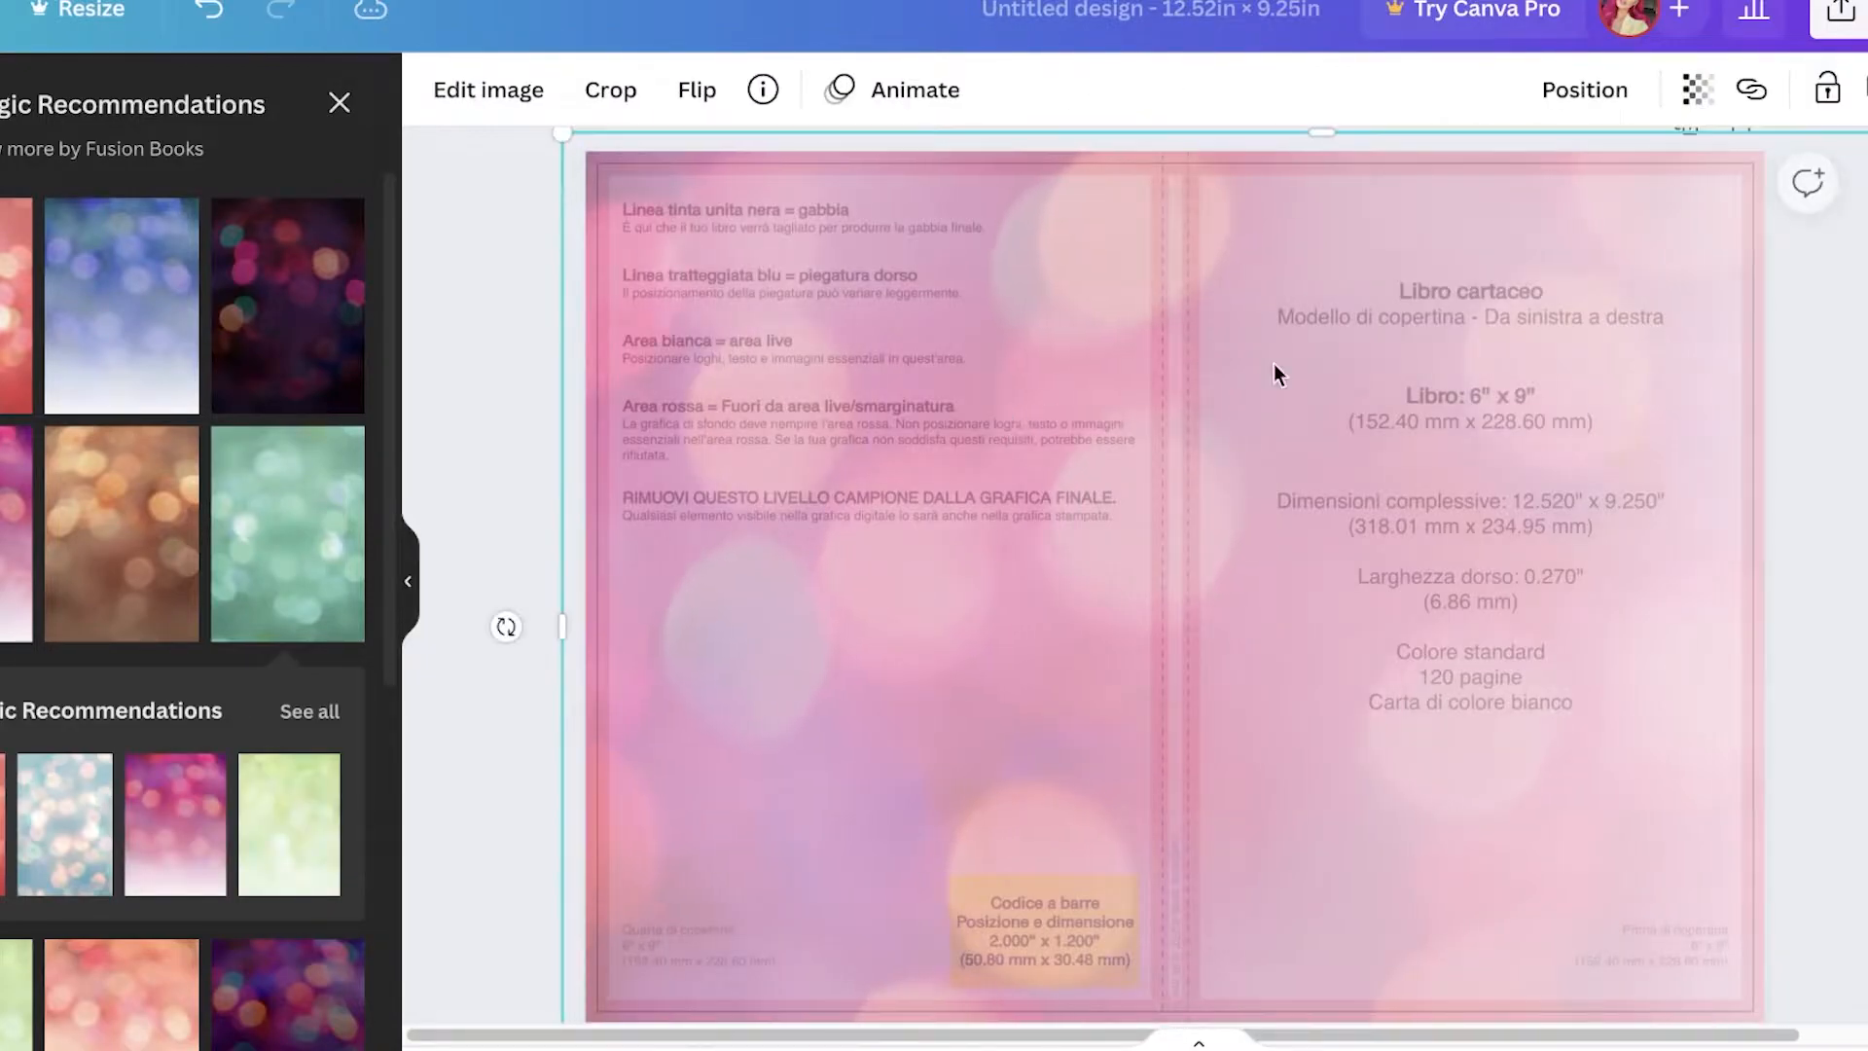
Step: Search the element graphics for sparkle
{"action": "left_click", "coordinate": [1827, 89]}
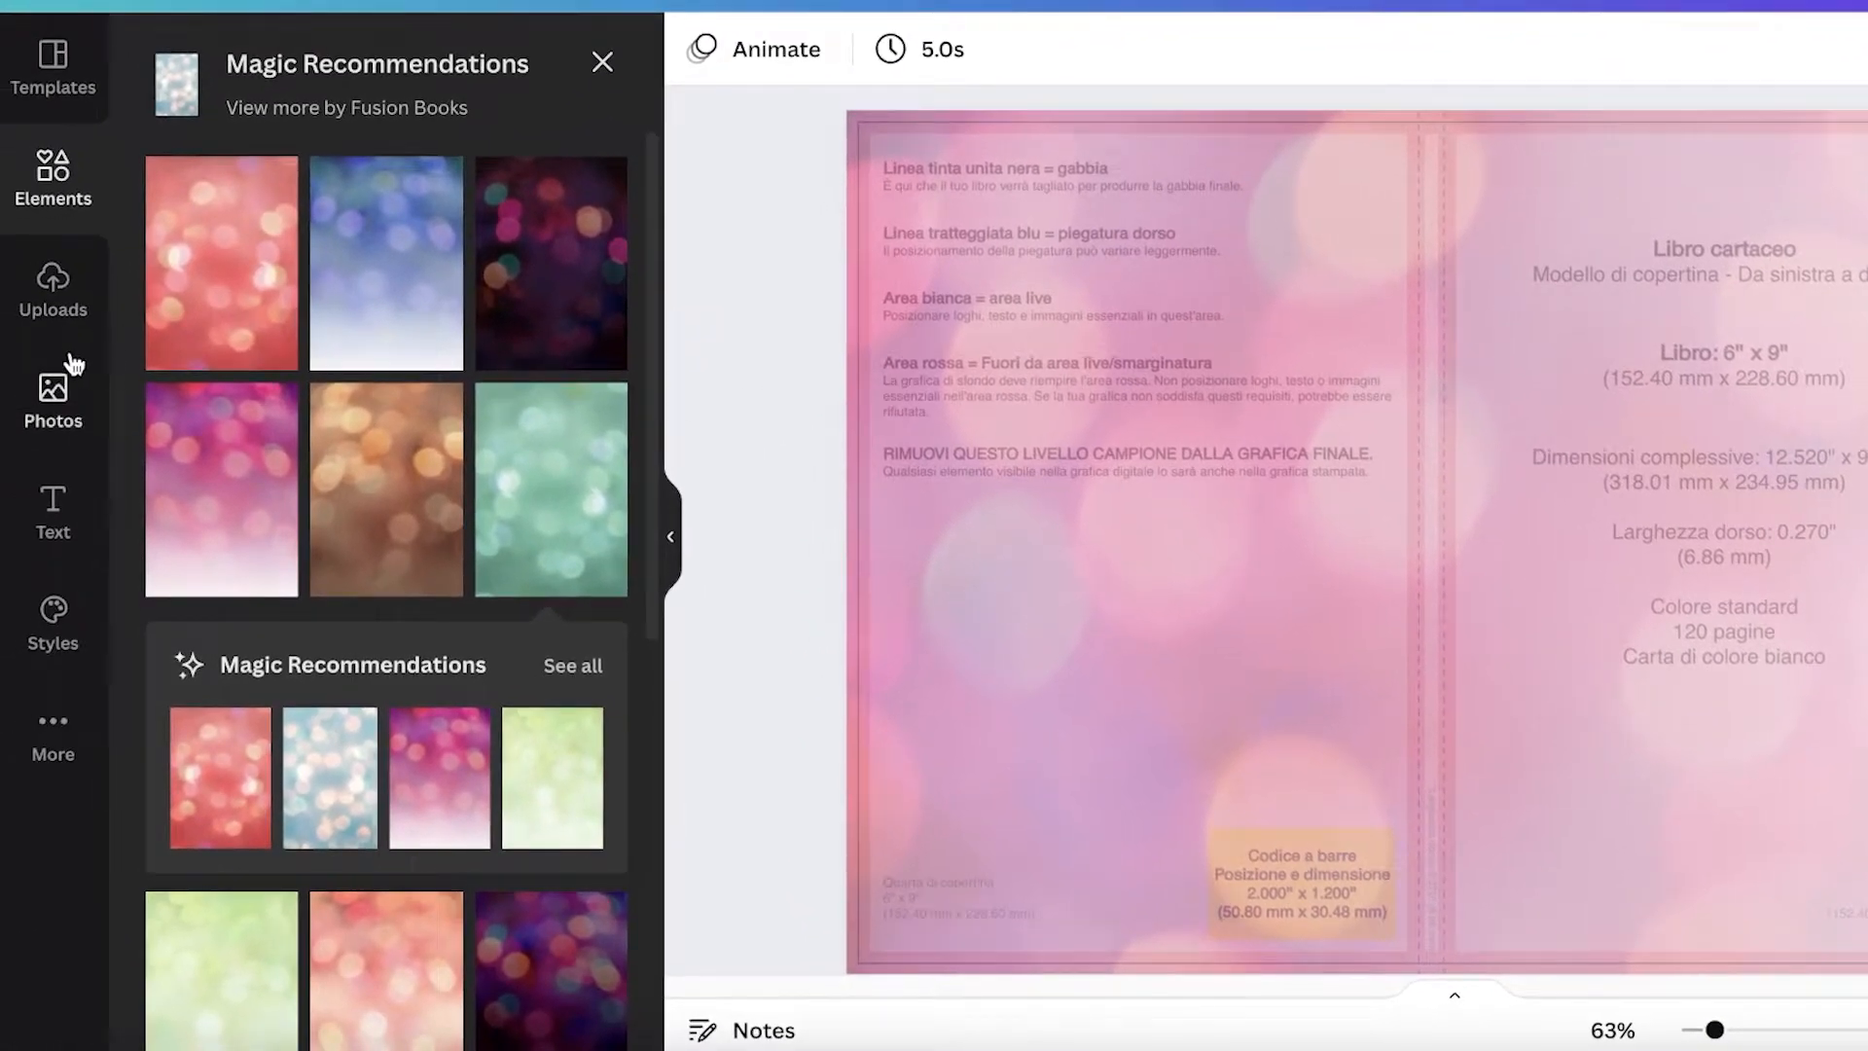
{"action": "left_click", "coordinate": [83, 198]}
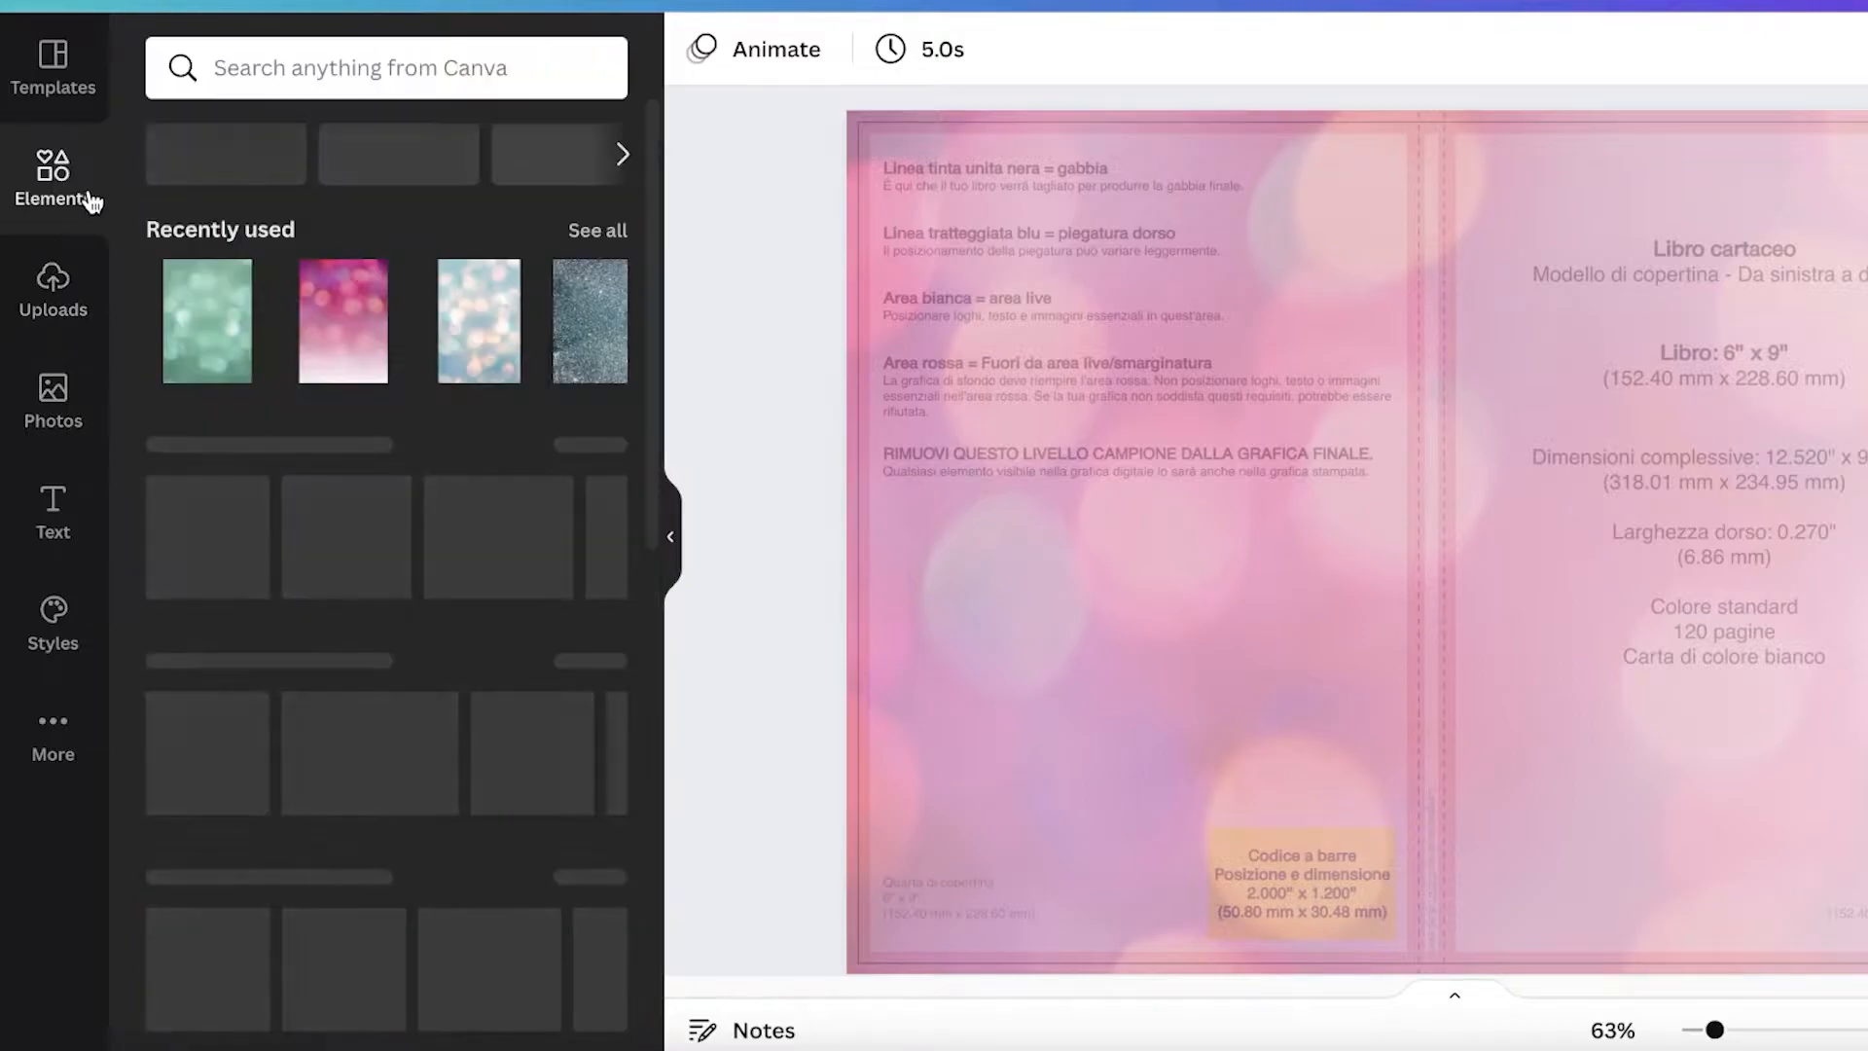
{"action": "left_click", "coordinate": [492, 73]}
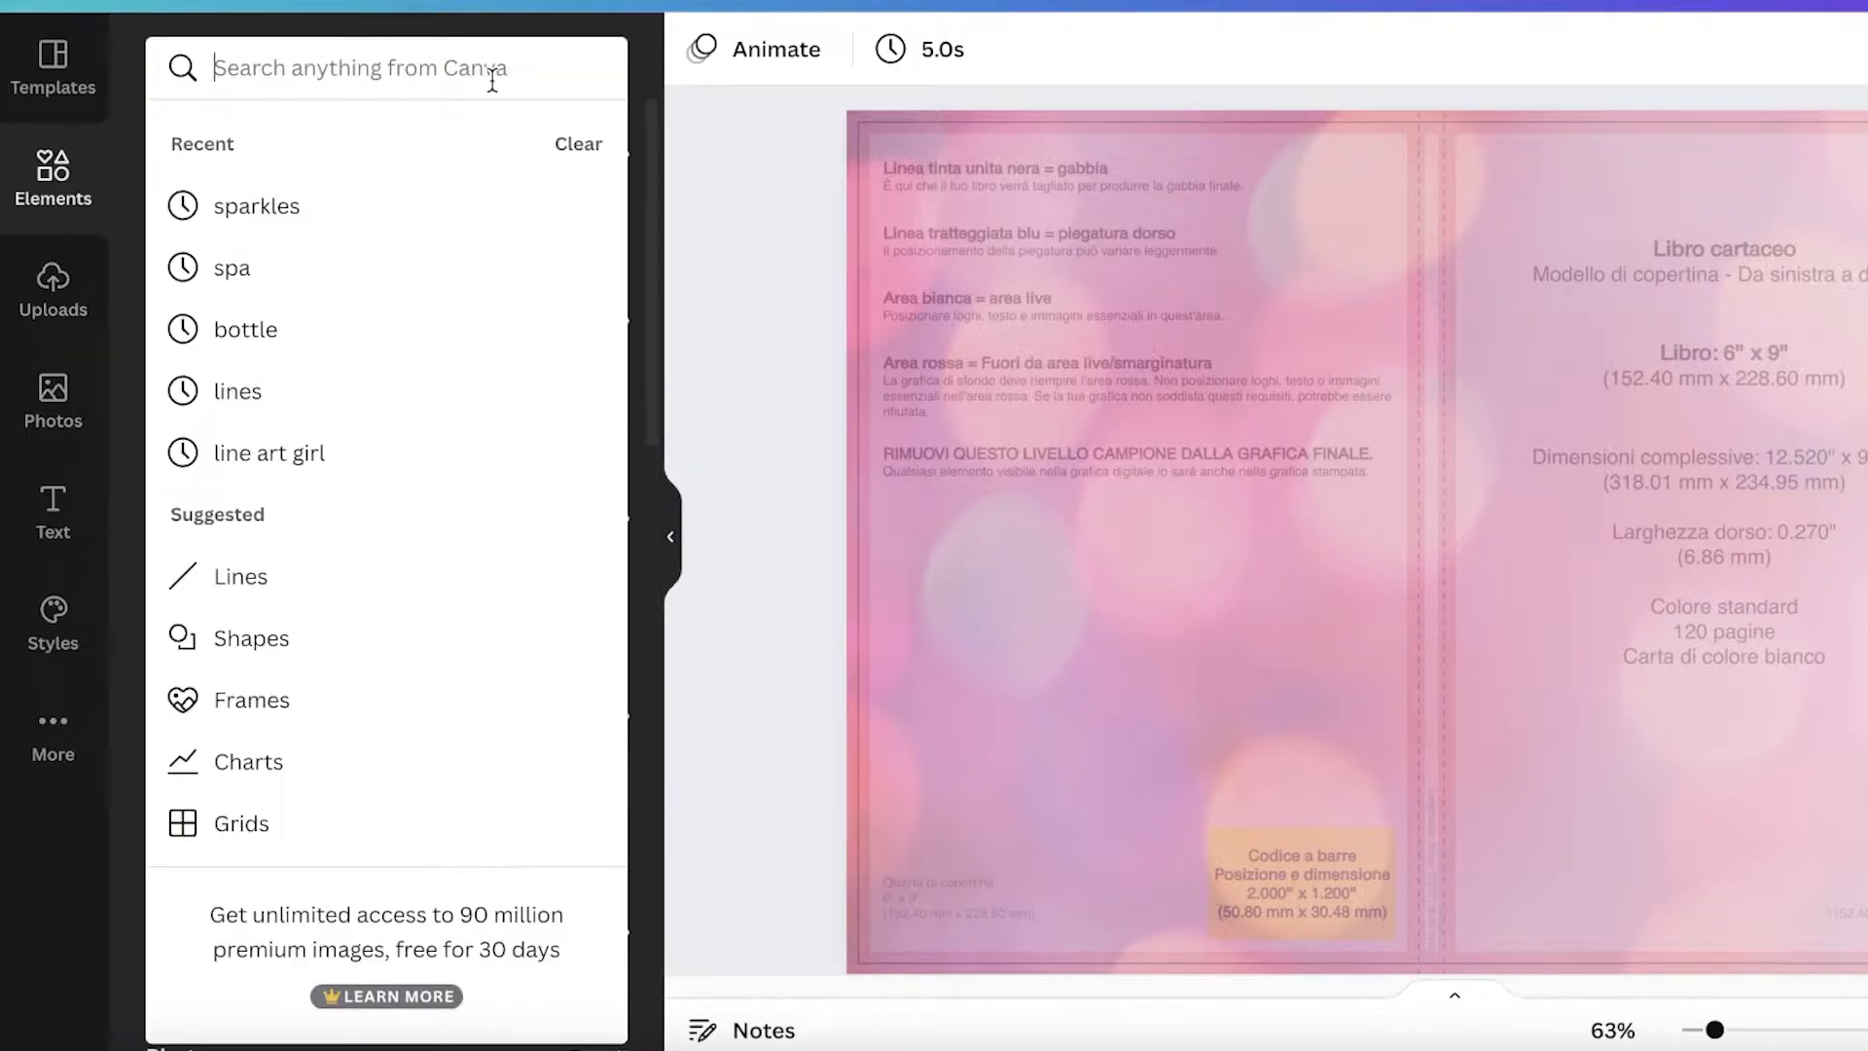
{"action": "type", "text": "sparkl"}
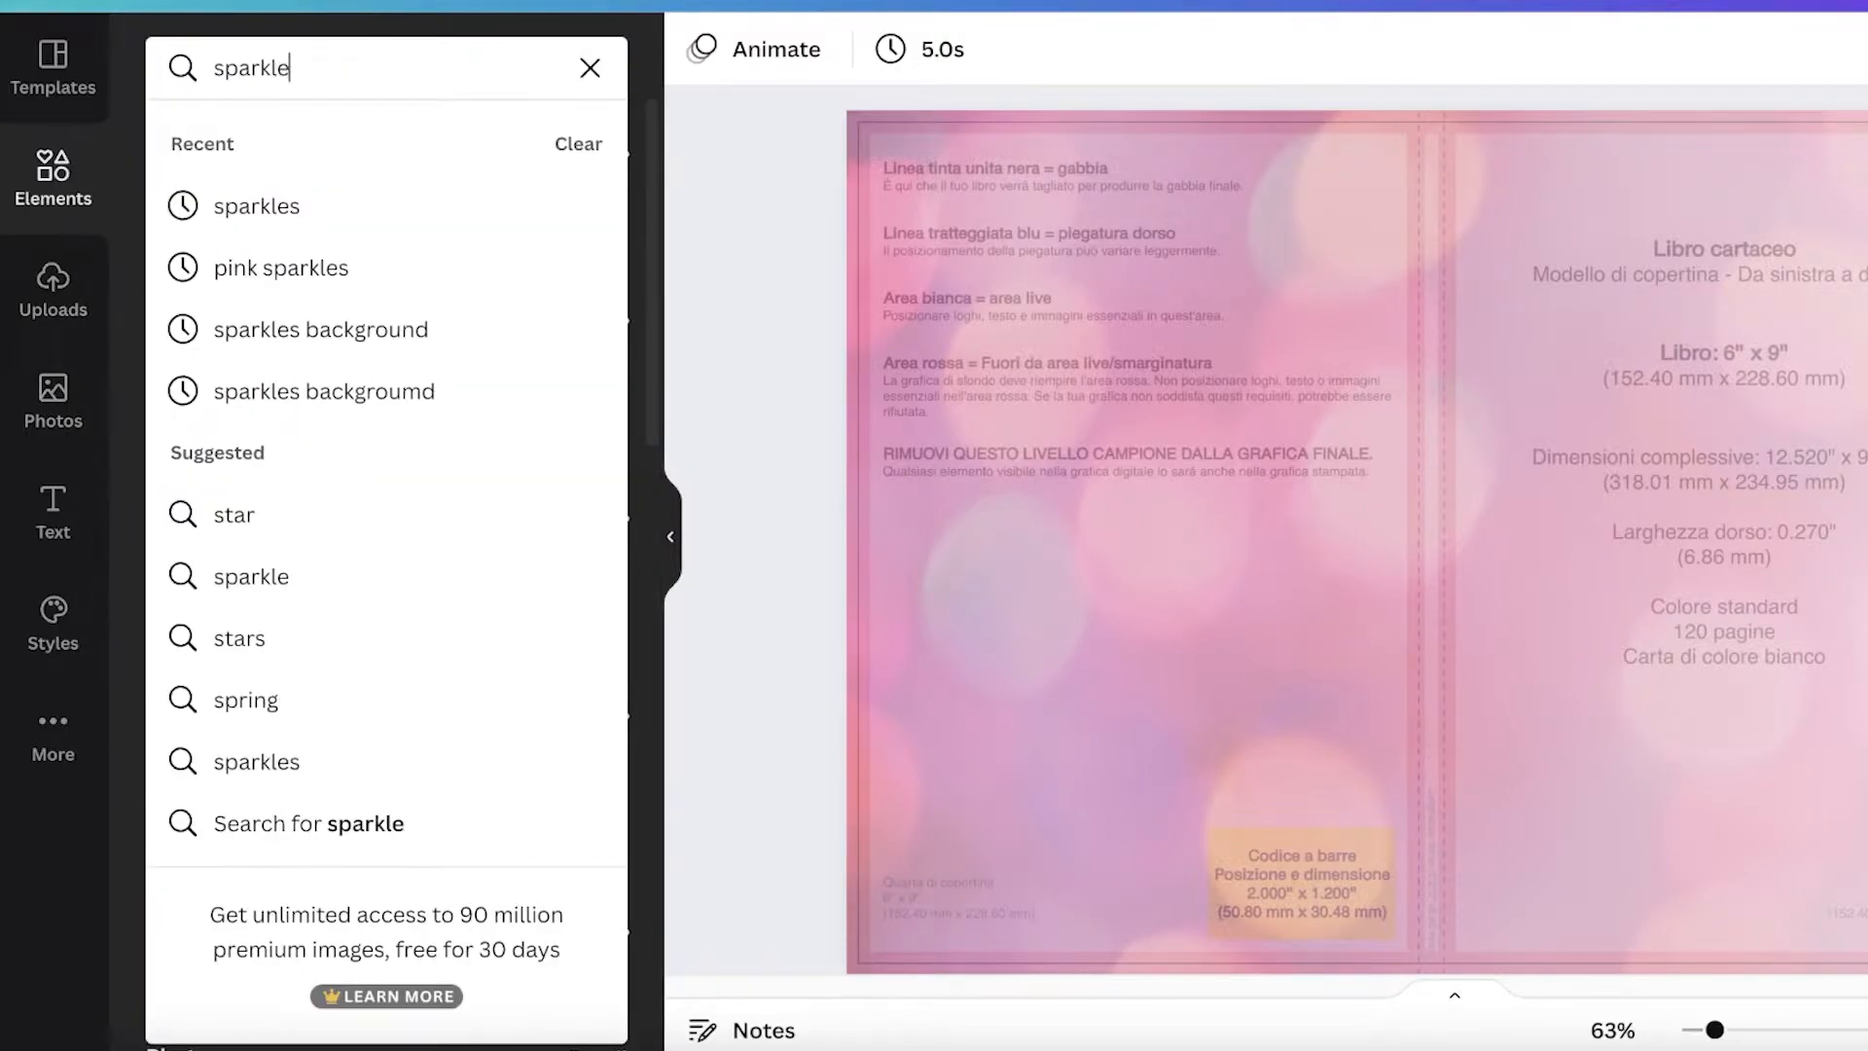
{"action": "type", "text": "e"}
{"action": "key", "text": "Return"}
{"action": "left_click", "coordinate": [375, 156]}
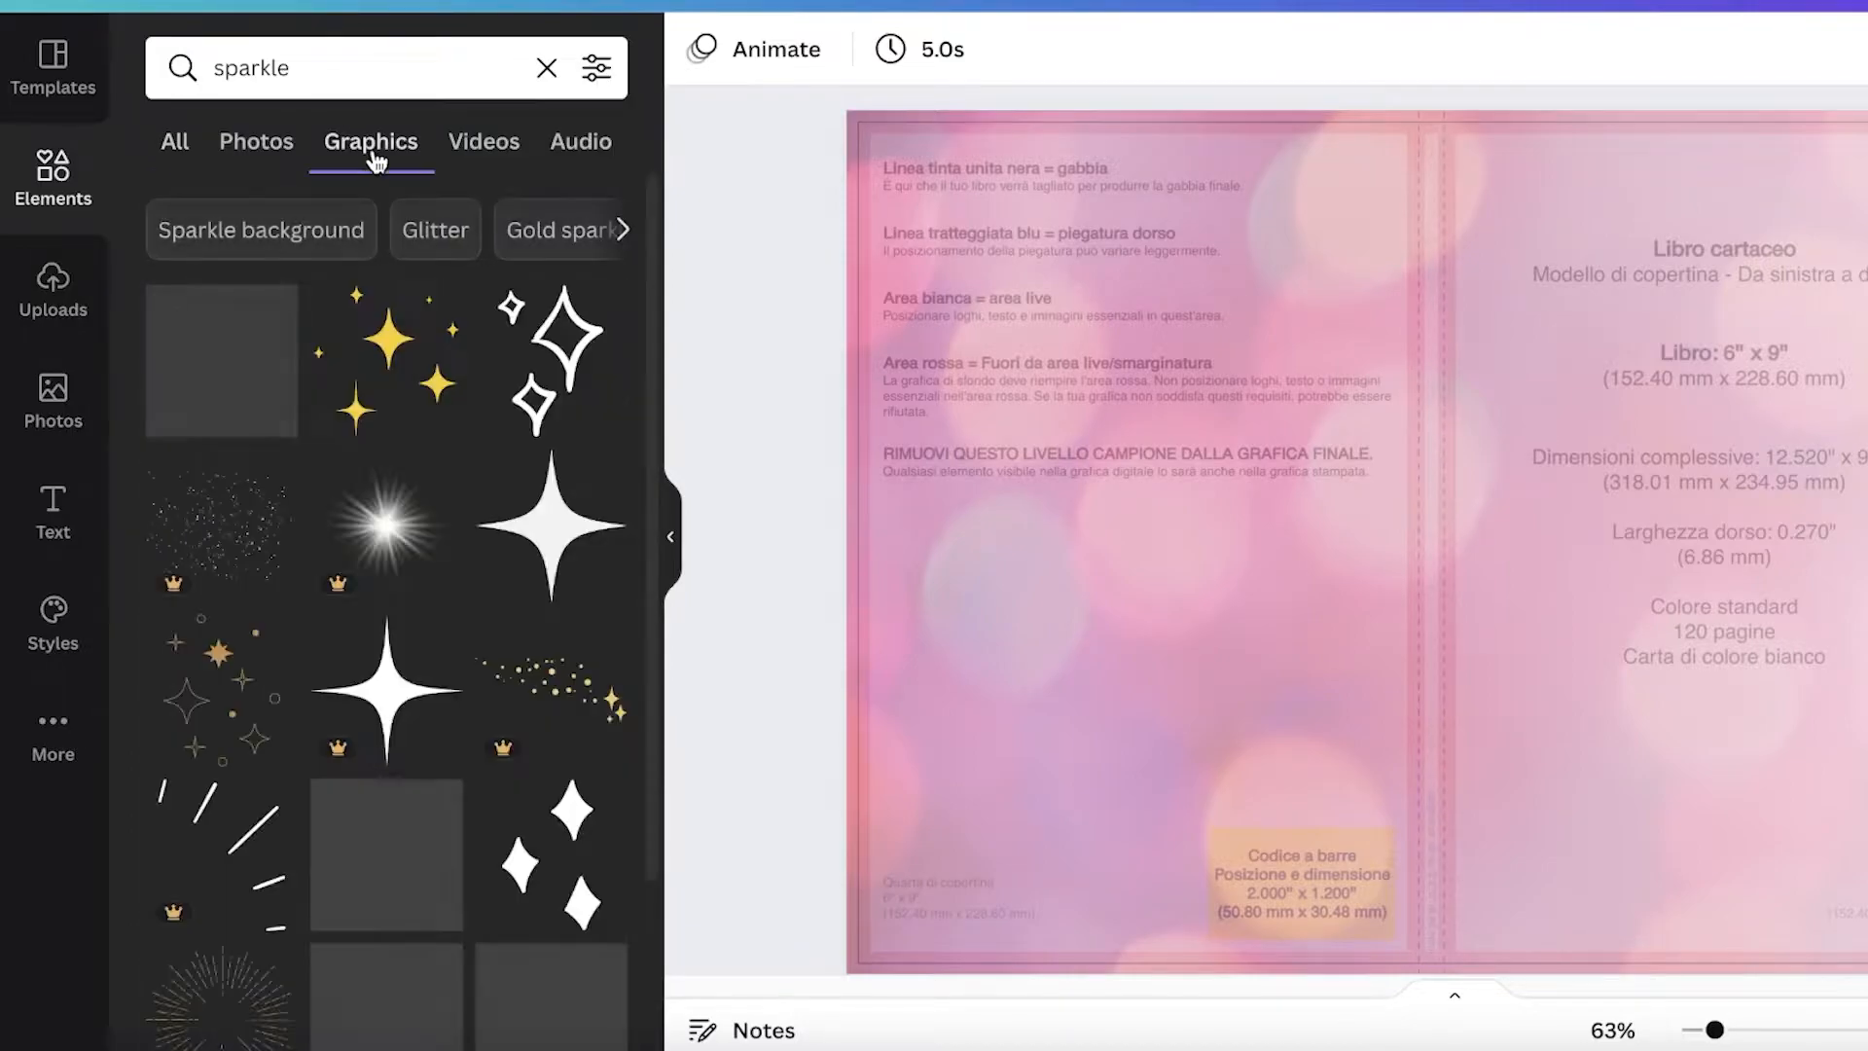
Step: Add a white sparkle graphic, shrink it and place it in the top-left corner of the front cover
{"action": "left_click", "coordinate": [587, 511]}
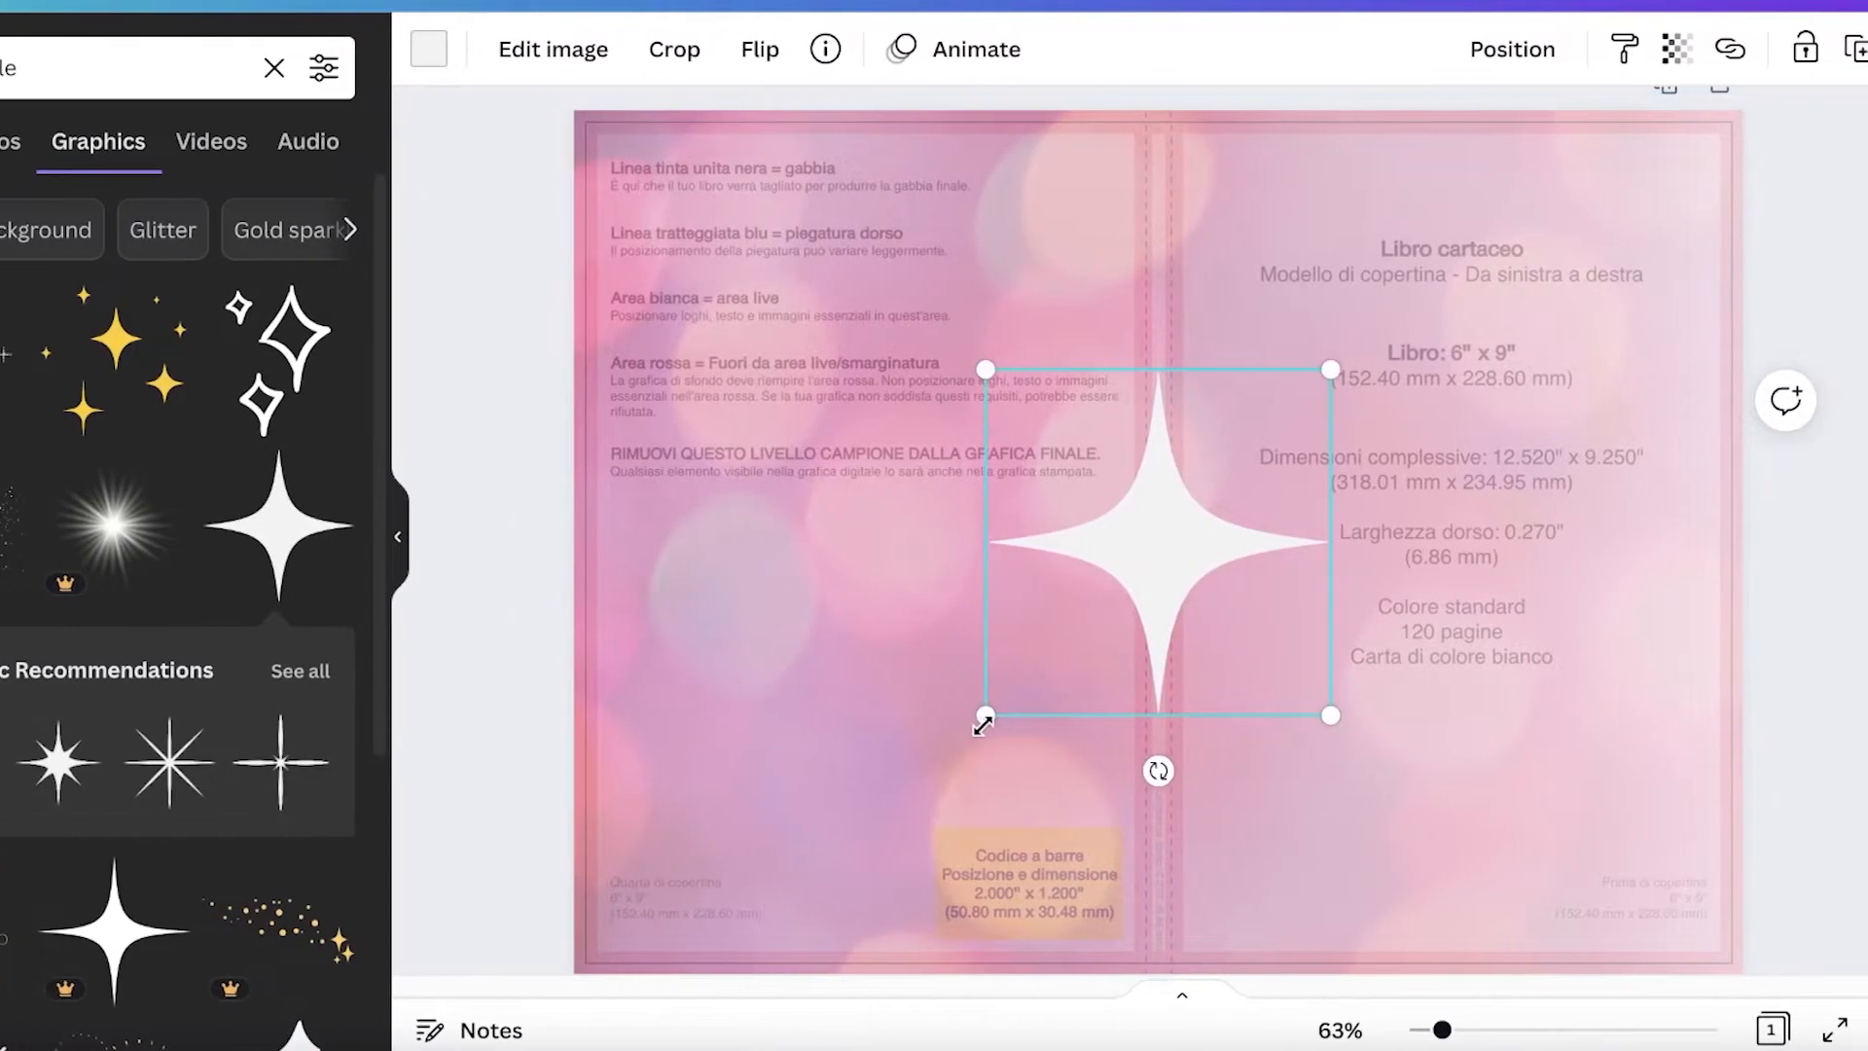
{"action": "left_click_drag", "start_coordinate": [1259, 717], "coordinate": [1540, 559]}
{"action": "left_click_drag", "start_coordinate": [1243, 558], "coordinate": [1196, 169]}
{"action": "left_click", "coordinate": [1826, 225]}
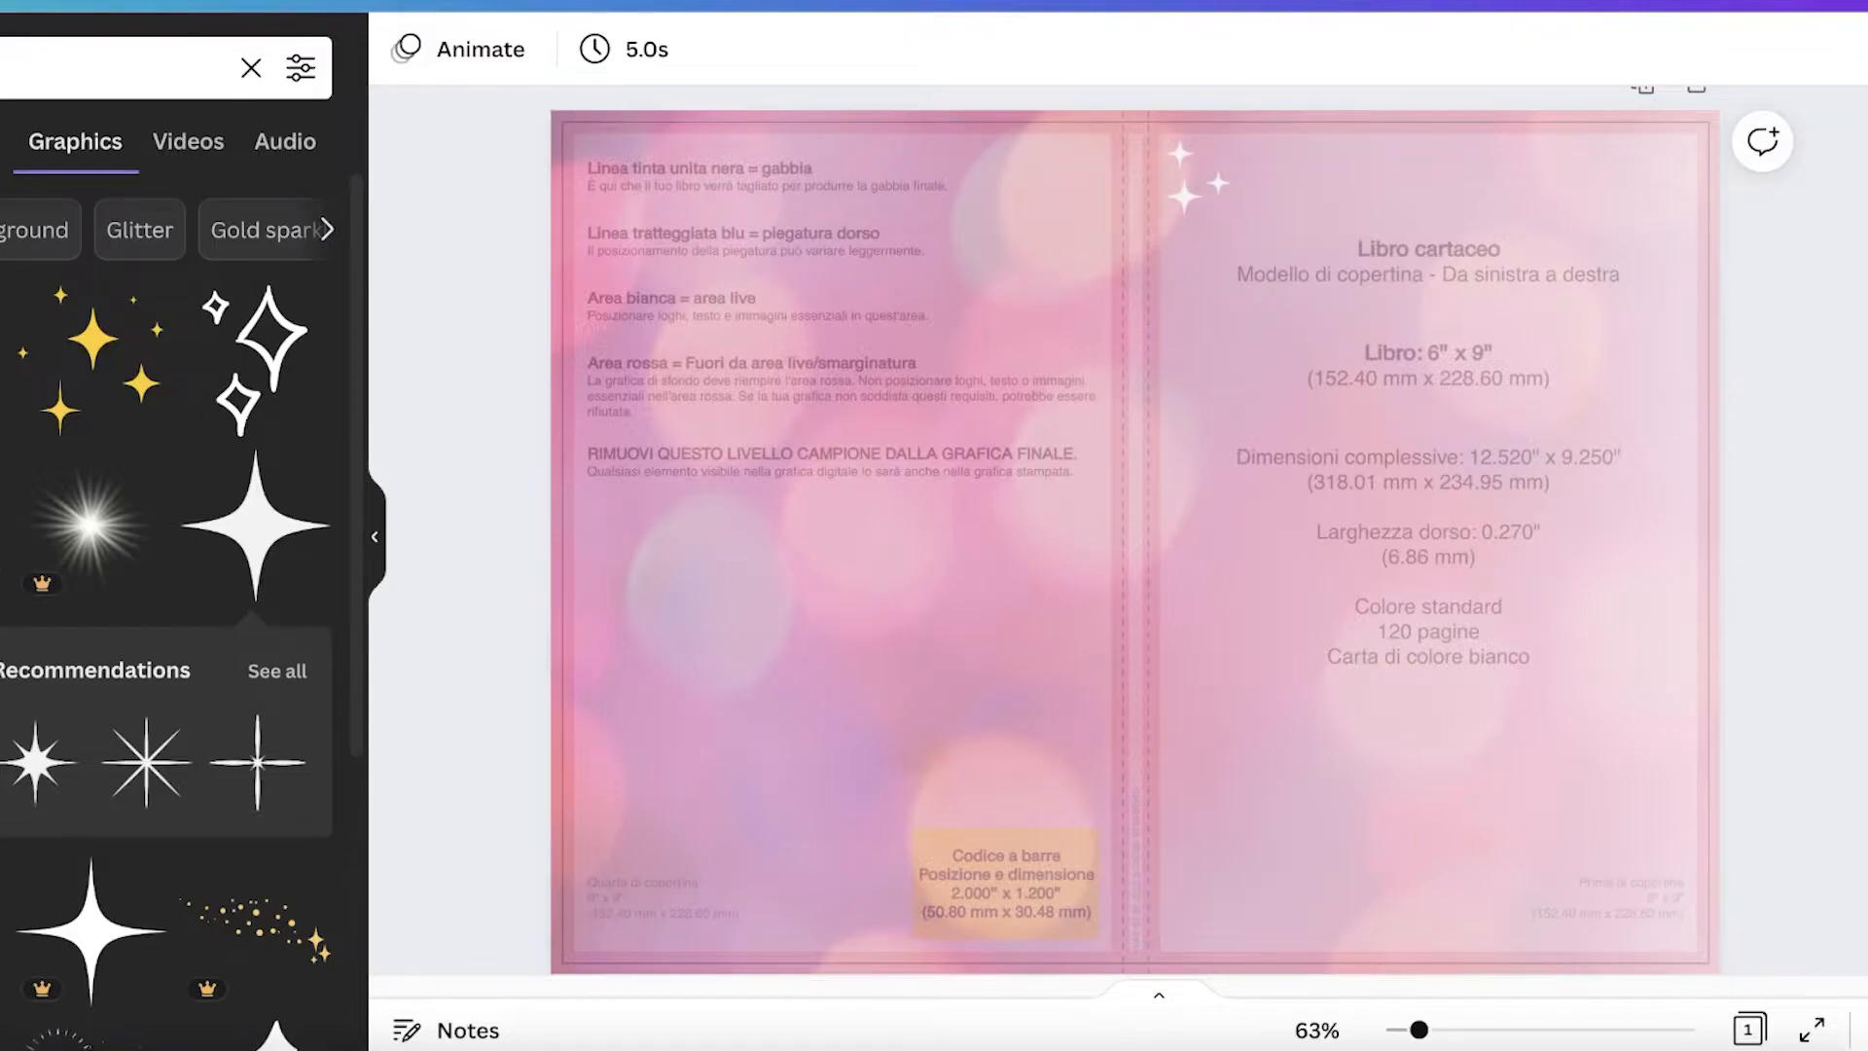
Step: Search the element graphics for stripe
{"action": "scroll", "coordinate": [117, 363], "scroll_direction": "down", "scroll_amount": 5}
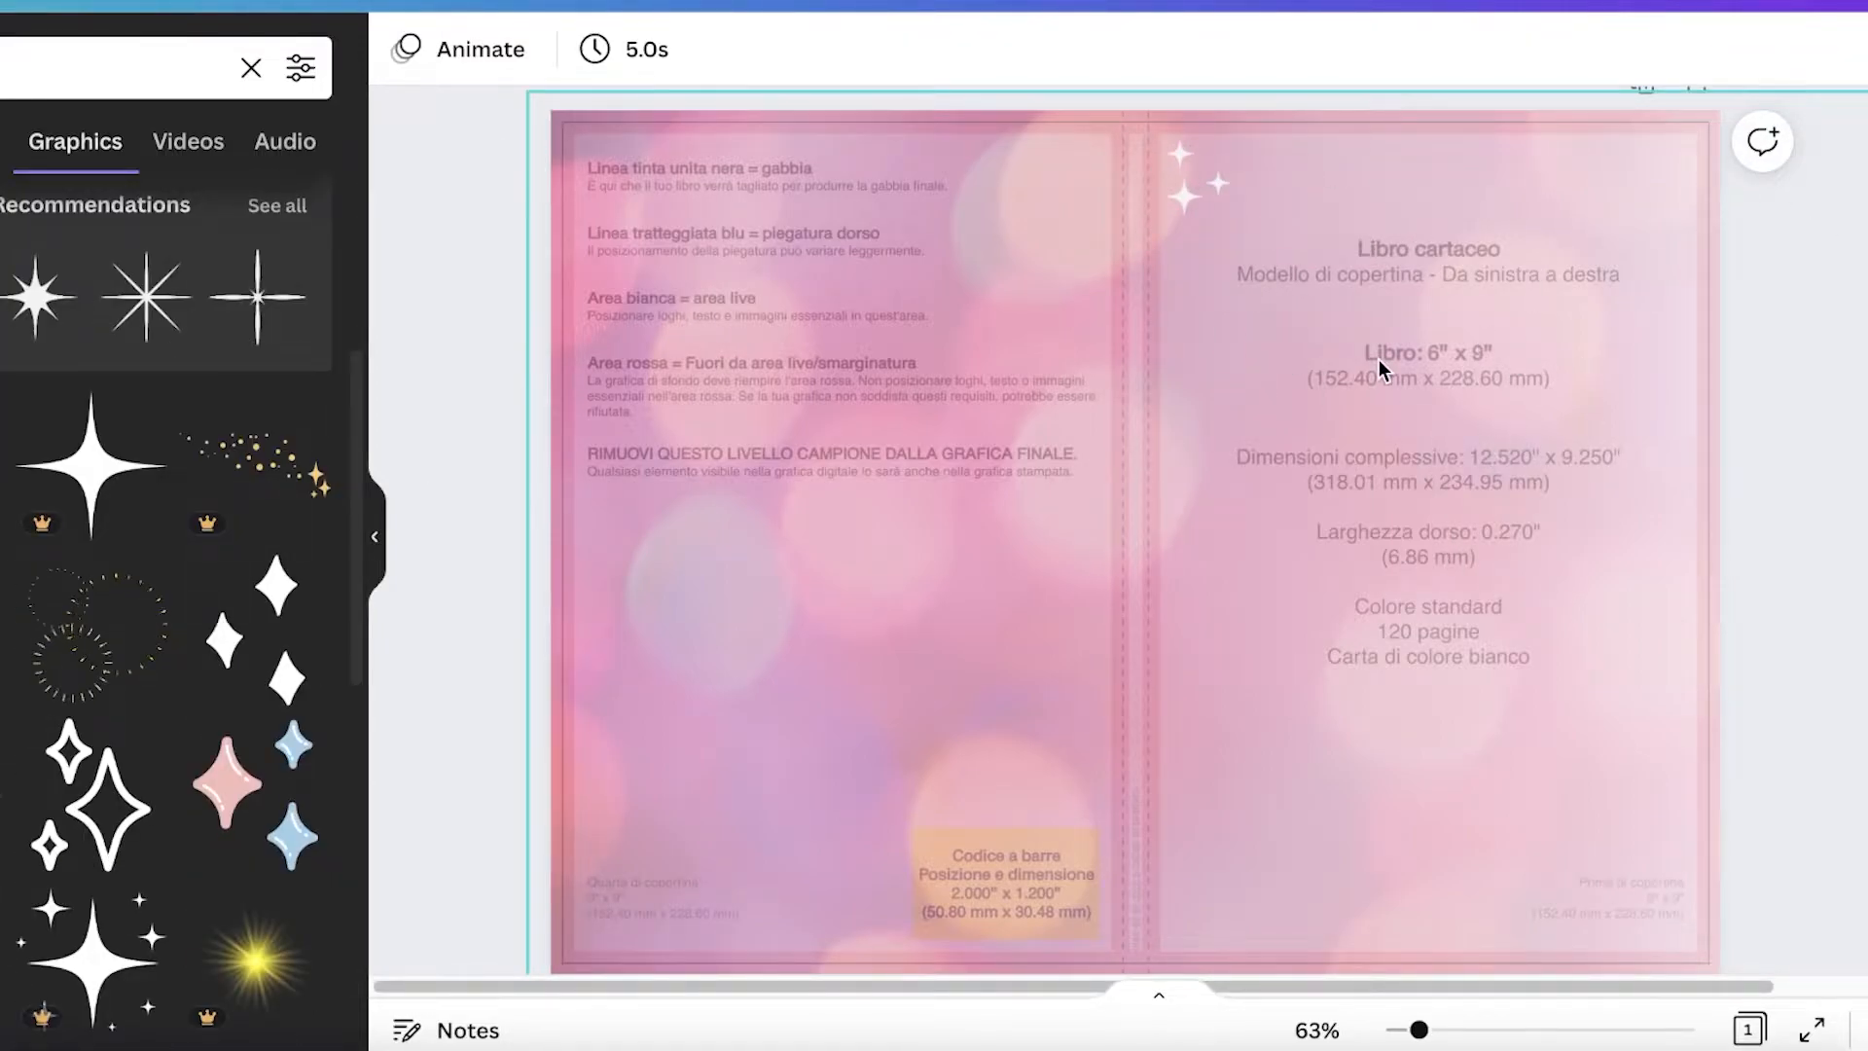
{"action": "left_click", "coordinate": [251, 68]}
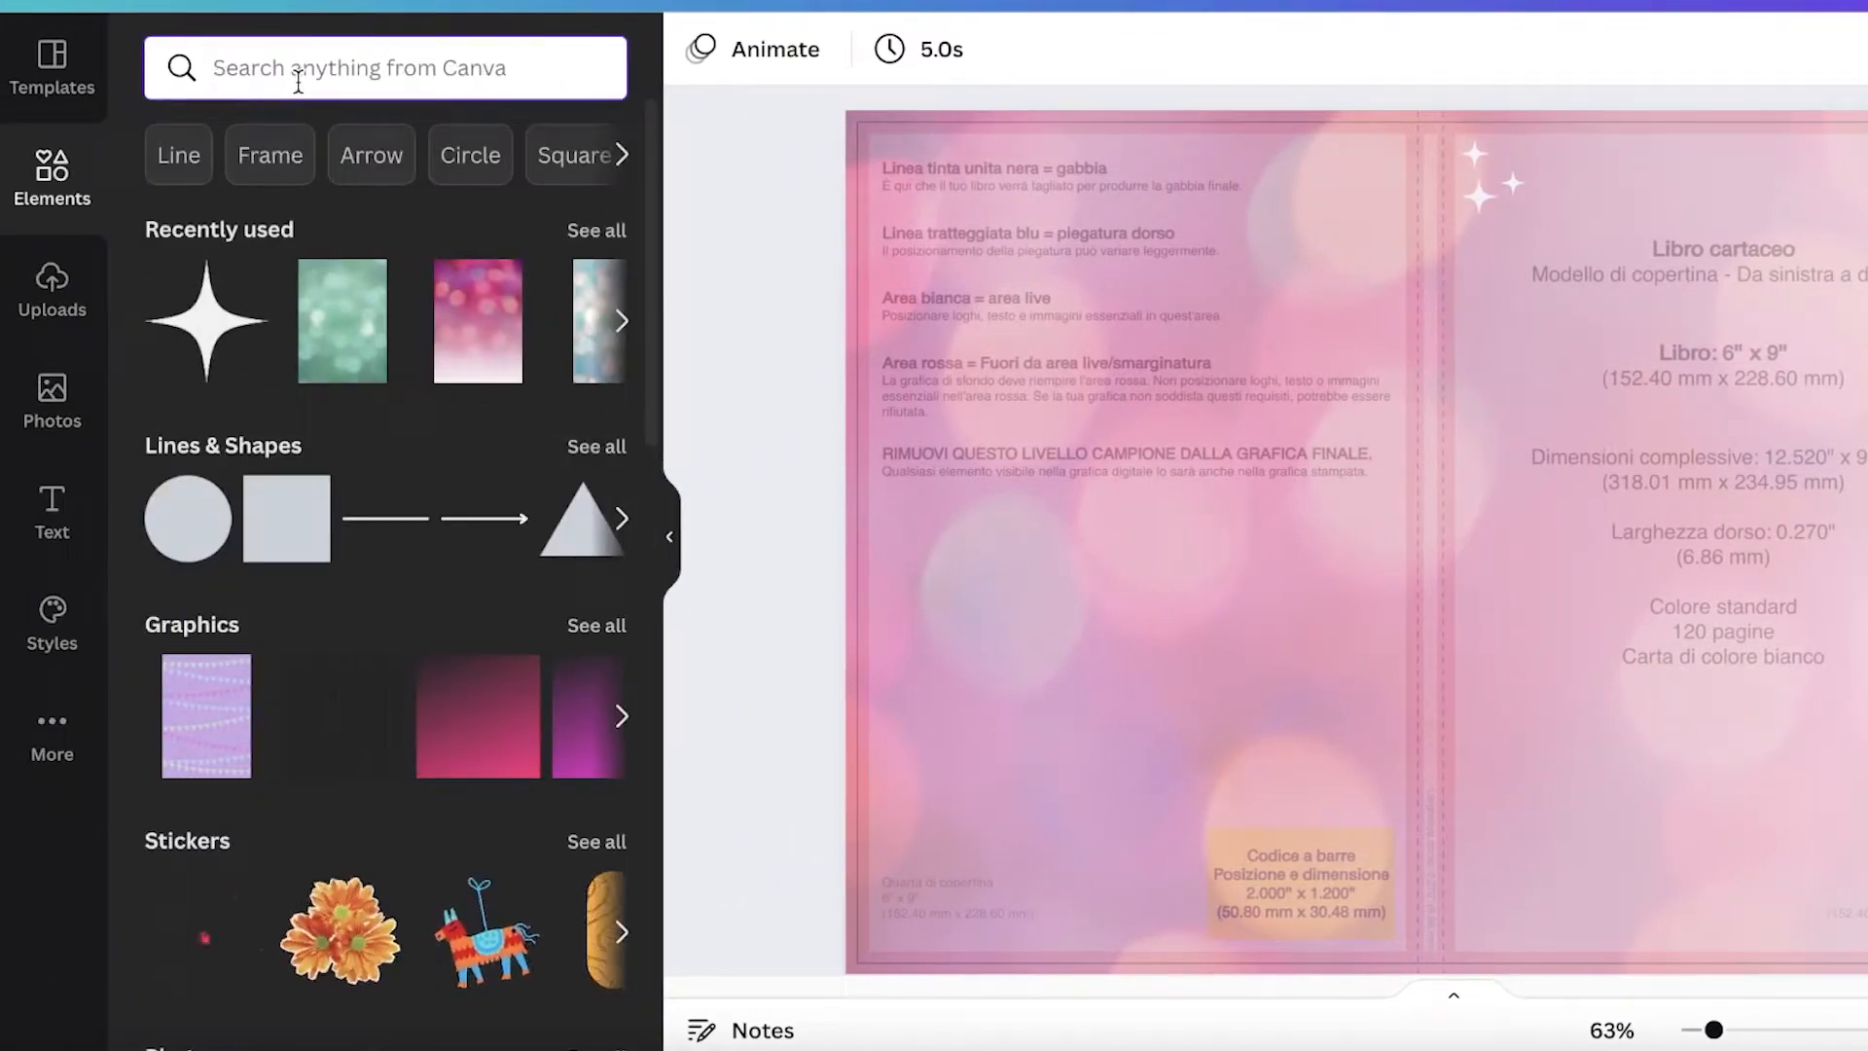
{"action": "type", "text": "stripe"}
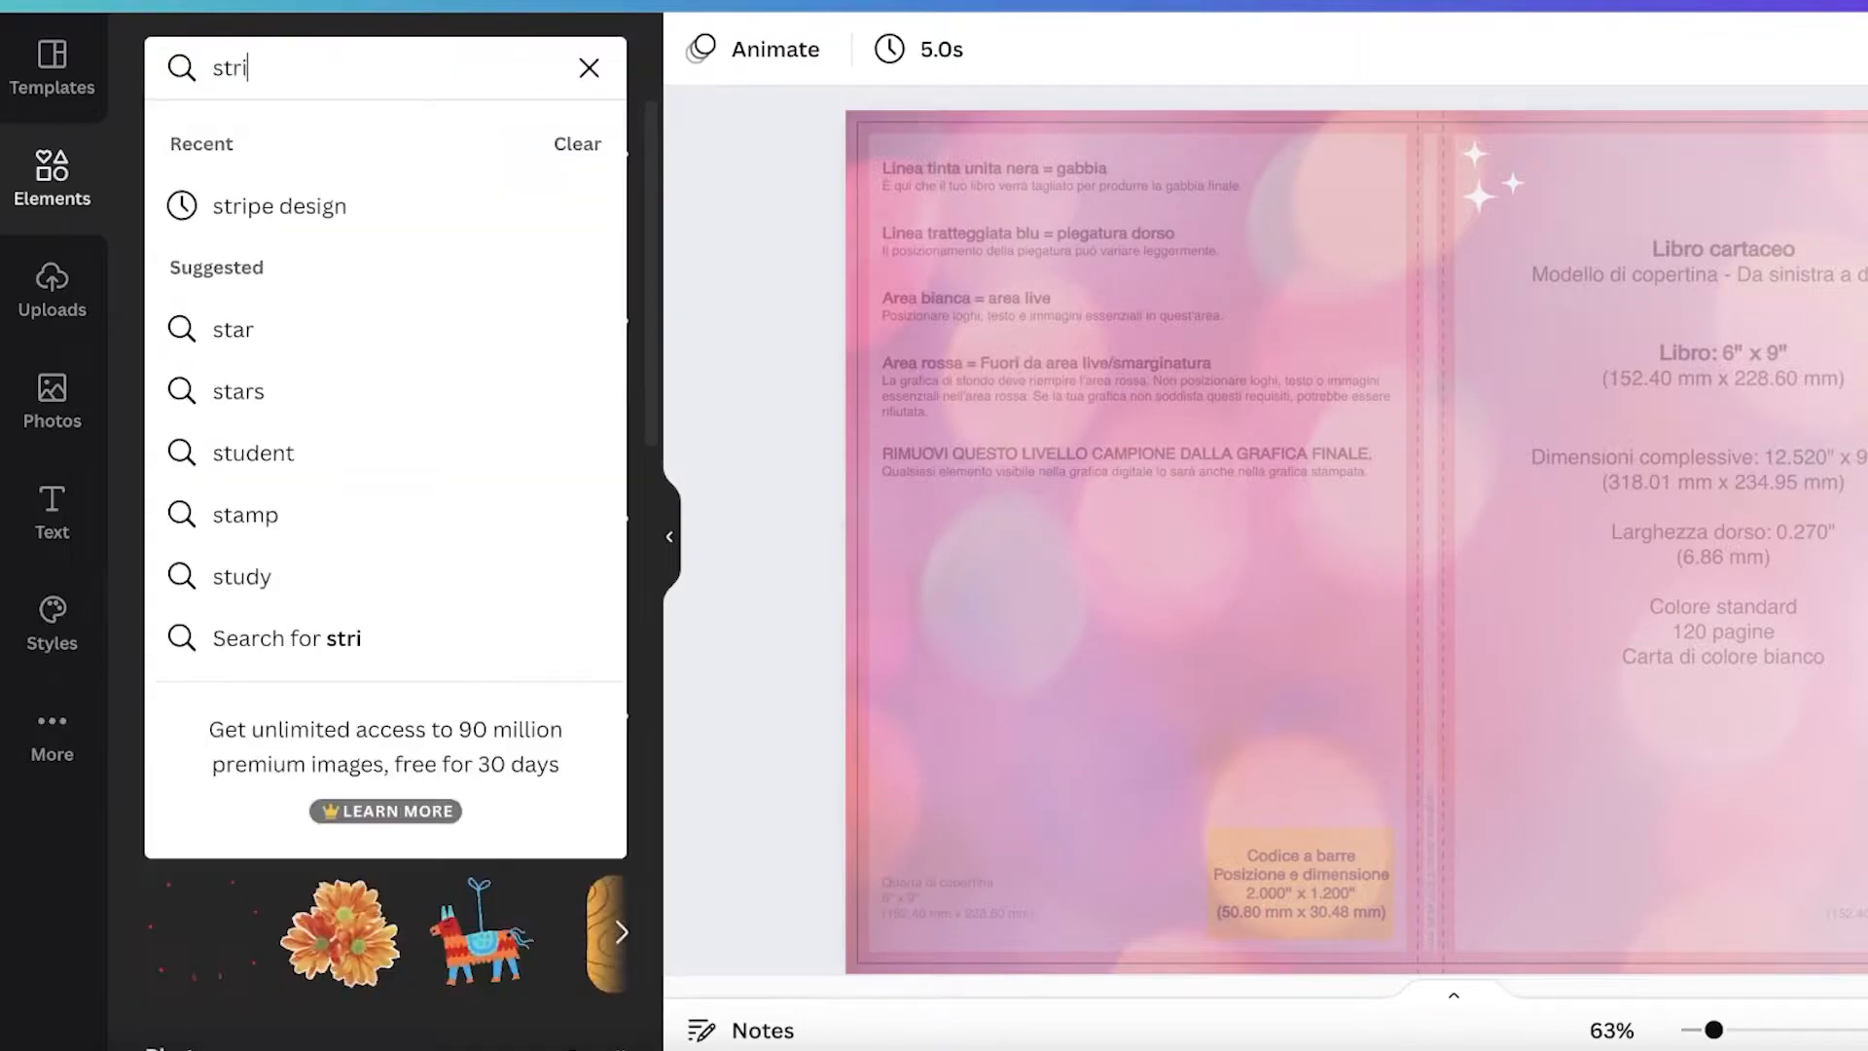
{"action": "key", "text": "Return"}
{"action": "left_click", "coordinate": [341, 156]}
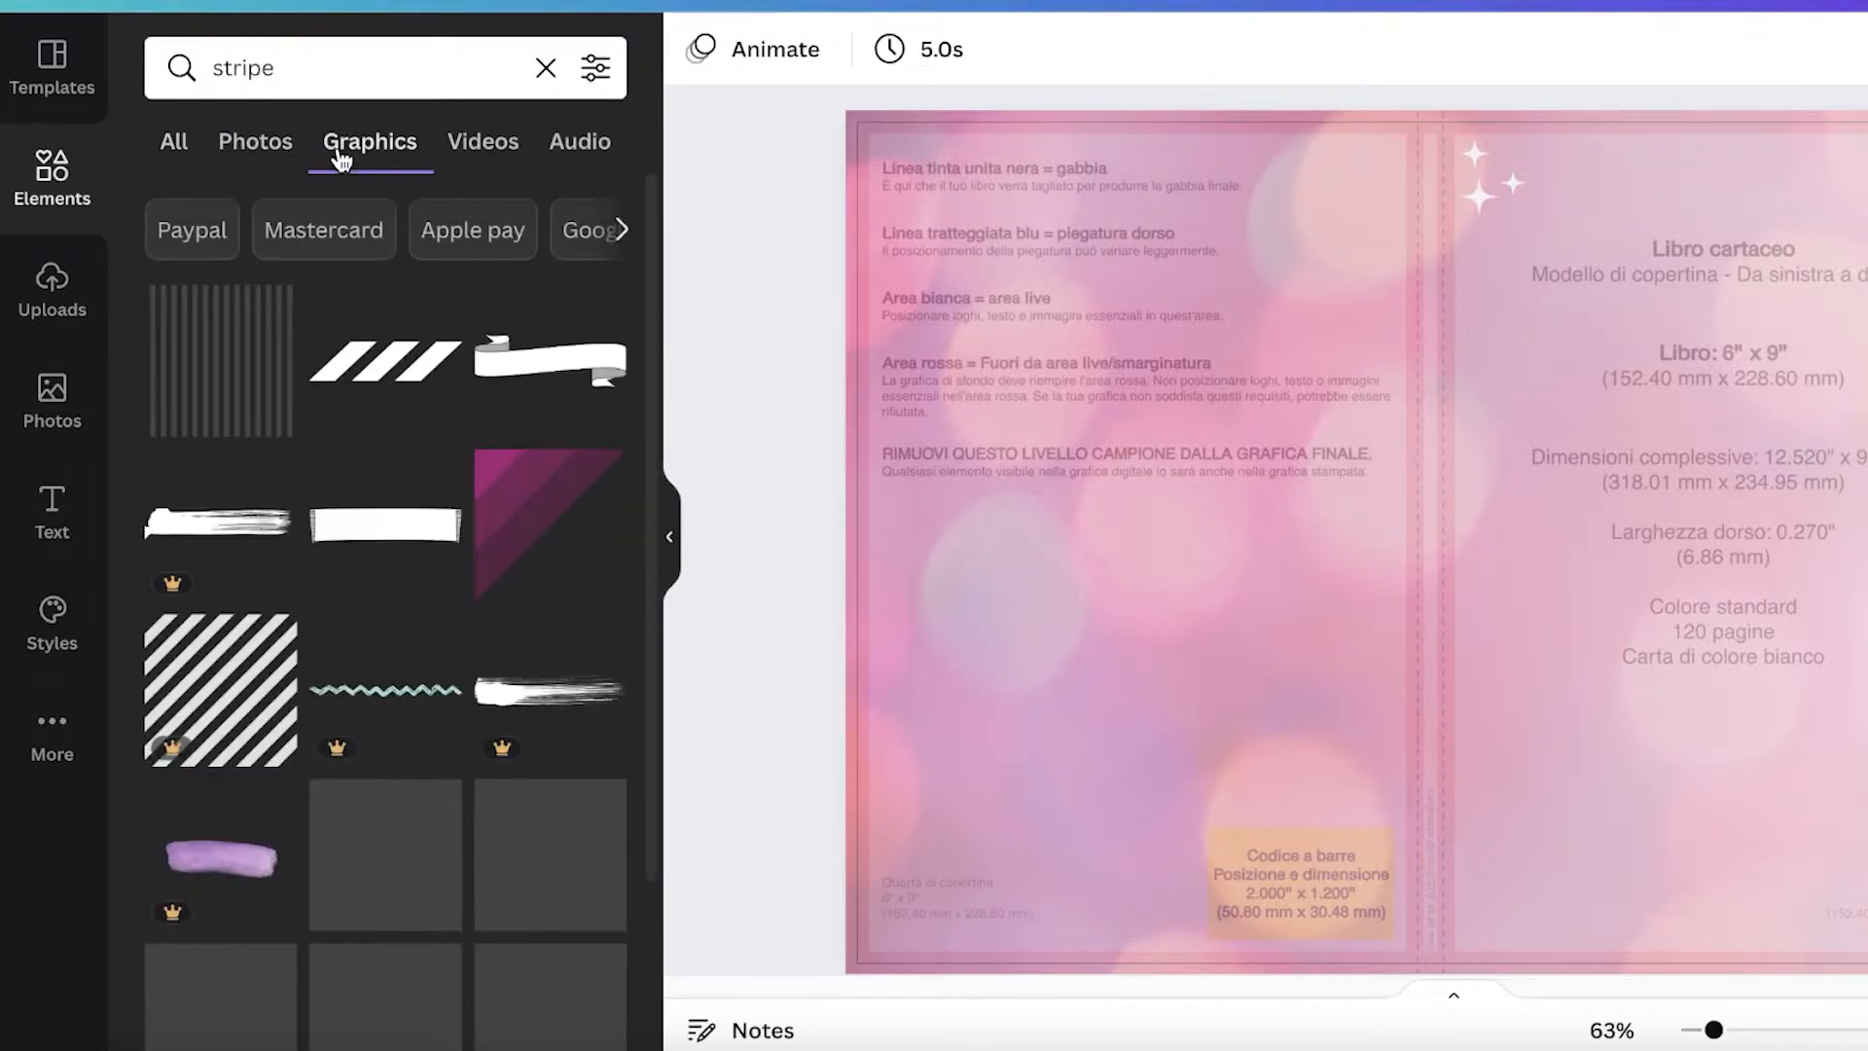
{"action": "scroll", "coordinate": [545, 364], "scroll_direction": "down", "scroll_amount": 3}
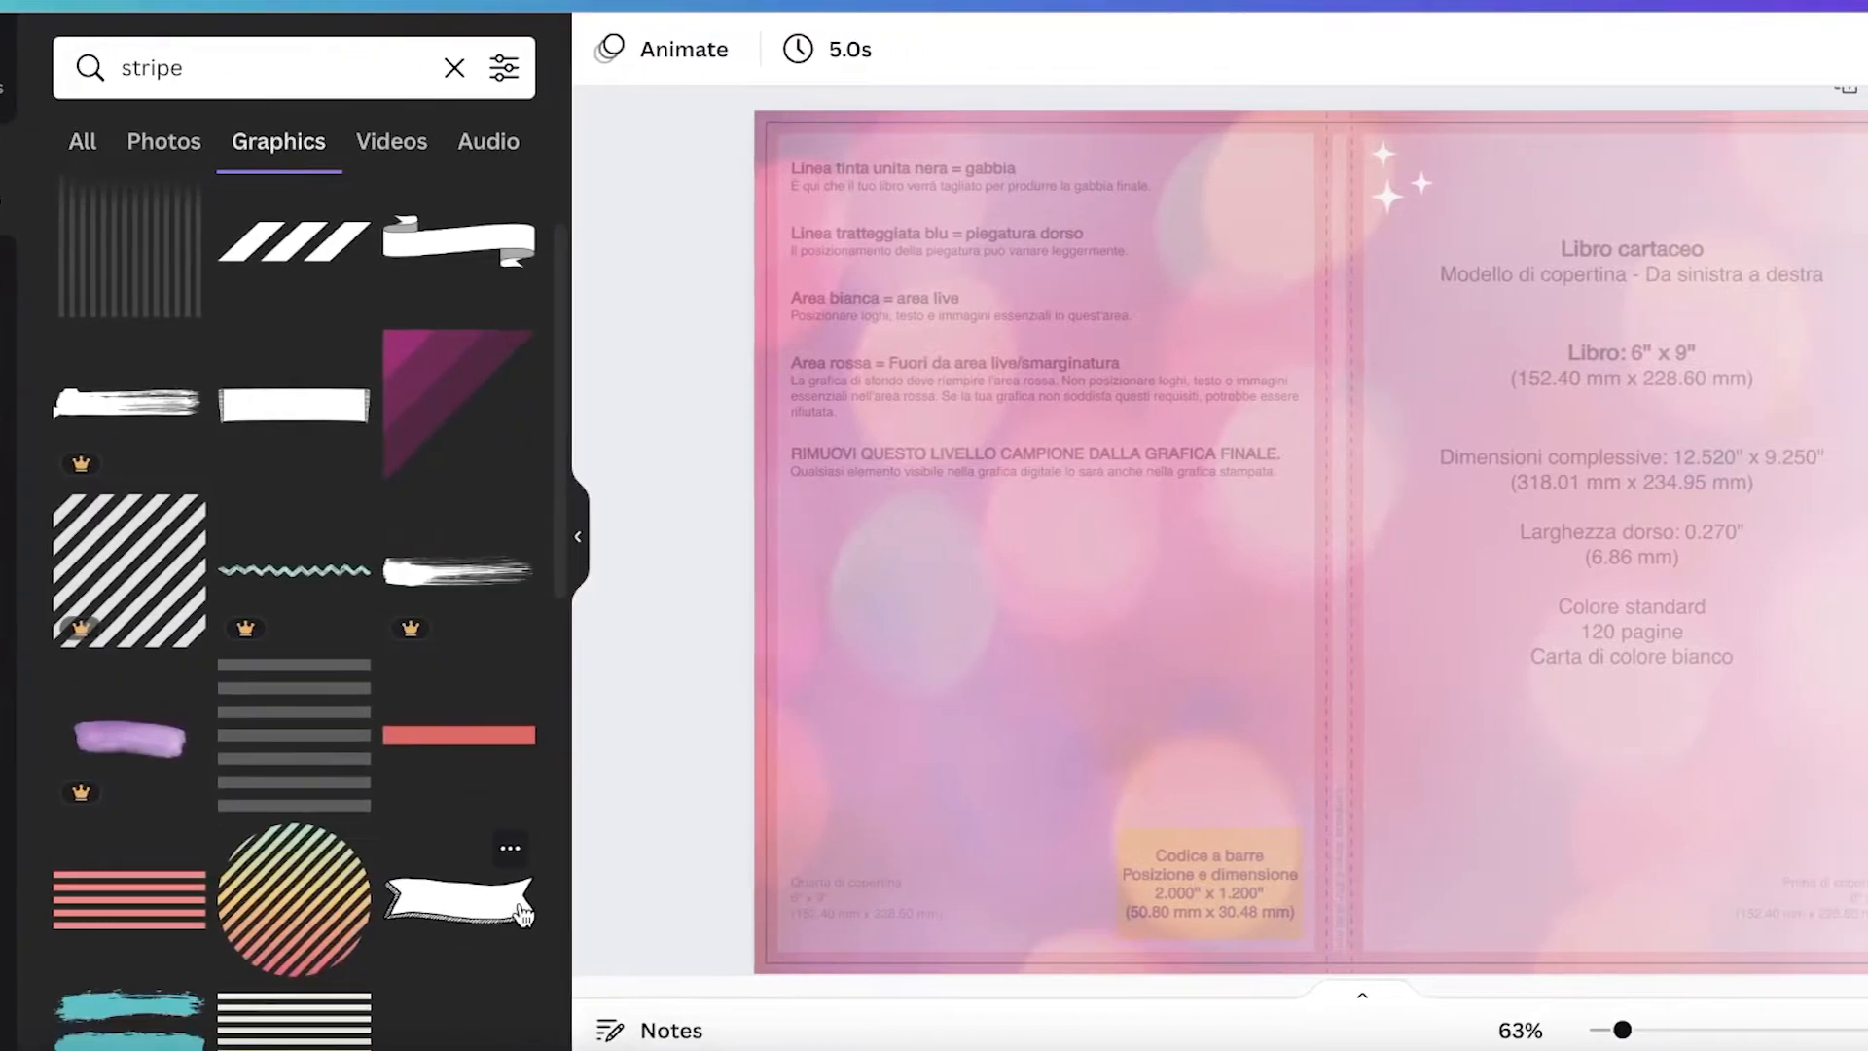
Step: Add a white ribbon banner graphic, resize it and place it in the upper part of the front cover
{"action": "left_click", "coordinate": [612, 912]}
{"action": "left_click_drag", "start_coordinate": [1228, 576], "coordinate": [1503, 509]}
{"action": "left_click_drag", "start_coordinate": [1673, 537], "coordinate": [1460, 450]}
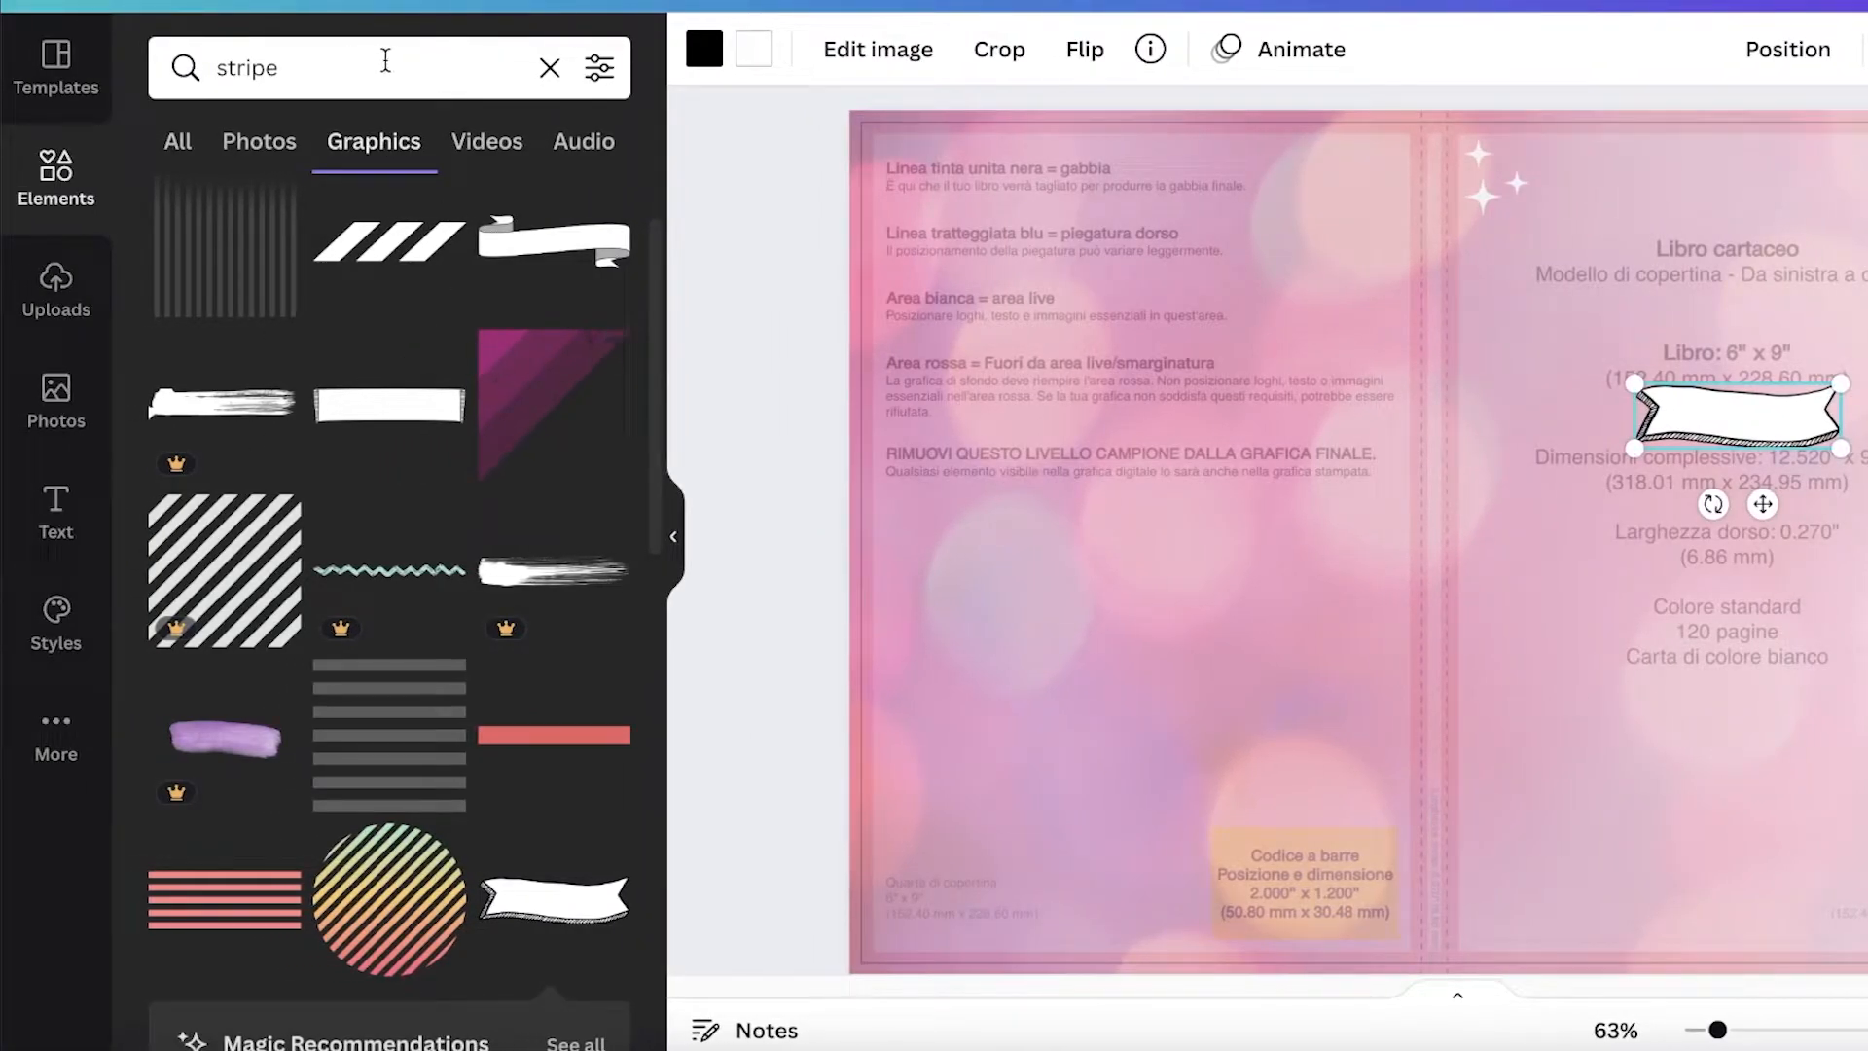
Step: Add a font combination text block, keep only its heading and change it to THIS JOURNAL BELONGS TO
{"action": "left_click", "coordinate": [58, 510]}
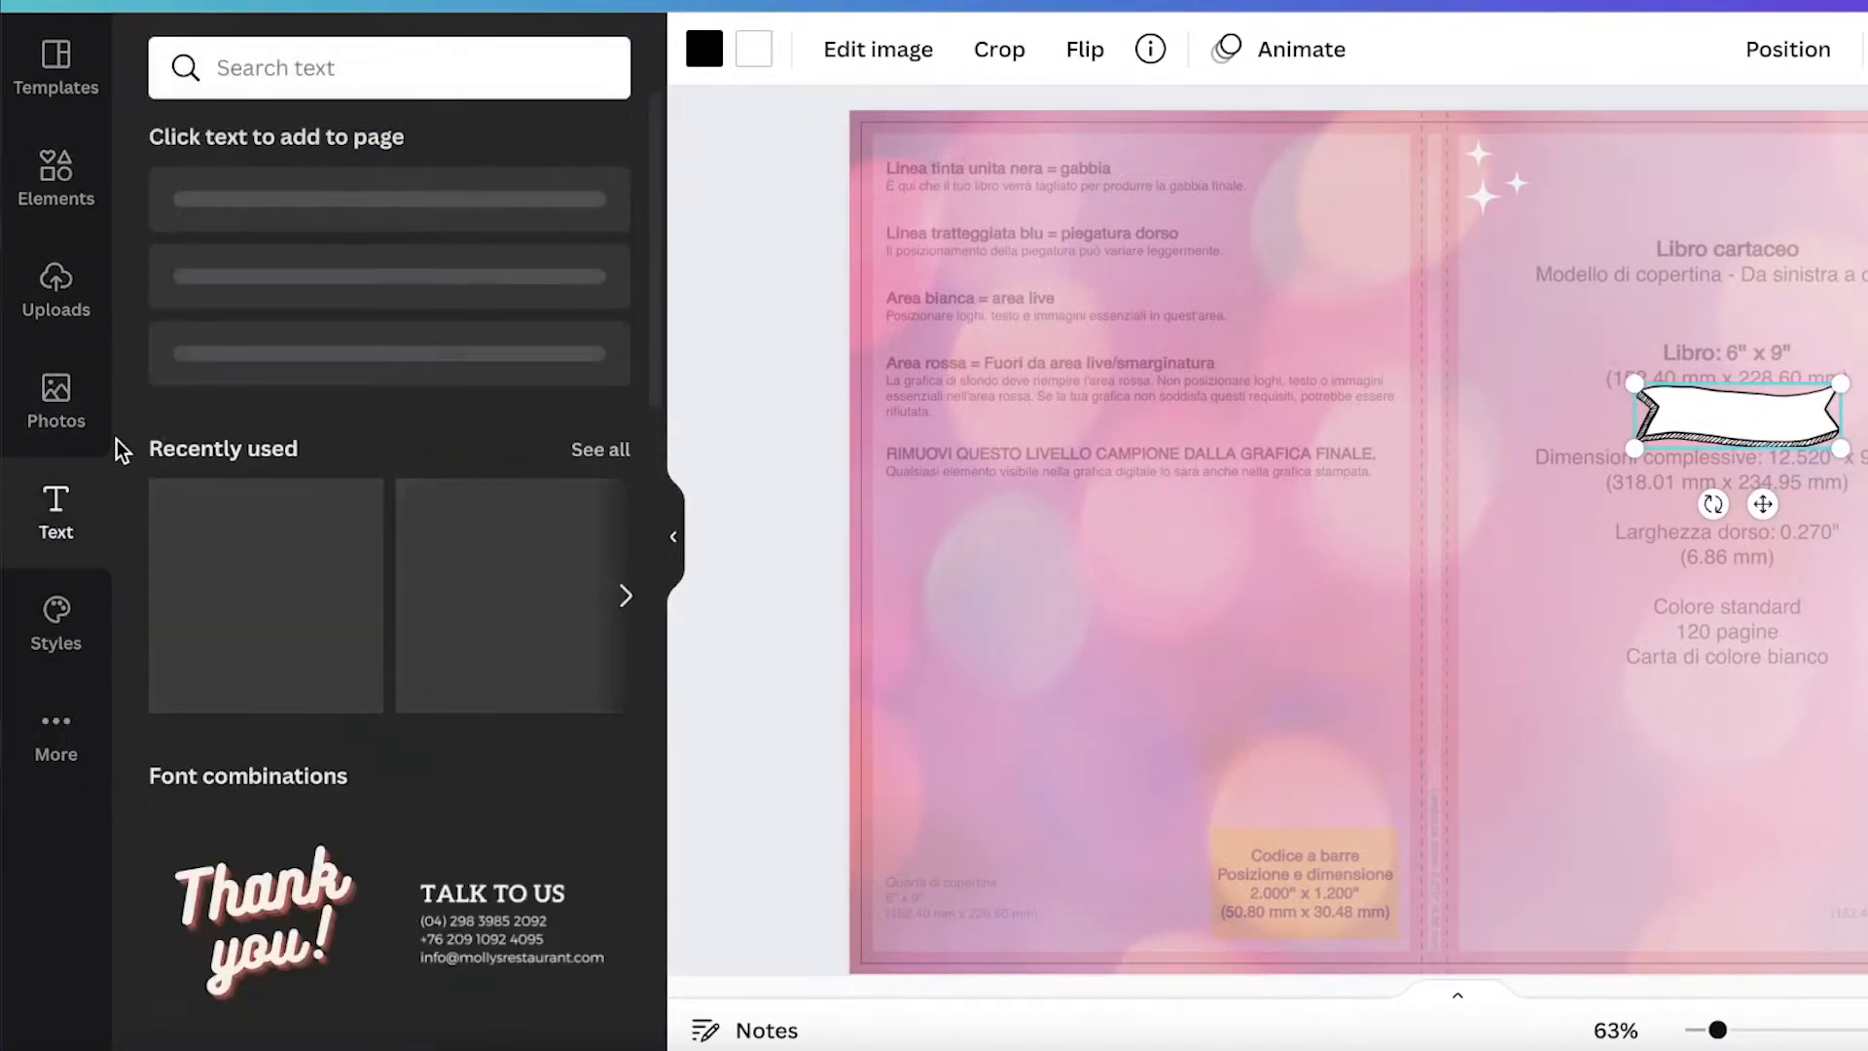
{"action": "scroll", "coordinate": [342, 605], "scroll_direction": "down", "scroll_amount": 10}
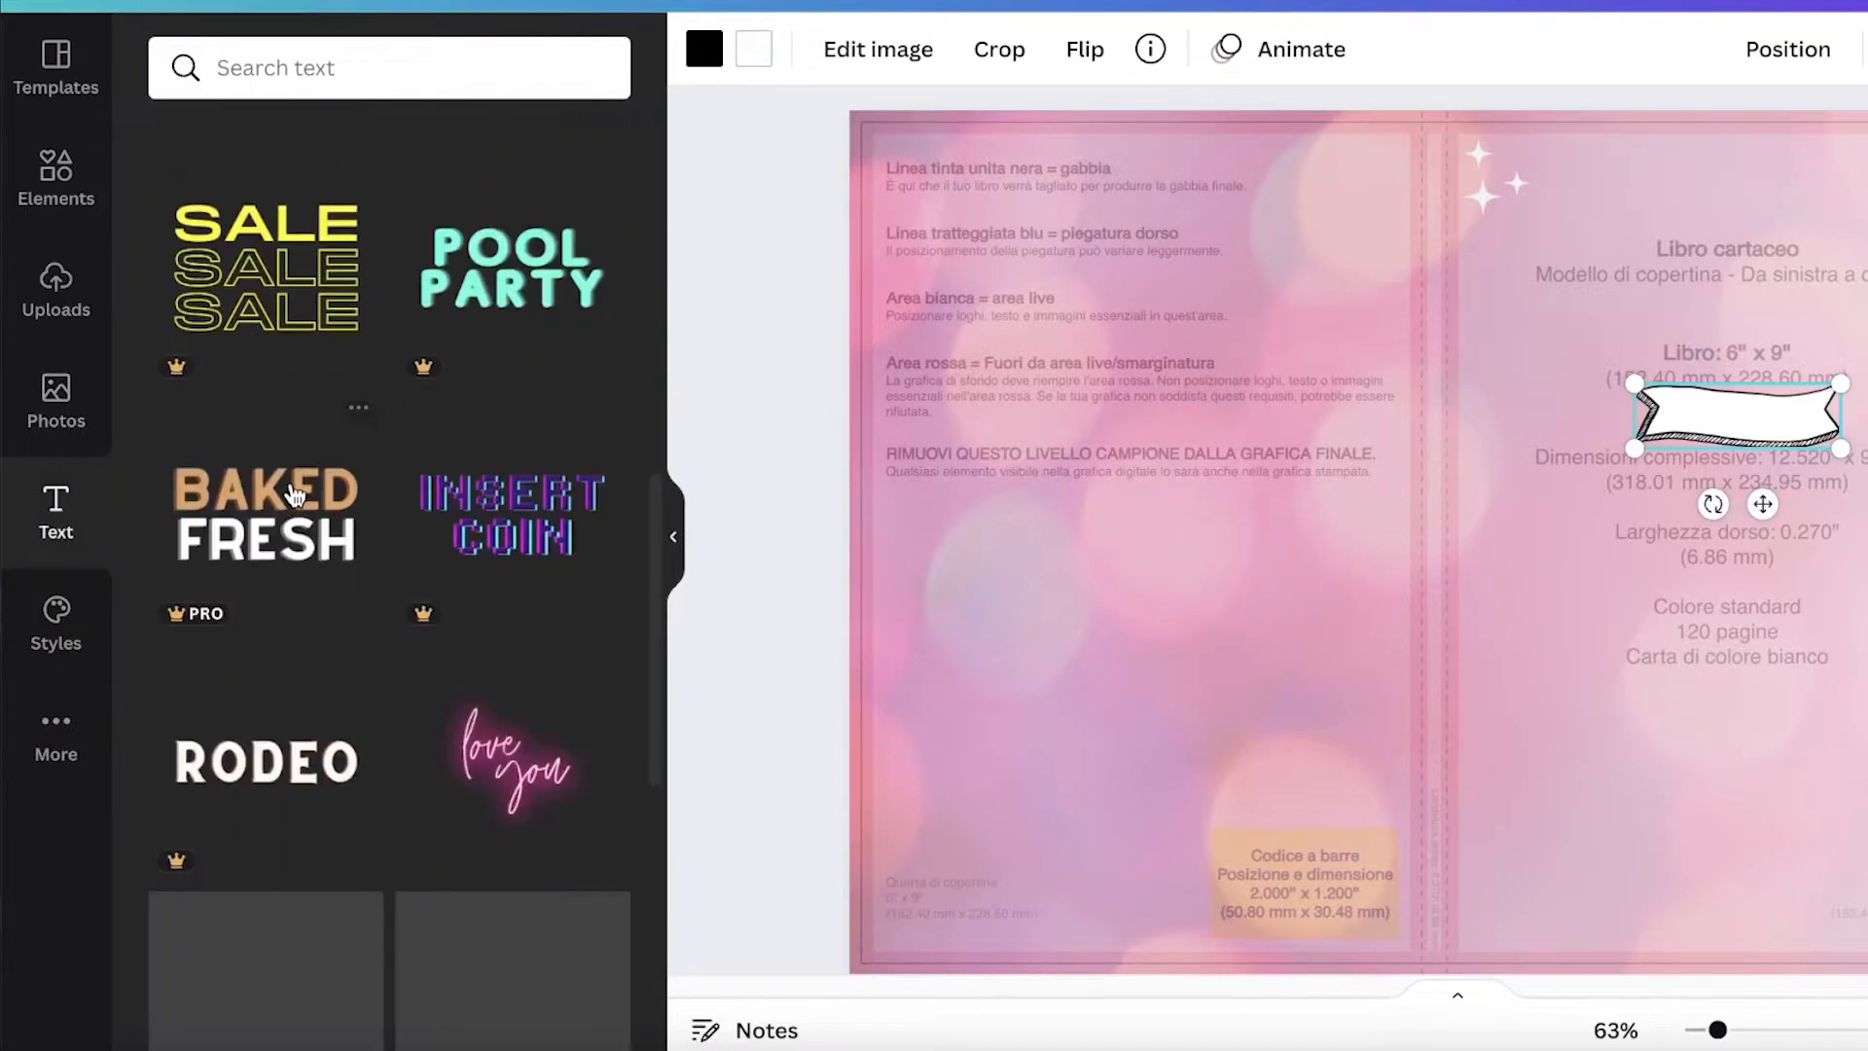
{"action": "scroll", "coordinate": [491, 370], "scroll_direction": "up", "scroll_amount": 3}
{"action": "scroll", "coordinate": [510, 329], "scroll_direction": "up", "scroll_amount": 5}
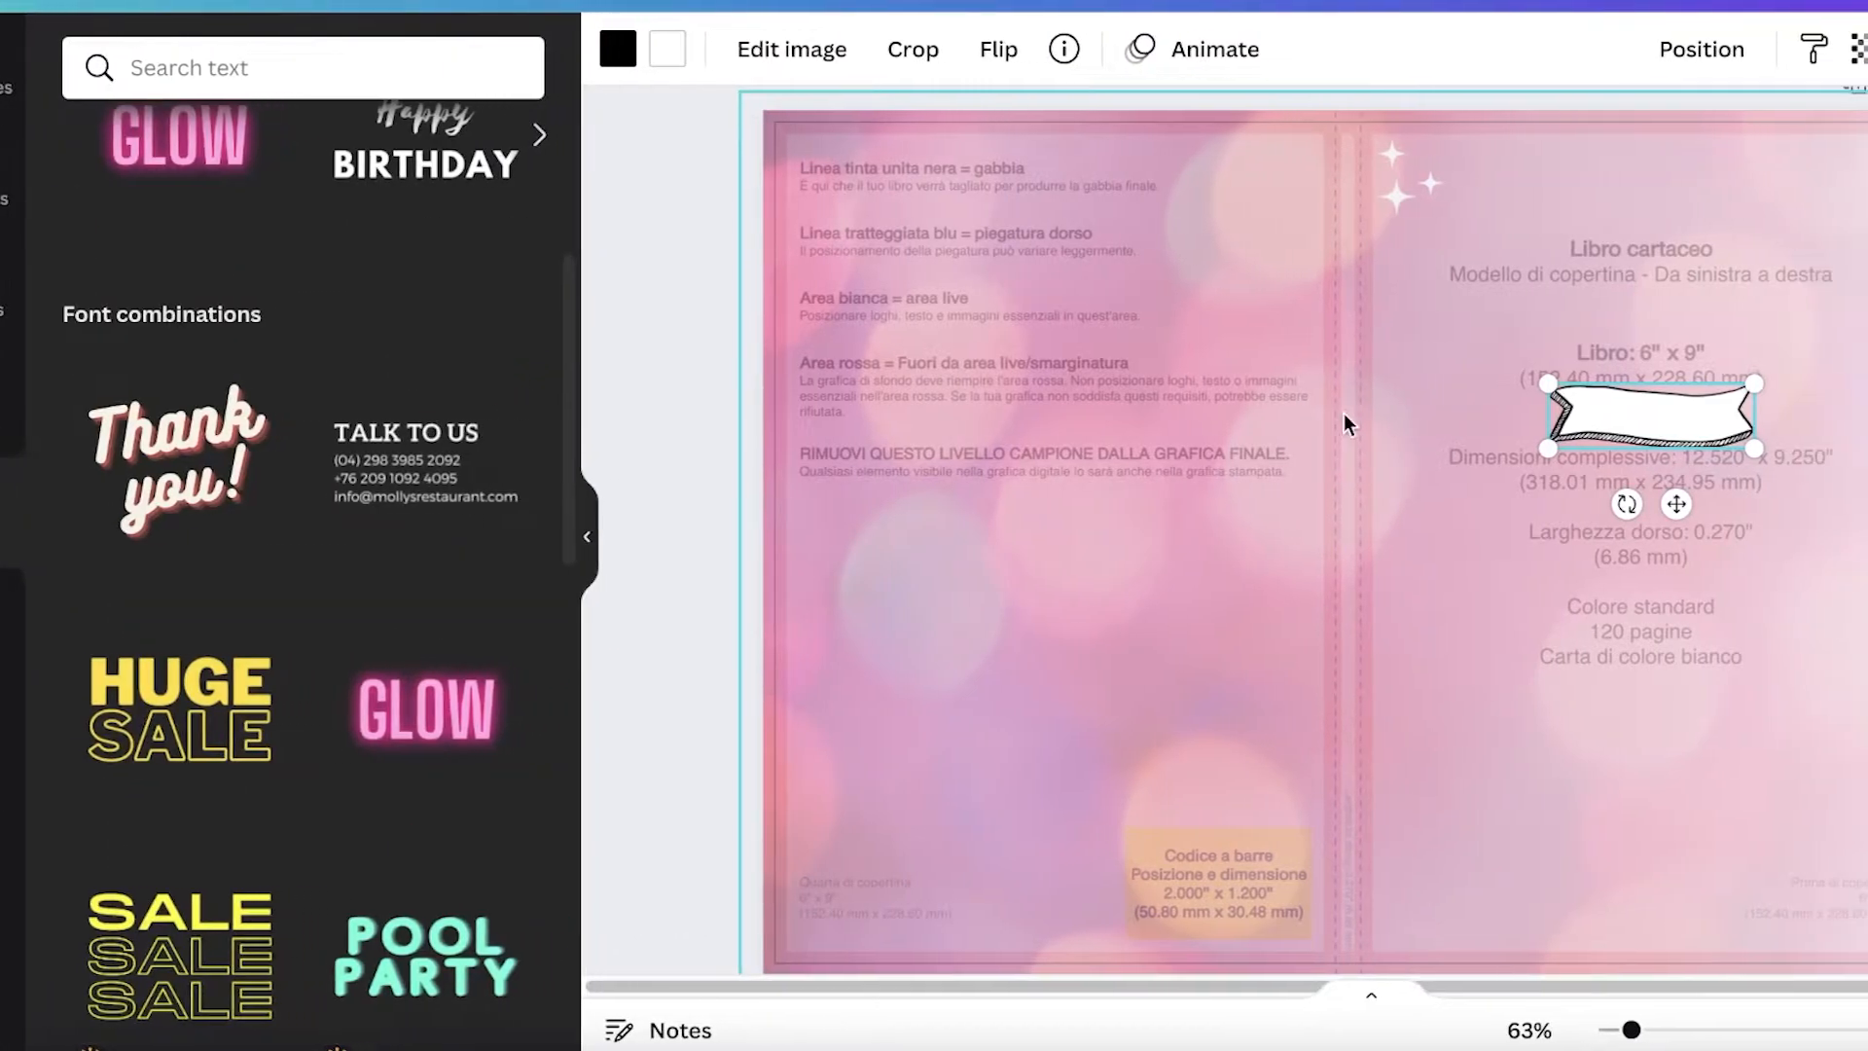
{"action": "left_click", "coordinate": [1262, 551]}
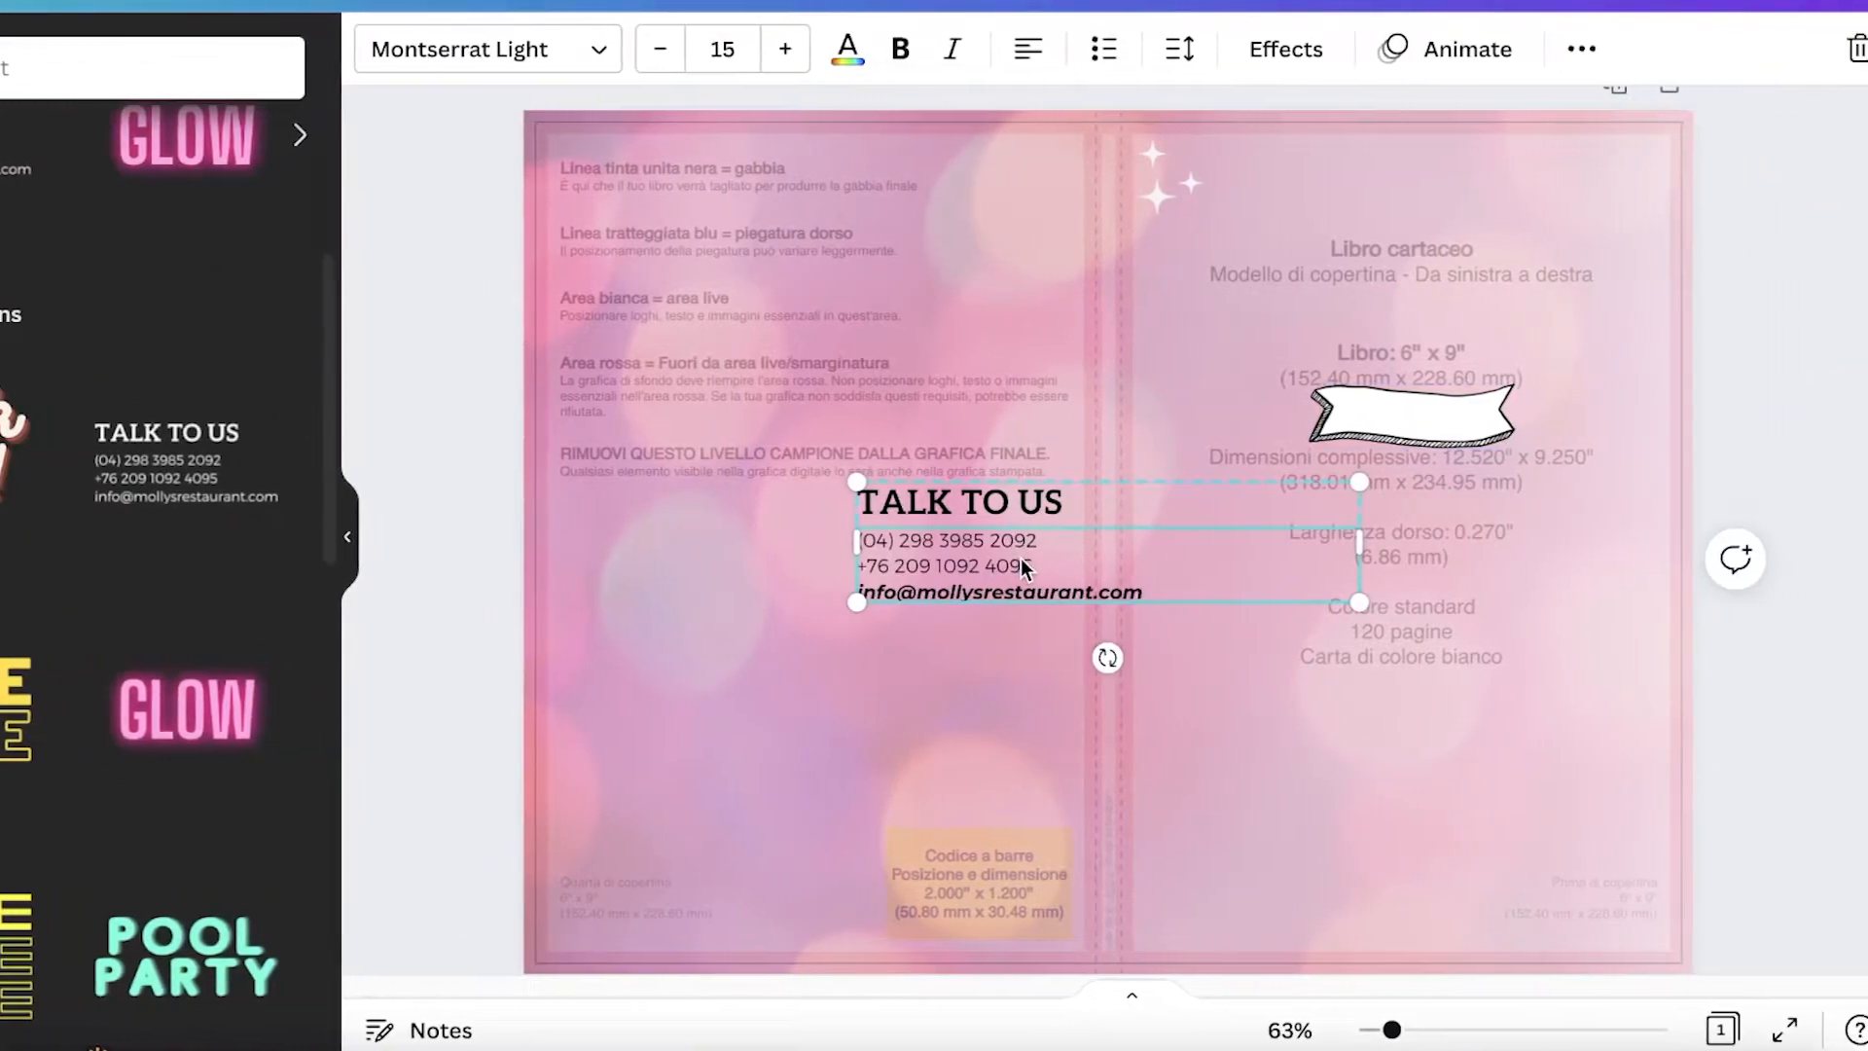
{"action": "key", "text": "Delete"}
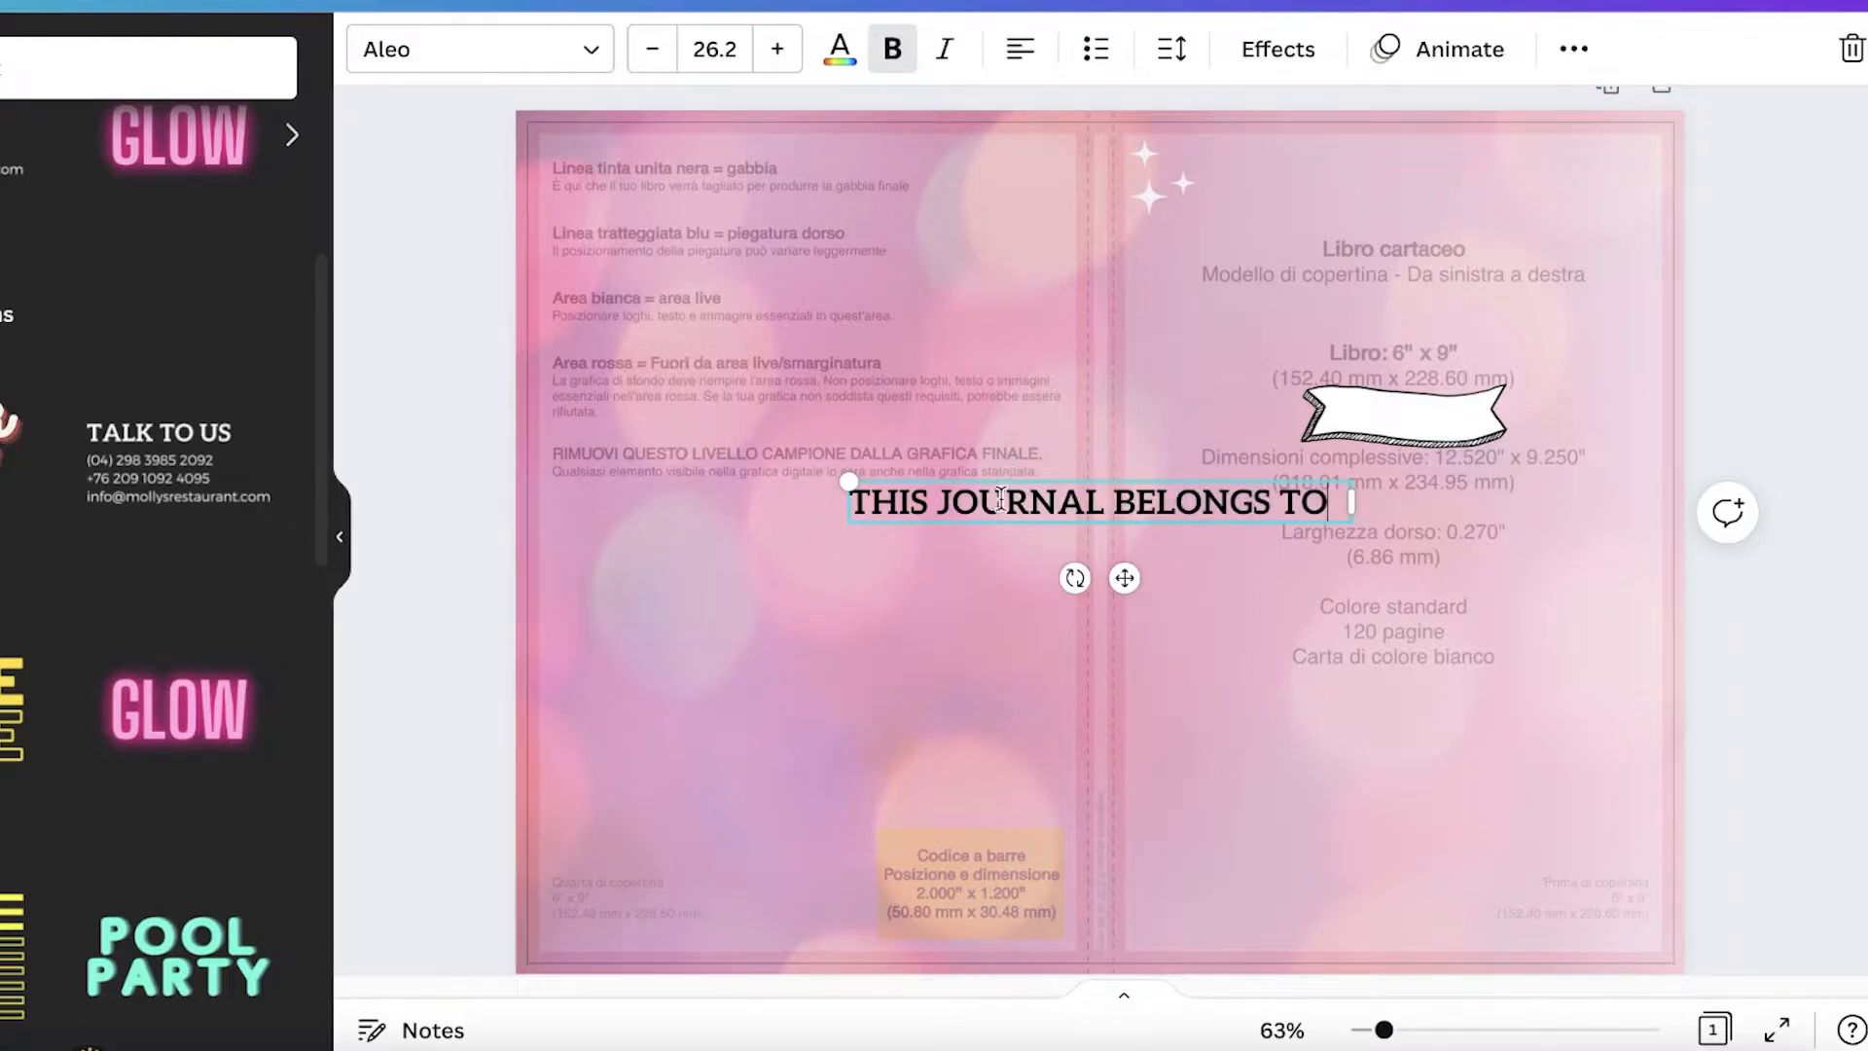
Step: Move the heading onto the front cover above the ribbon, narrow it to two lines and center-align it
{"action": "left_click_drag", "start_coordinate": [1129, 576], "coordinate": [1420, 387]}
{"action": "left_click_drag", "start_coordinate": [1648, 313], "coordinate": [1545, 297]}
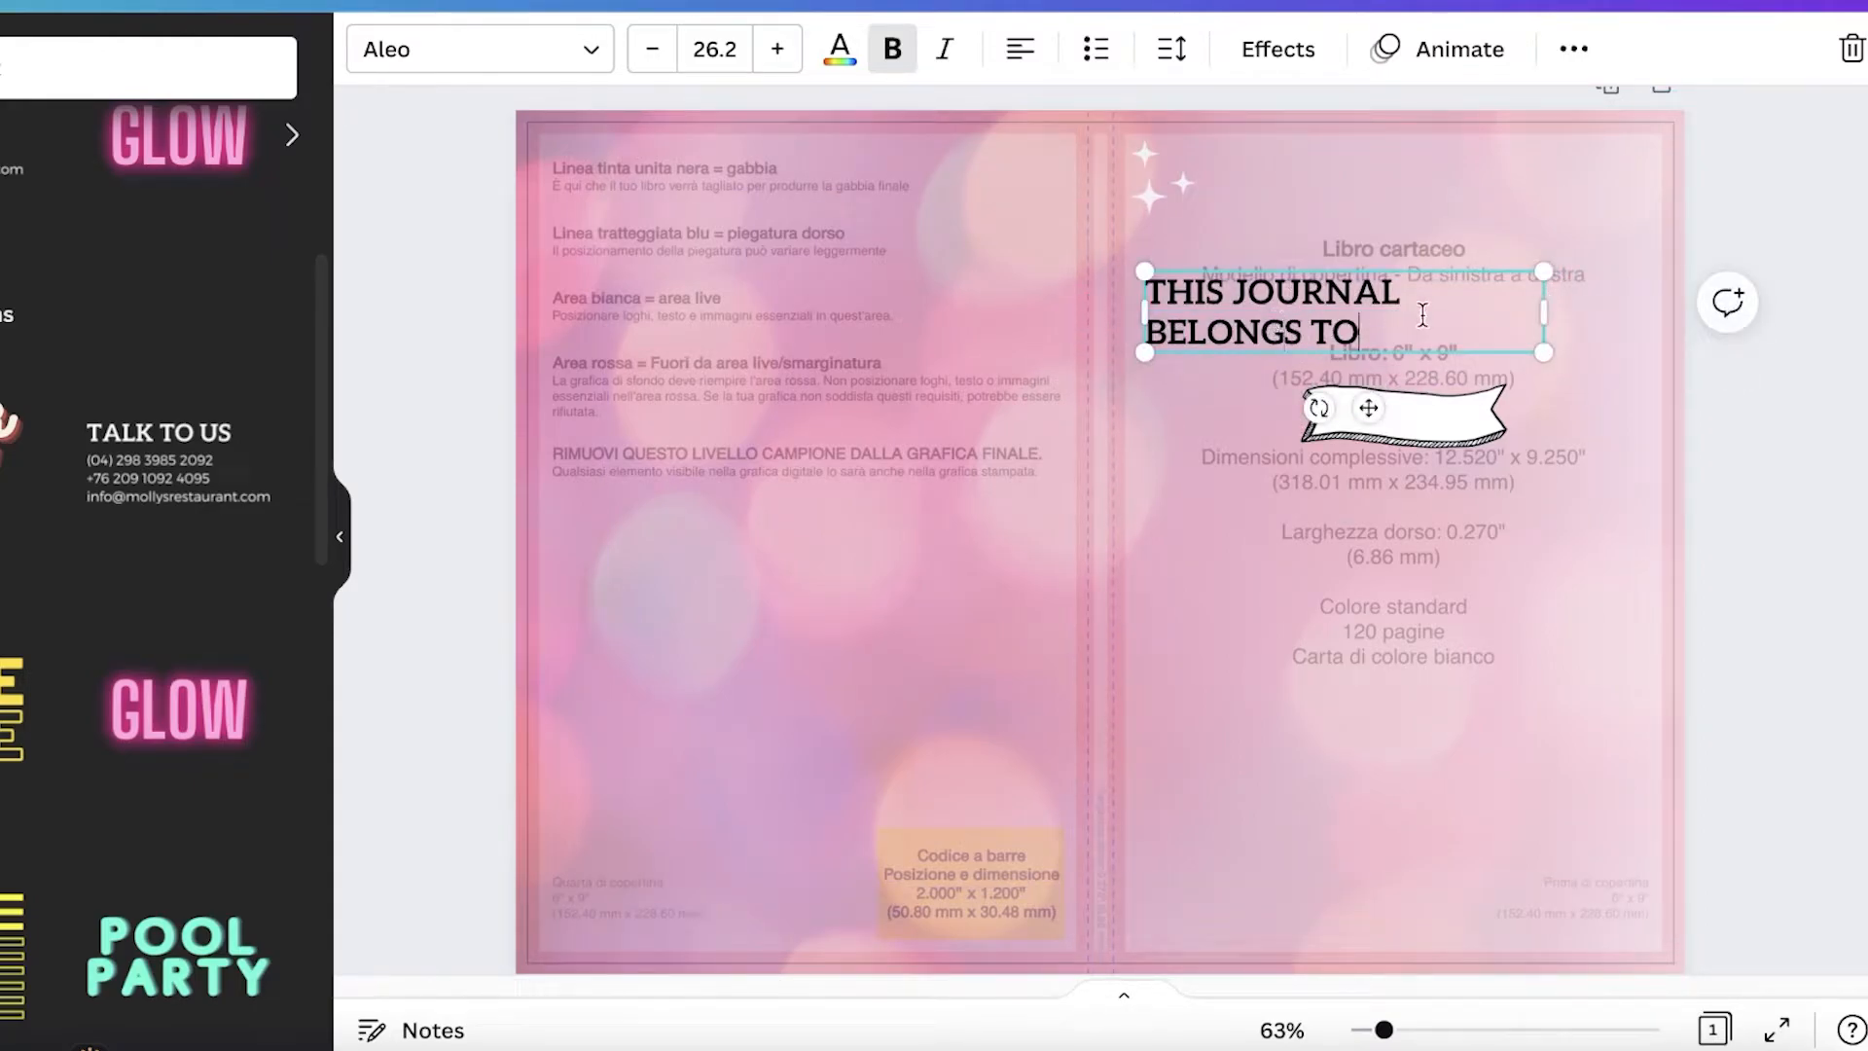
{"action": "left_click", "coordinate": [1020, 48]}
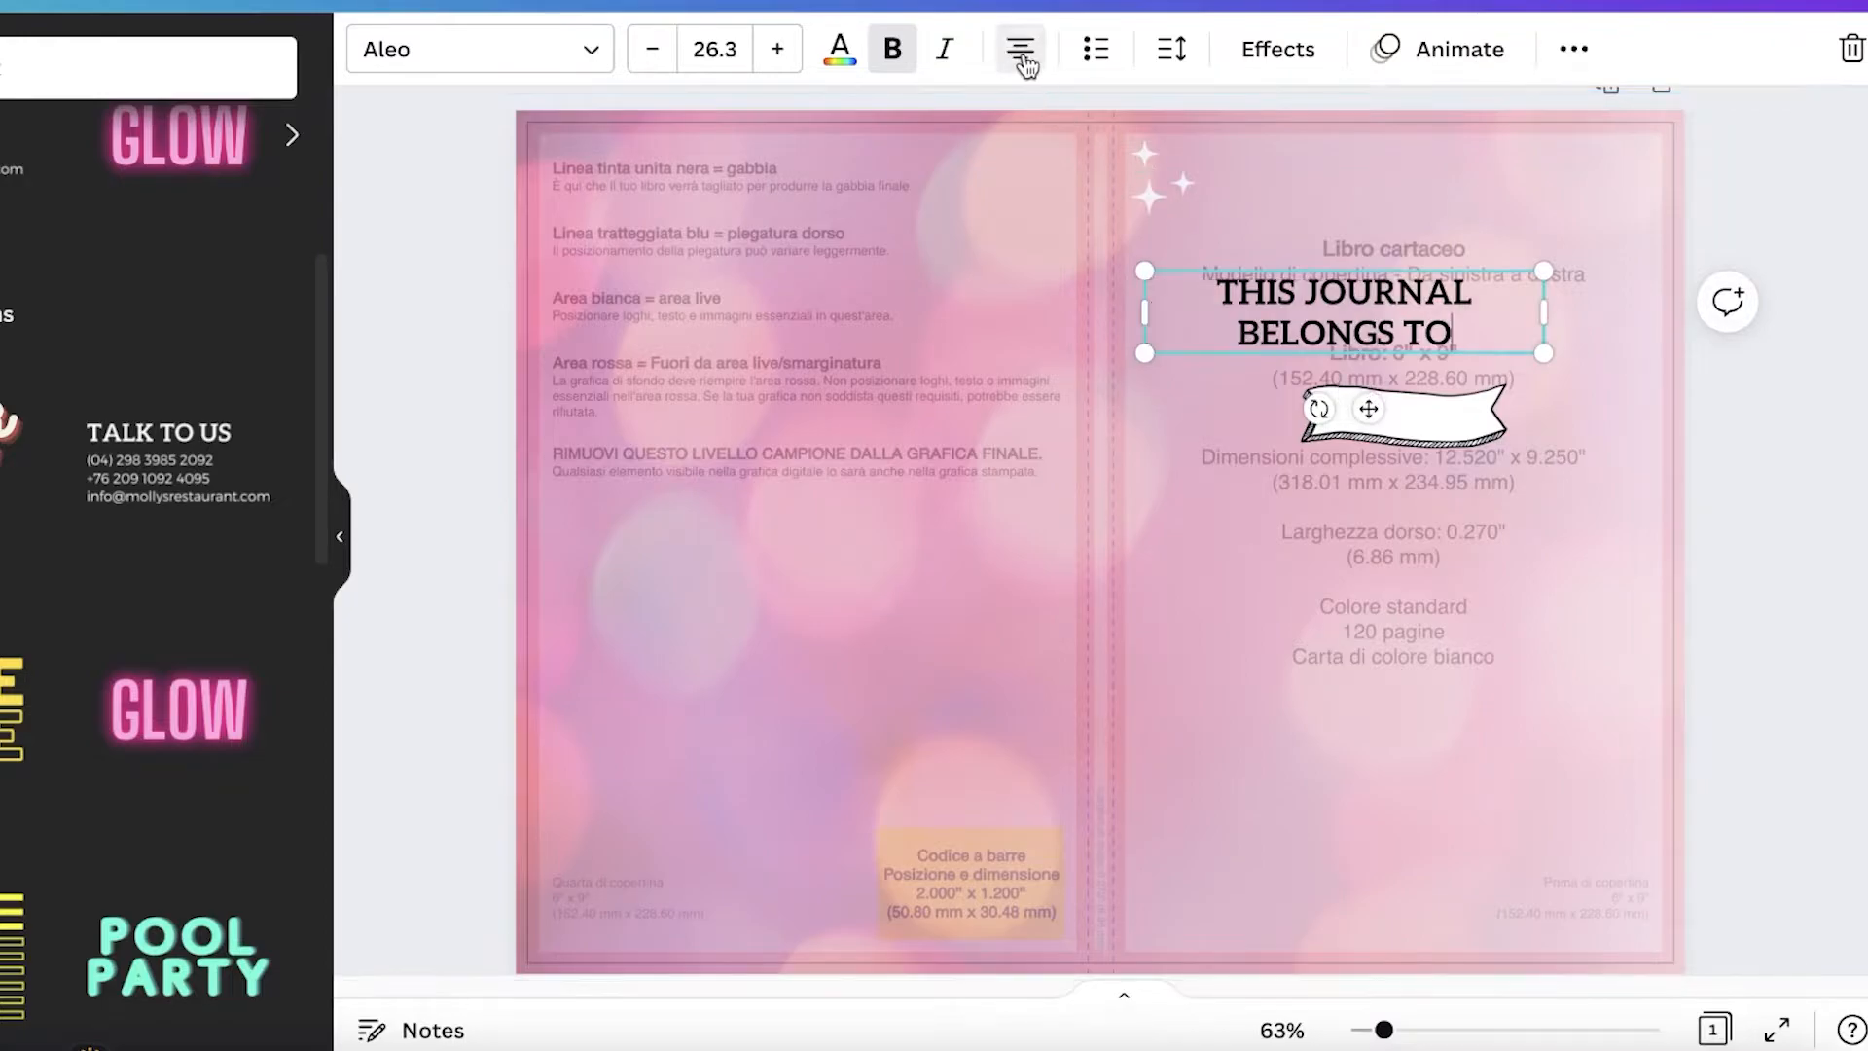
{"action": "left_click_drag", "start_coordinate": [1371, 405], "coordinate": [1420, 405]}
{"action": "left_click", "coordinate": [1731, 413]}
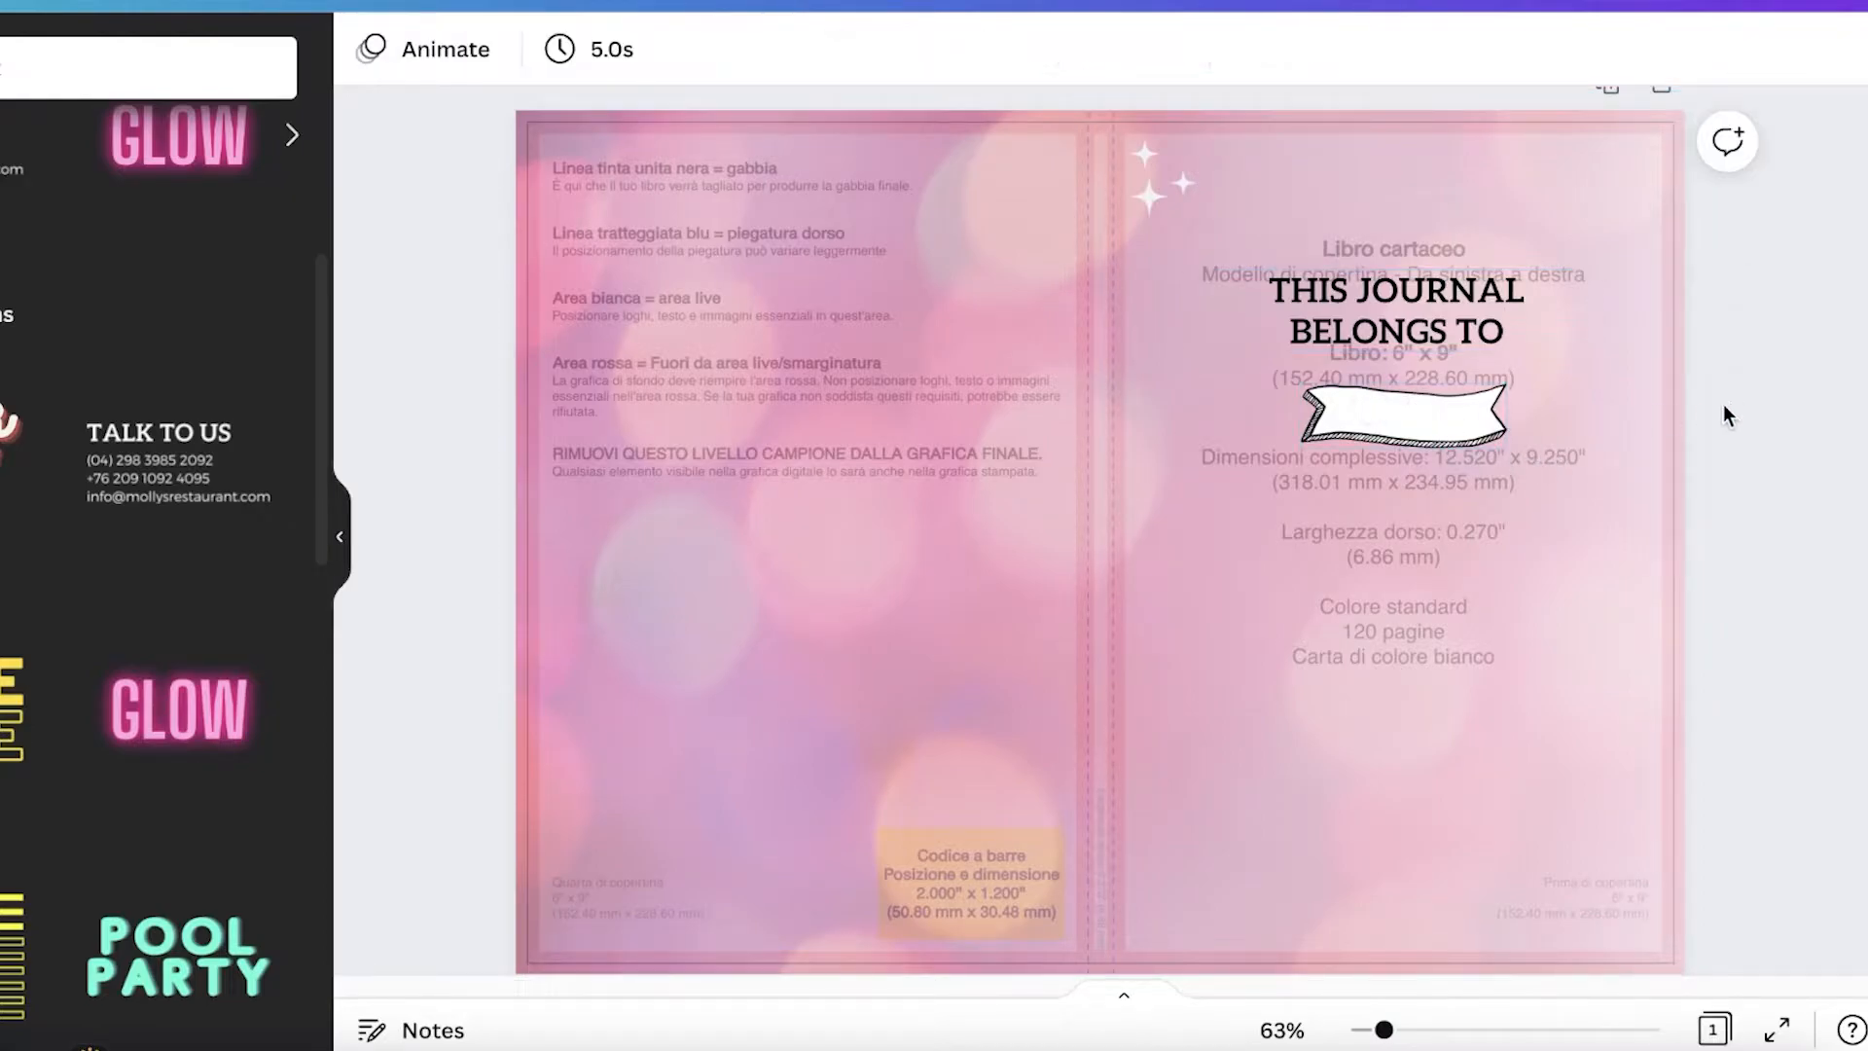
Step: Color the heading text with the light pink-white photo color
{"action": "left_click", "coordinate": [1421, 347]}
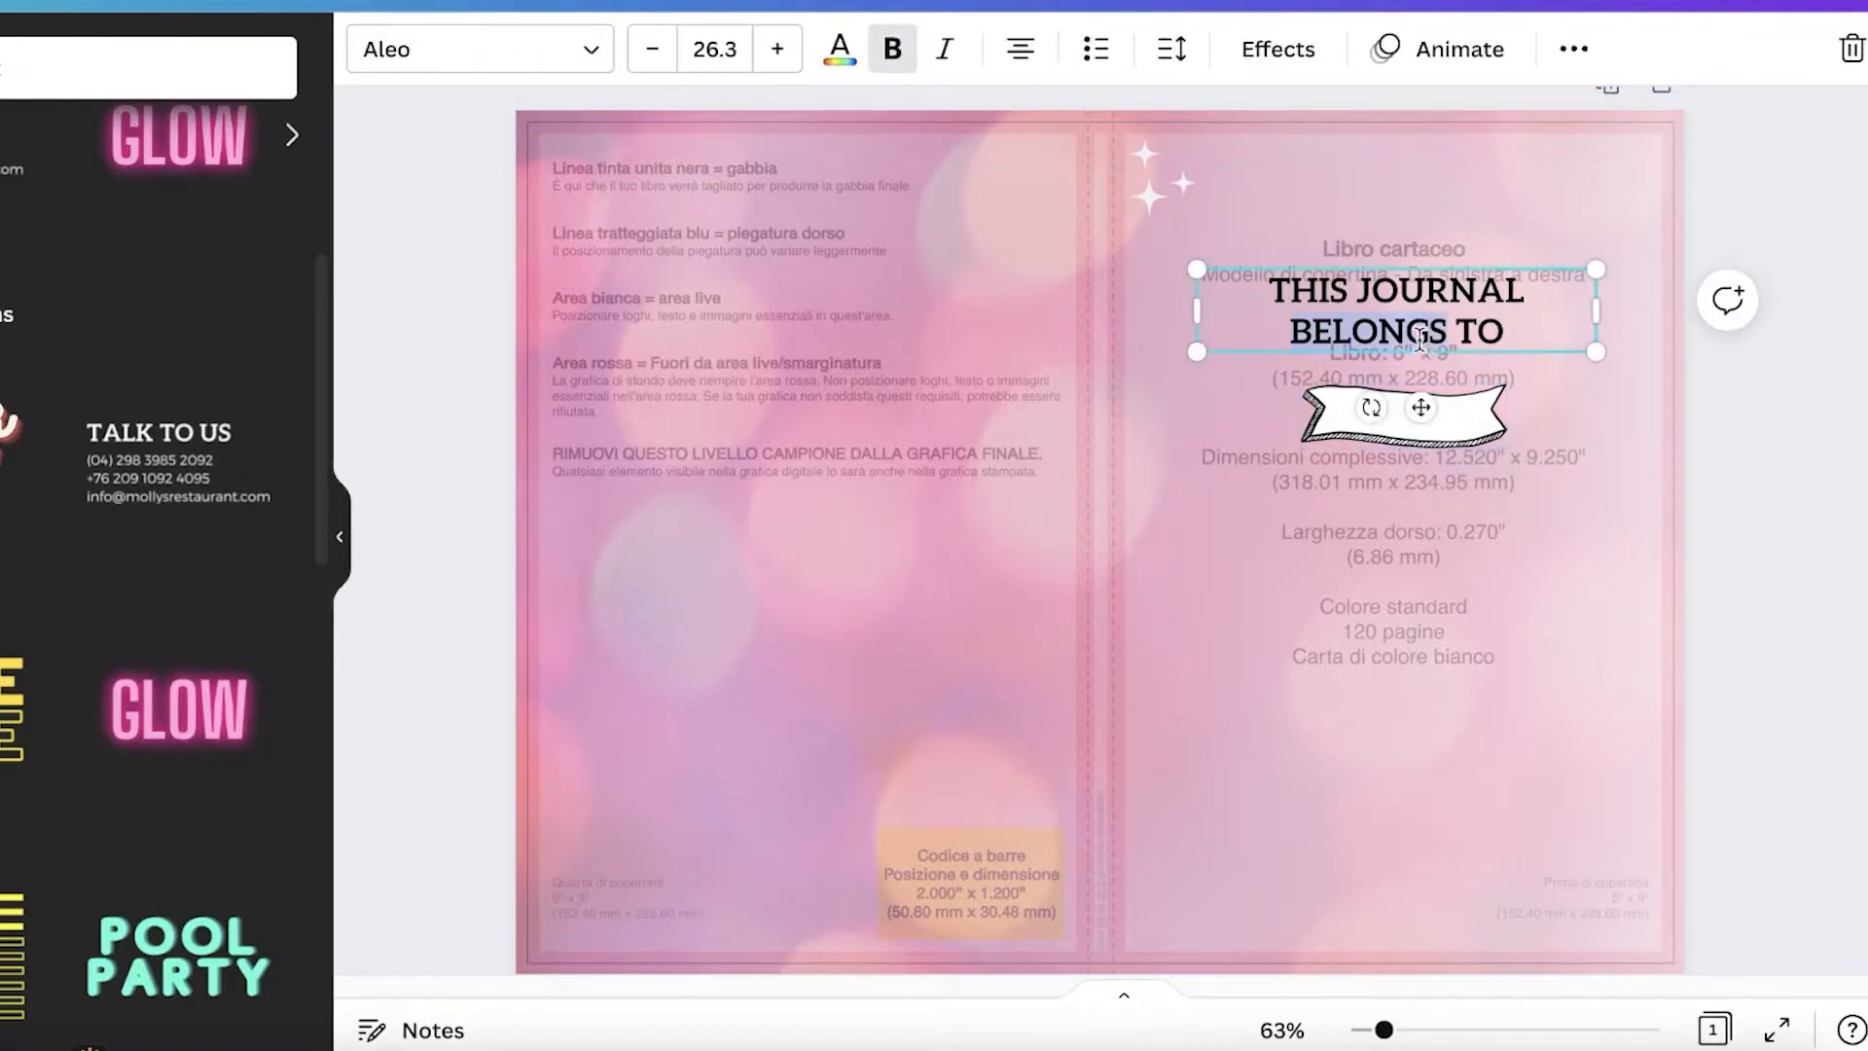
{"action": "left_click", "coordinate": [840, 49]}
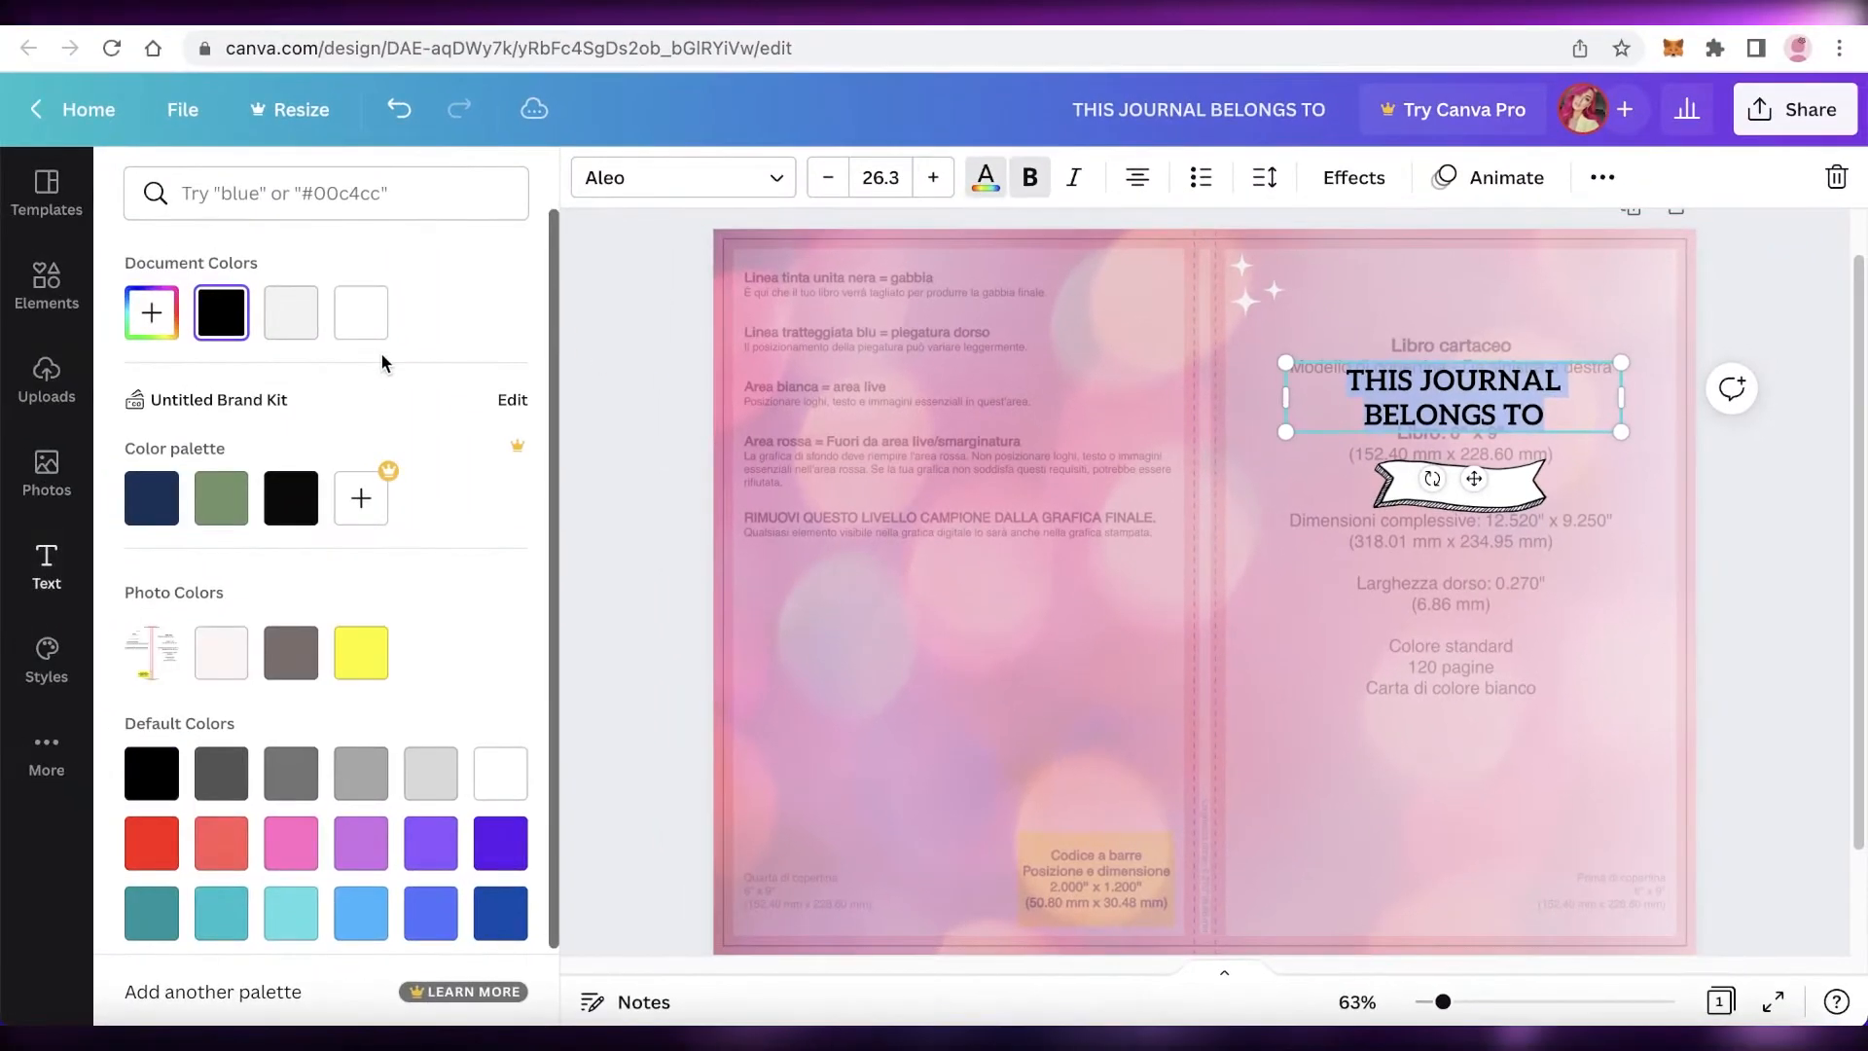
{"action": "left_click", "coordinate": [229, 660]}
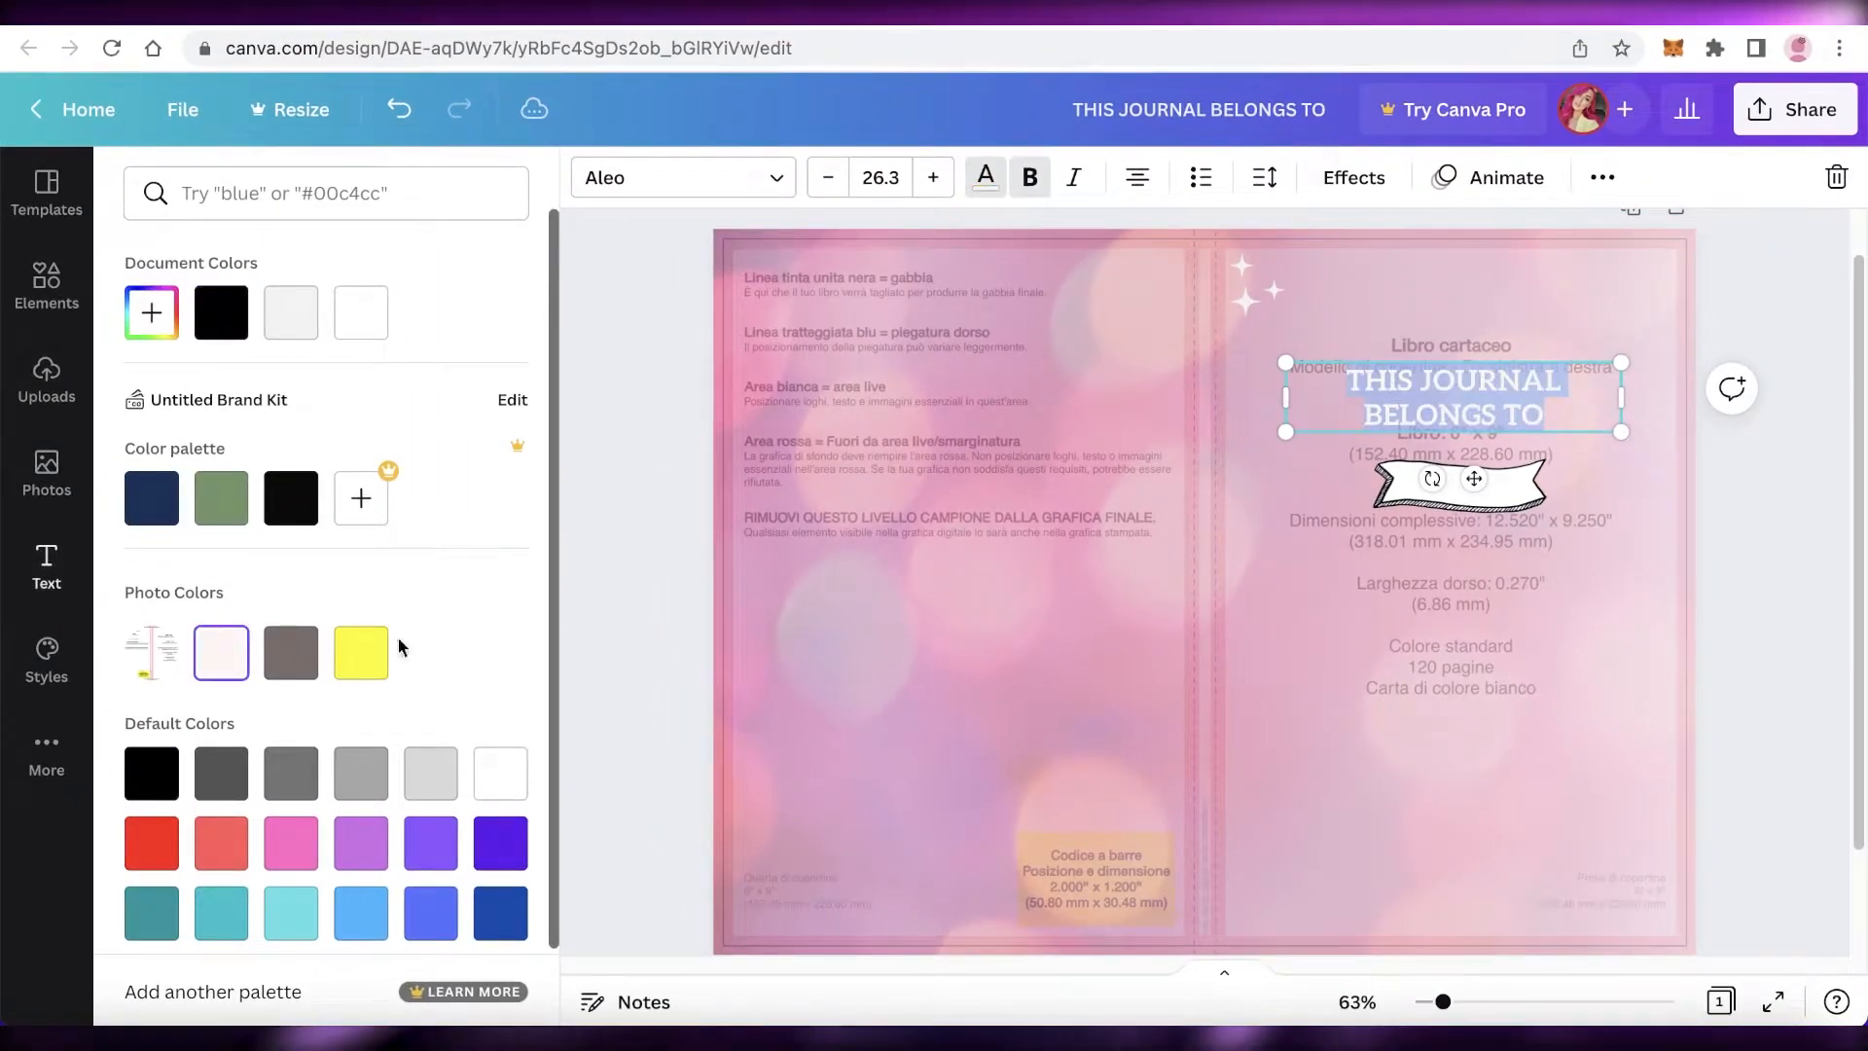
{"action": "left_click", "coordinate": [1789, 516]}
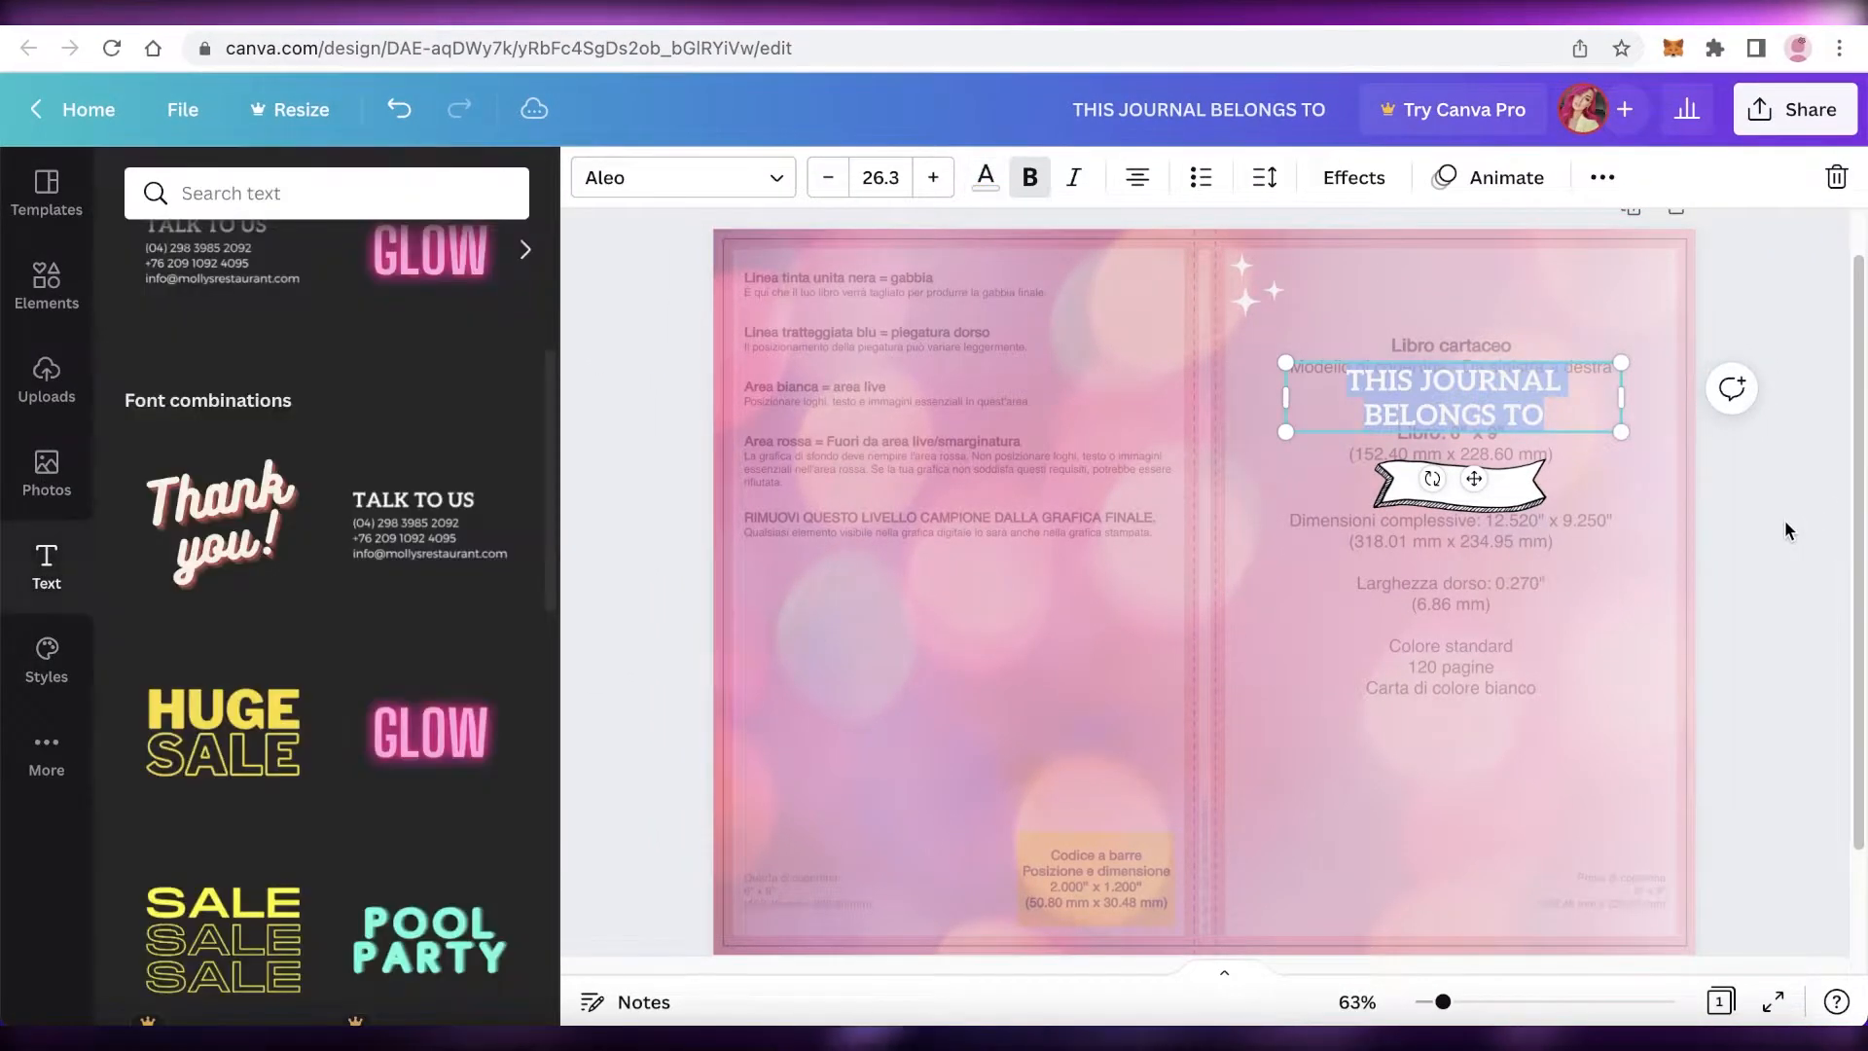
{"action": "left_click", "coordinate": [1785, 527]}
{"action": "left_click", "coordinate": [1526, 397]}
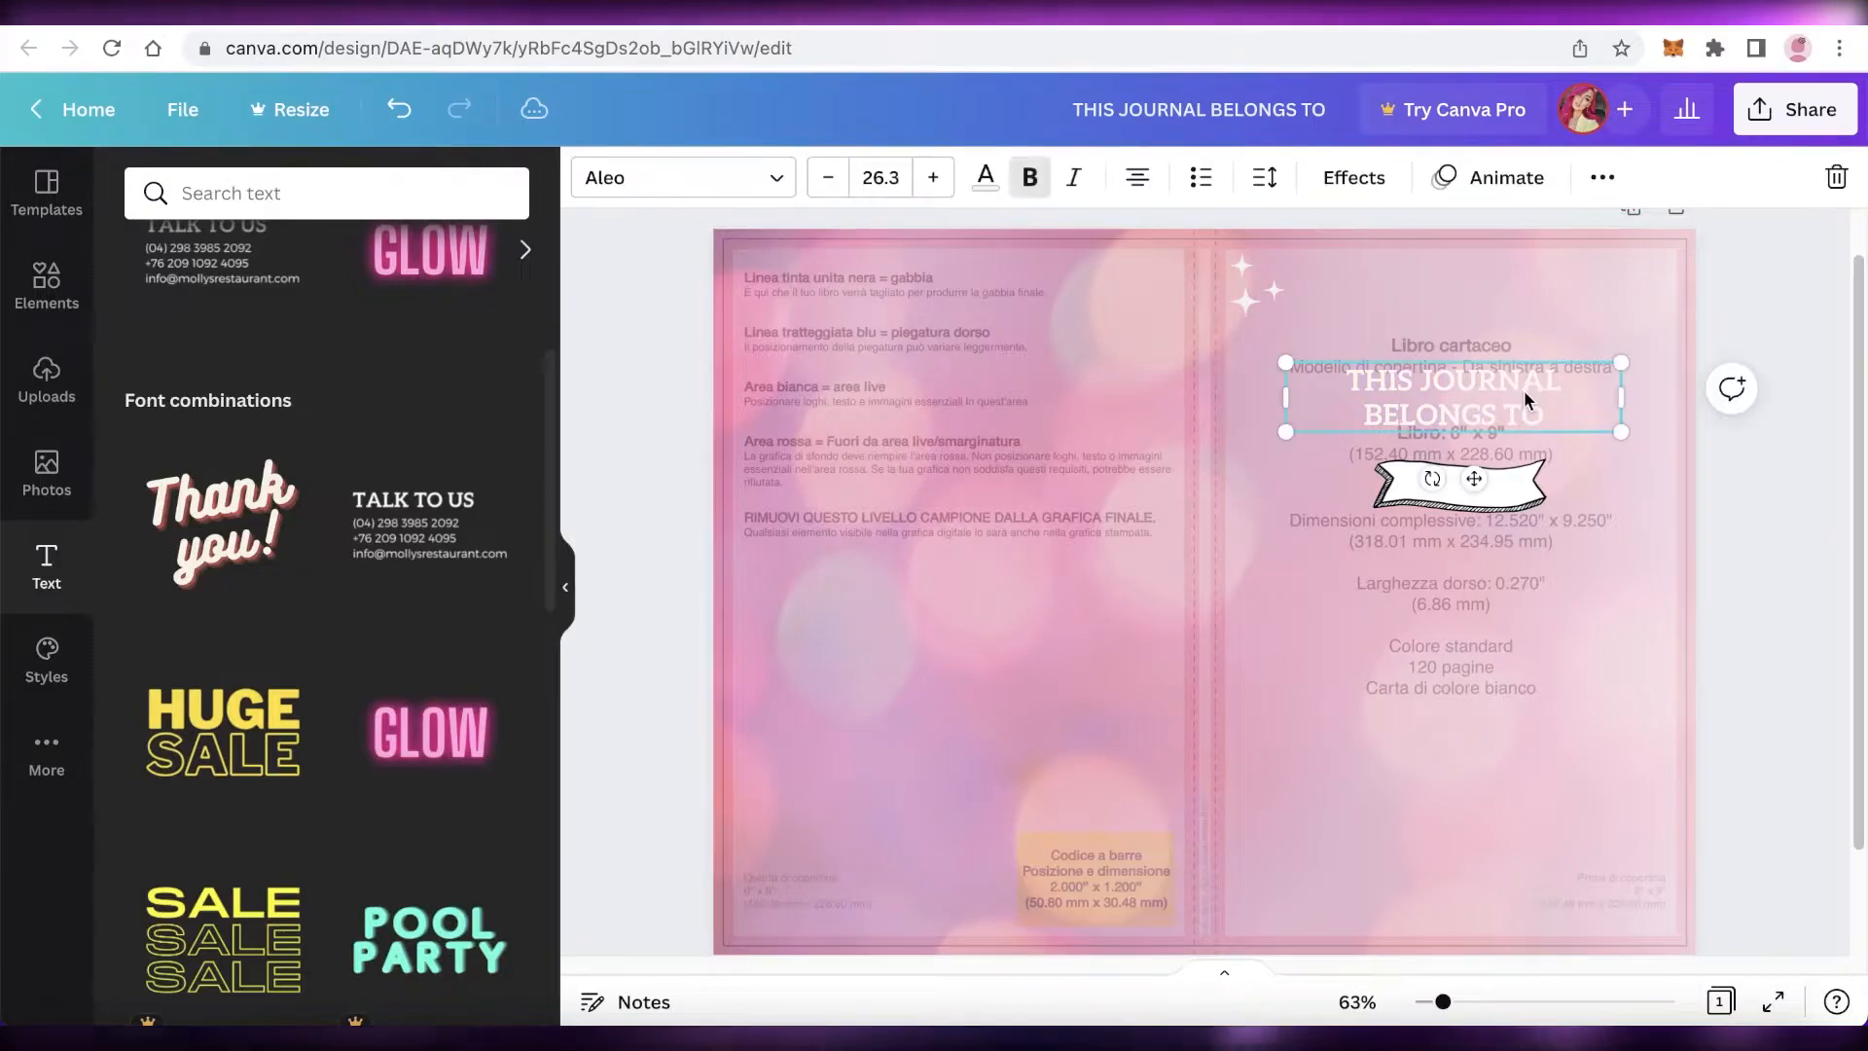
{"action": "scroll", "coordinate": [1792, 562], "scroll_direction": "down", "scroll_amount": 1}
{"action": "left_click", "coordinate": [1792, 562]}
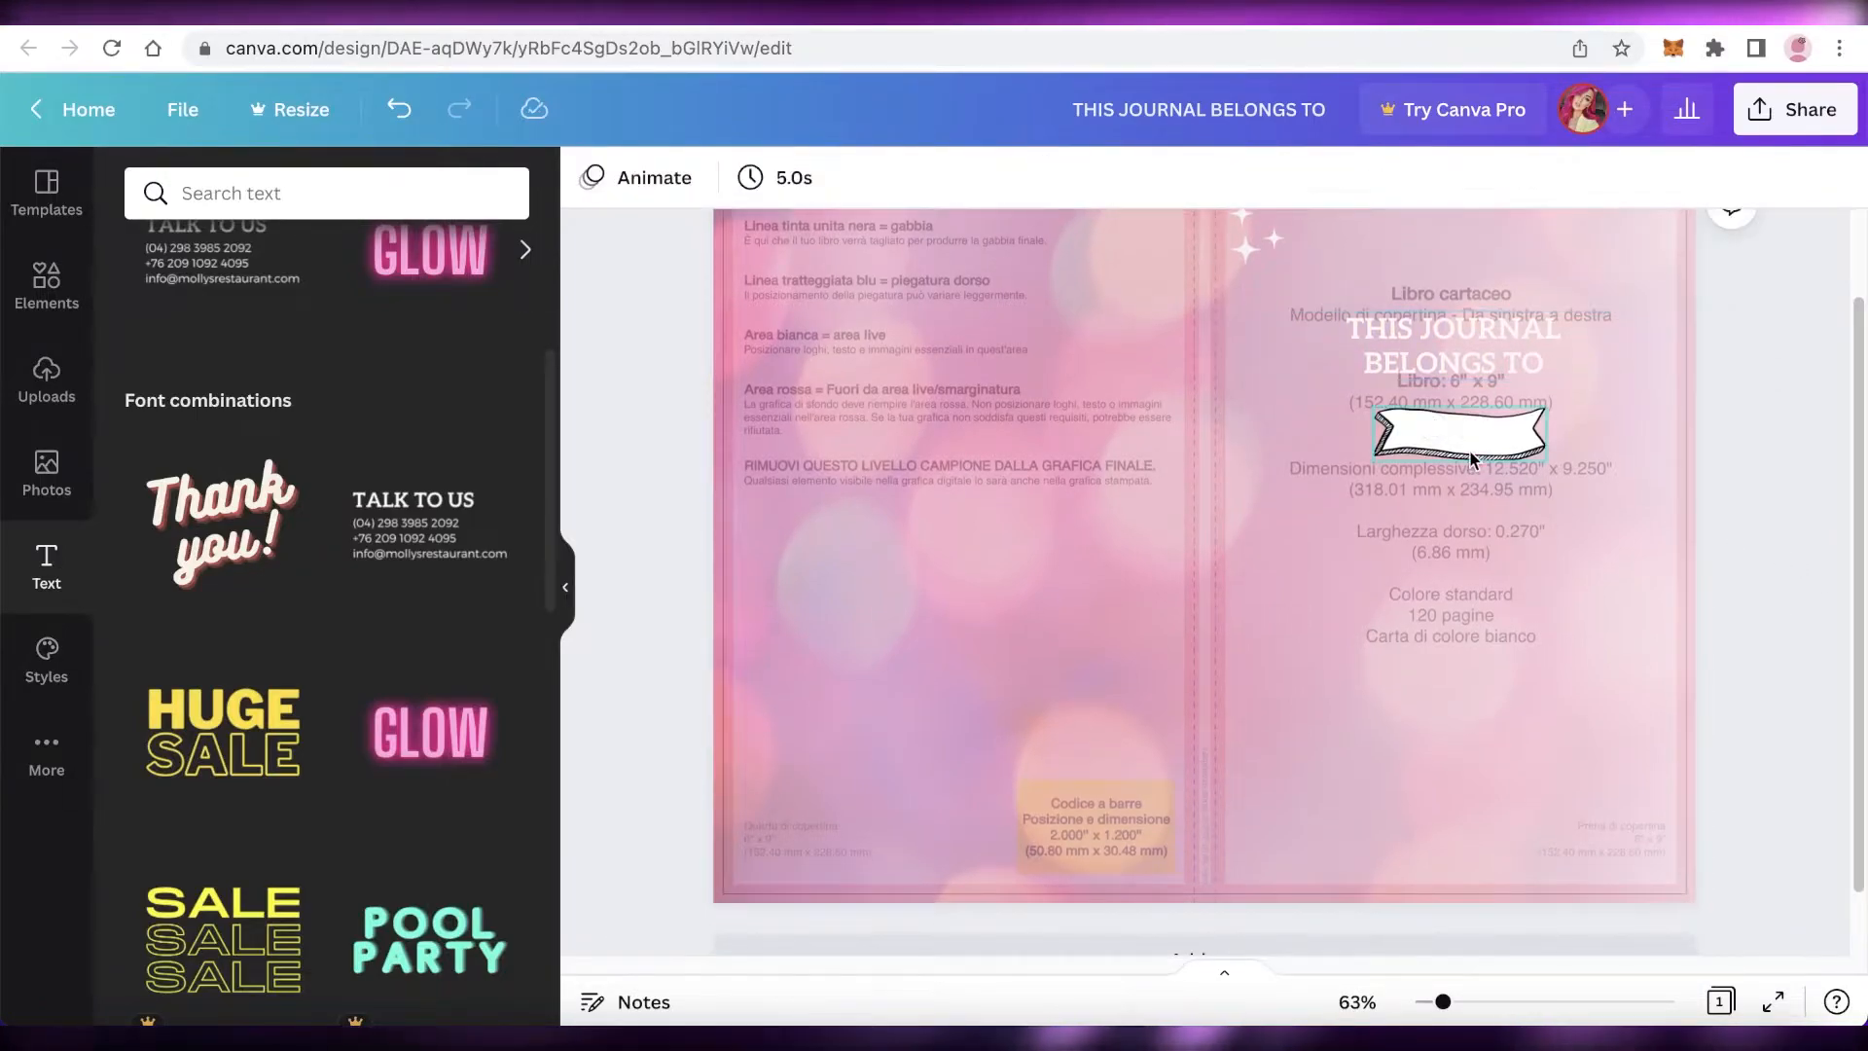
{"action": "left_click", "coordinate": [1471, 461]}
{"action": "left_click", "coordinate": [1781, 584]}
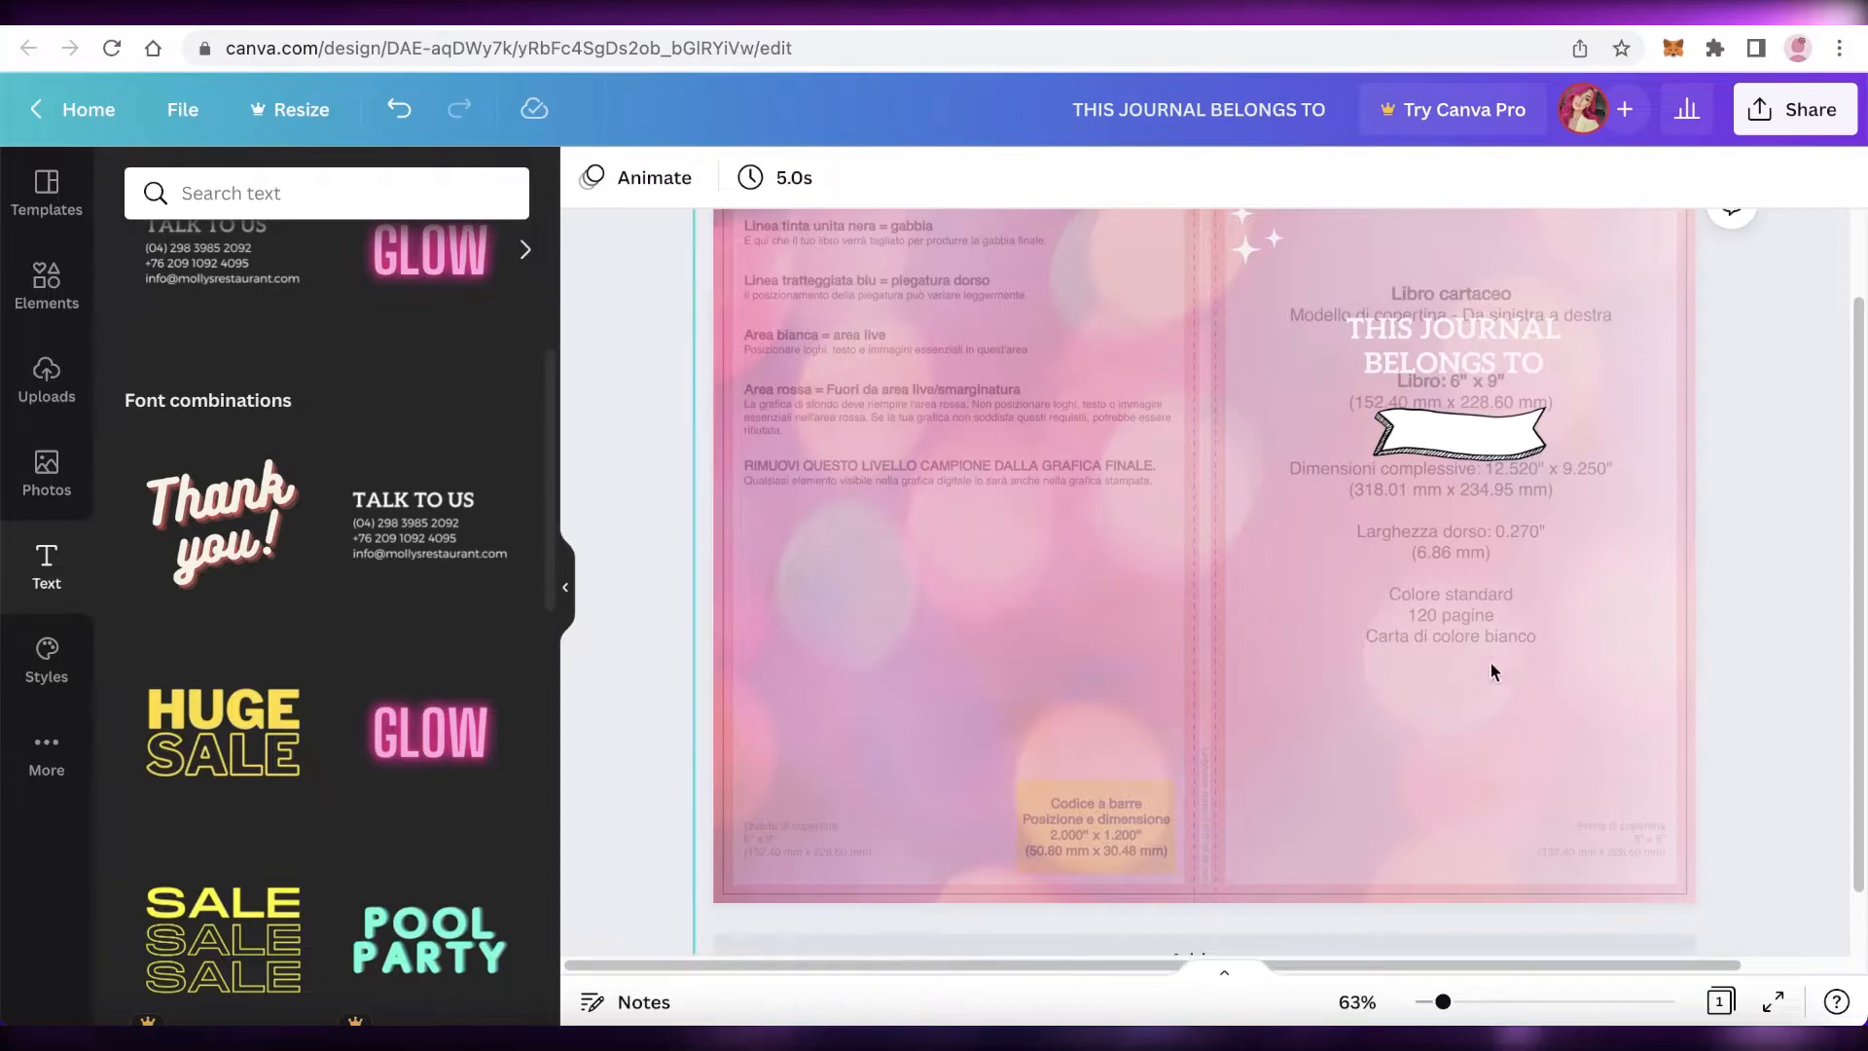
{"action": "scroll", "coordinate": [980, 542], "scroll_direction": "up", "scroll_amount": 1}
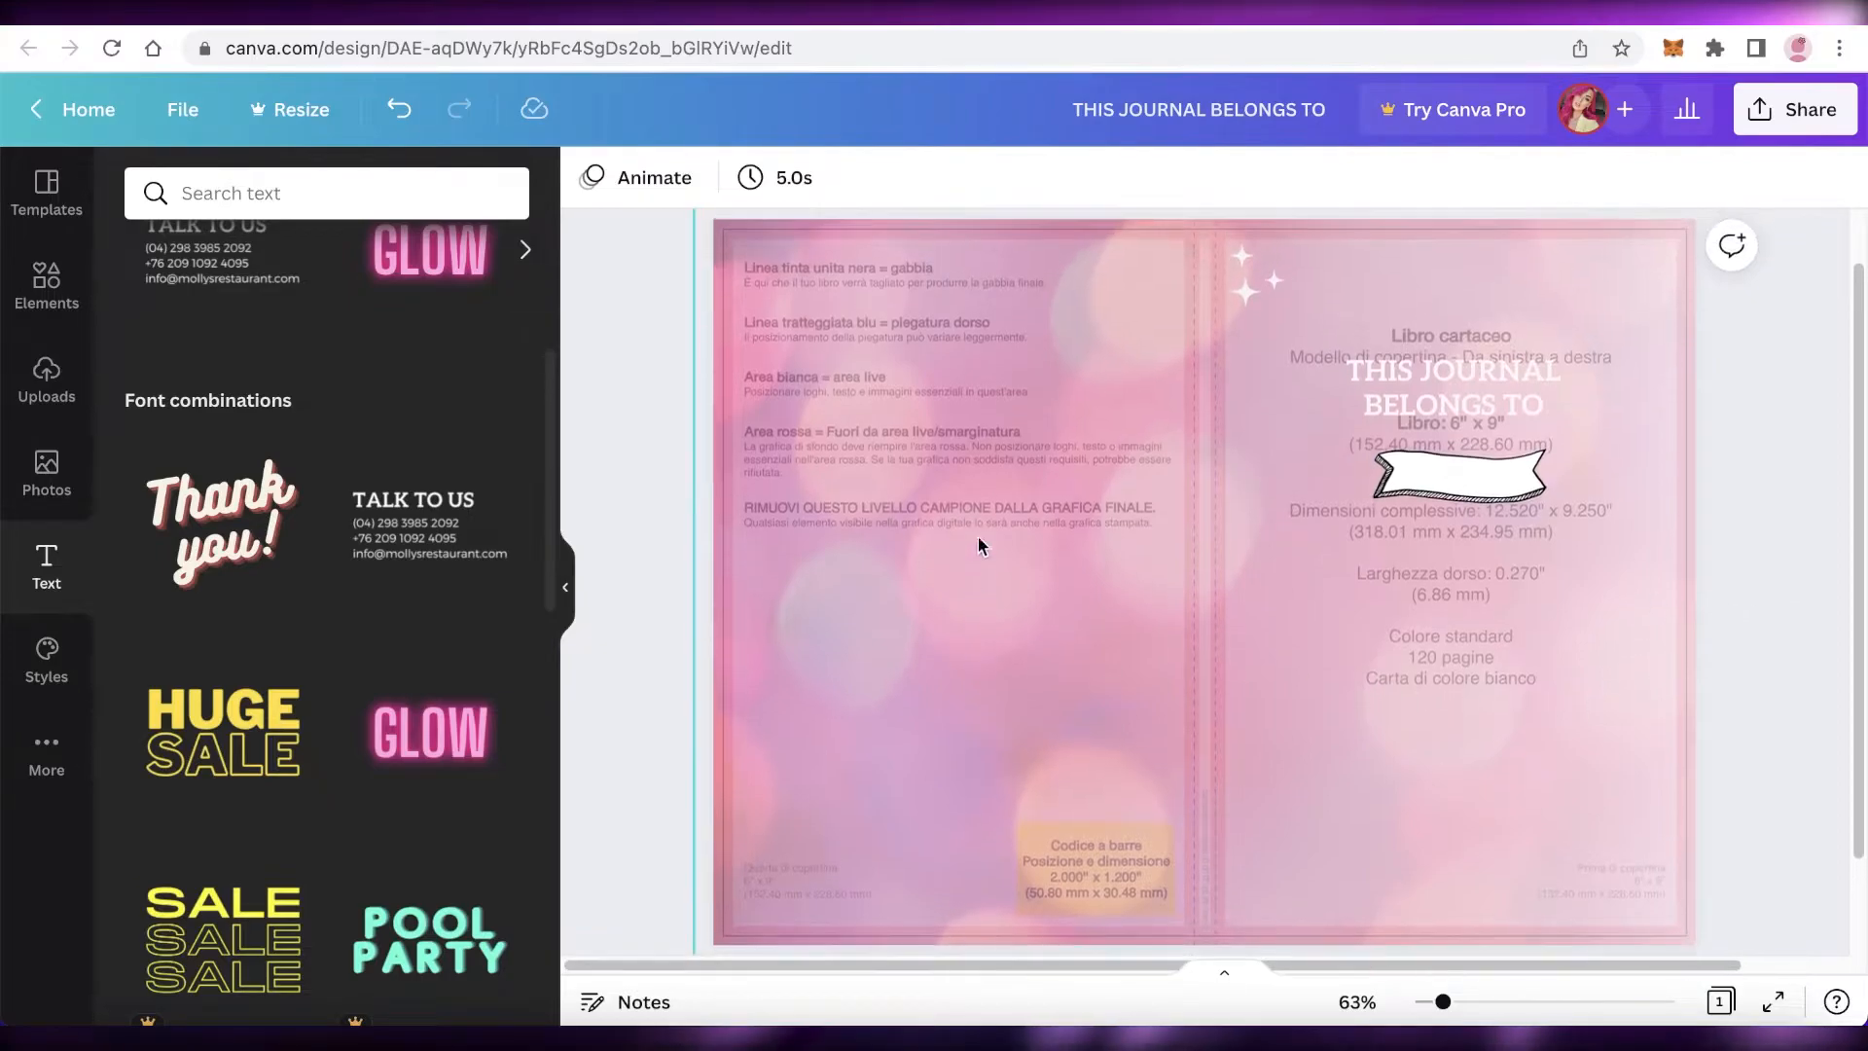
Step: Search the graphics for flowers, add a leafy branch, shrink it, rotate it vertical and place it at the top of the spine
{"action": "left_click", "coordinate": [8, 316]}
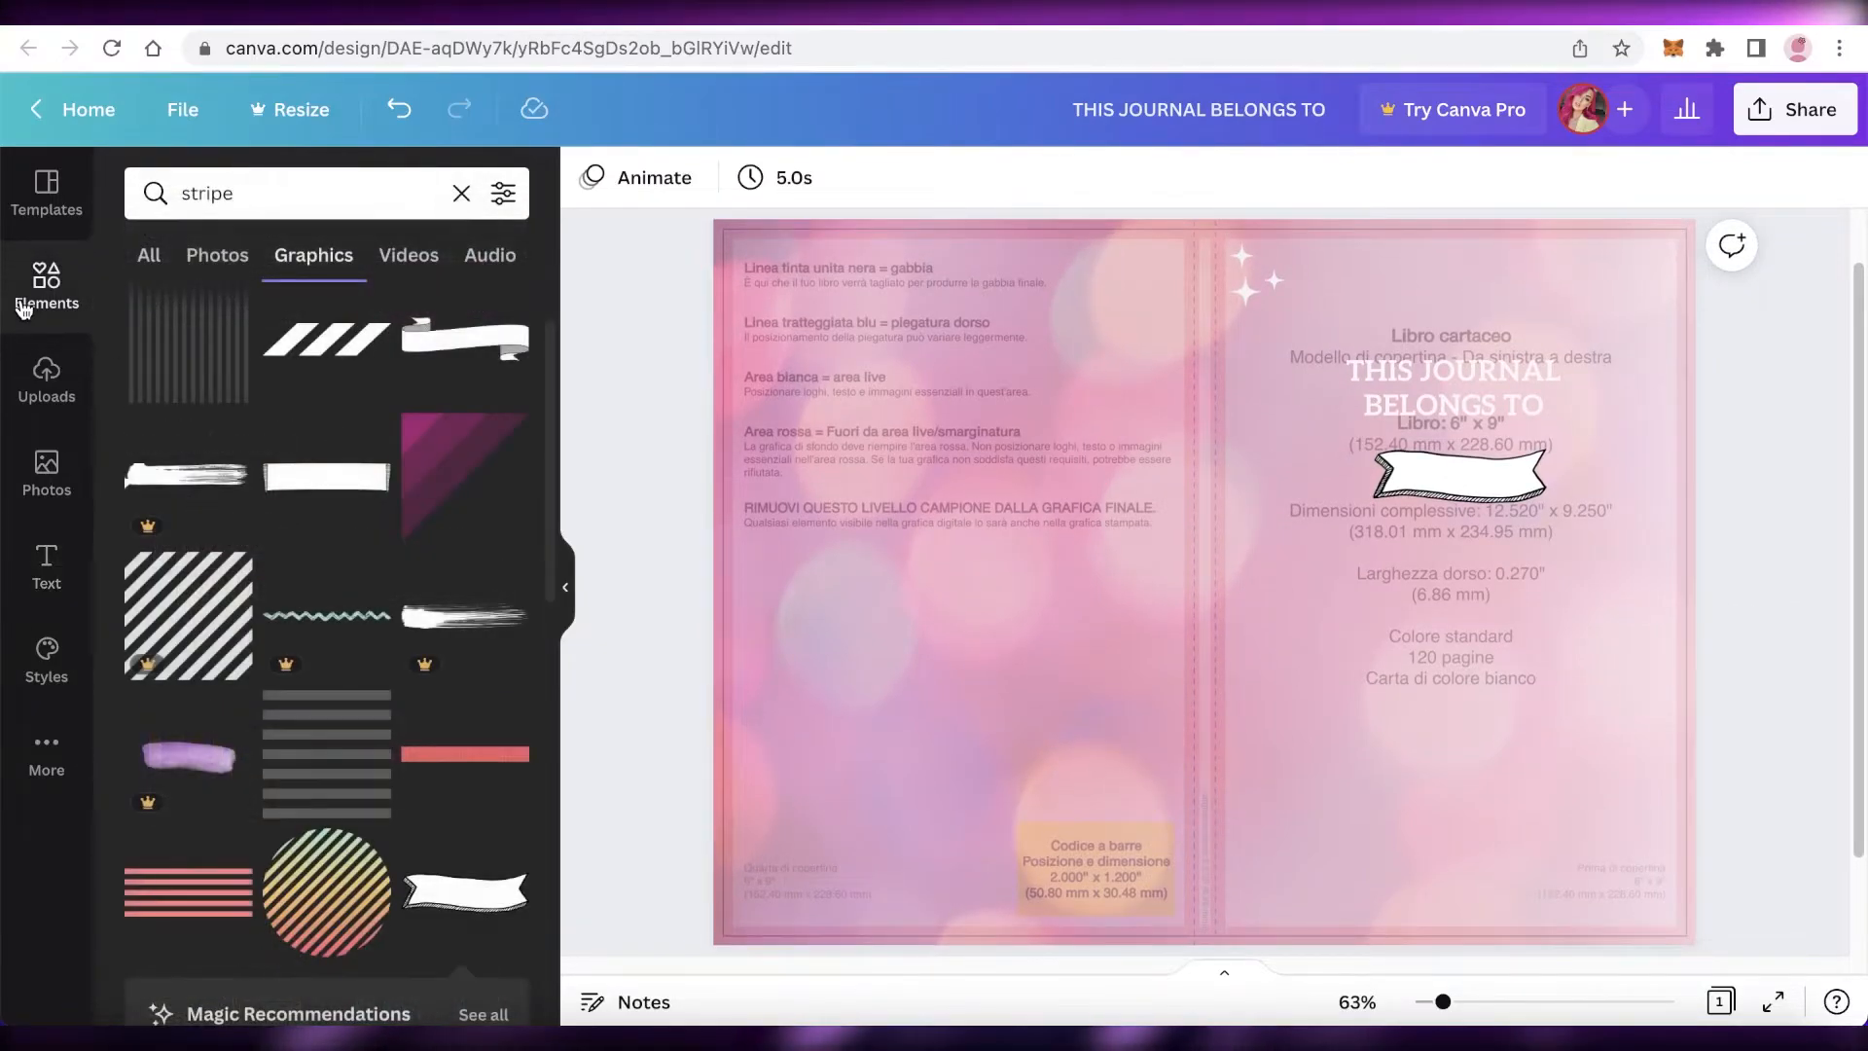
{"action": "left_click", "coordinate": [462, 192]}
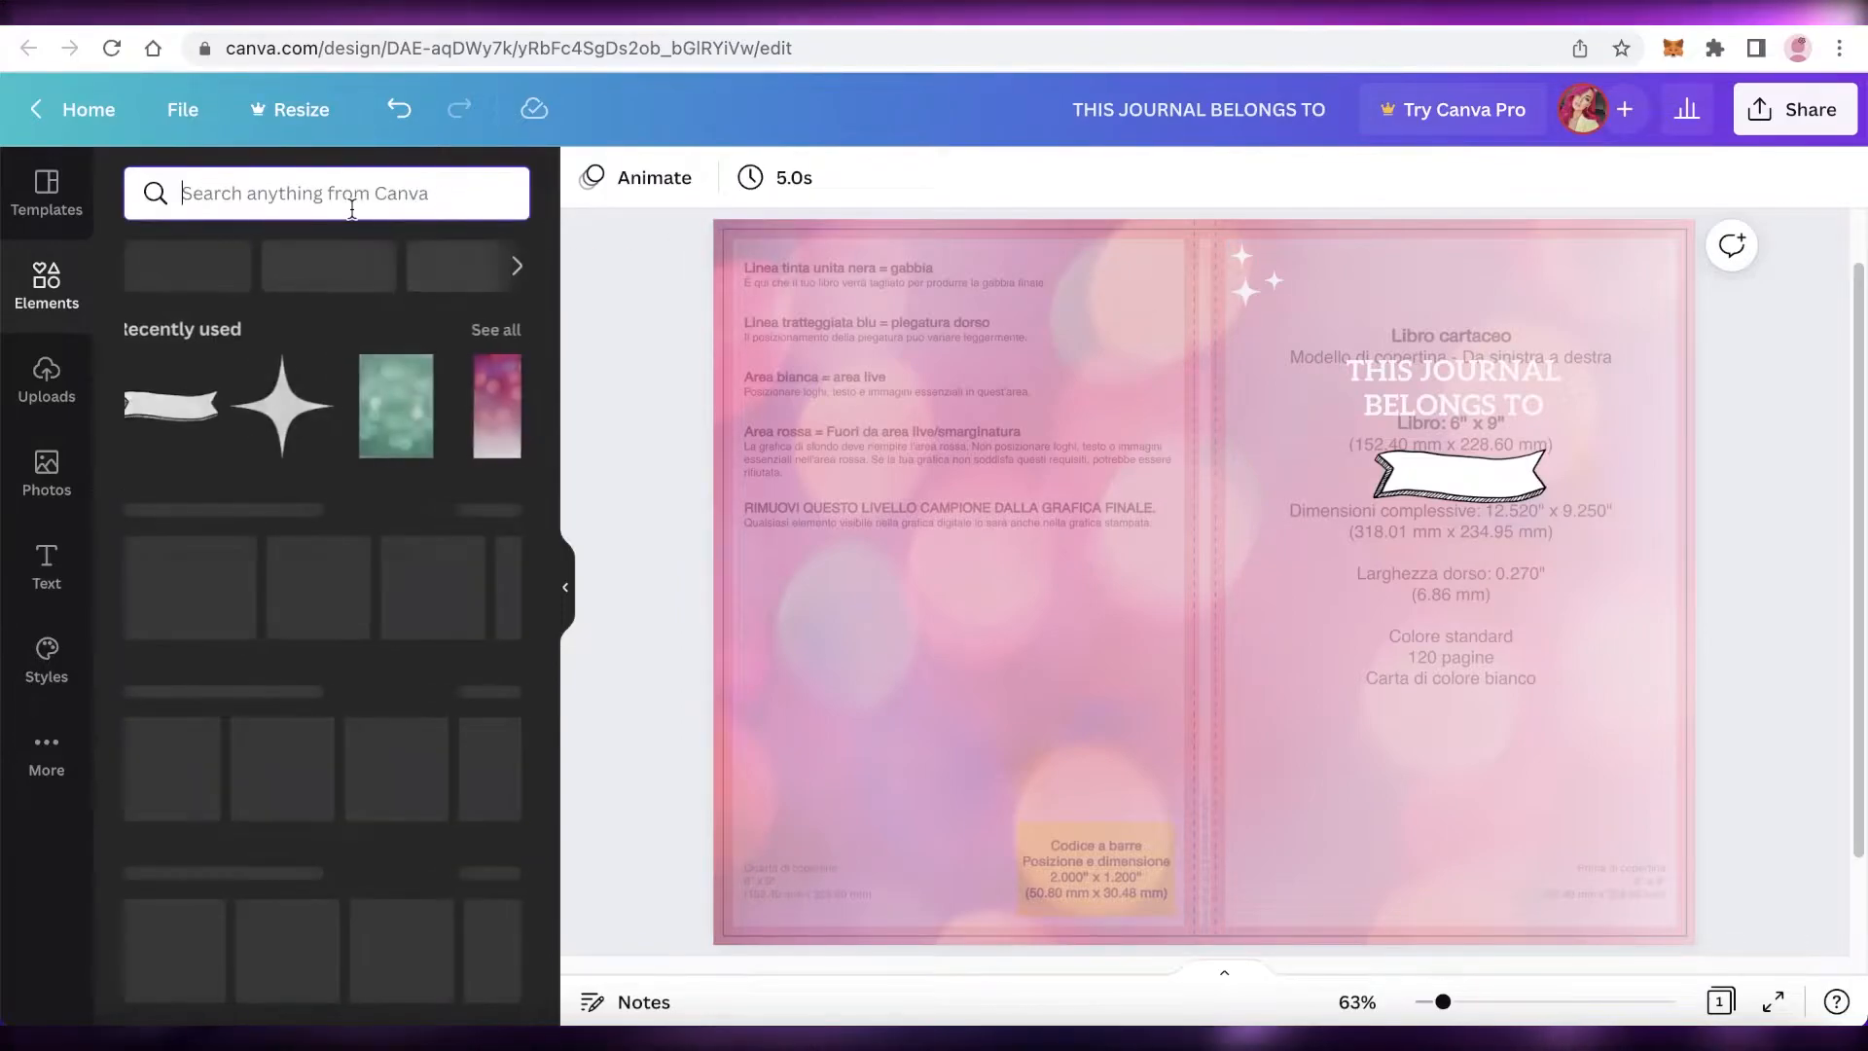
{"action": "type", "text": "FLO"}
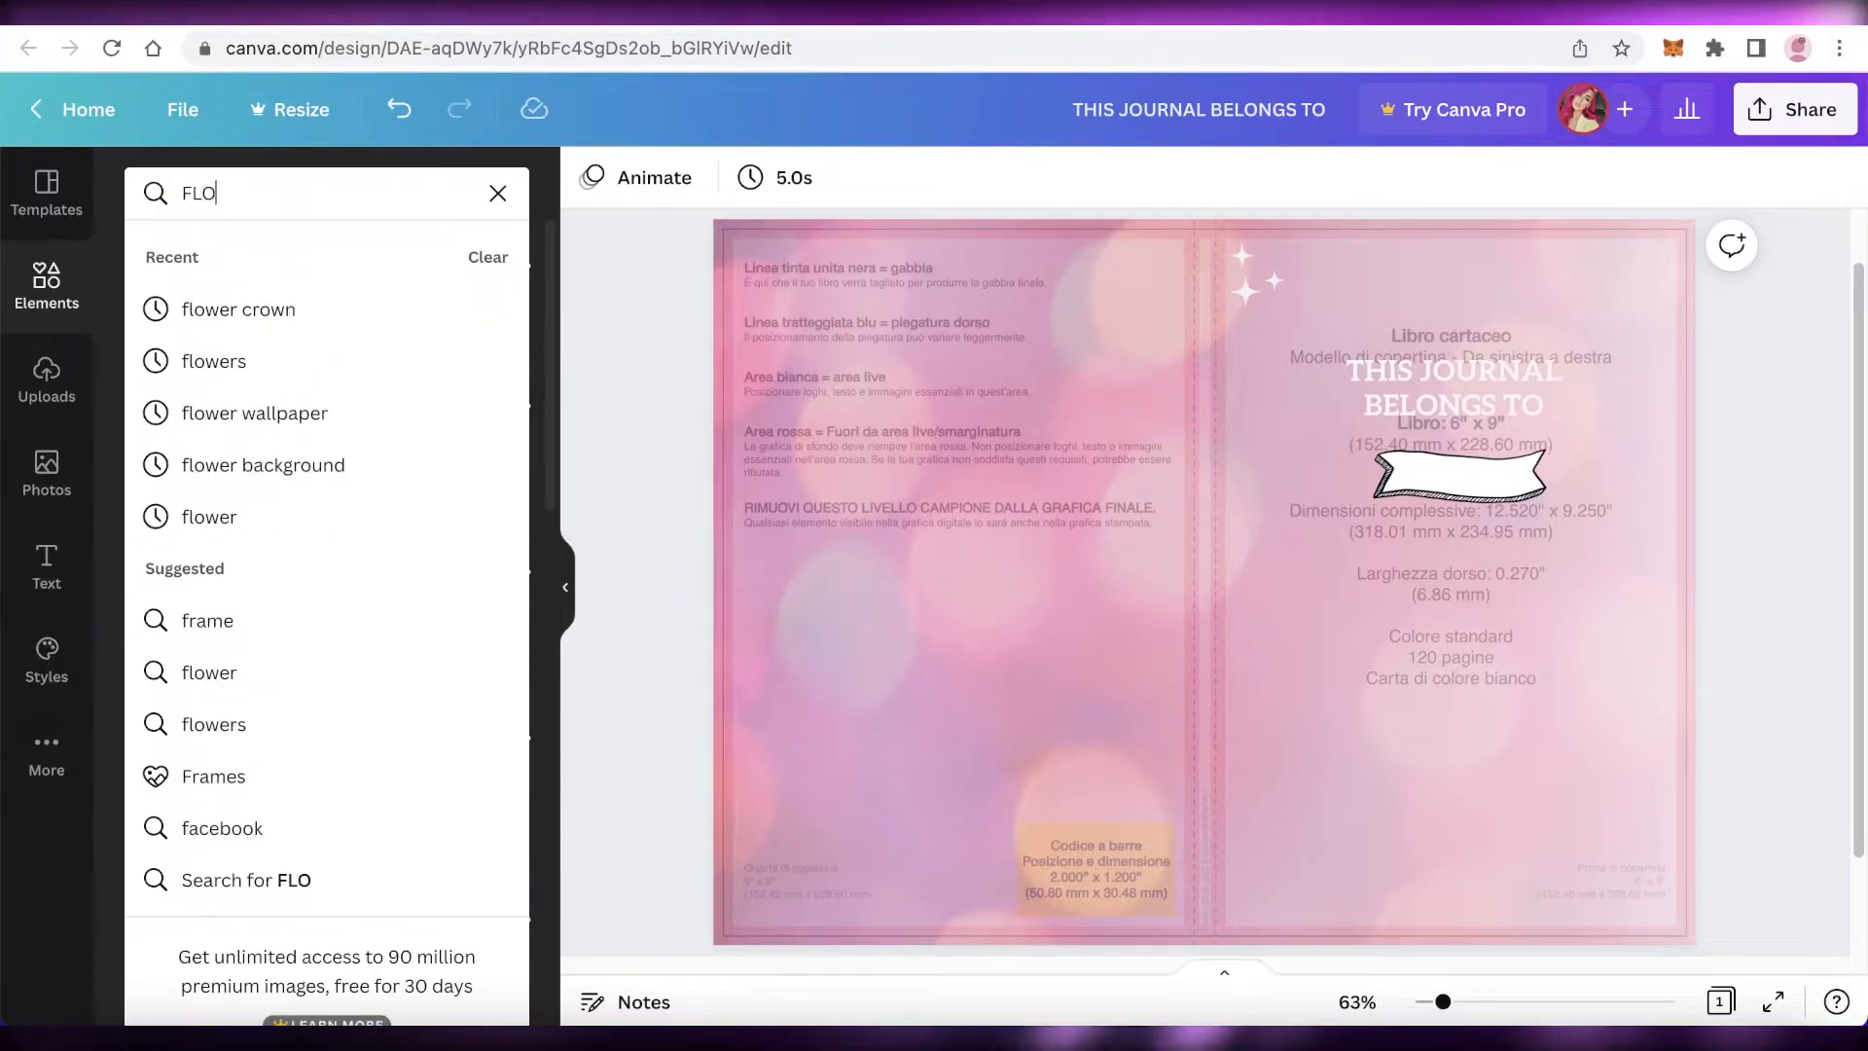
{"action": "type", "text": "WERS"}
{"action": "key", "text": "Return"}
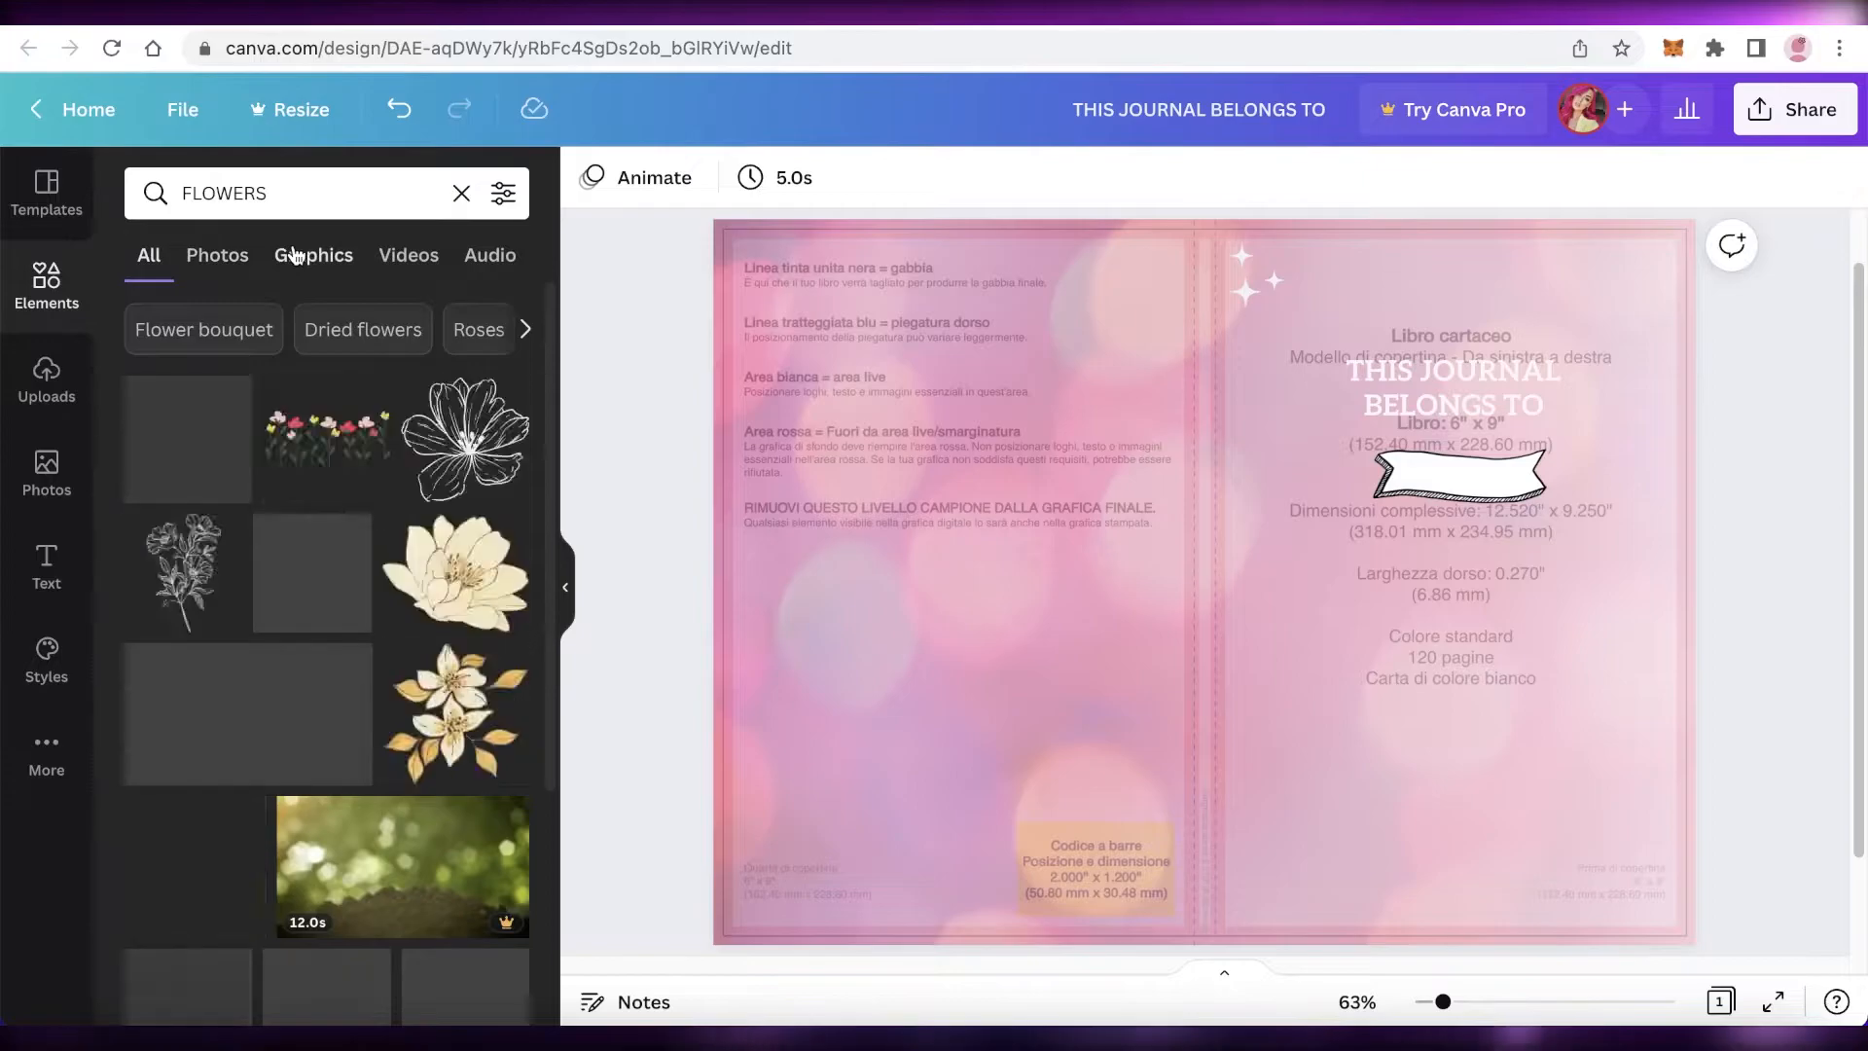
{"action": "left_click", "coordinate": [296, 251]}
{"action": "scroll", "coordinate": [331, 586], "scroll_direction": "down", "scroll_amount": 2}
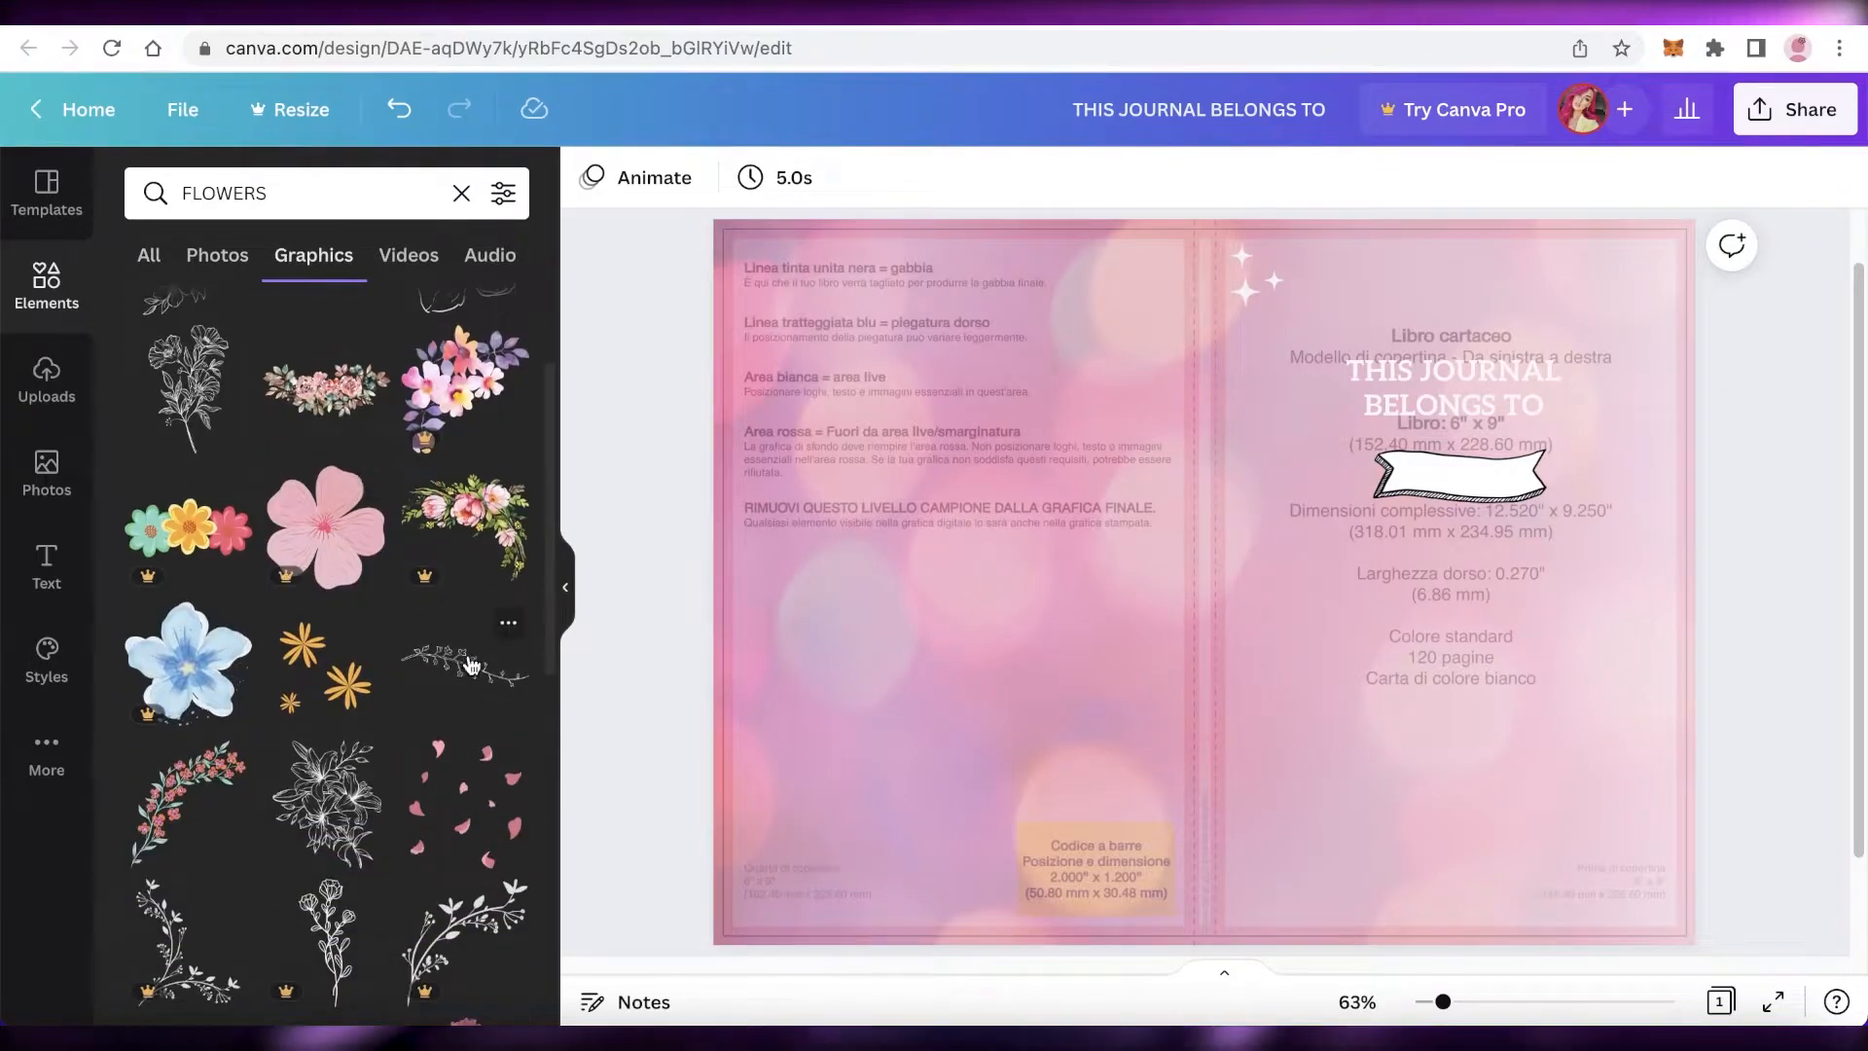
{"action": "scroll", "coordinate": [464, 627], "scroll_direction": "down", "scroll_amount": 1}
{"action": "left_click", "coordinate": [464, 622]}
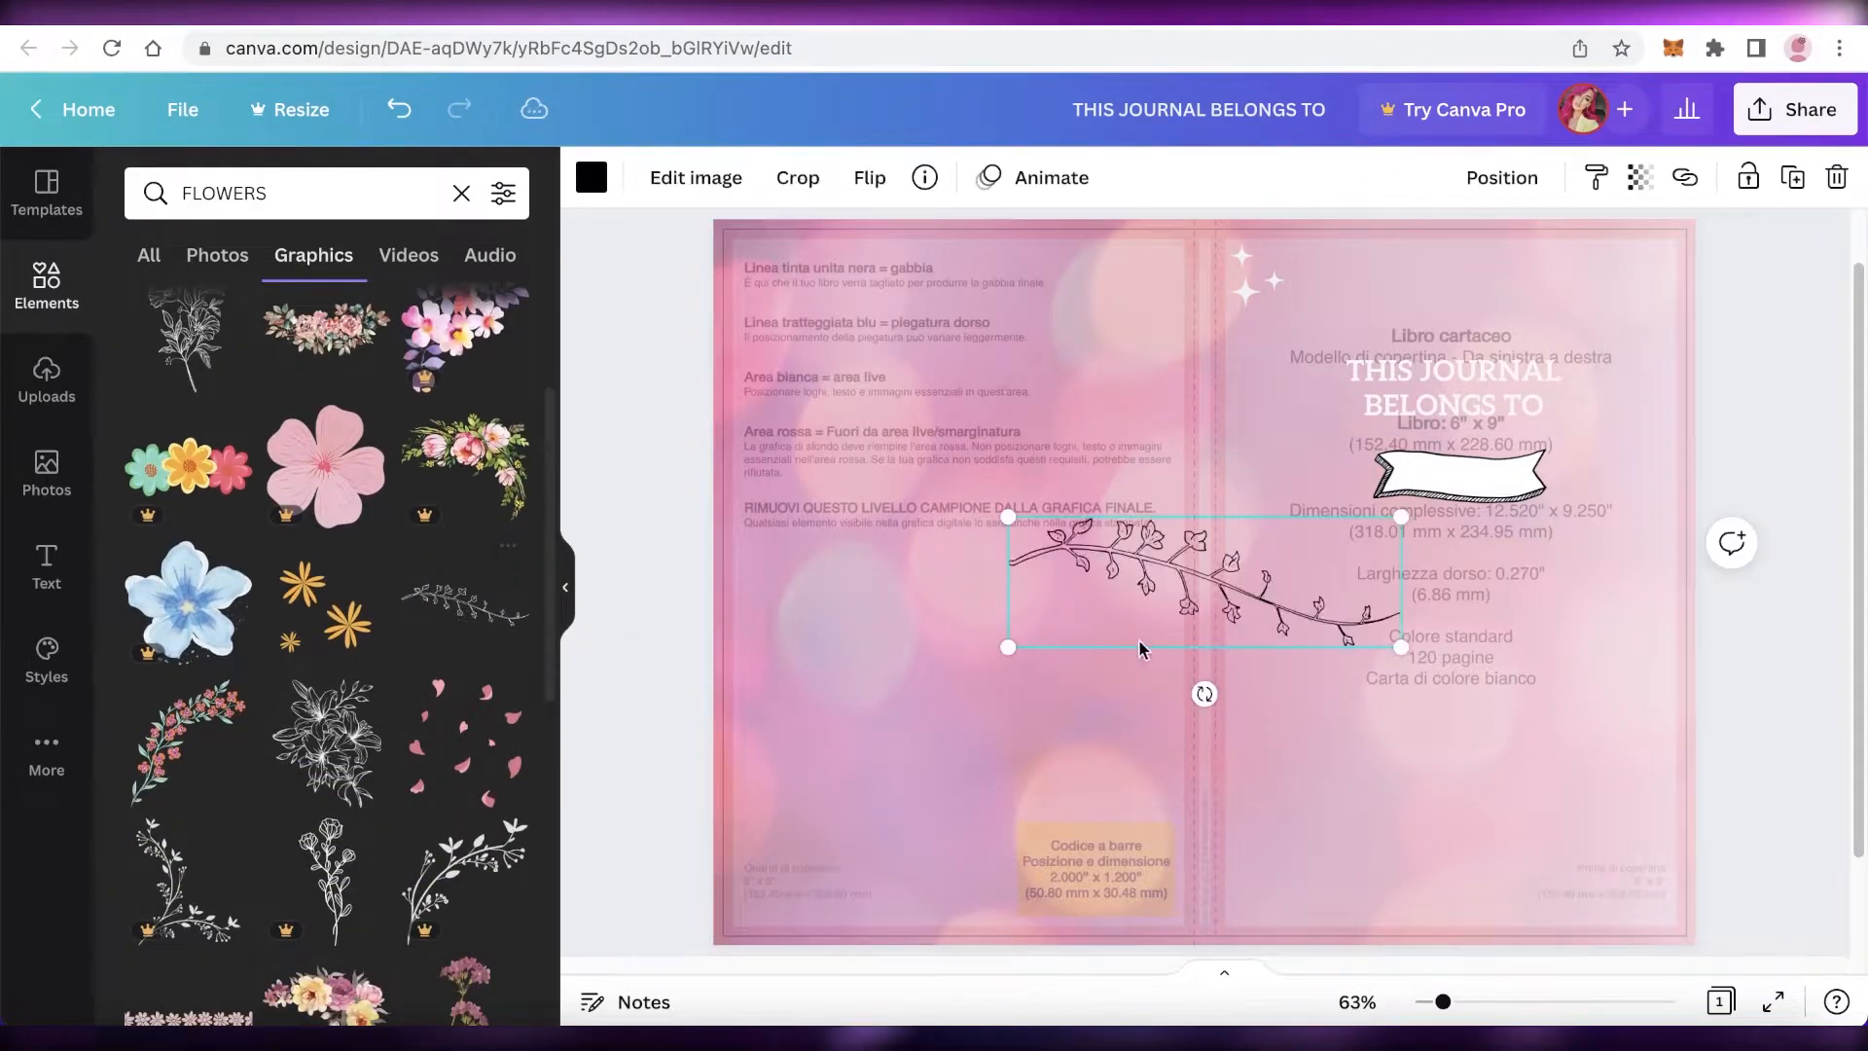
{"action": "left_click_drag", "start_coordinate": [1401, 655], "coordinate": [1270, 604]}
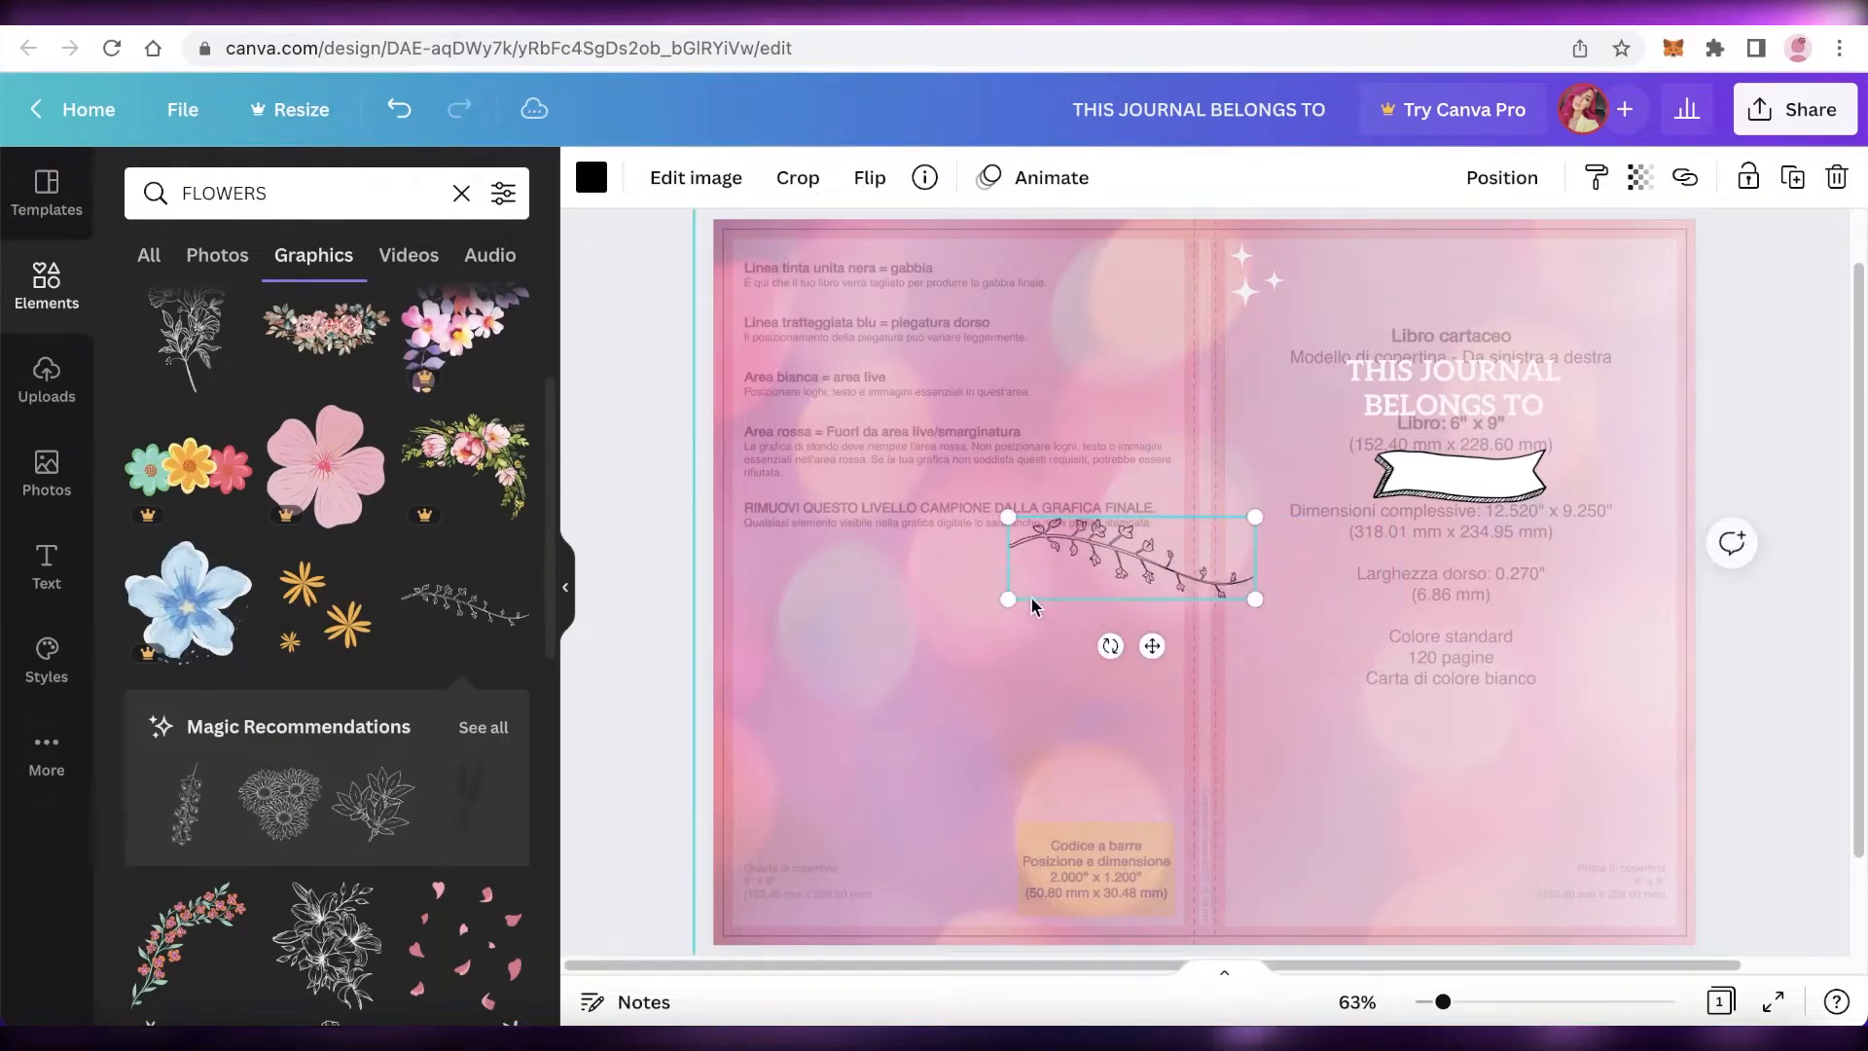
{"action": "left_click_drag", "start_coordinate": [1109, 642], "coordinate": [1328, 570]}
{"action": "left_click_drag", "start_coordinate": [1151, 595], "coordinate": [1191, 318]}
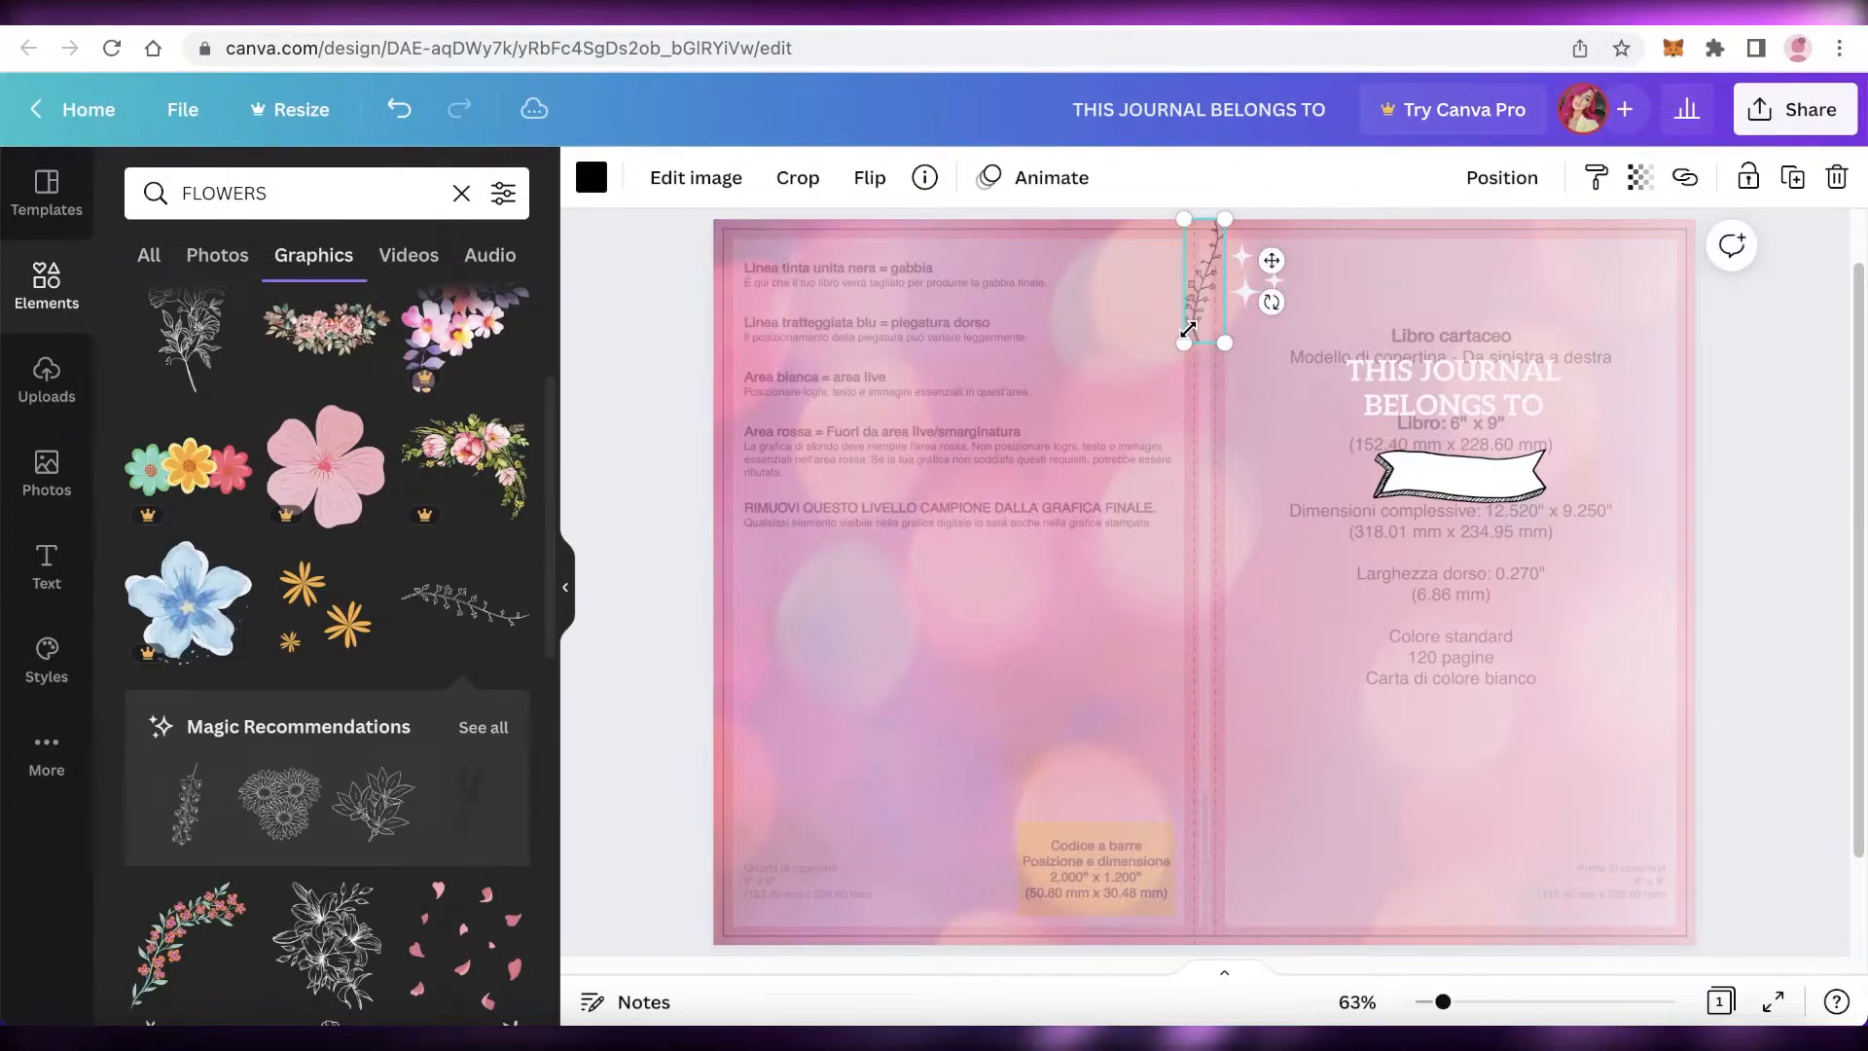
Step: Duplicate the branch several times down the spine so the copies run from top to bottom
{"action": "left_click_drag", "start_coordinate": [1214, 326], "coordinate": [1204, 593]}
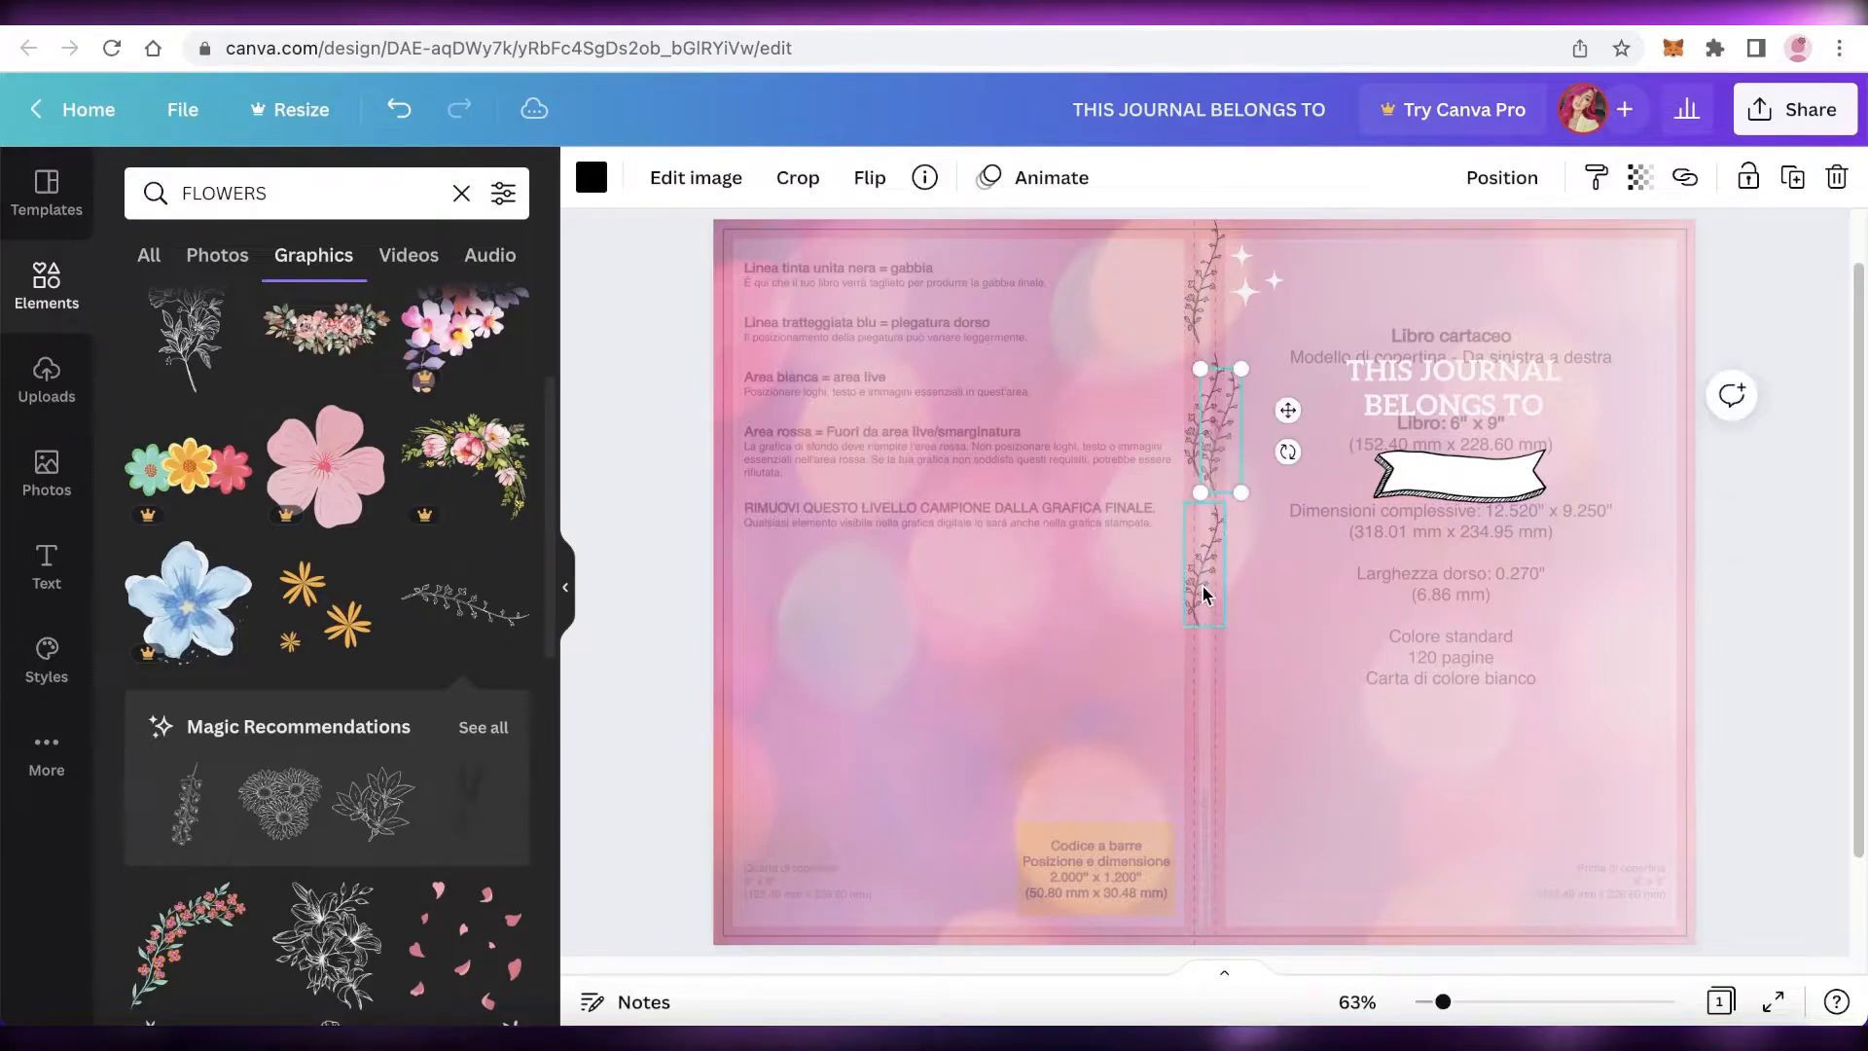
{"action": "left_click_drag", "start_coordinate": [1216, 425], "coordinate": [1199, 710]}
{"action": "left_click", "coordinate": [1219, 399]}
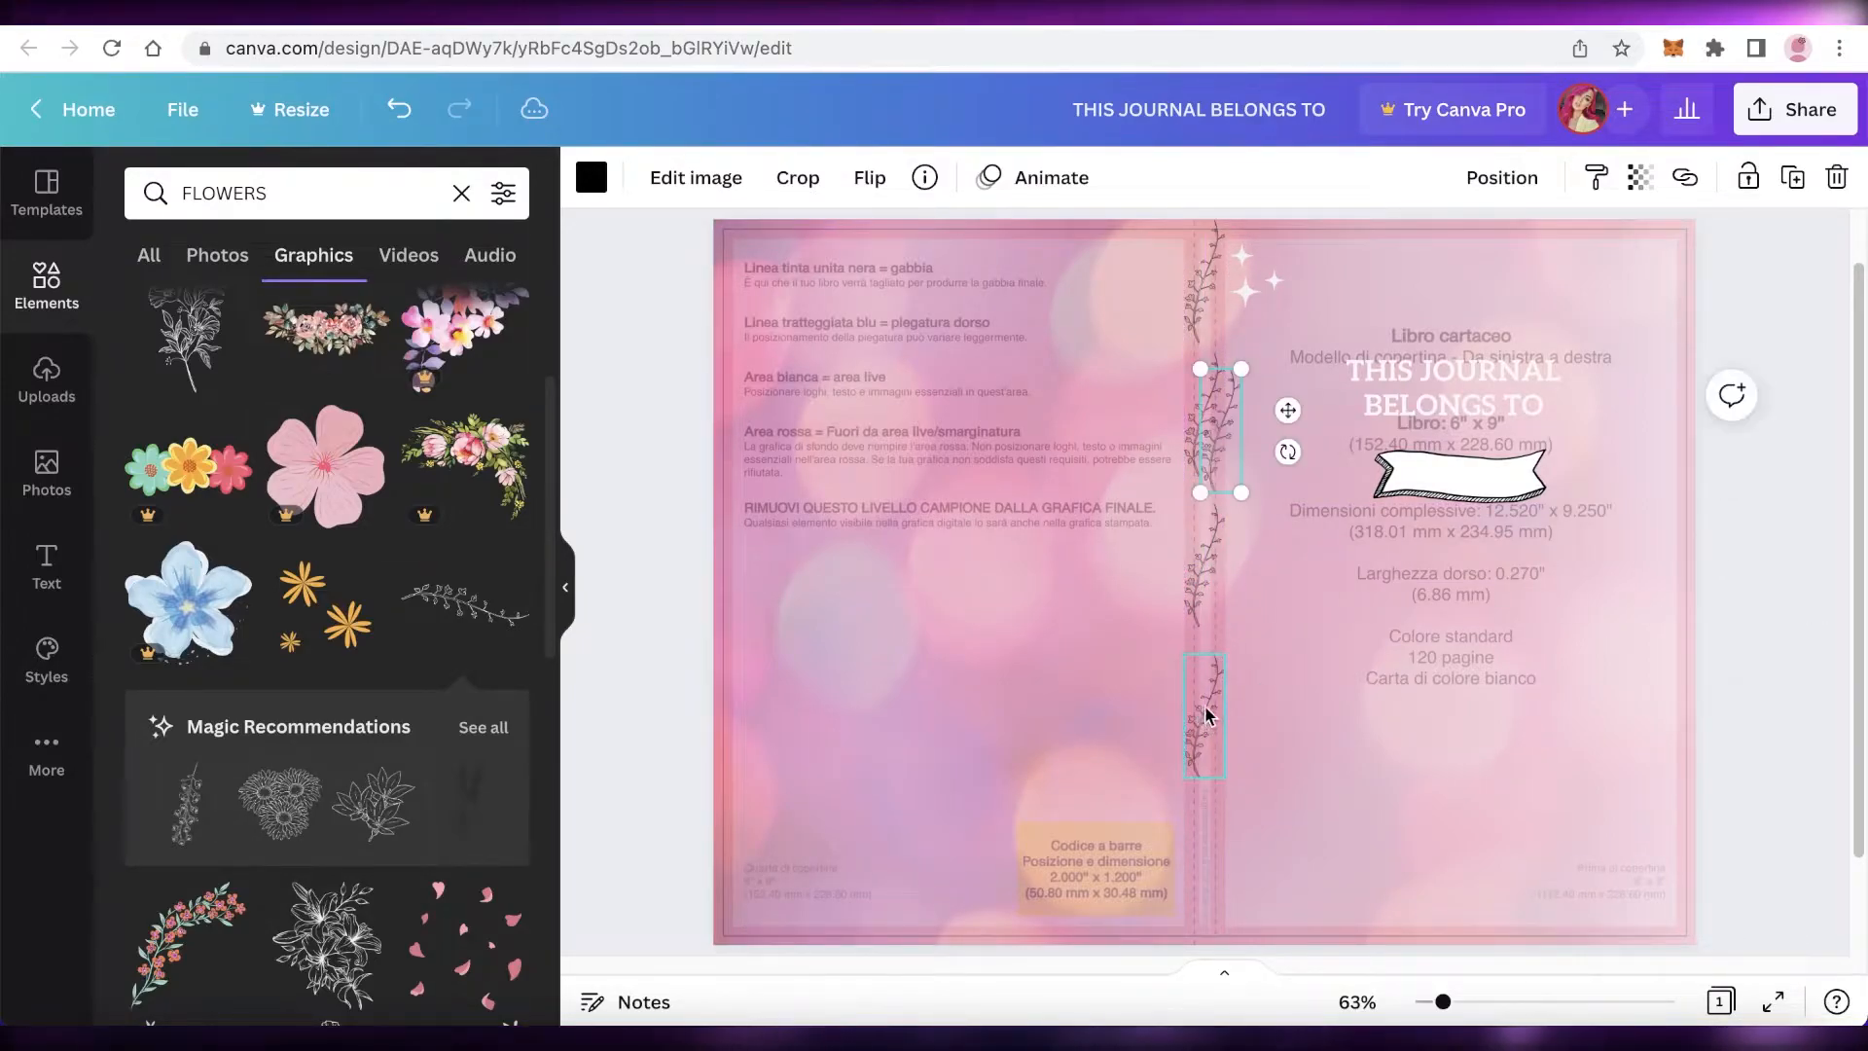
{"action": "left_click_drag", "start_coordinate": [1225, 419], "coordinate": [1205, 858]}
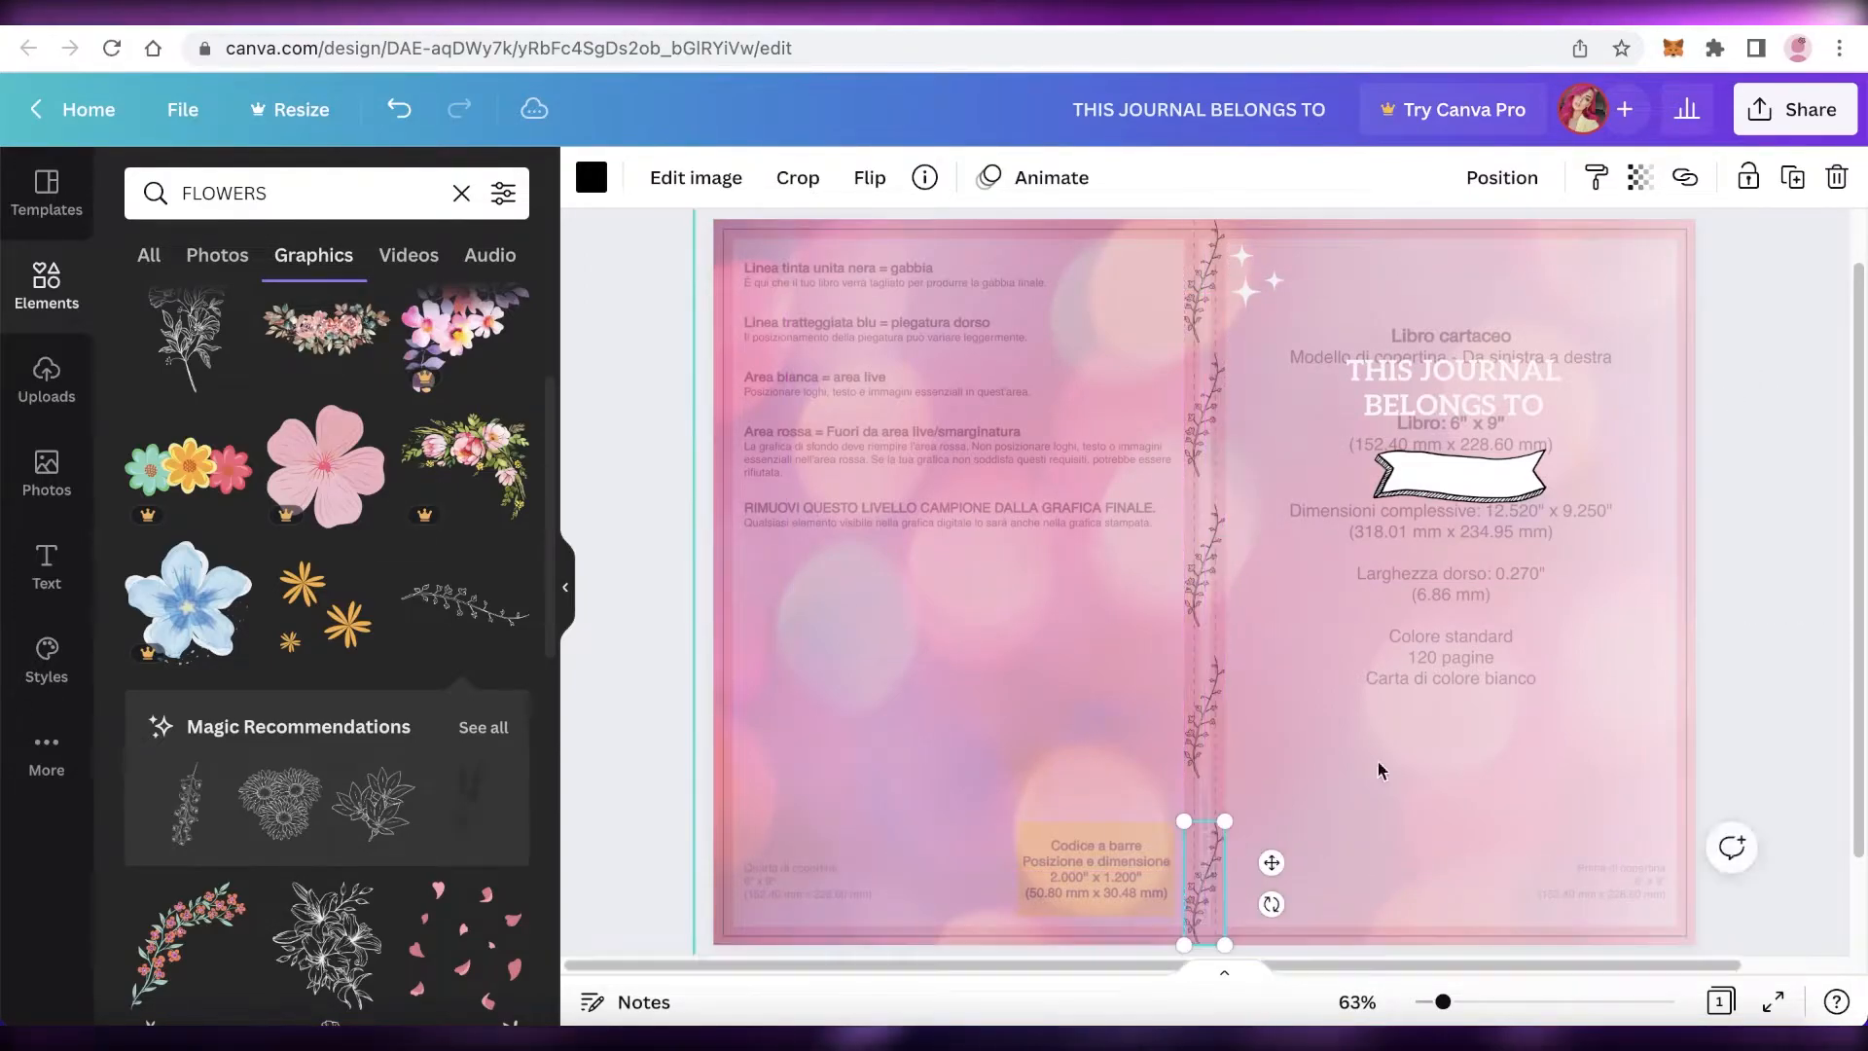
{"action": "left_click", "coordinate": [1775, 526]}
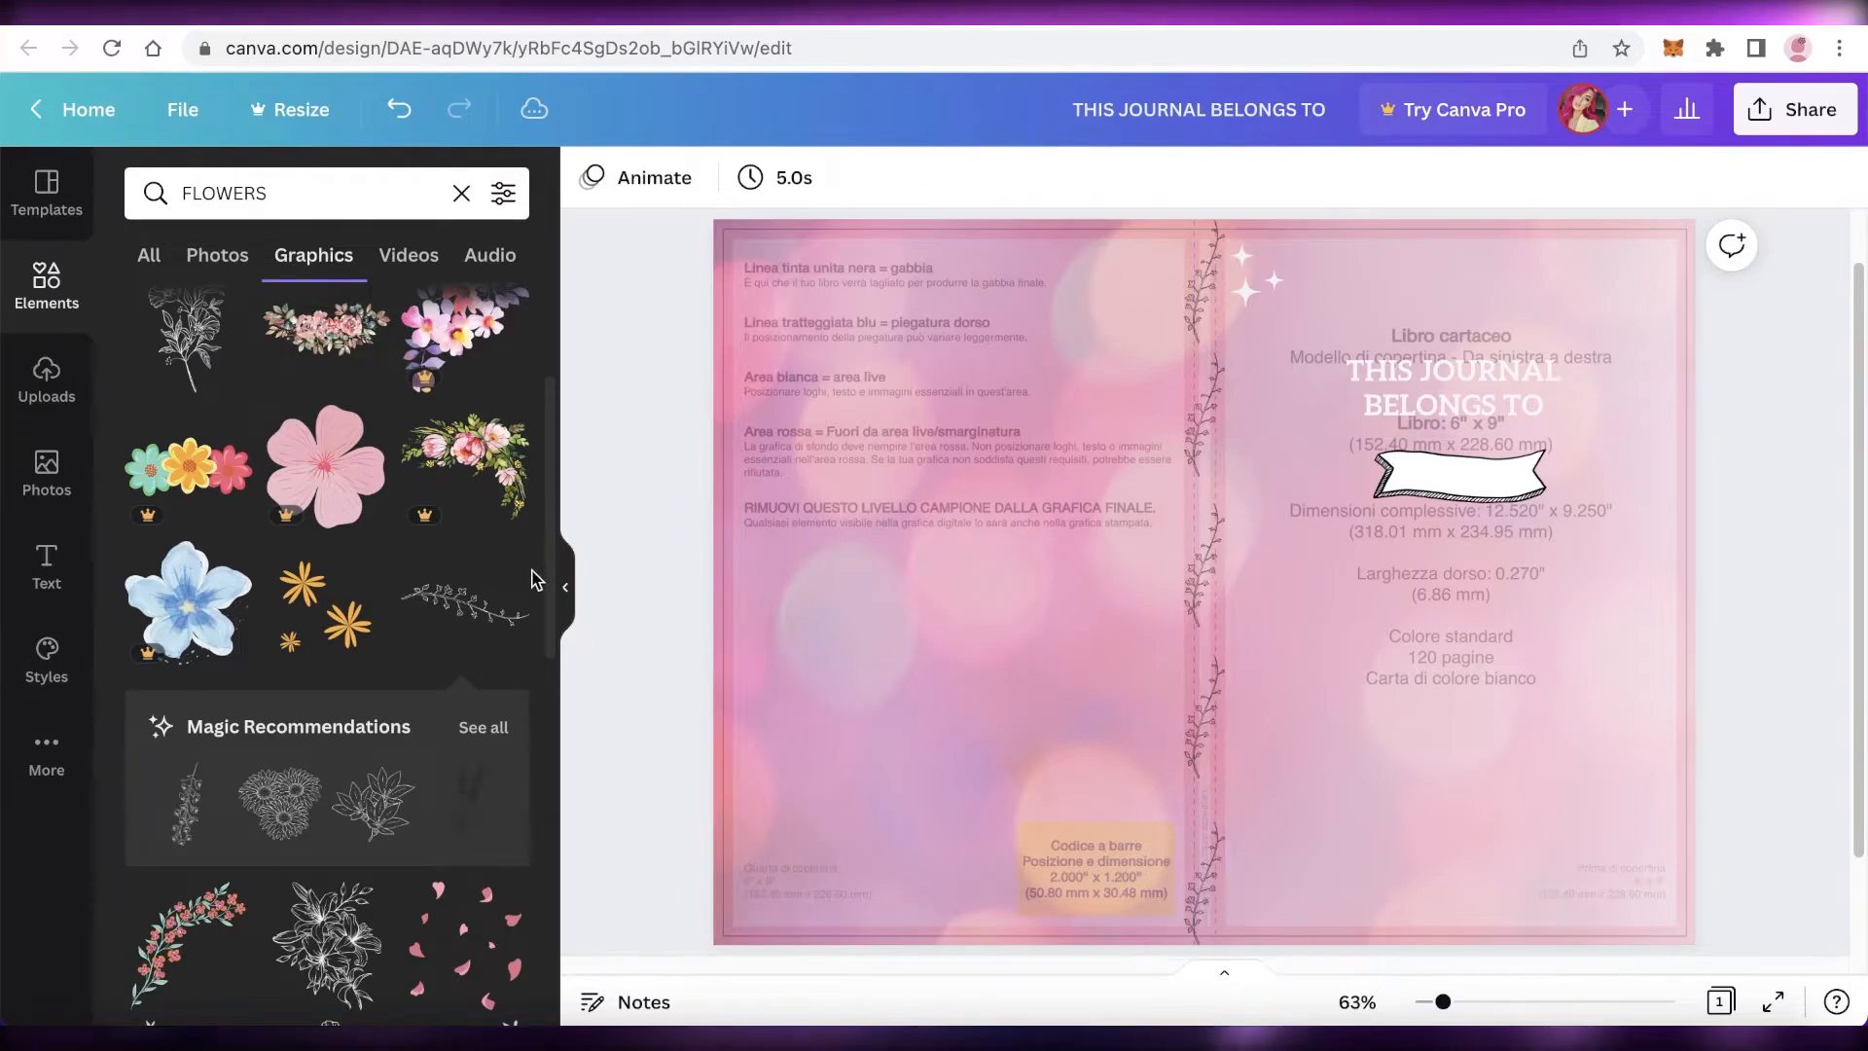
Step: Unlock the KDP template overlay and delete it from the cover
{"action": "left_click", "coordinate": [461, 192]}
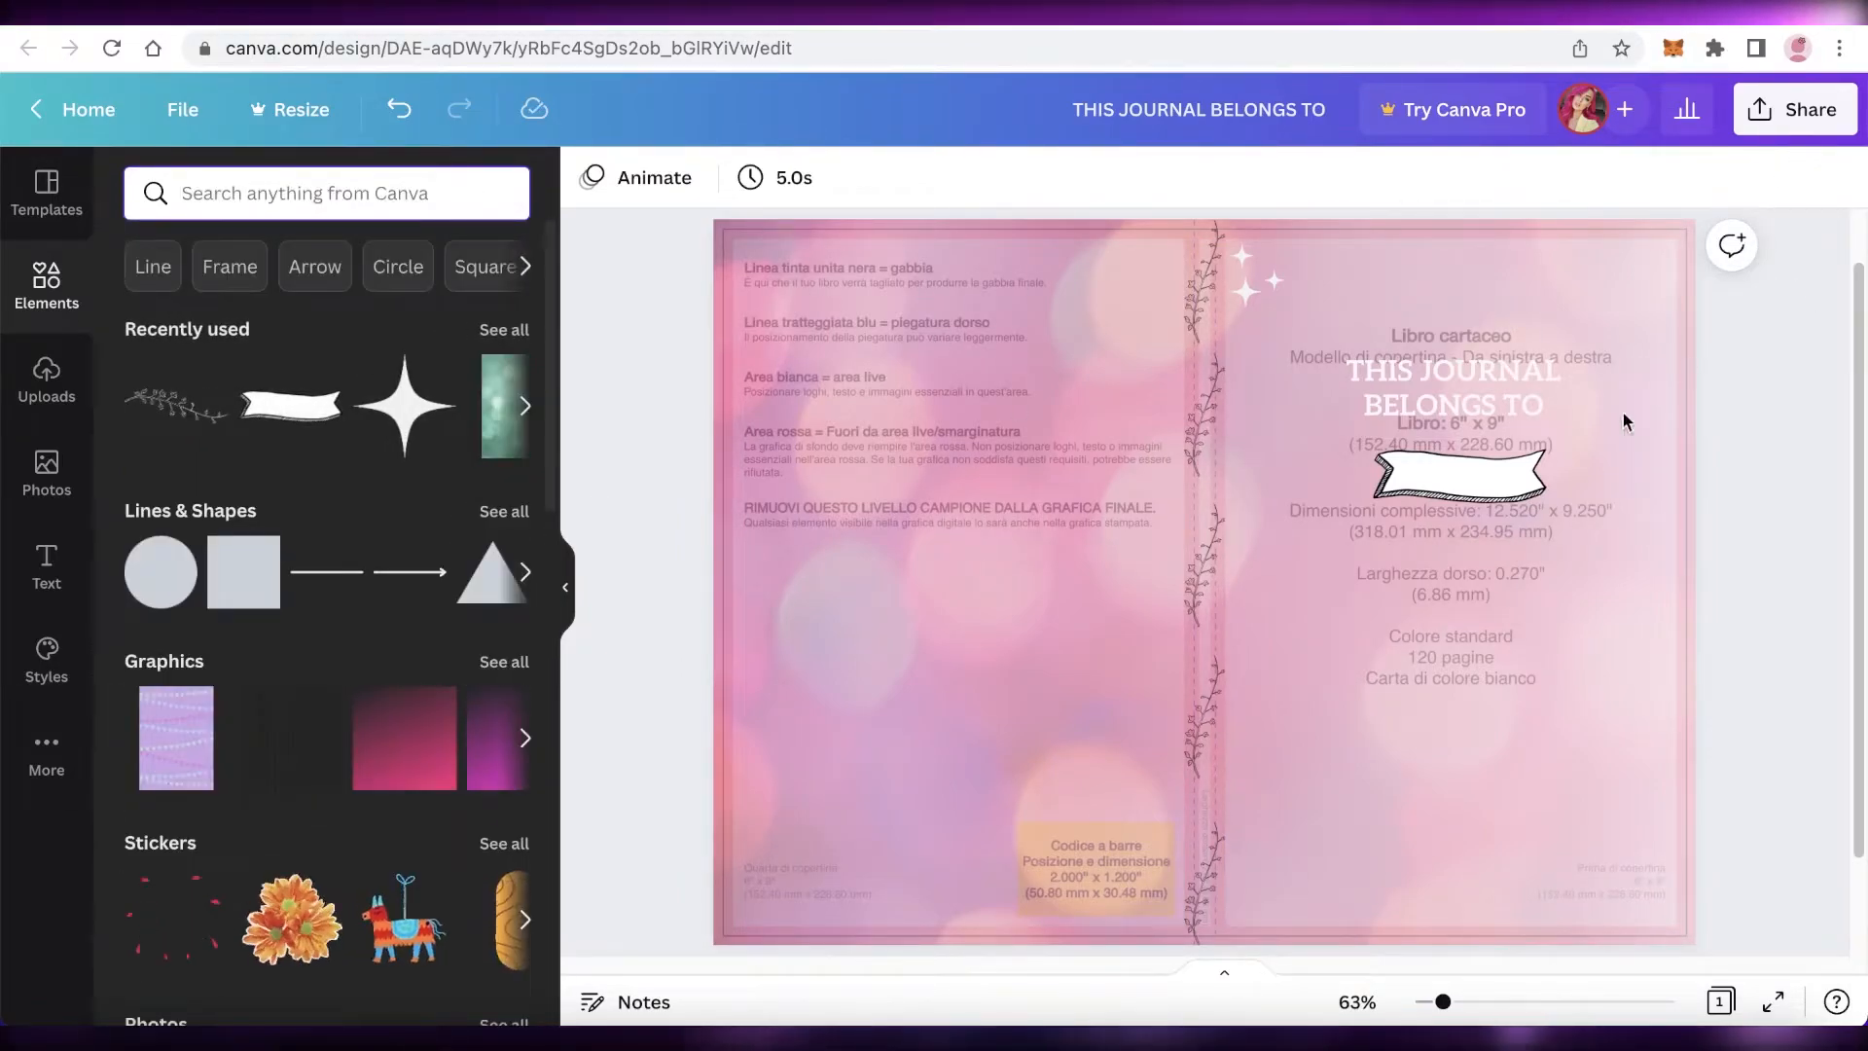
{"action": "left_click", "coordinate": [751, 425]}
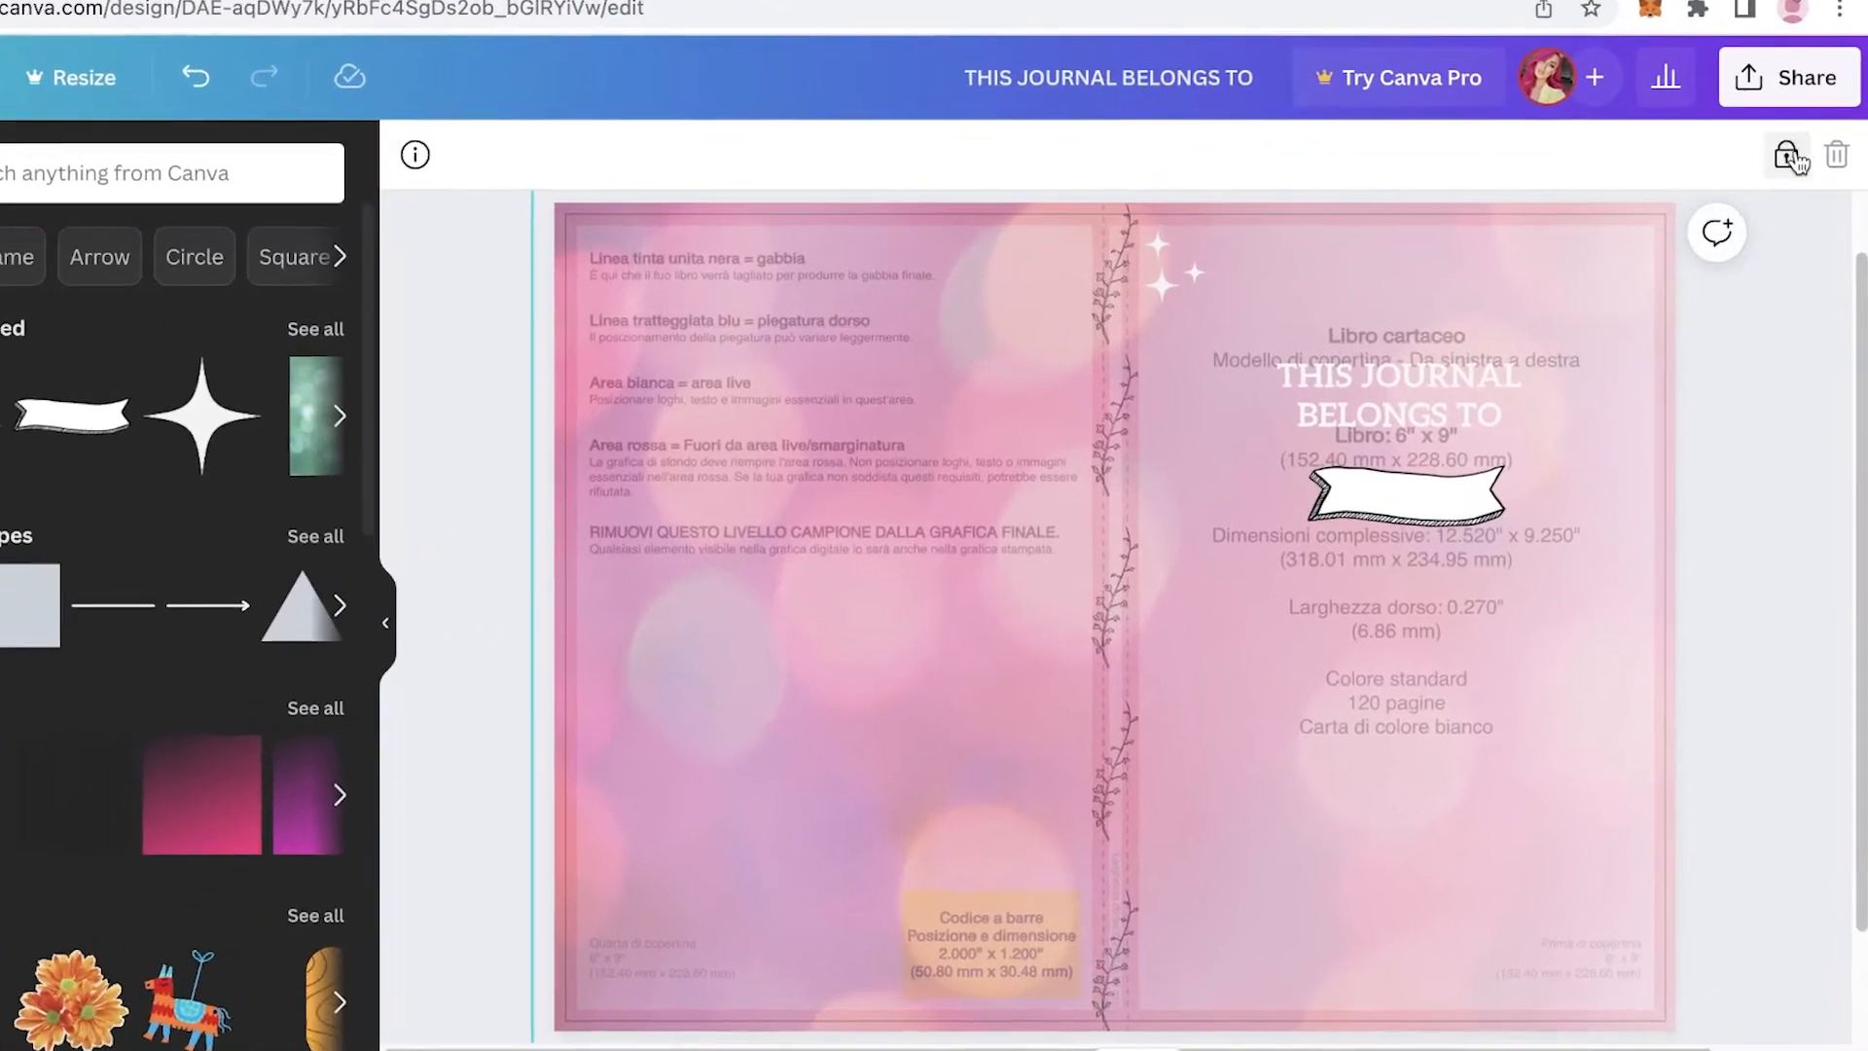
{"action": "left_click", "coordinate": [1793, 178]}
{"action": "key", "text": "Delete"}
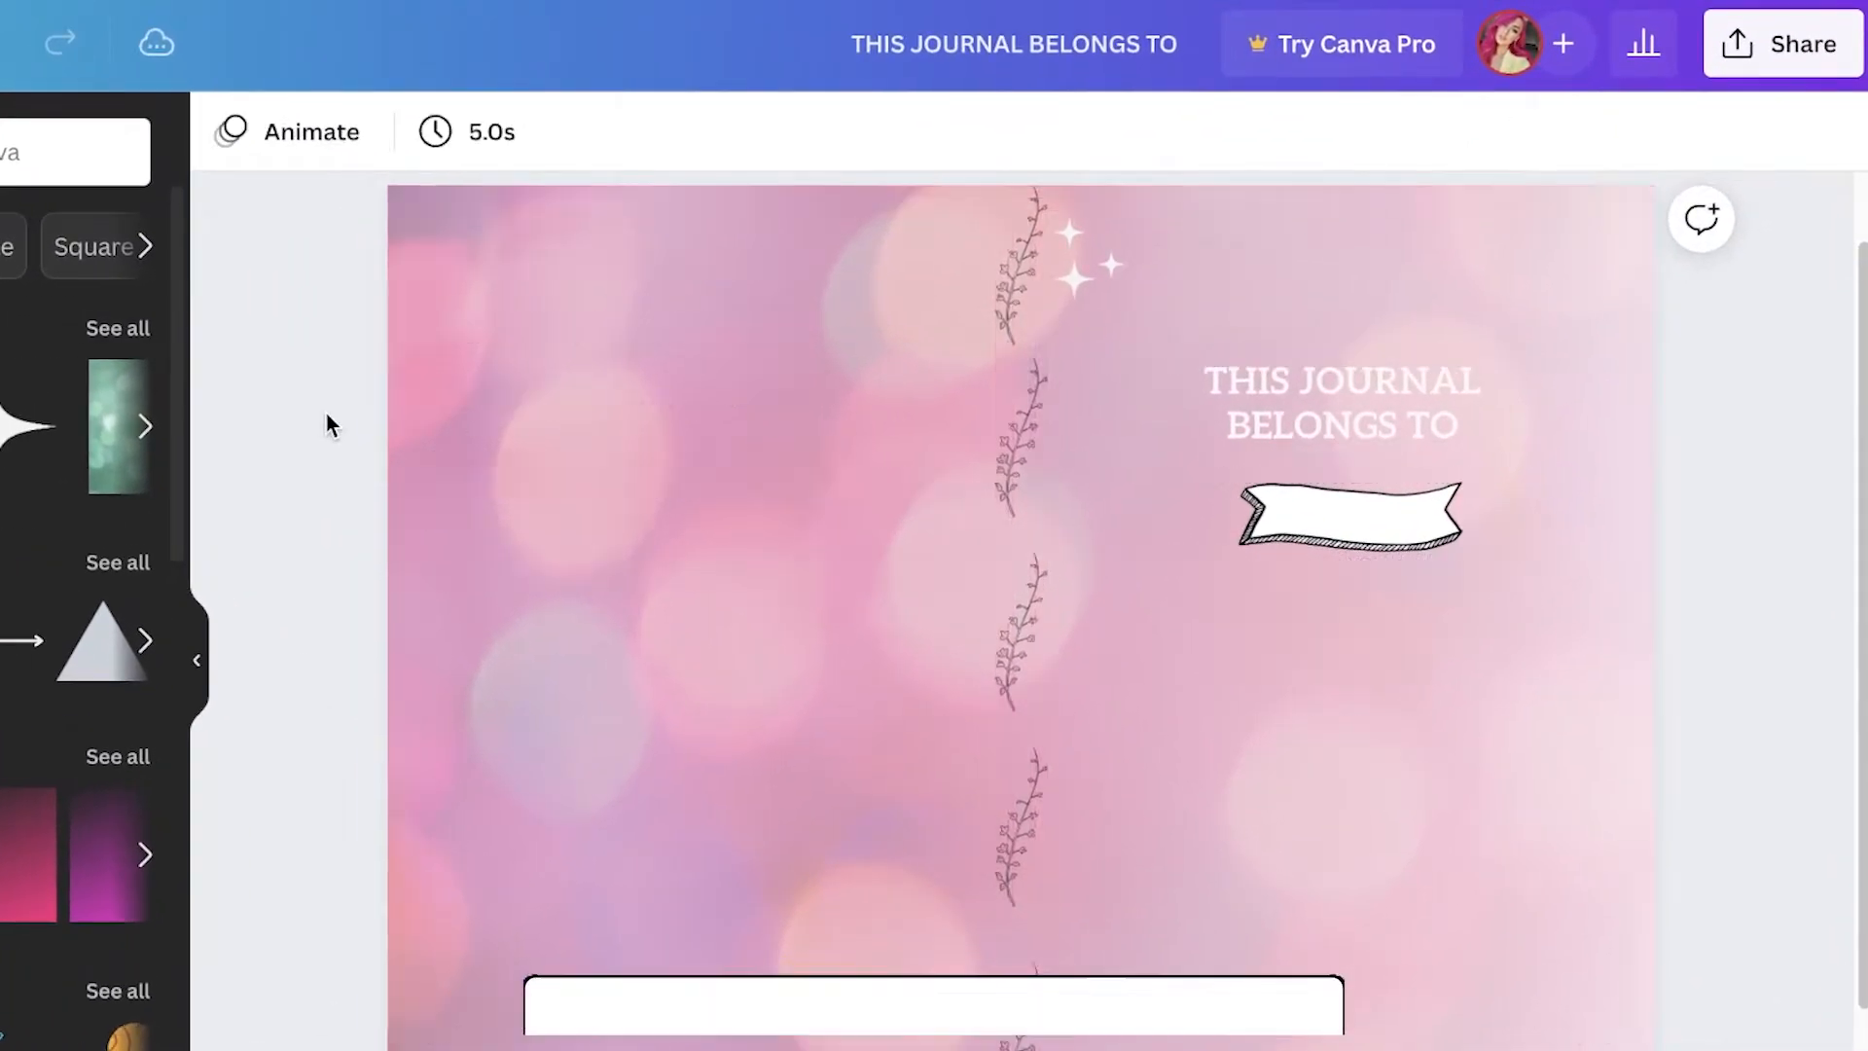
Step: Set the bokeh background image's transparency to 100
{"action": "left_click", "coordinate": [432, 376]}
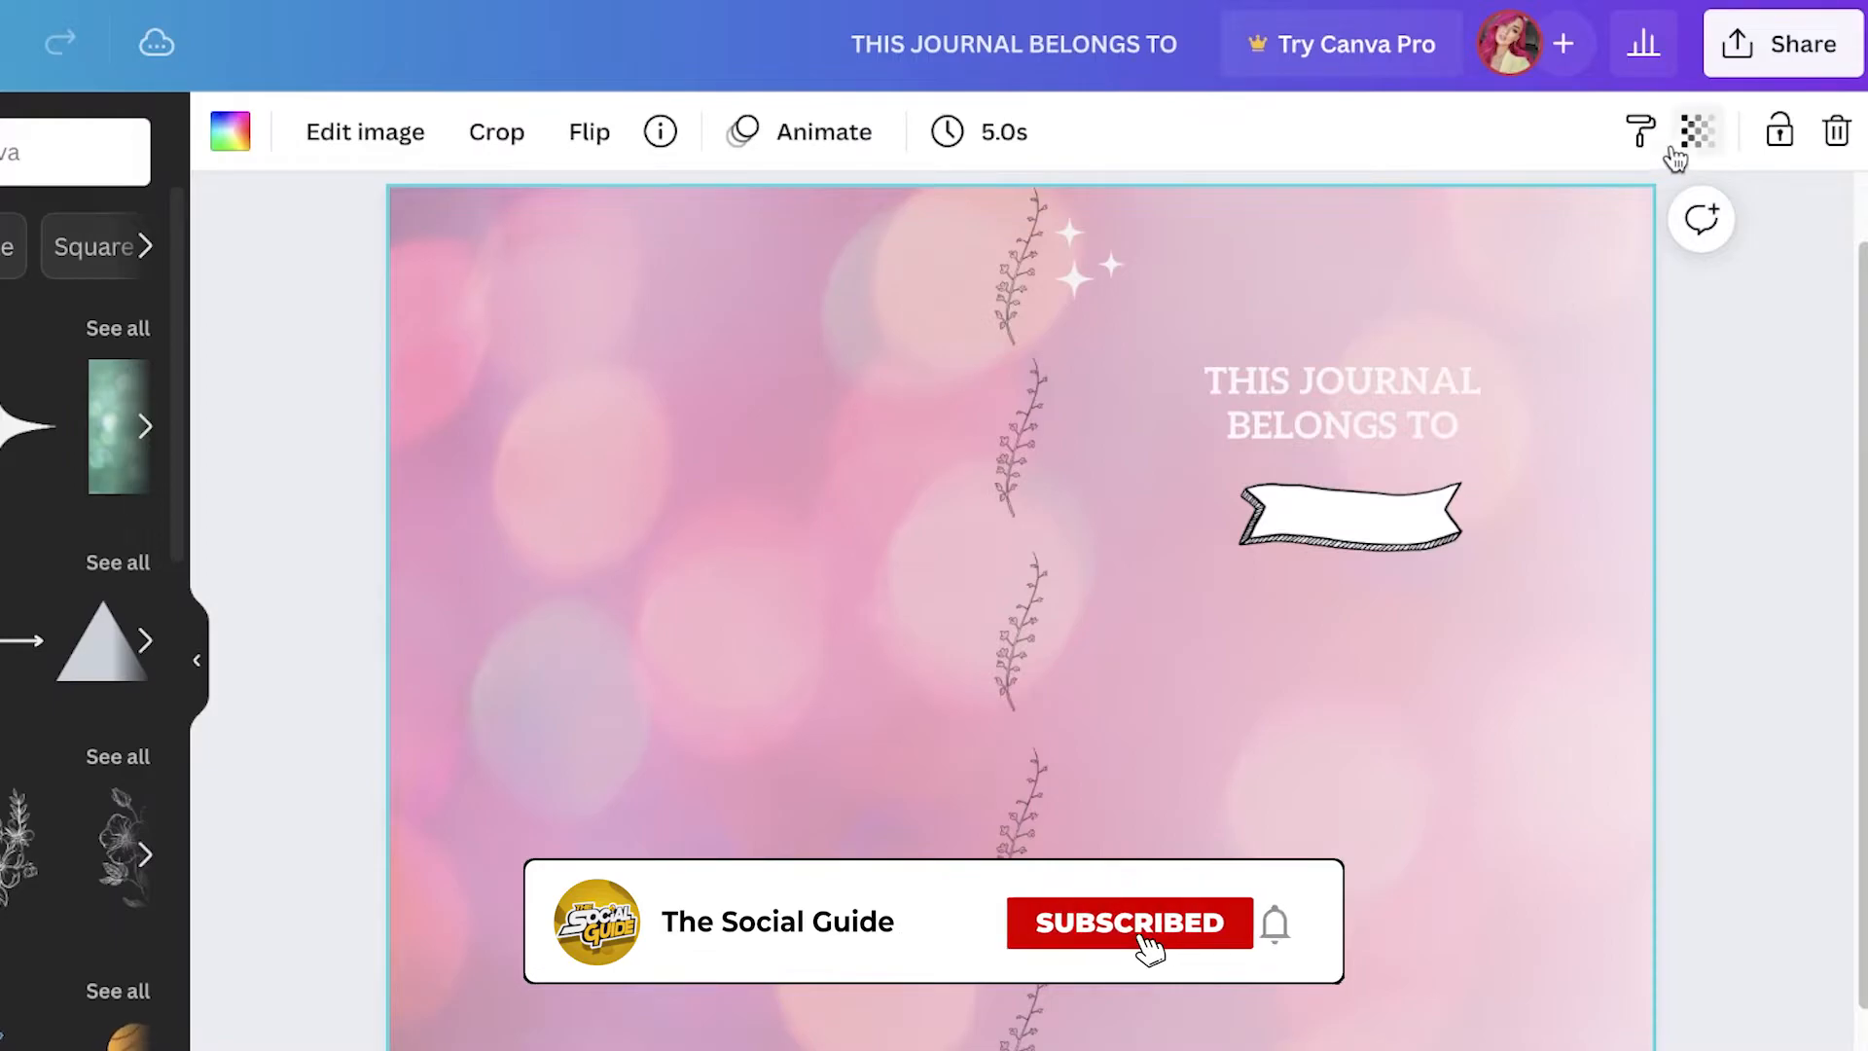
{"action": "left_click", "coordinate": [1698, 132]}
{"action": "left_click_drag", "start_coordinate": [1510, 280], "coordinate": [1692, 269]}
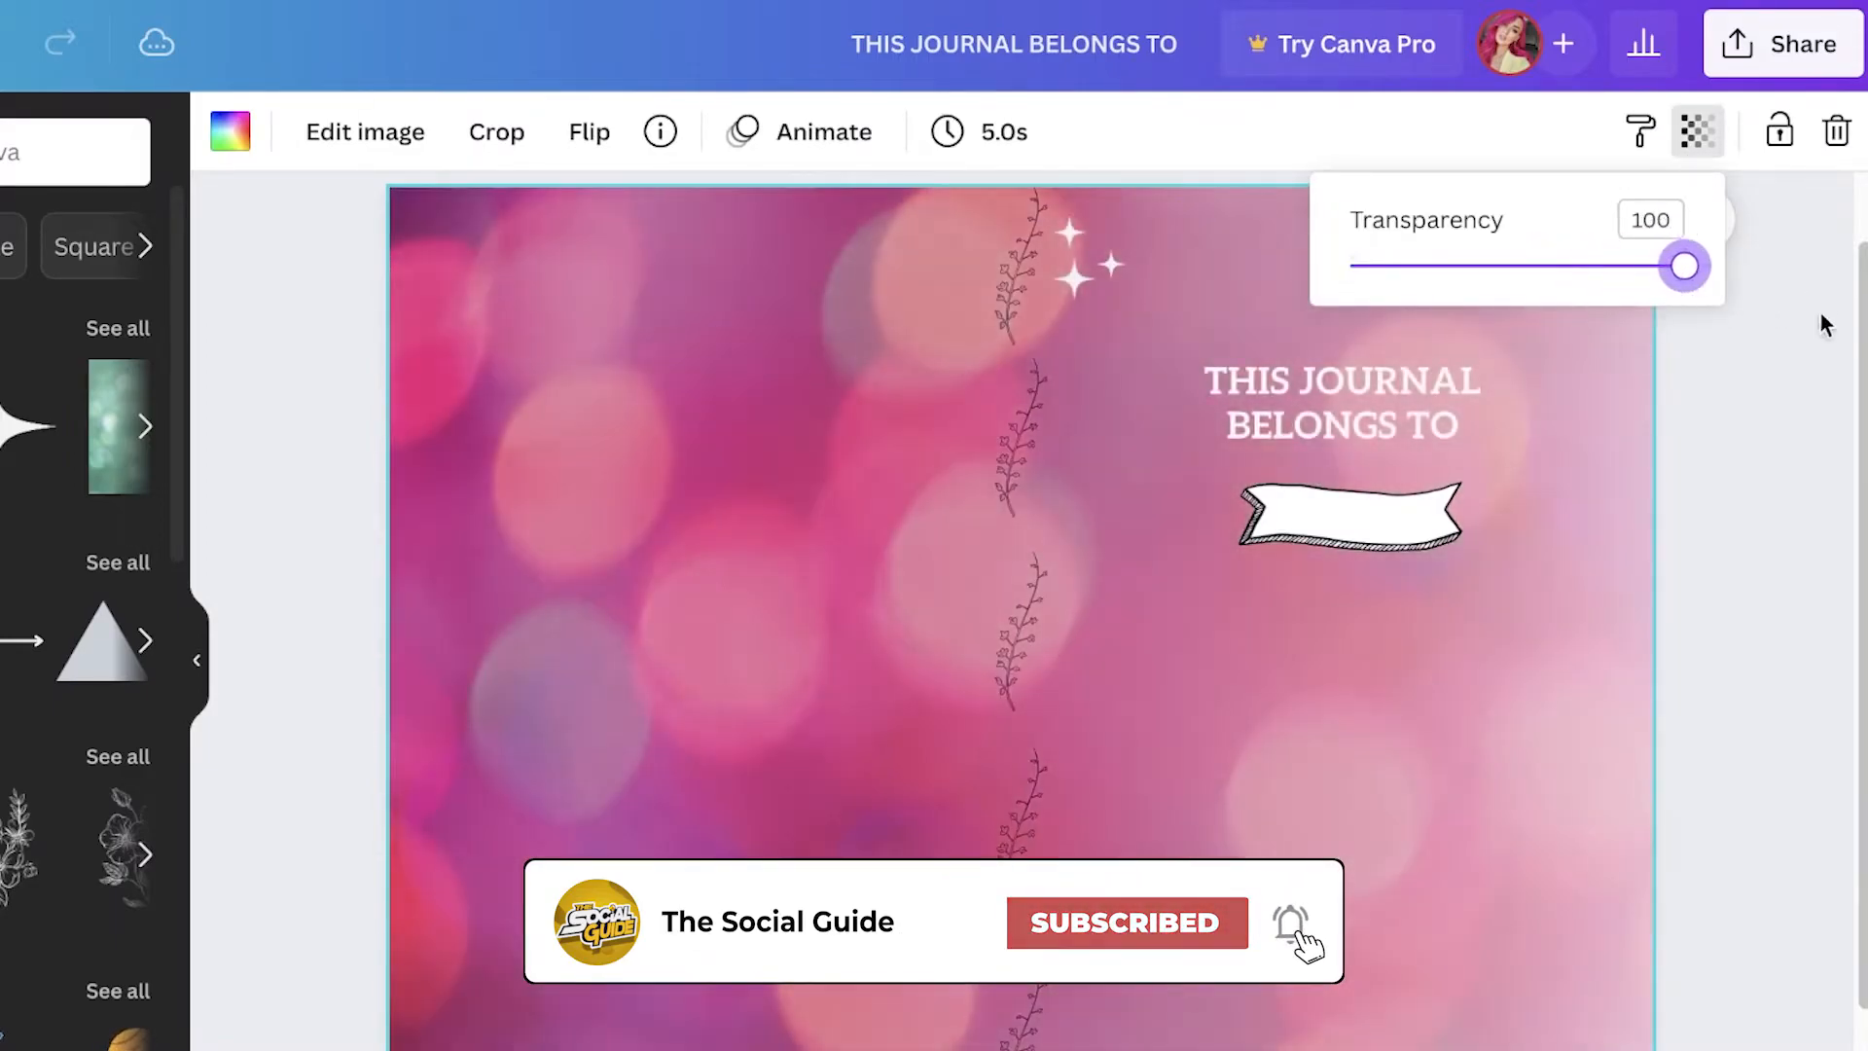
{"action": "left_click", "coordinate": [1771, 525]}
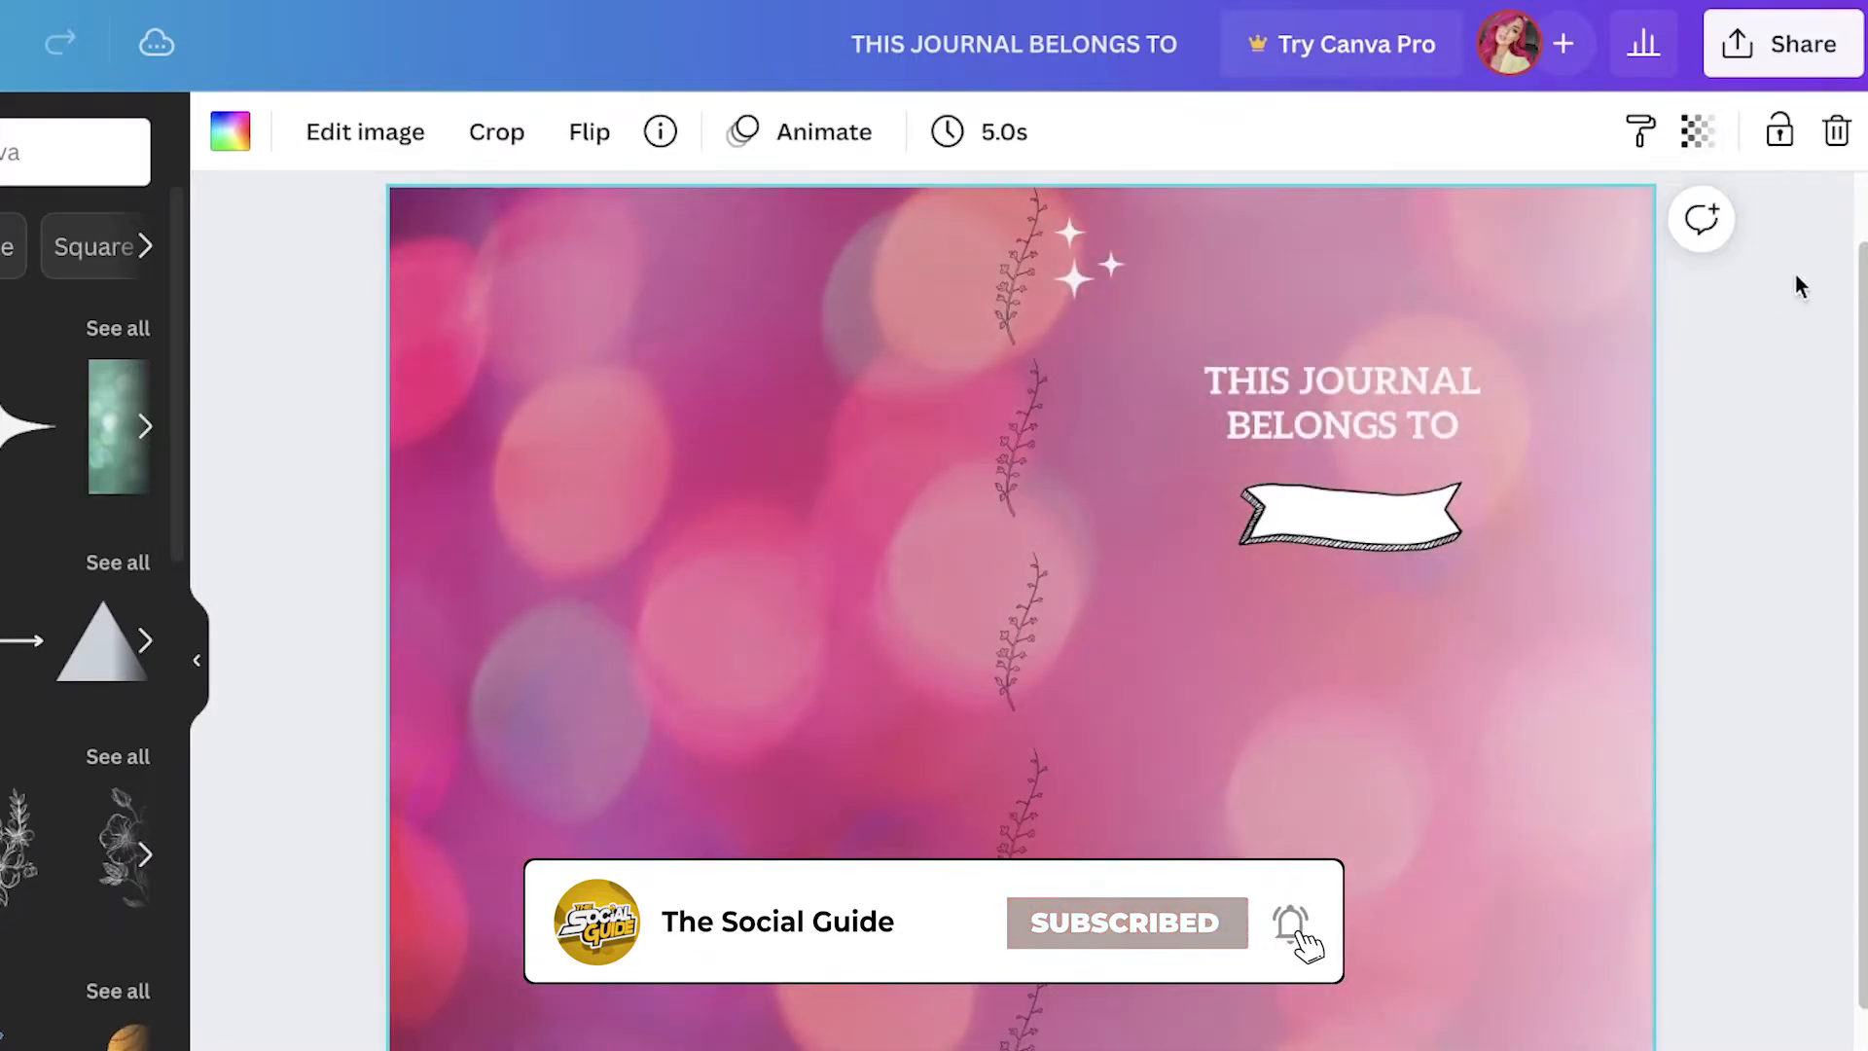
Step: Download the cover design as a PDF Print file
{"action": "left_click", "coordinate": [1795, 243]}
{"action": "scroll", "coordinate": [1236, 345], "scroll_direction": "down", "scroll_amount": 2}
{"action": "scroll", "coordinate": [1456, 930], "scroll_direction": "up", "scroll_amount": 3}
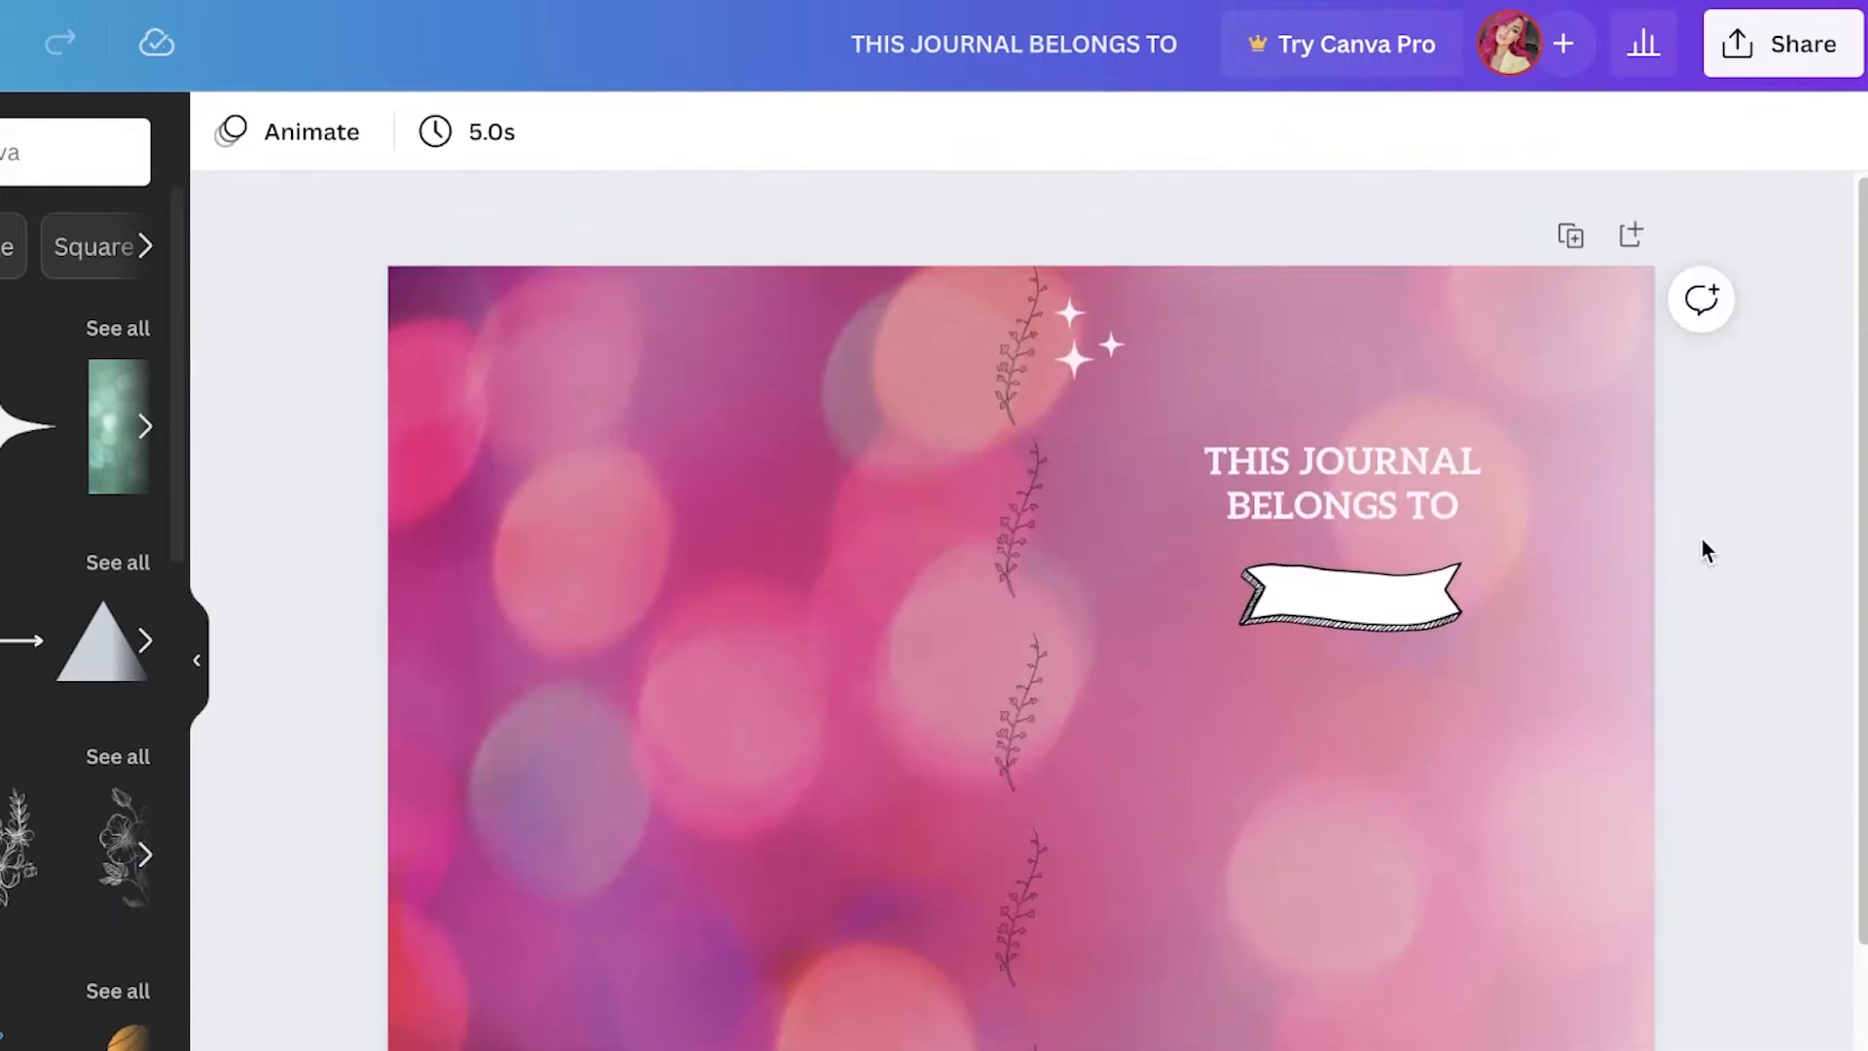
{"action": "scroll", "coordinate": [1732, 542], "scroll_direction": "down", "scroll_amount": 1}
{"action": "left_click", "coordinate": [1785, 73]}
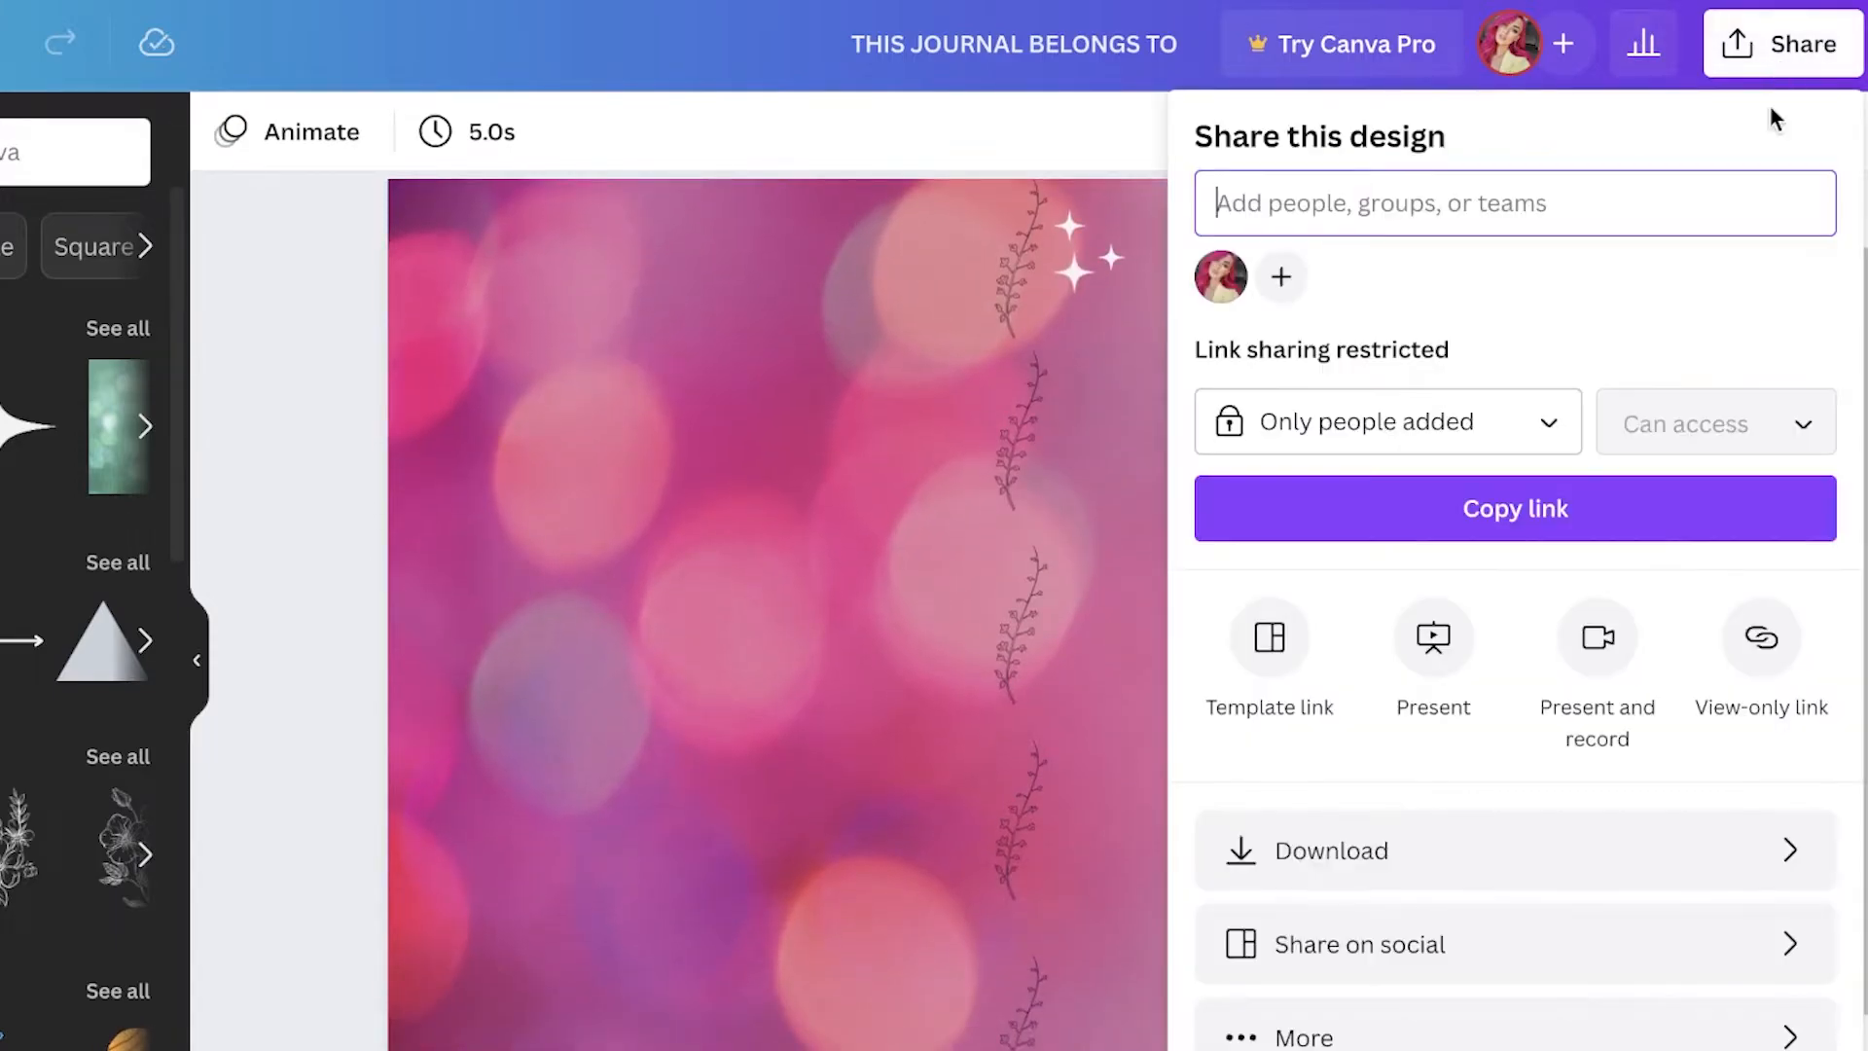
{"action": "left_click", "coordinate": [1424, 866]}
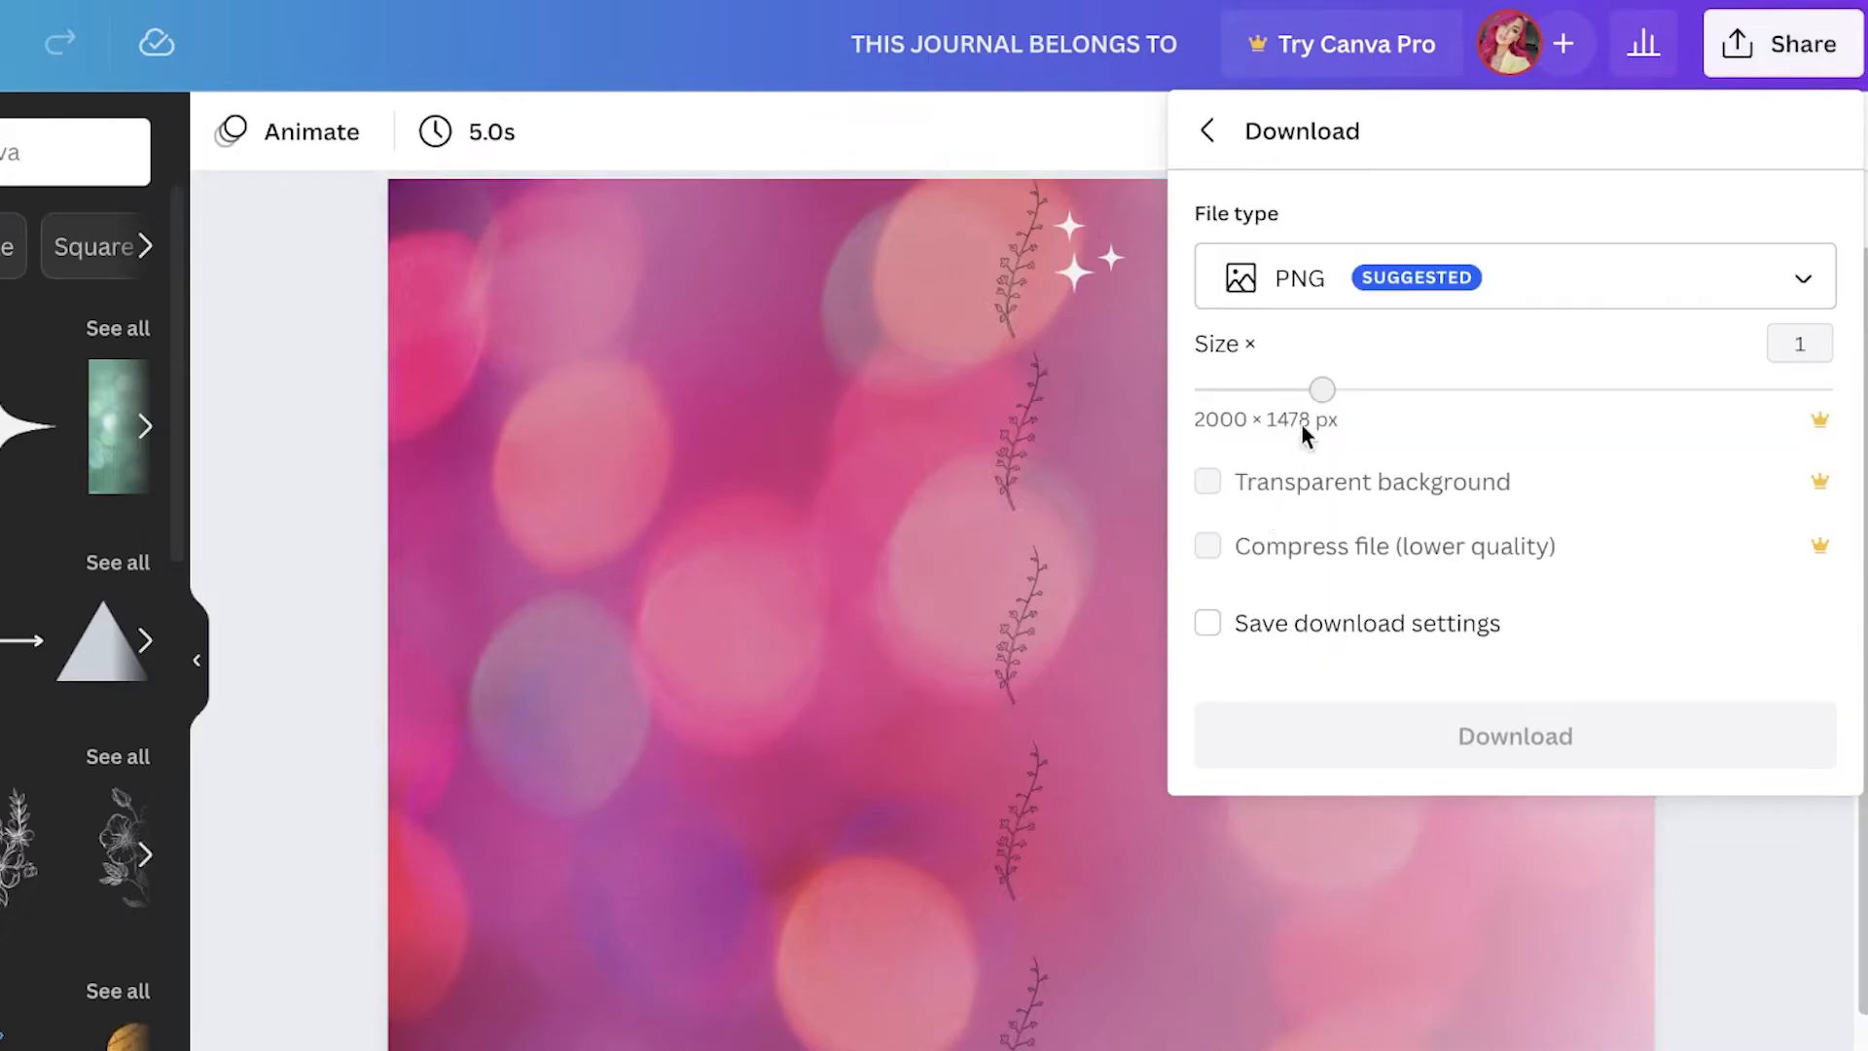
{"action": "left_click", "coordinate": [1342, 279]}
{"action": "left_click", "coordinate": [1383, 505]}
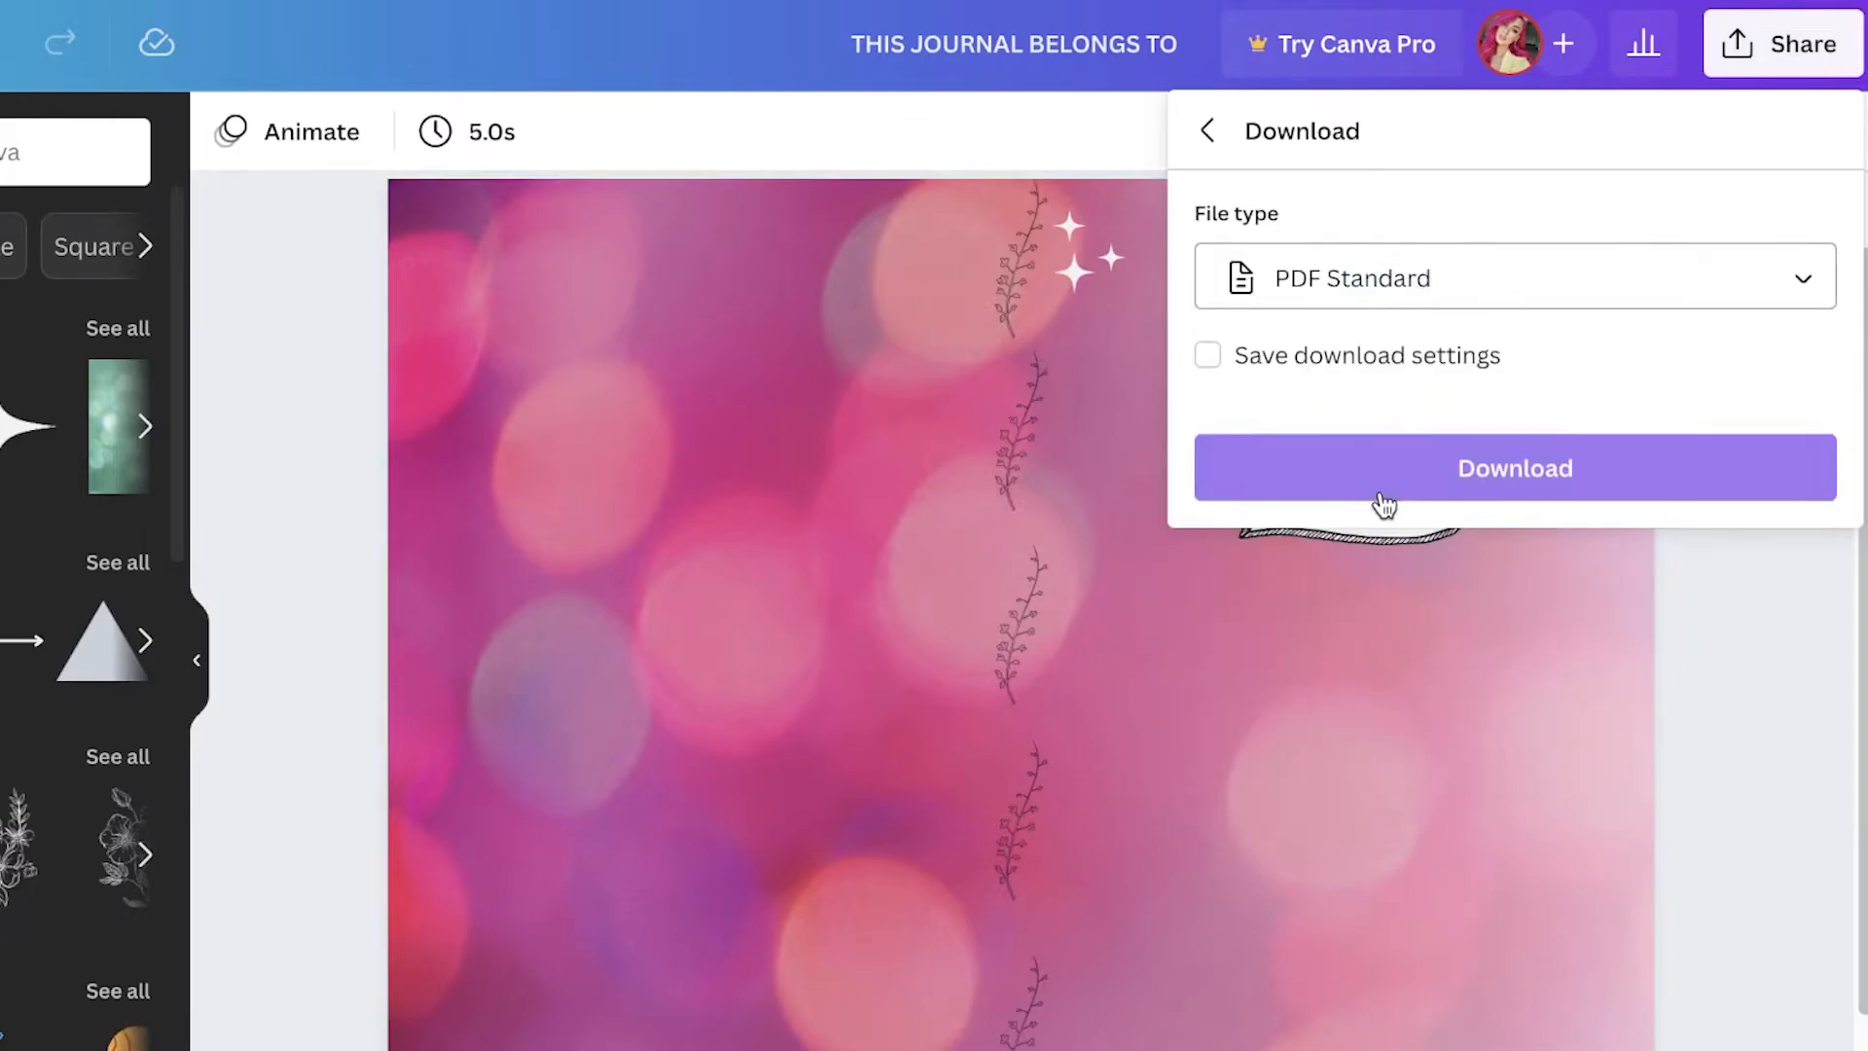
{"action": "left_click", "coordinate": [1402, 301]}
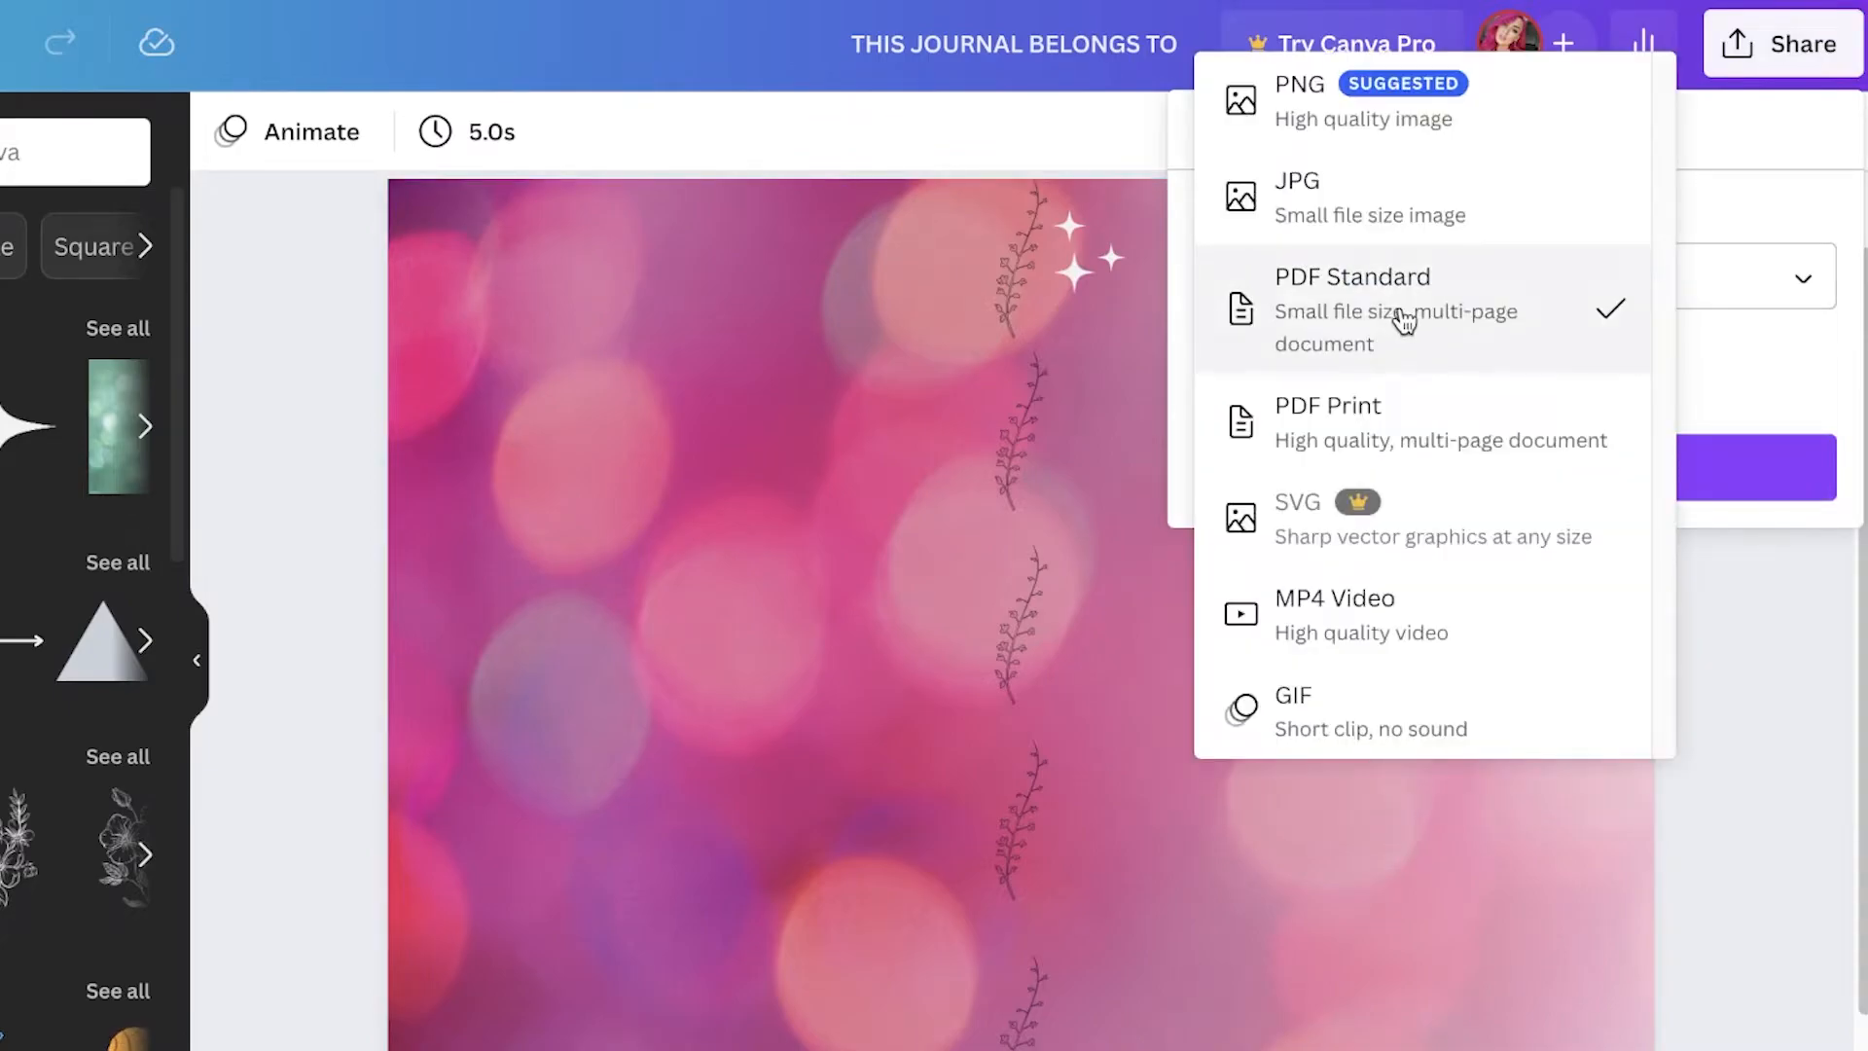
{"action": "left_click", "coordinate": [1419, 399]}
{"action": "left_click", "coordinate": [1512, 517]}
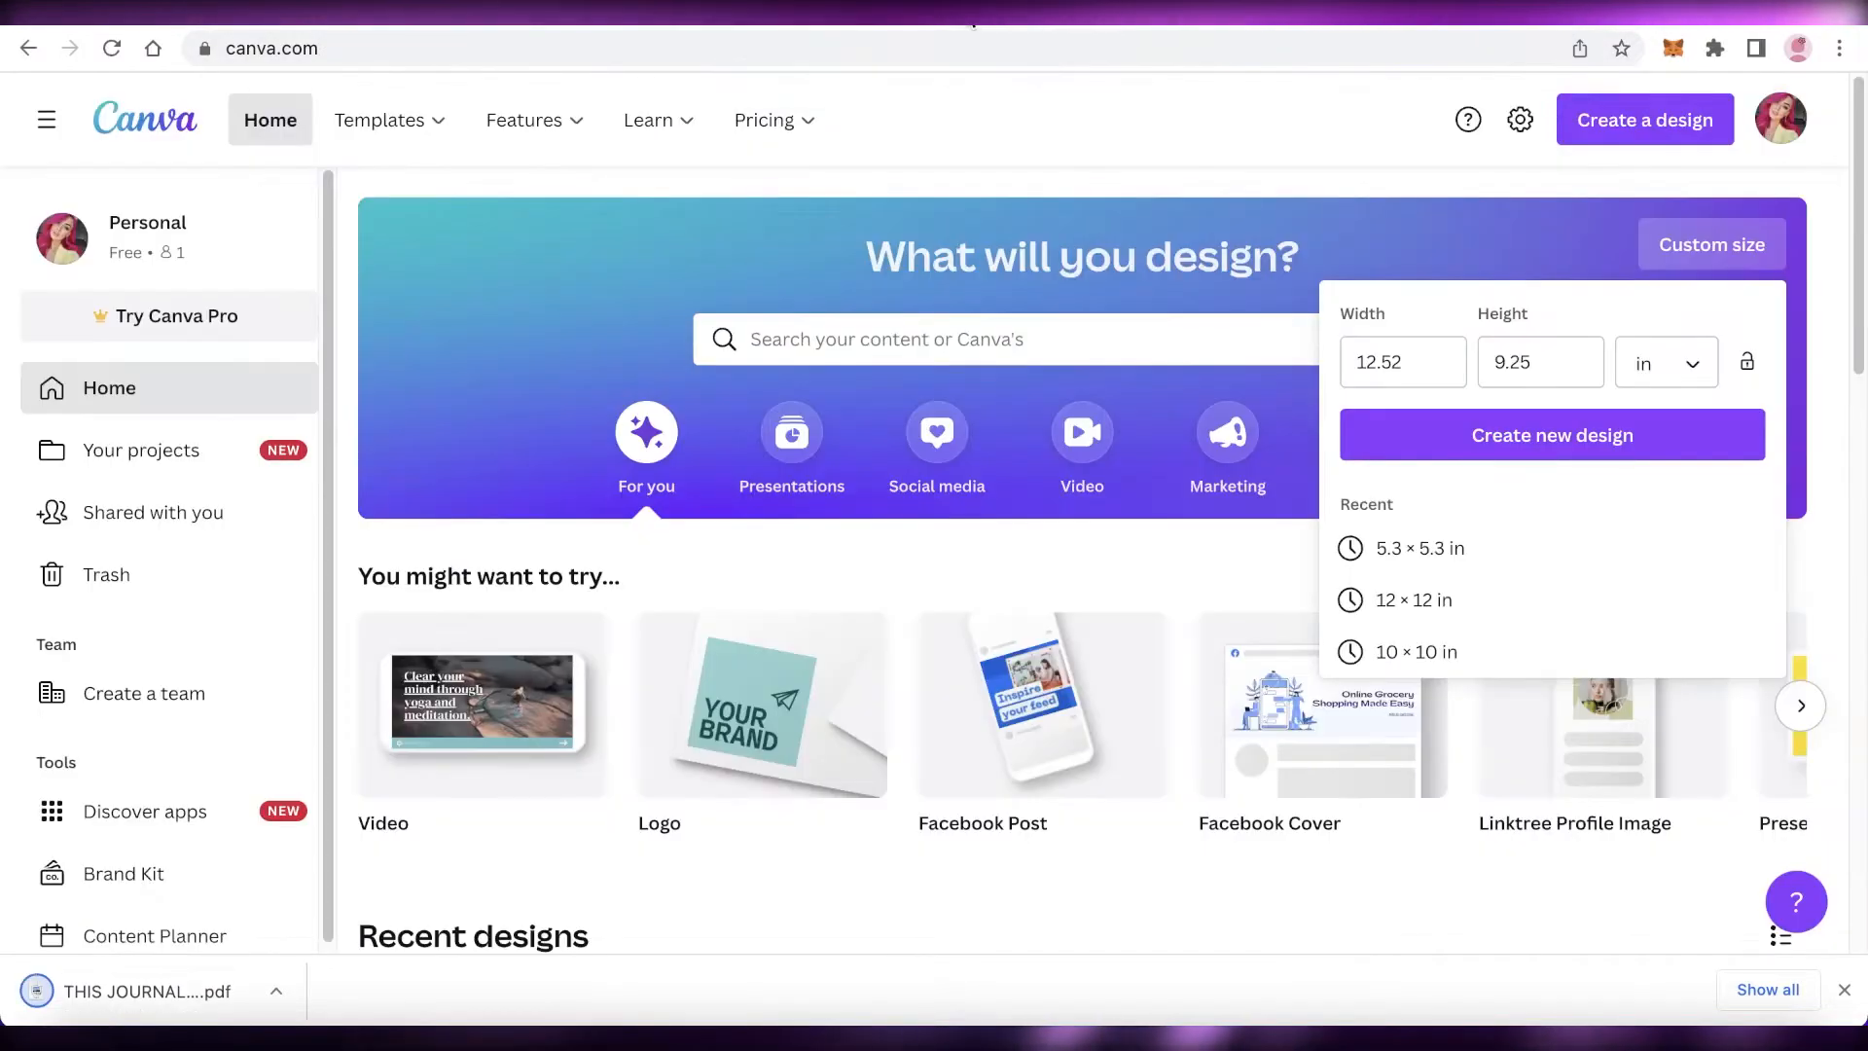
Step: Create a new custom-size design of 6 × 9 in
{"action": "left_click", "coordinate": [1541, 249]}
{"action": "left_click", "coordinate": [1685, 247]}
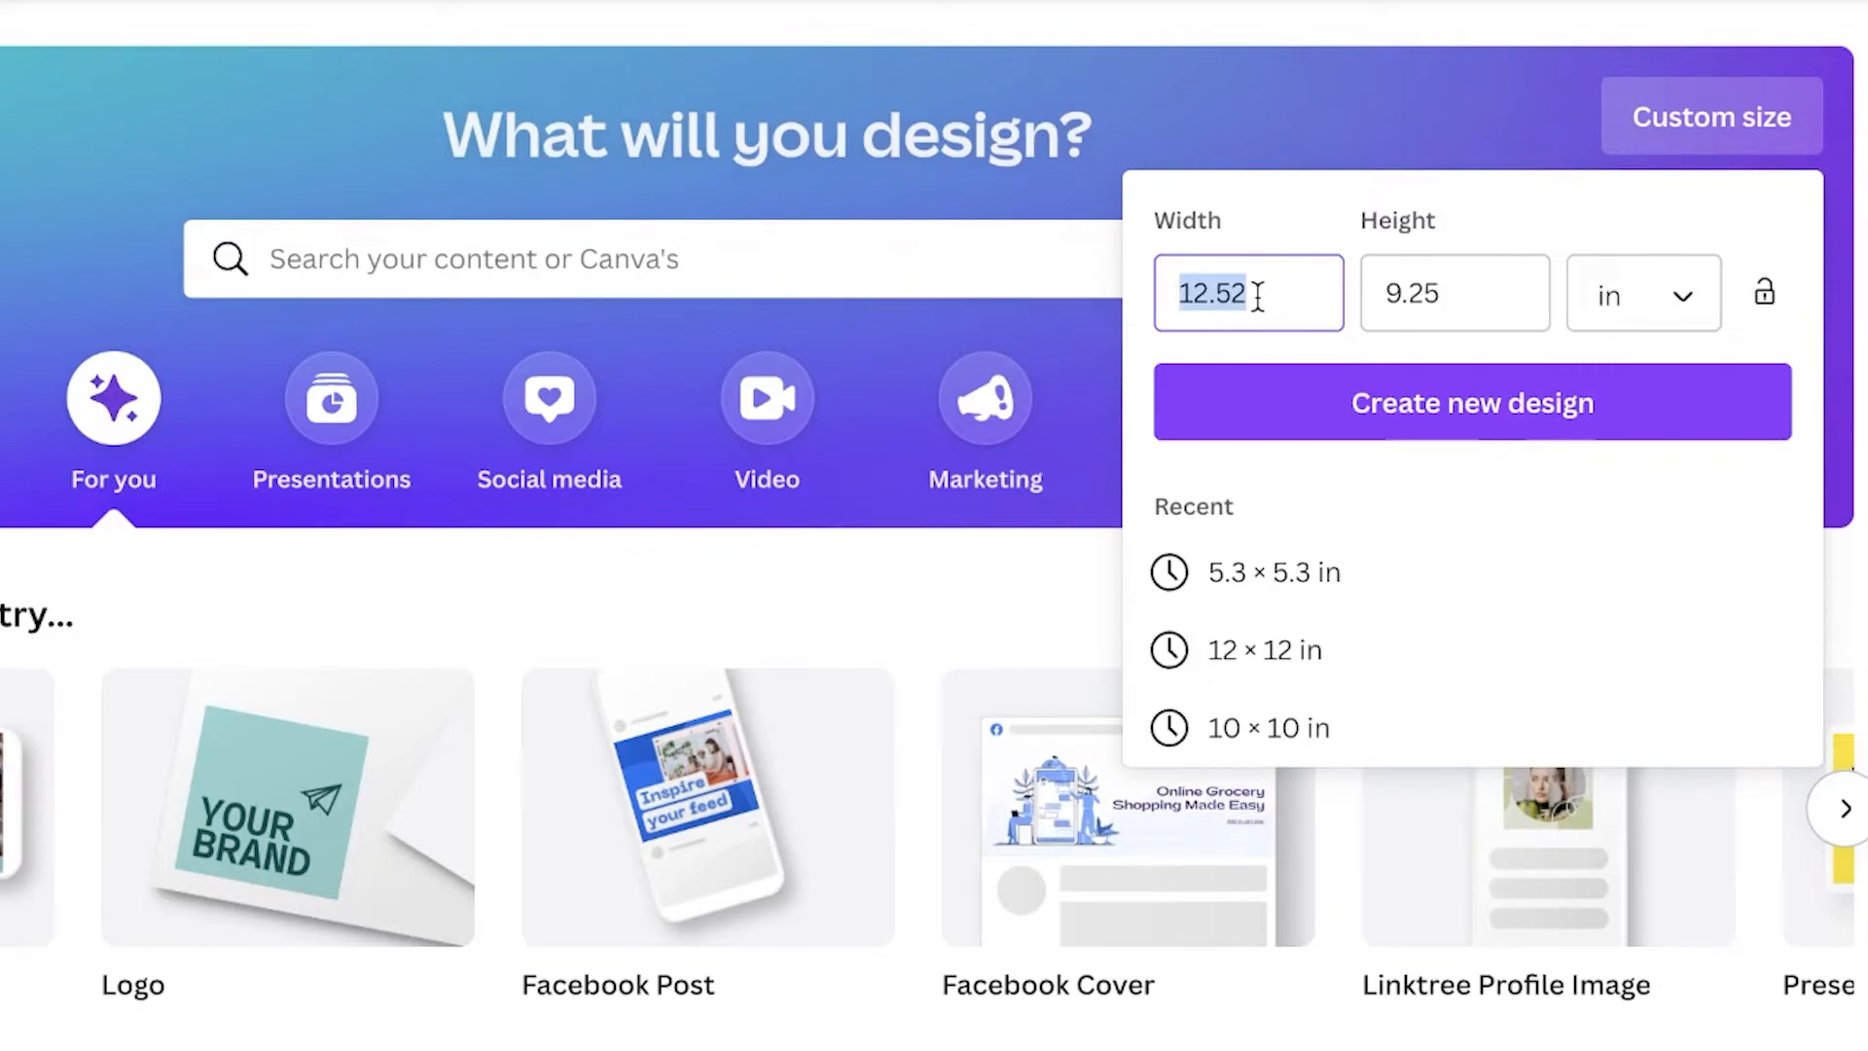
{"action": "key", "text": "BackSpace"}
{"action": "type", "text": "6"}
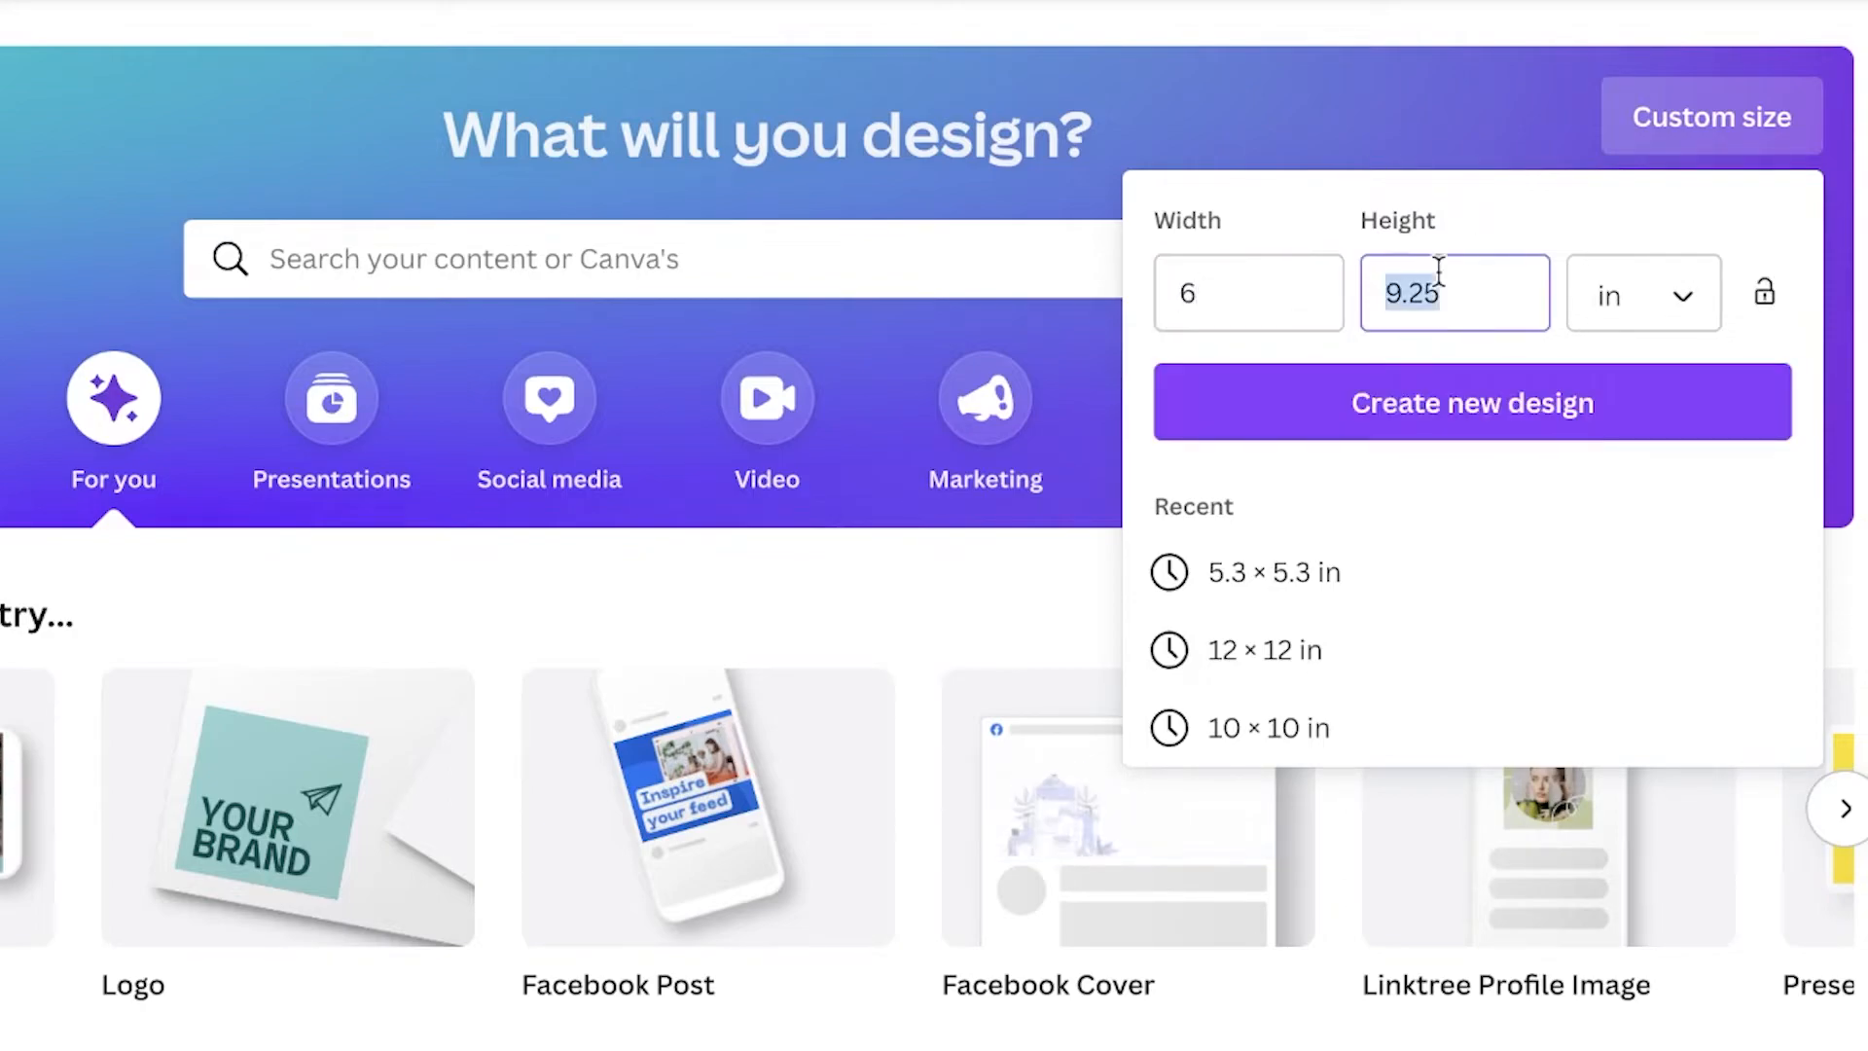
{"action": "type", "text": "9"}
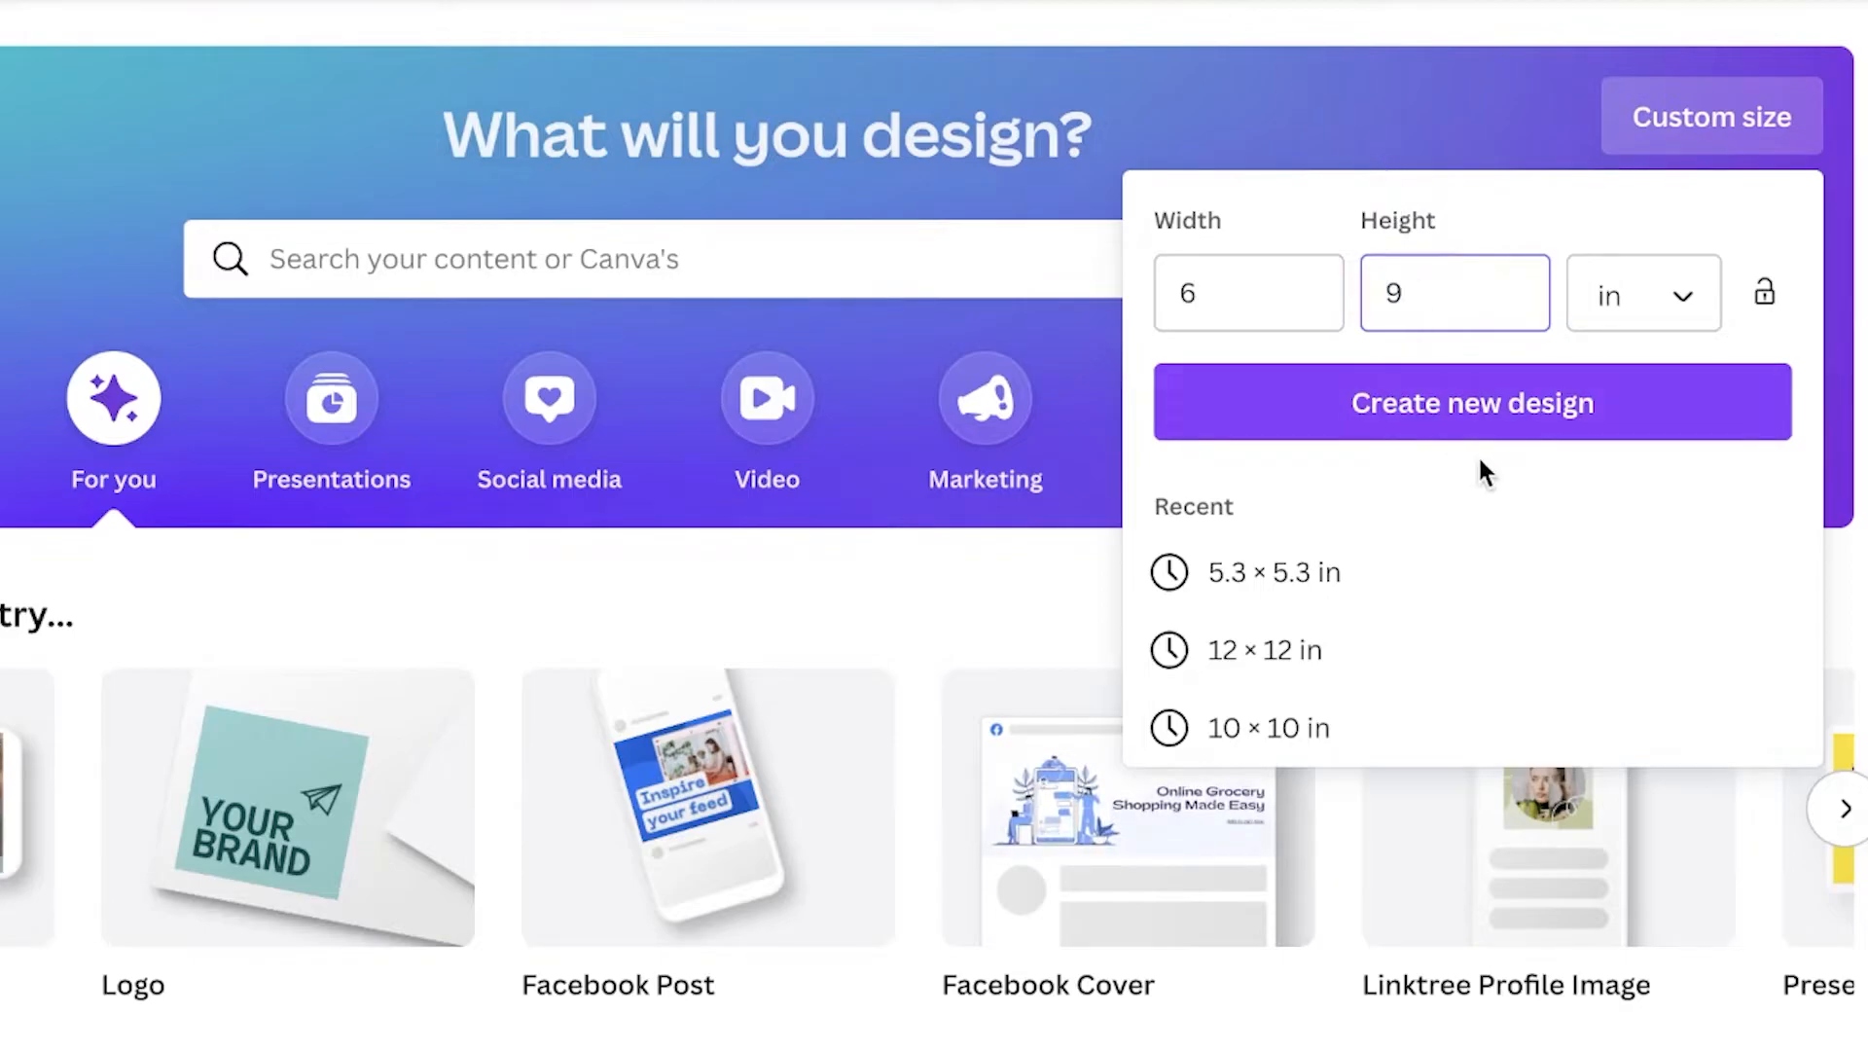
{"action": "left_click", "coordinate": [1493, 428]}
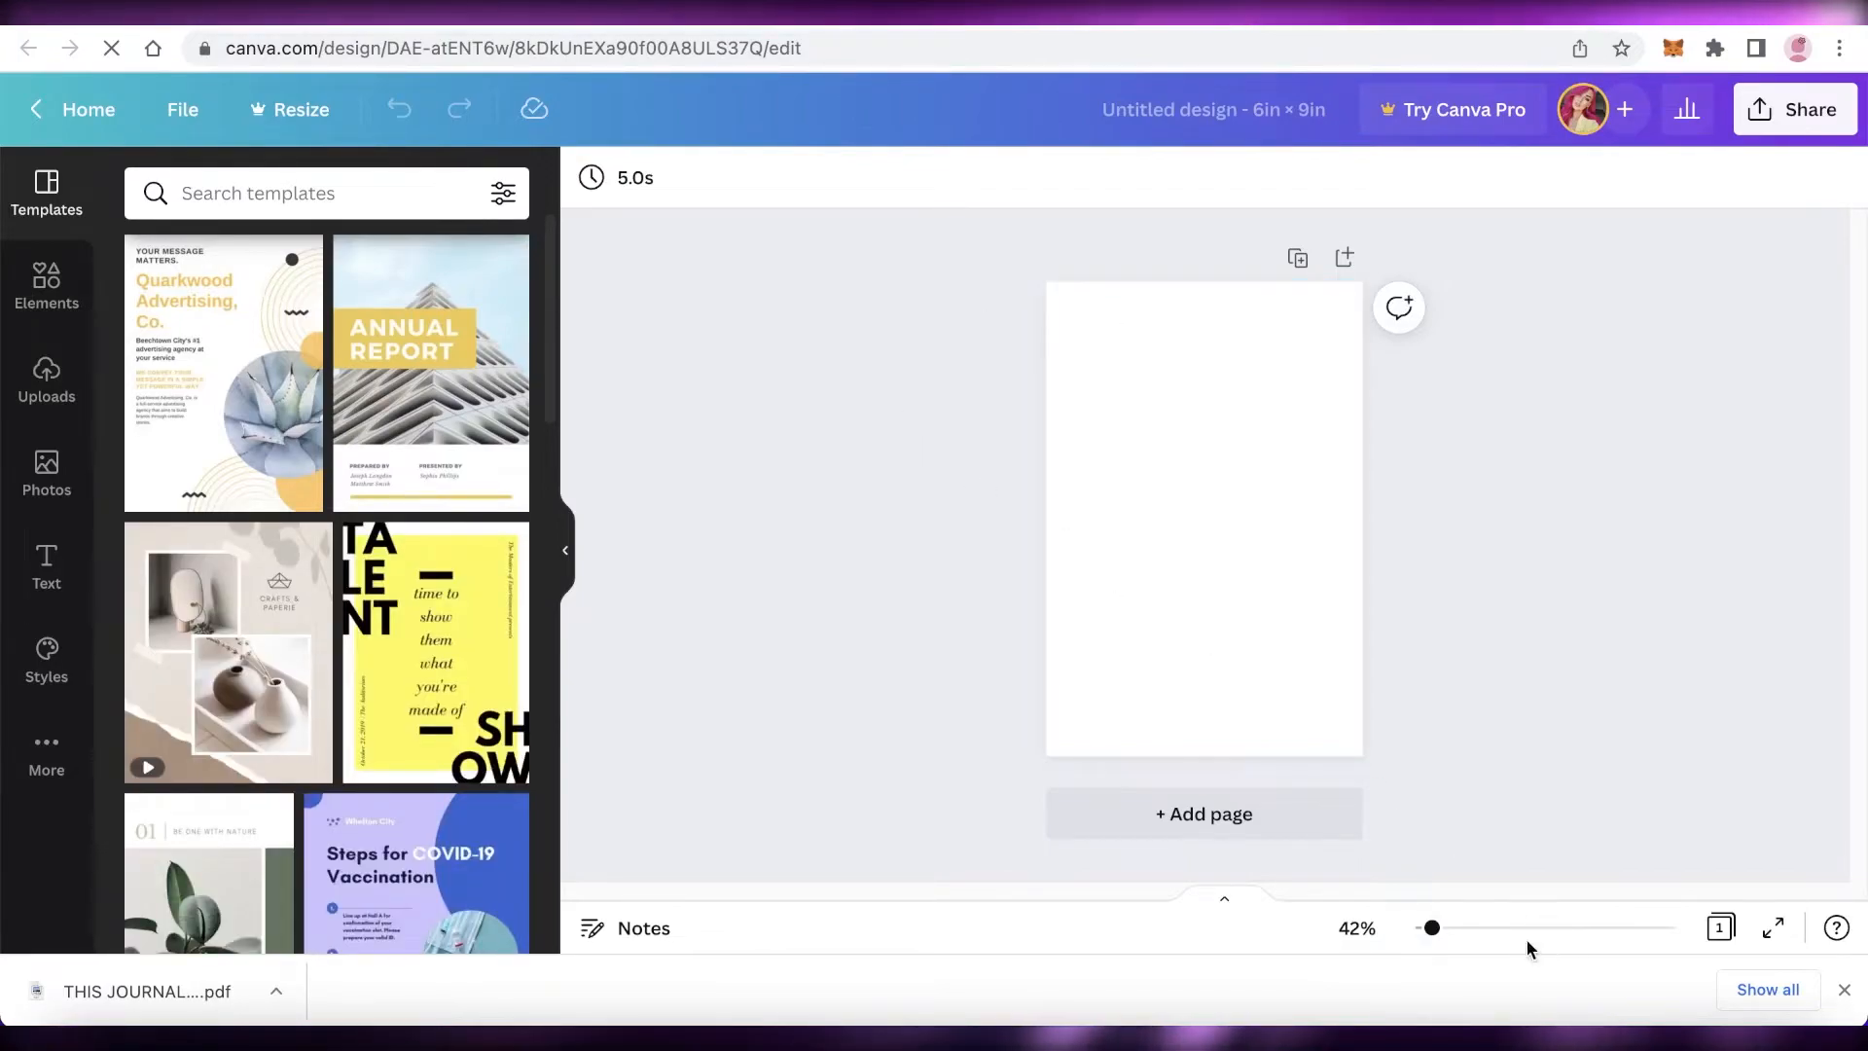
Step: Search the graphics for flower and add the pink floral branch graphic to the blank page
{"action": "left_click", "coordinate": [1844, 989]}
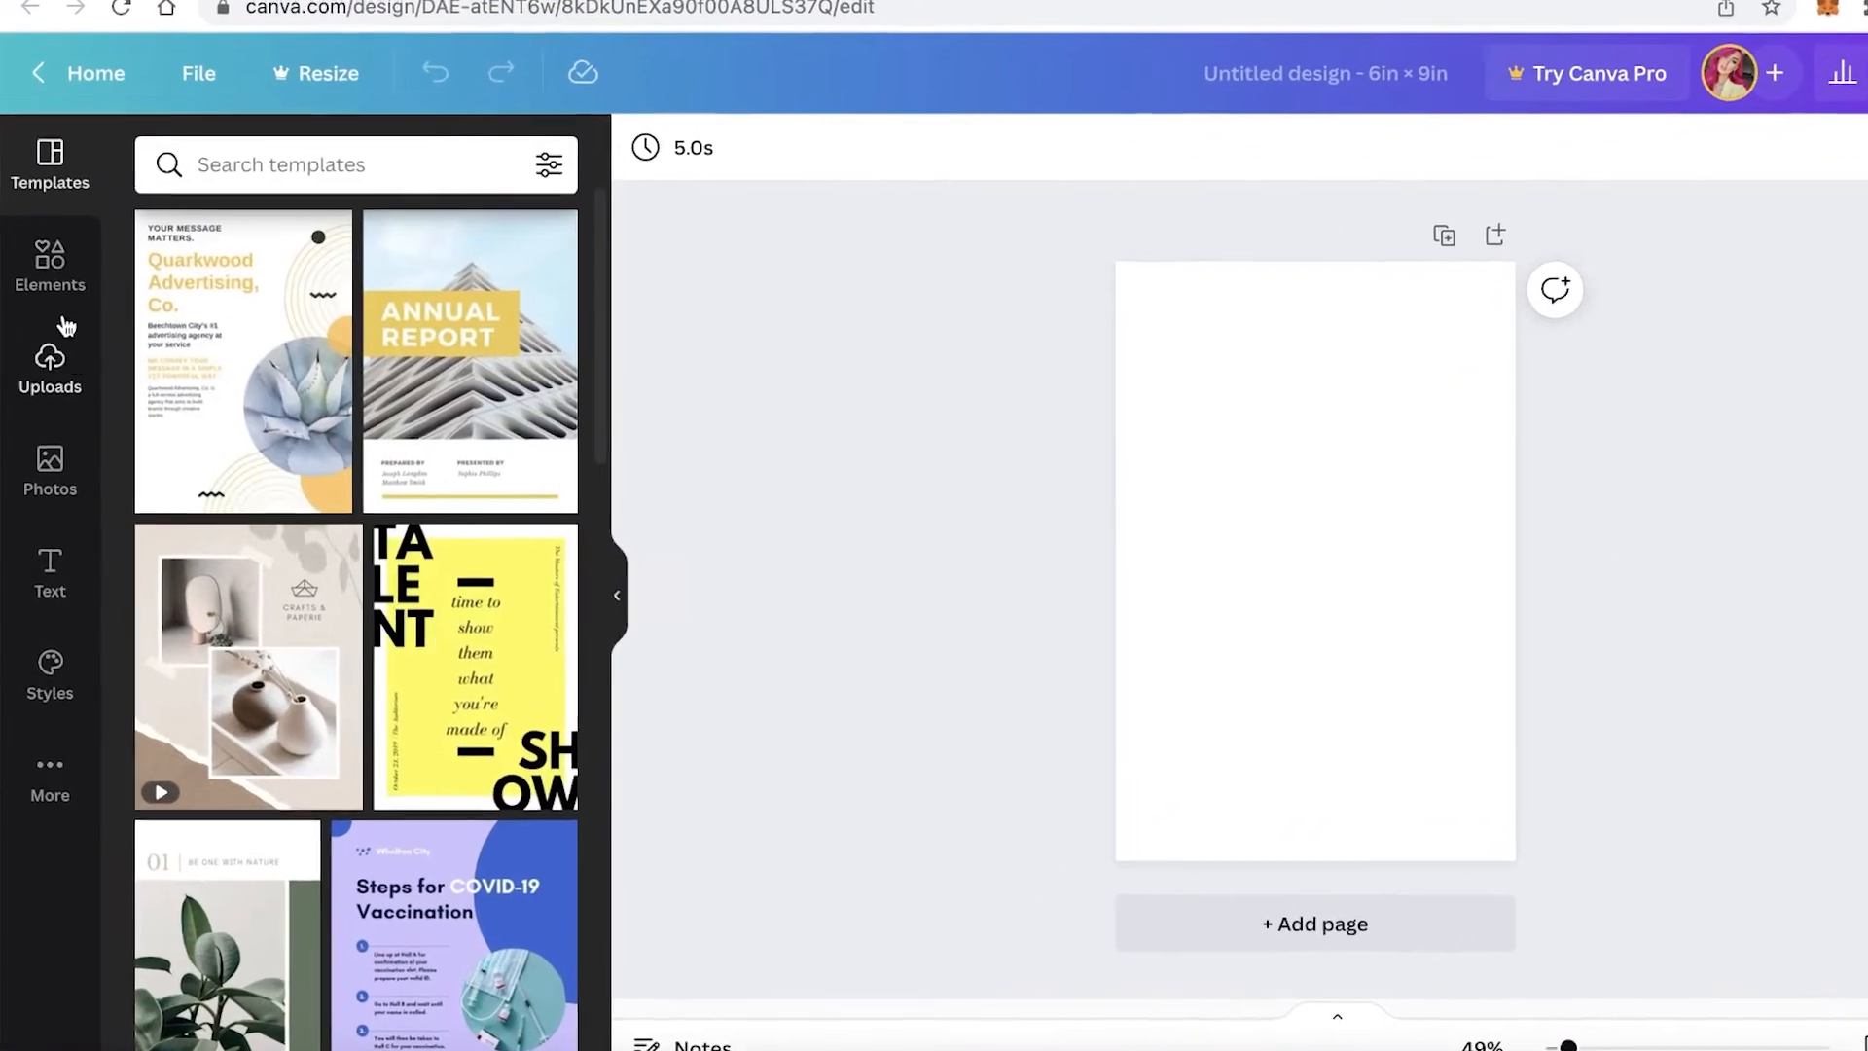
{"action": "left_click", "coordinate": [54, 282]}
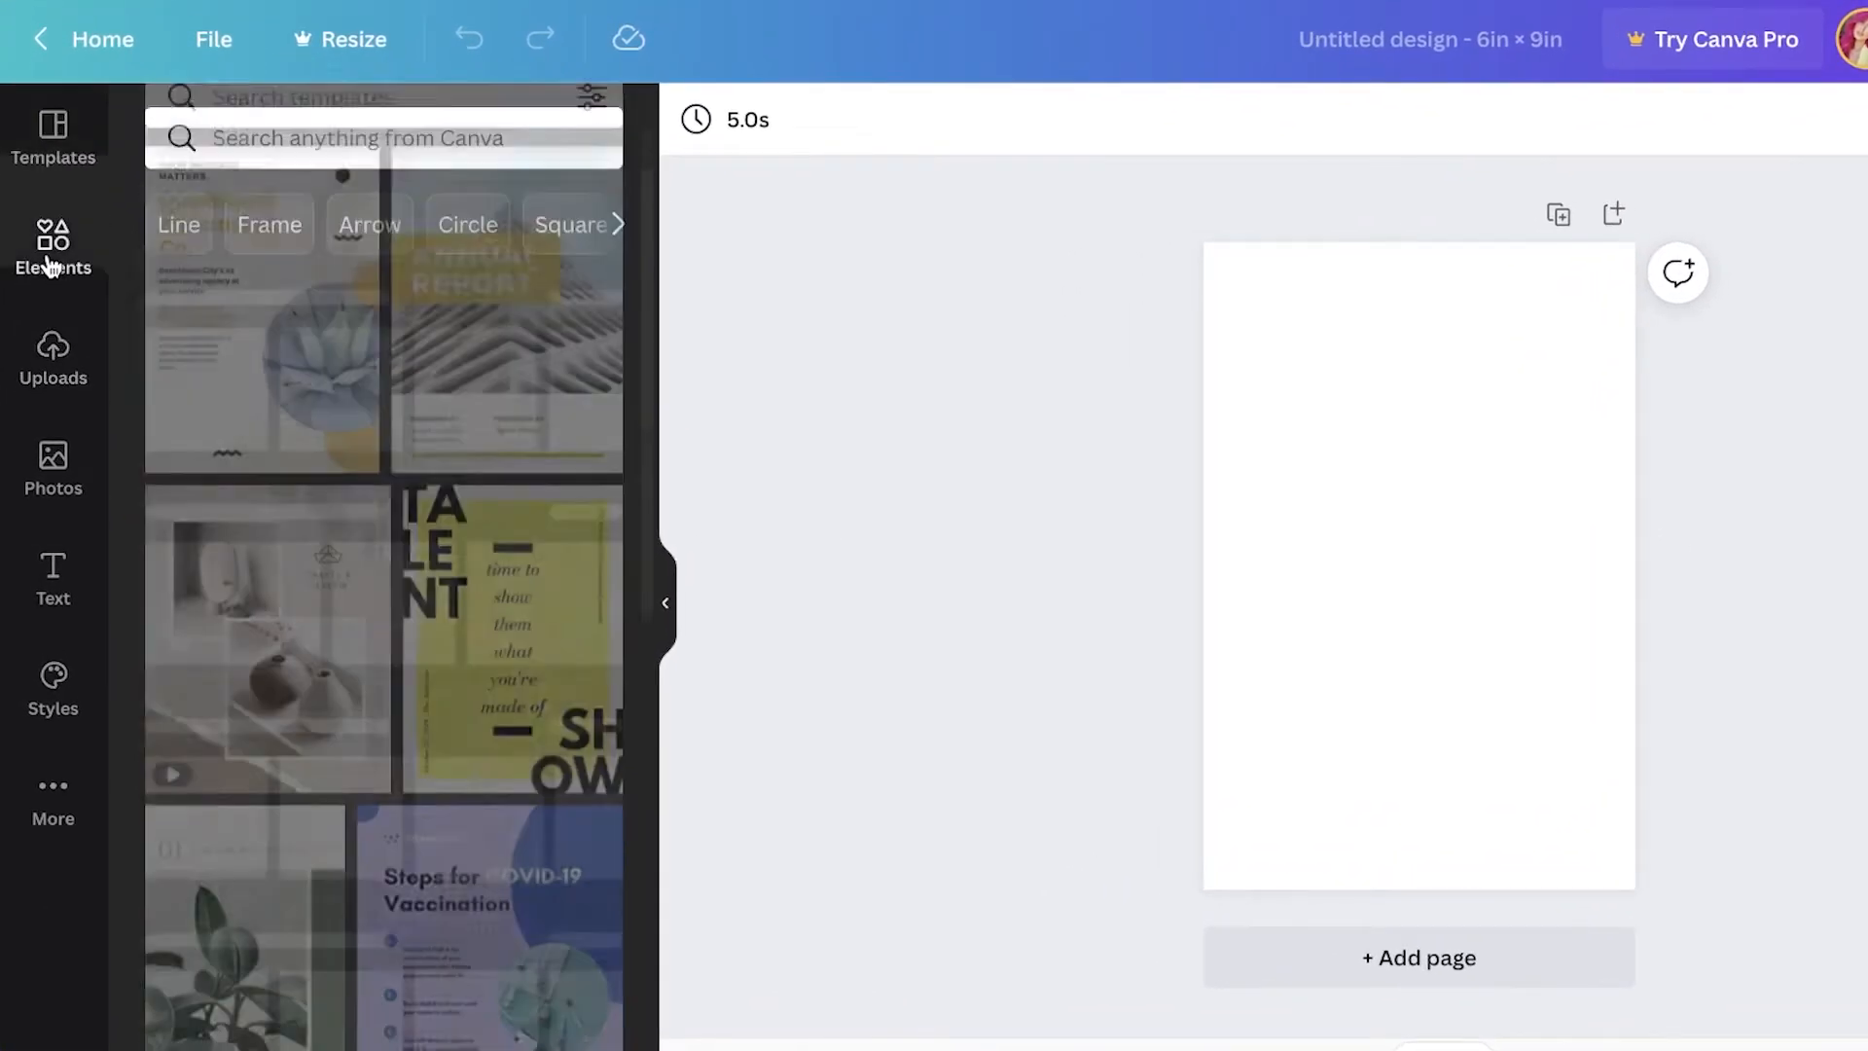
{"action": "left_click", "coordinate": [301, 144]}
{"action": "type", "text": "fl"}
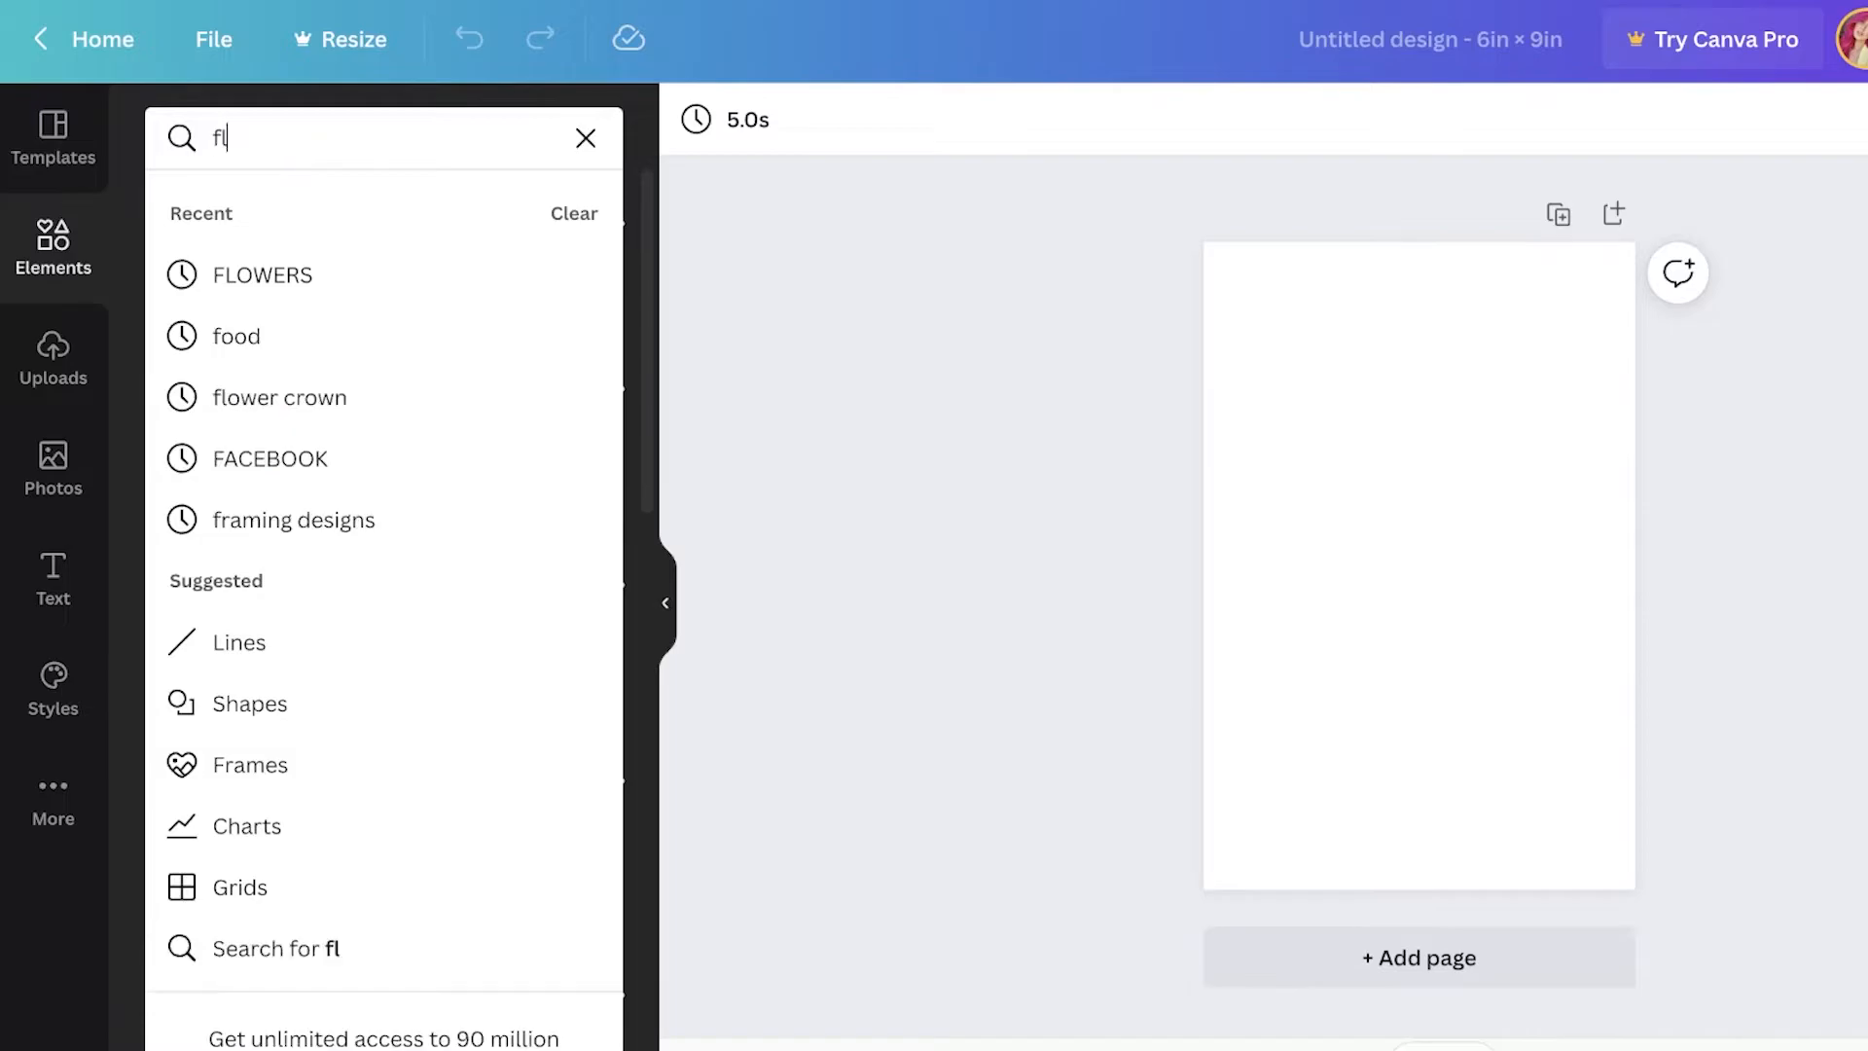
{"action": "type", "text": "owers"}
{"action": "key", "text": "Return"}
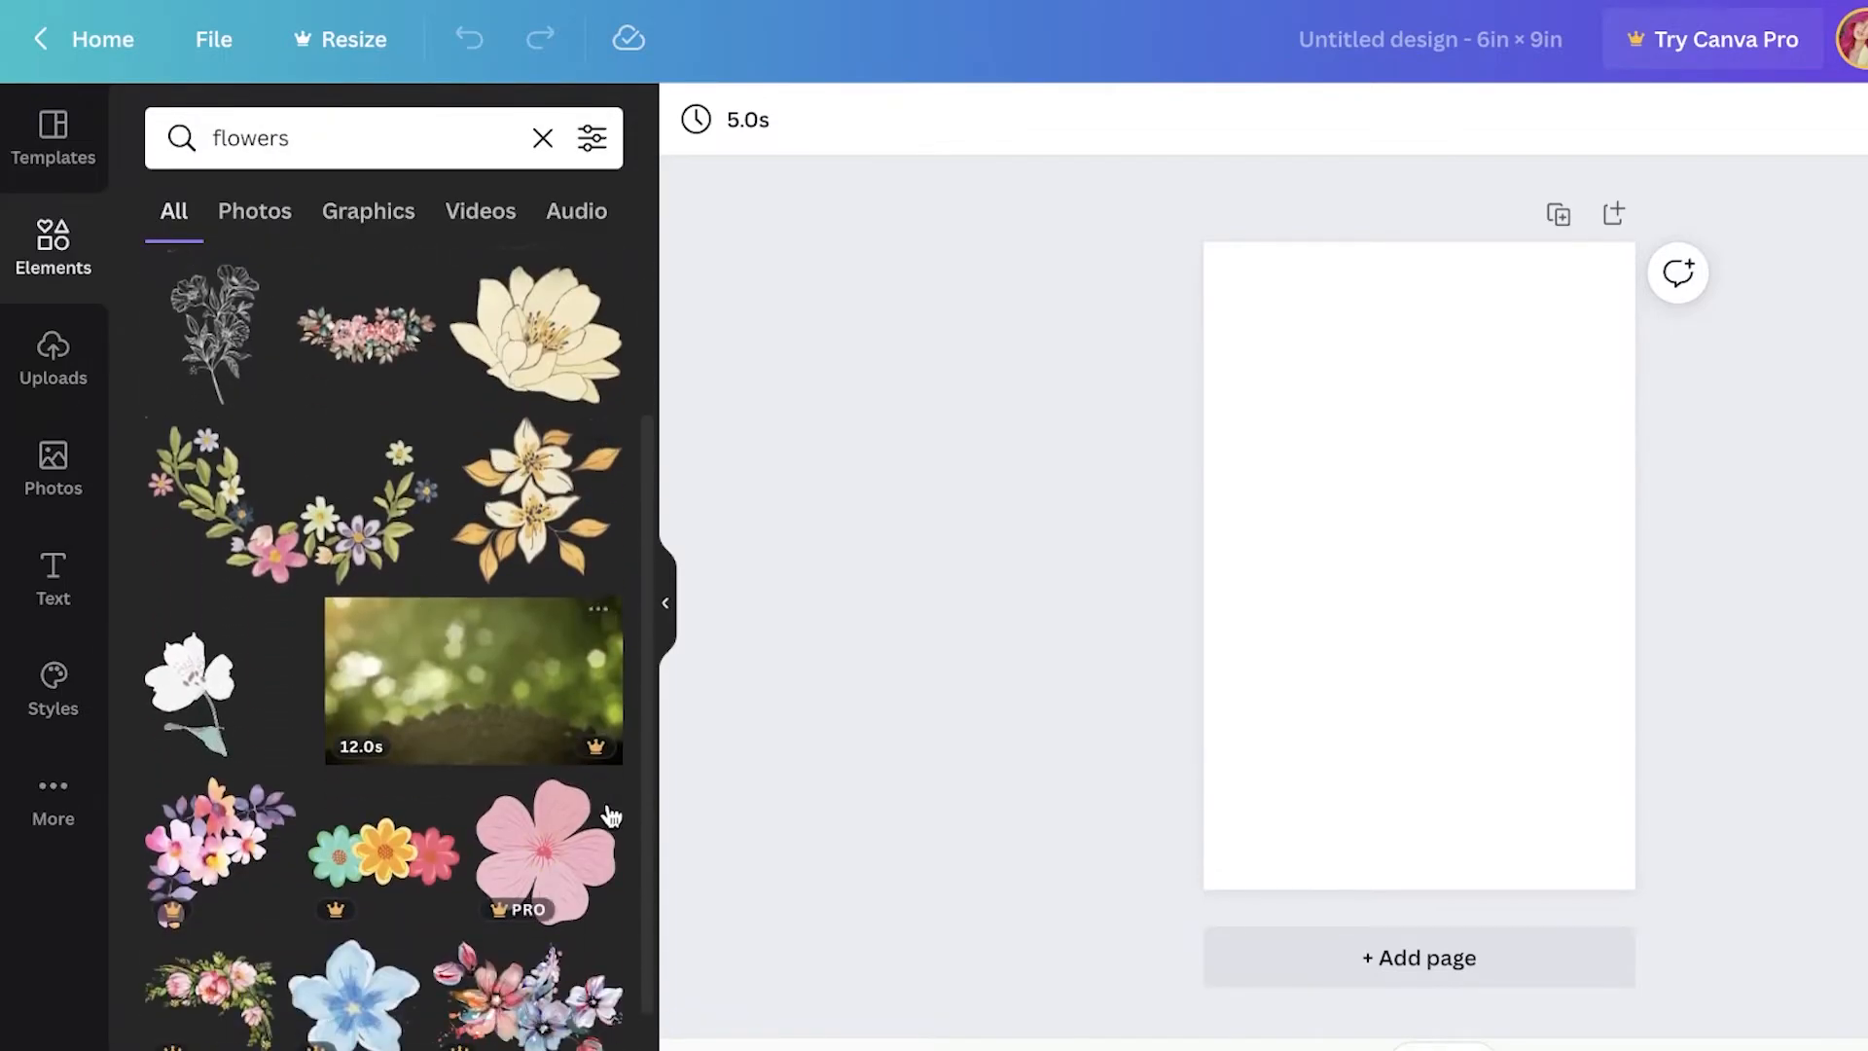
{"action": "scroll", "coordinate": [602, 813], "scroll_direction": "down", "scroll_amount": 5}
{"action": "left_click", "coordinate": [335, 207]}
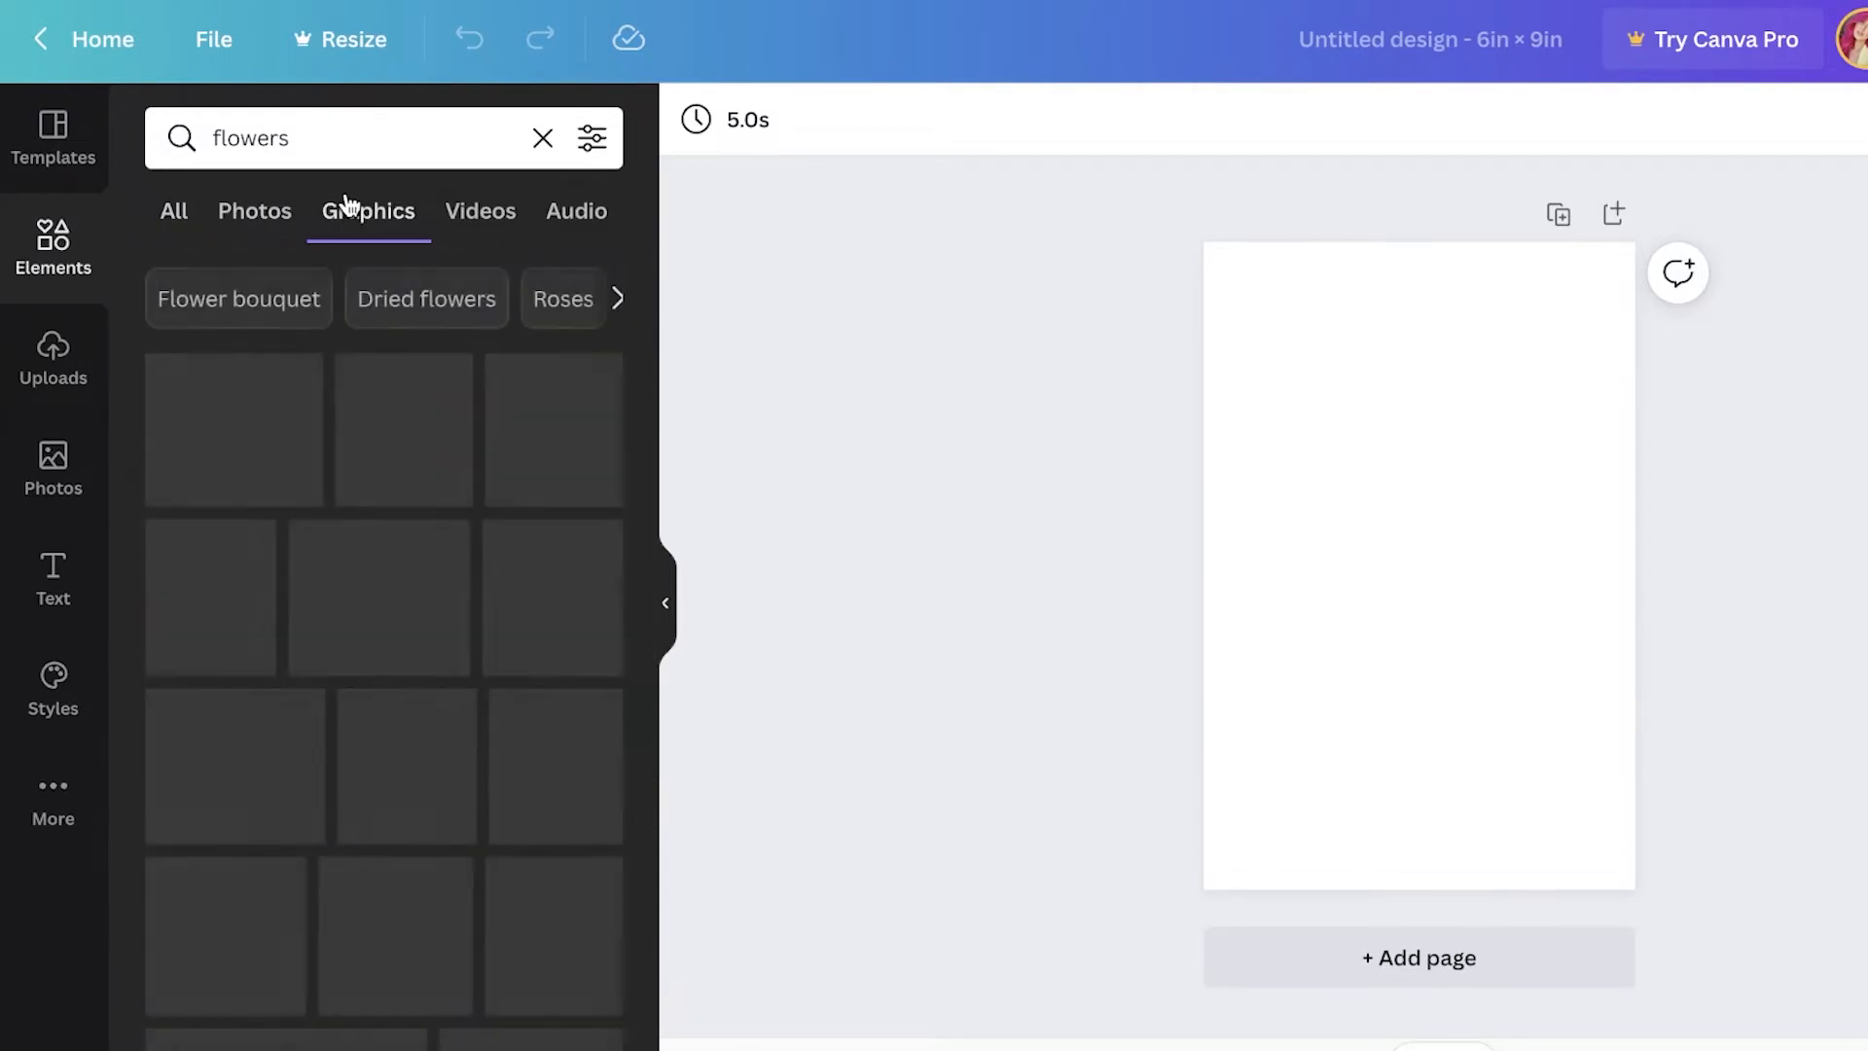
{"action": "scroll", "coordinate": [458, 513], "scroll_direction": "down", "scroll_amount": 5}
{"action": "scroll", "coordinate": [457, 513], "scroll_direction": "down", "scroll_amount": 5}
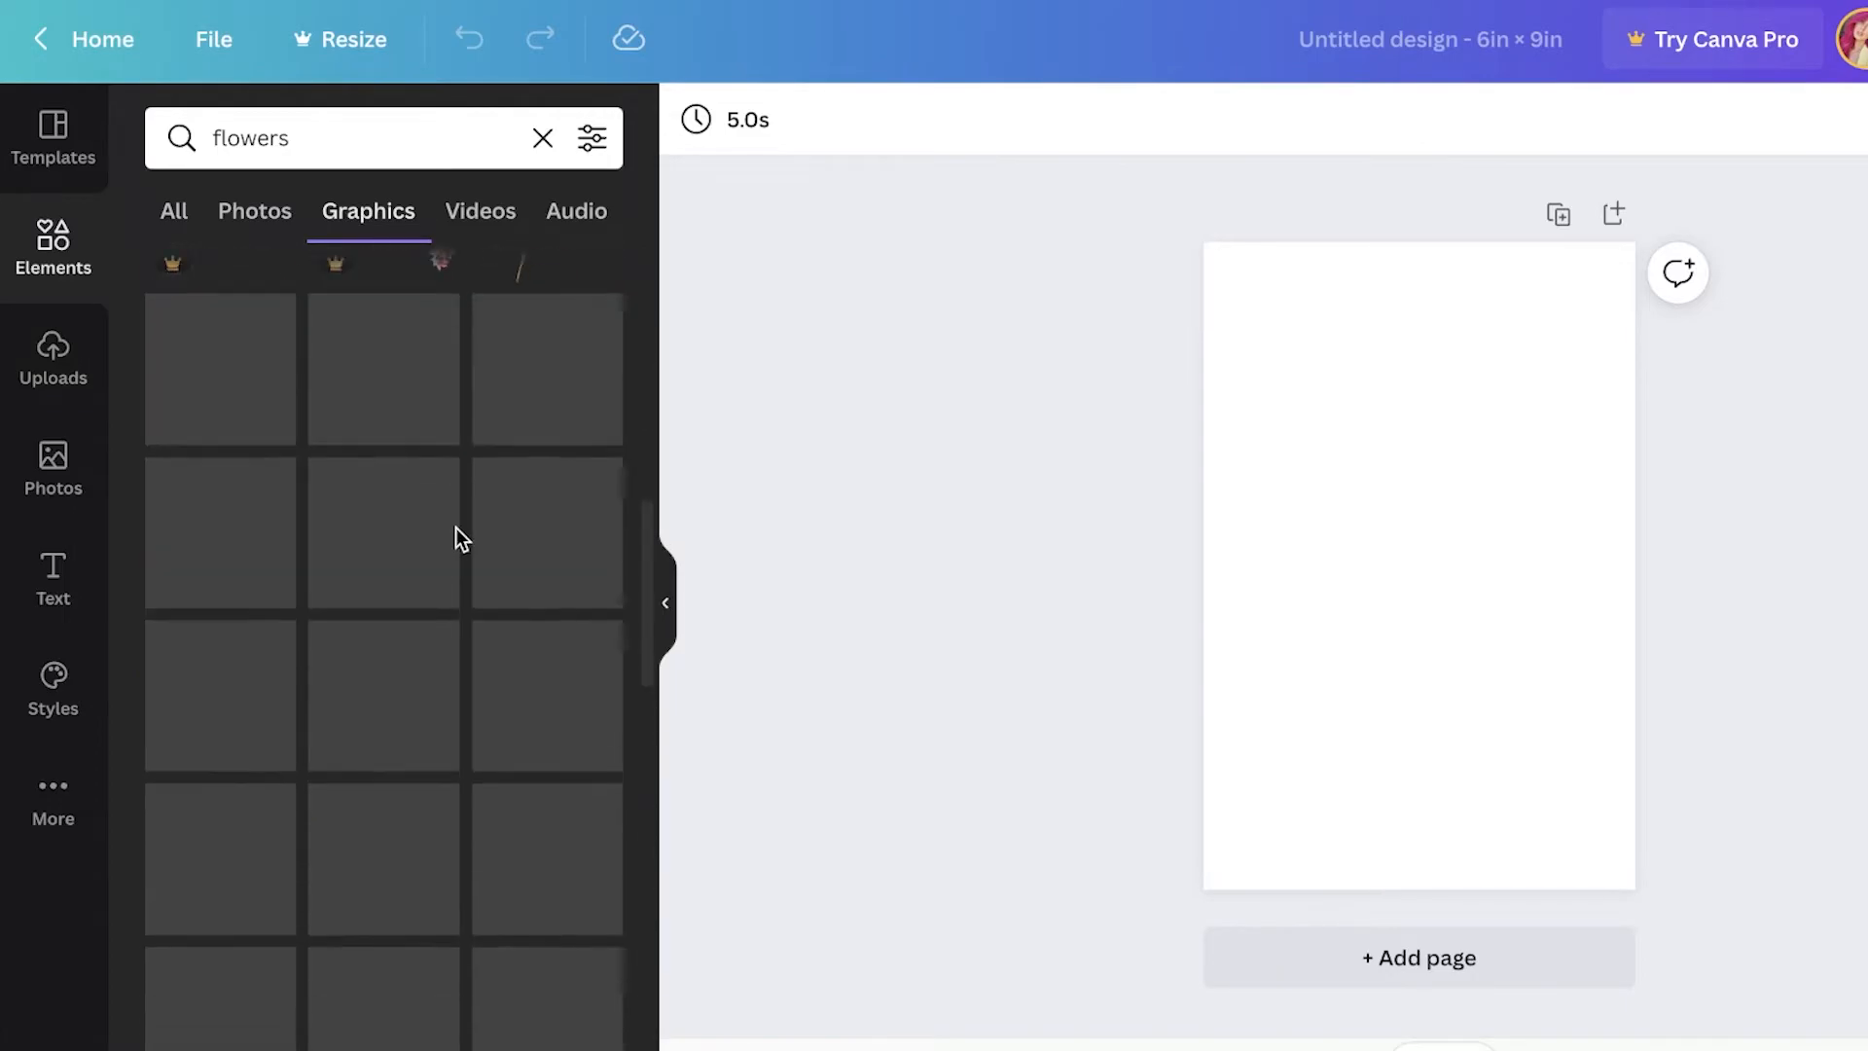
{"action": "left_click", "coordinate": [378, 125]}
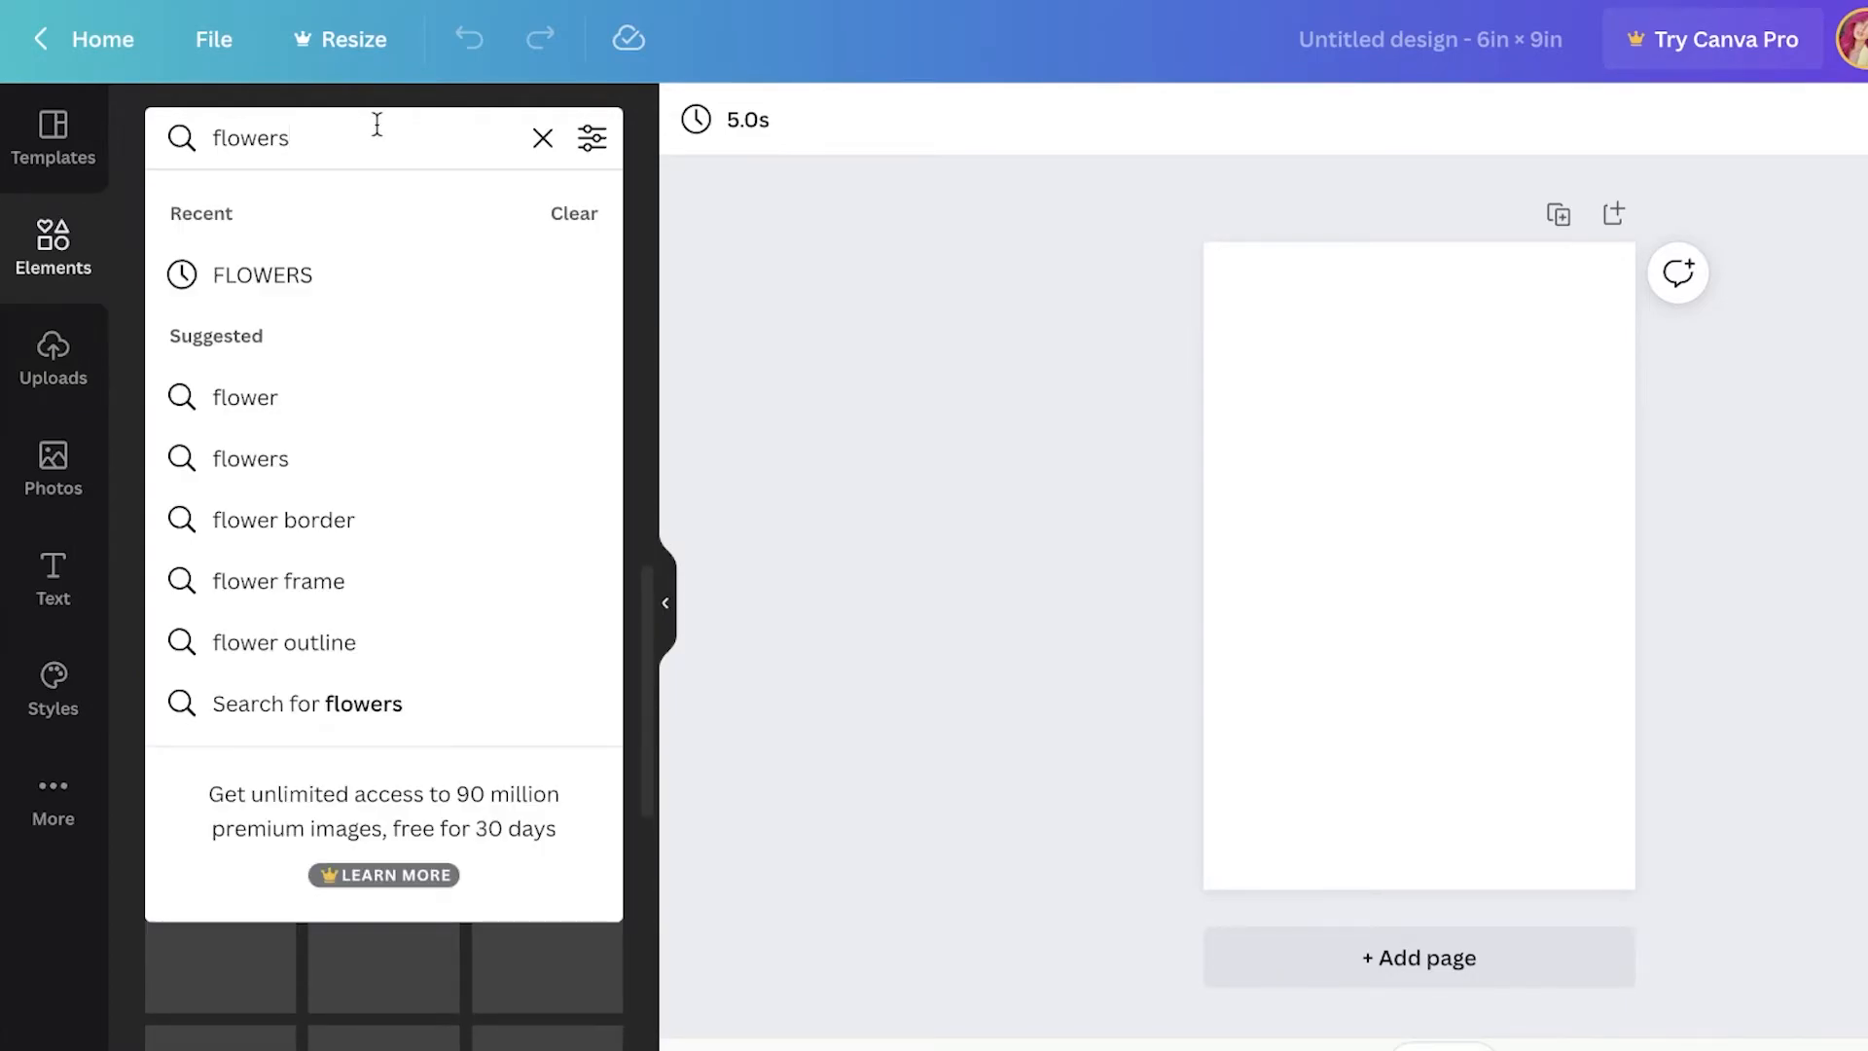
{"action": "left_click", "coordinate": [245, 397]}
{"action": "scroll", "coordinate": [284, 533], "scroll_direction": "down", "scroll_amount": 1}
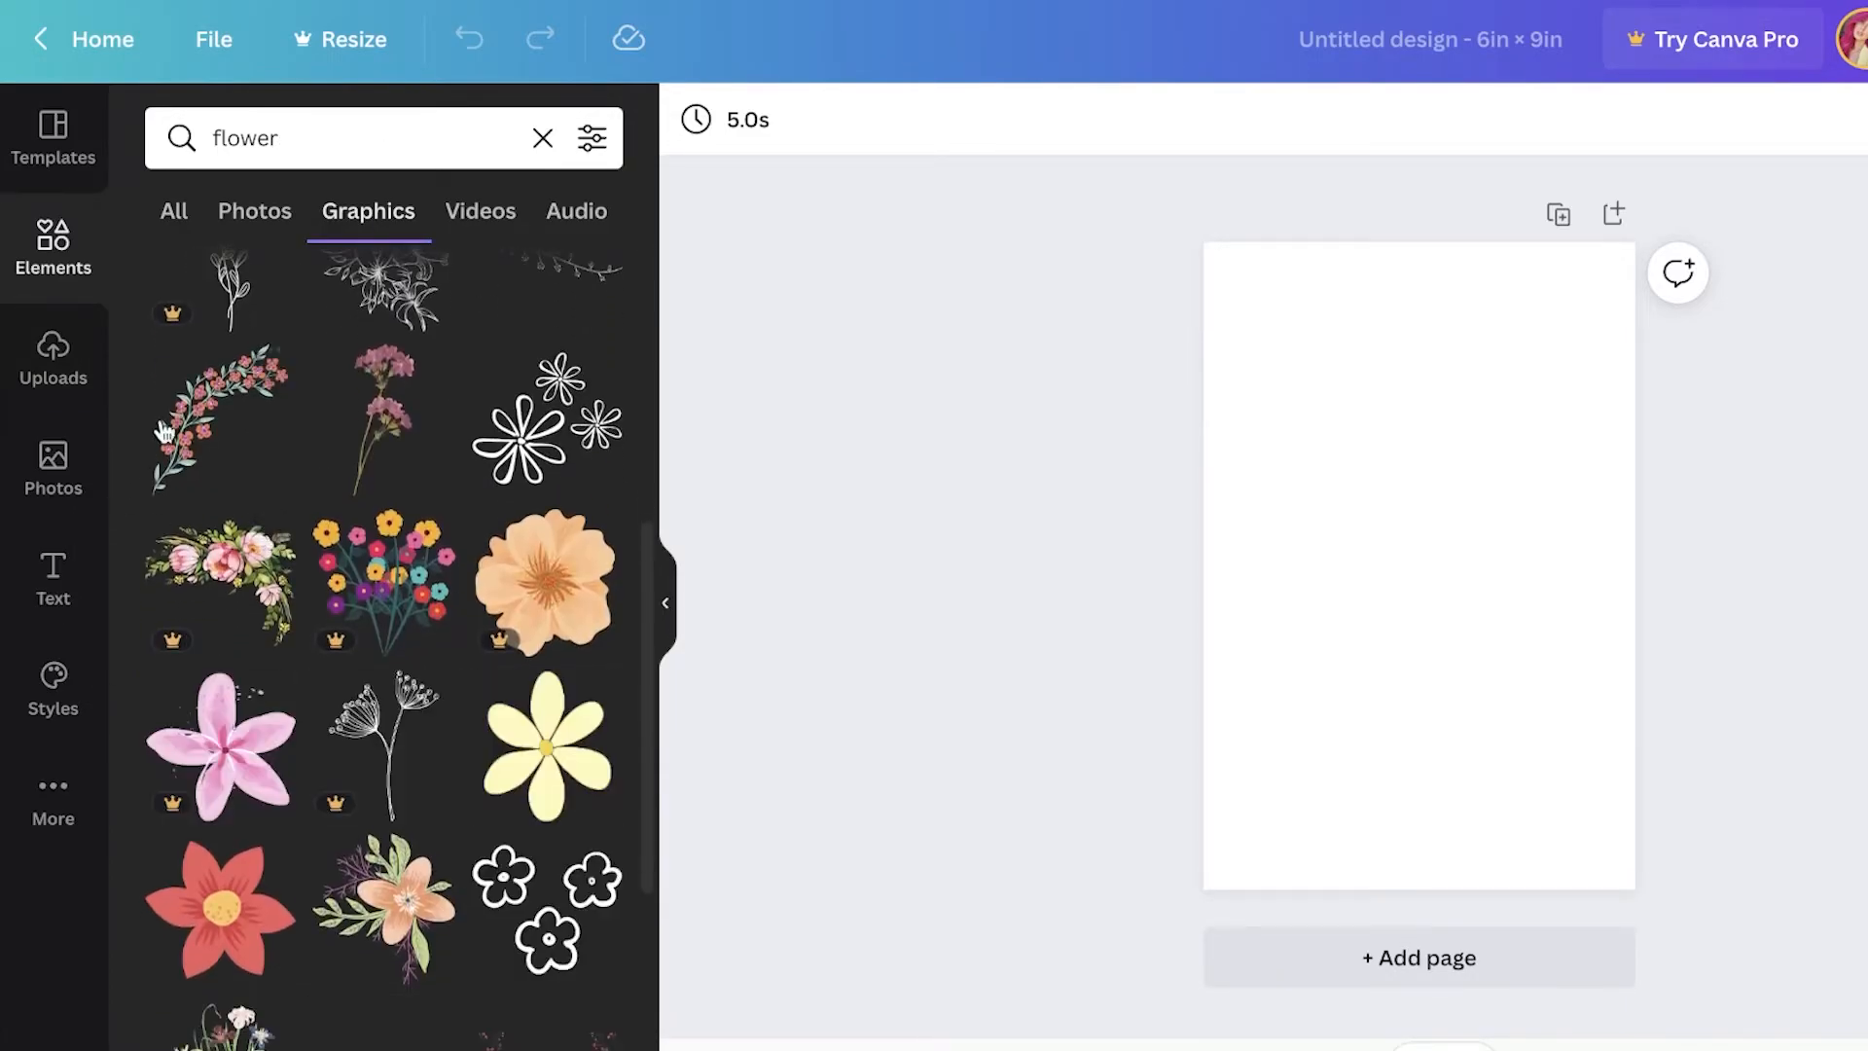
{"action": "left_click", "coordinate": [162, 438]}
Step: Enlarge, rotate and position the floral branch so it arcs from the lower left to the top right of the page
{"action": "left_click_drag", "start_coordinate": [1367, 575], "coordinate": [1251, 805]}
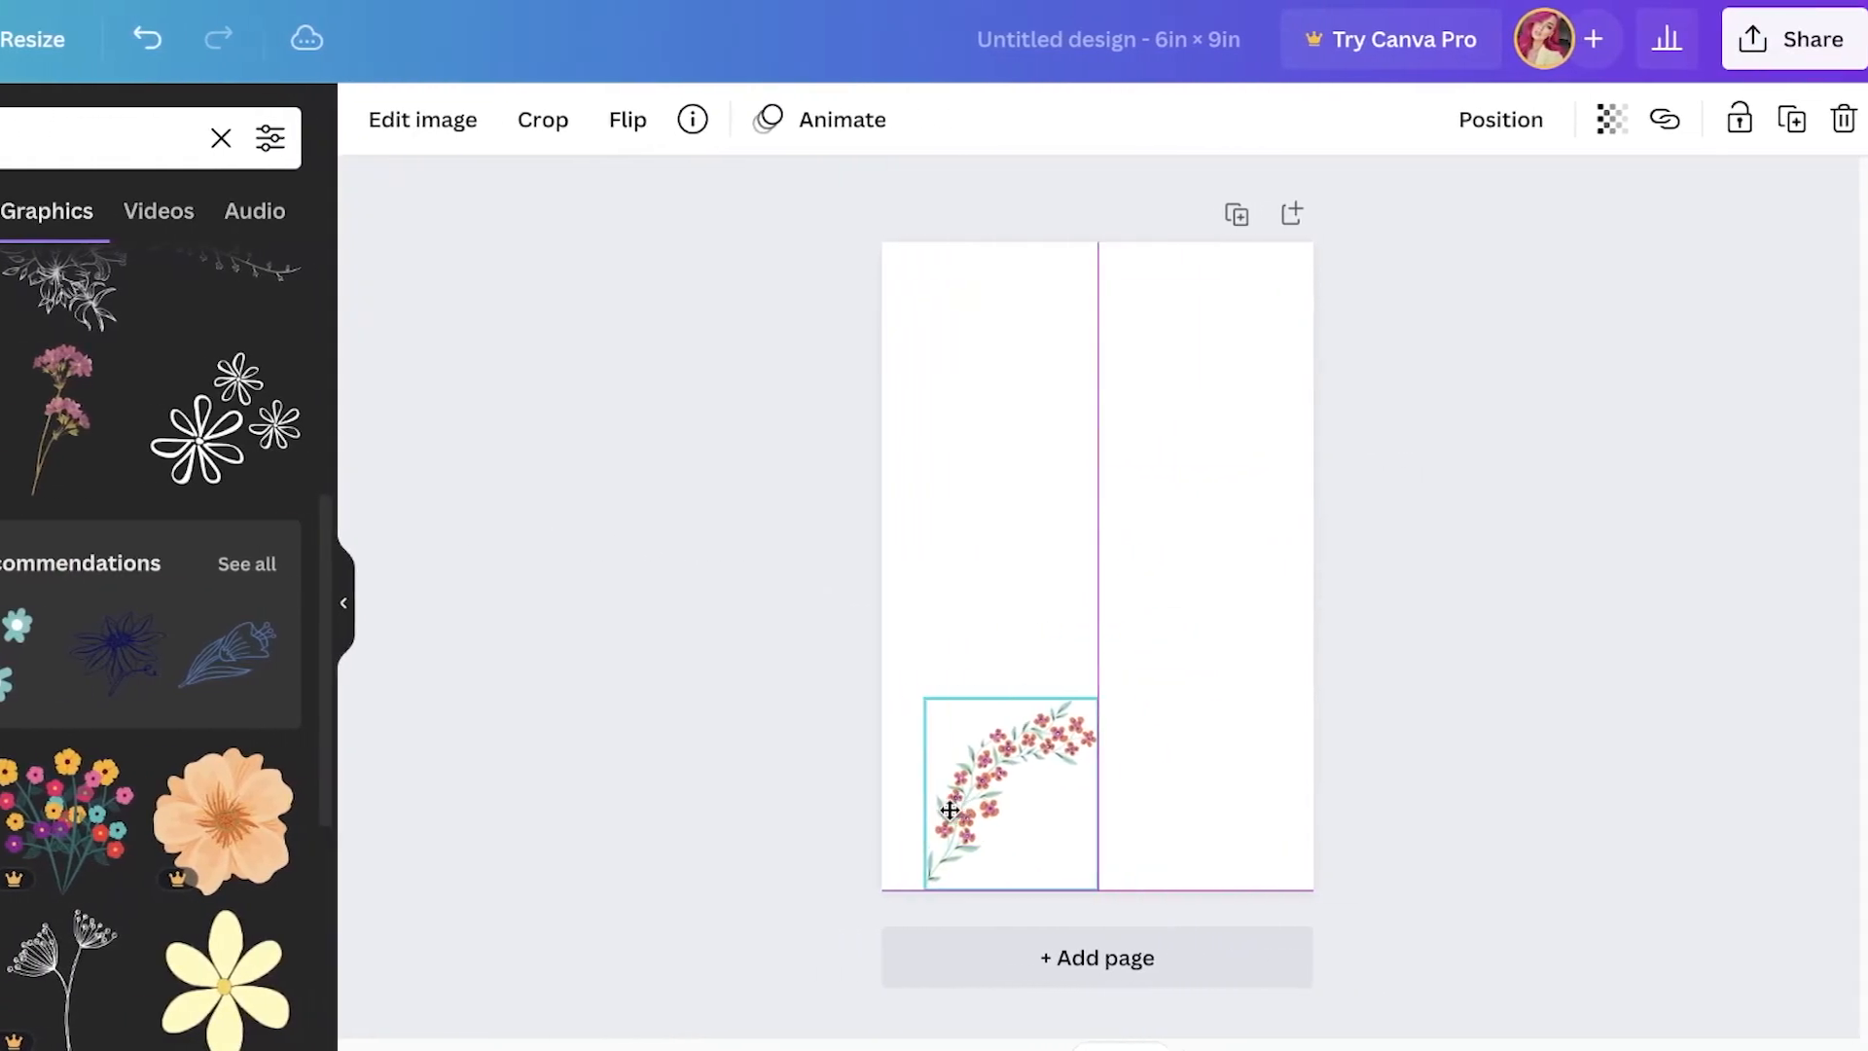
{"action": "left_click_drag", "start_coordinate": [923, 805], "coordinate": [915, 803]}
{"action": "left_click_drag", "start_coordinate": [1048, 698], "coordinate": [1363, 229]}
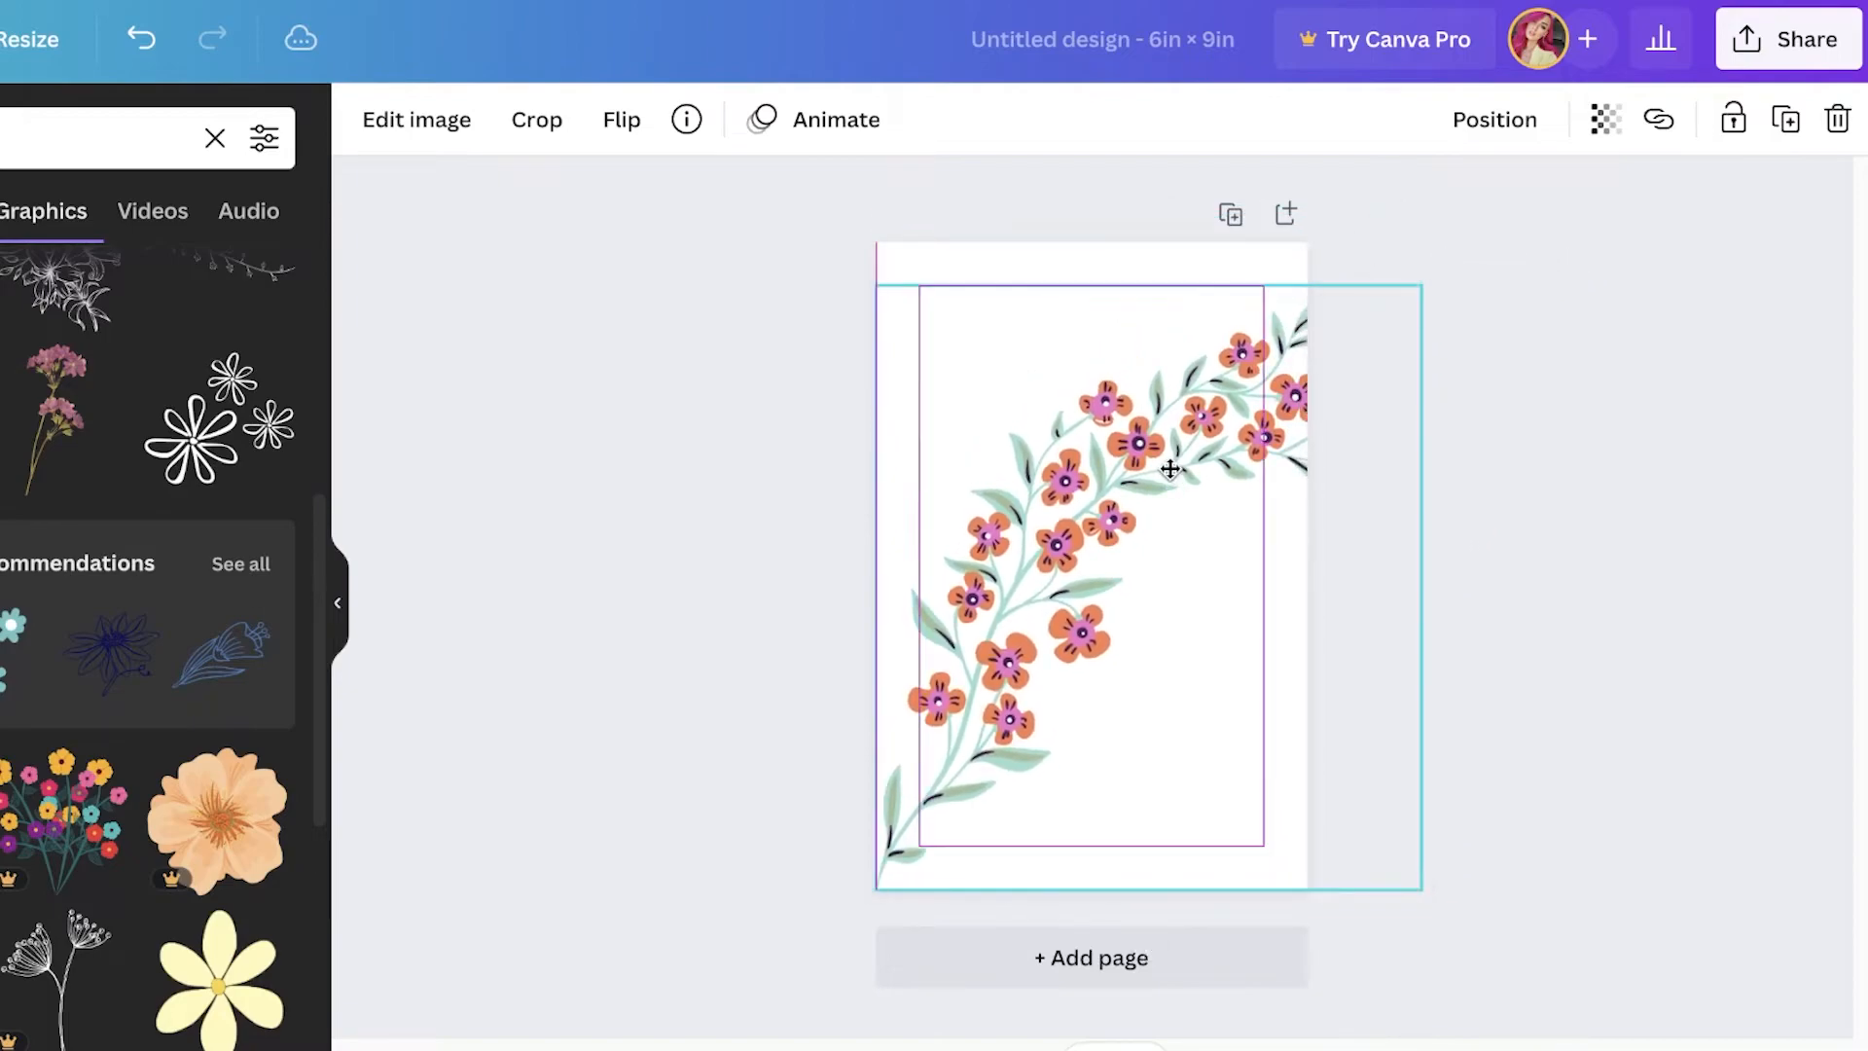
{"action": "left_click_drag", "start_coordinate": [1134, 950], "coordinate": [1225, 929]}
{"action": "left_click_drag", "start_coordinate": [1475, 799], "coordinate": [1363, 779]}
{"action": "left_click_drag", "start_coordinate": [946, 644], "coordinate": [960, 660]}
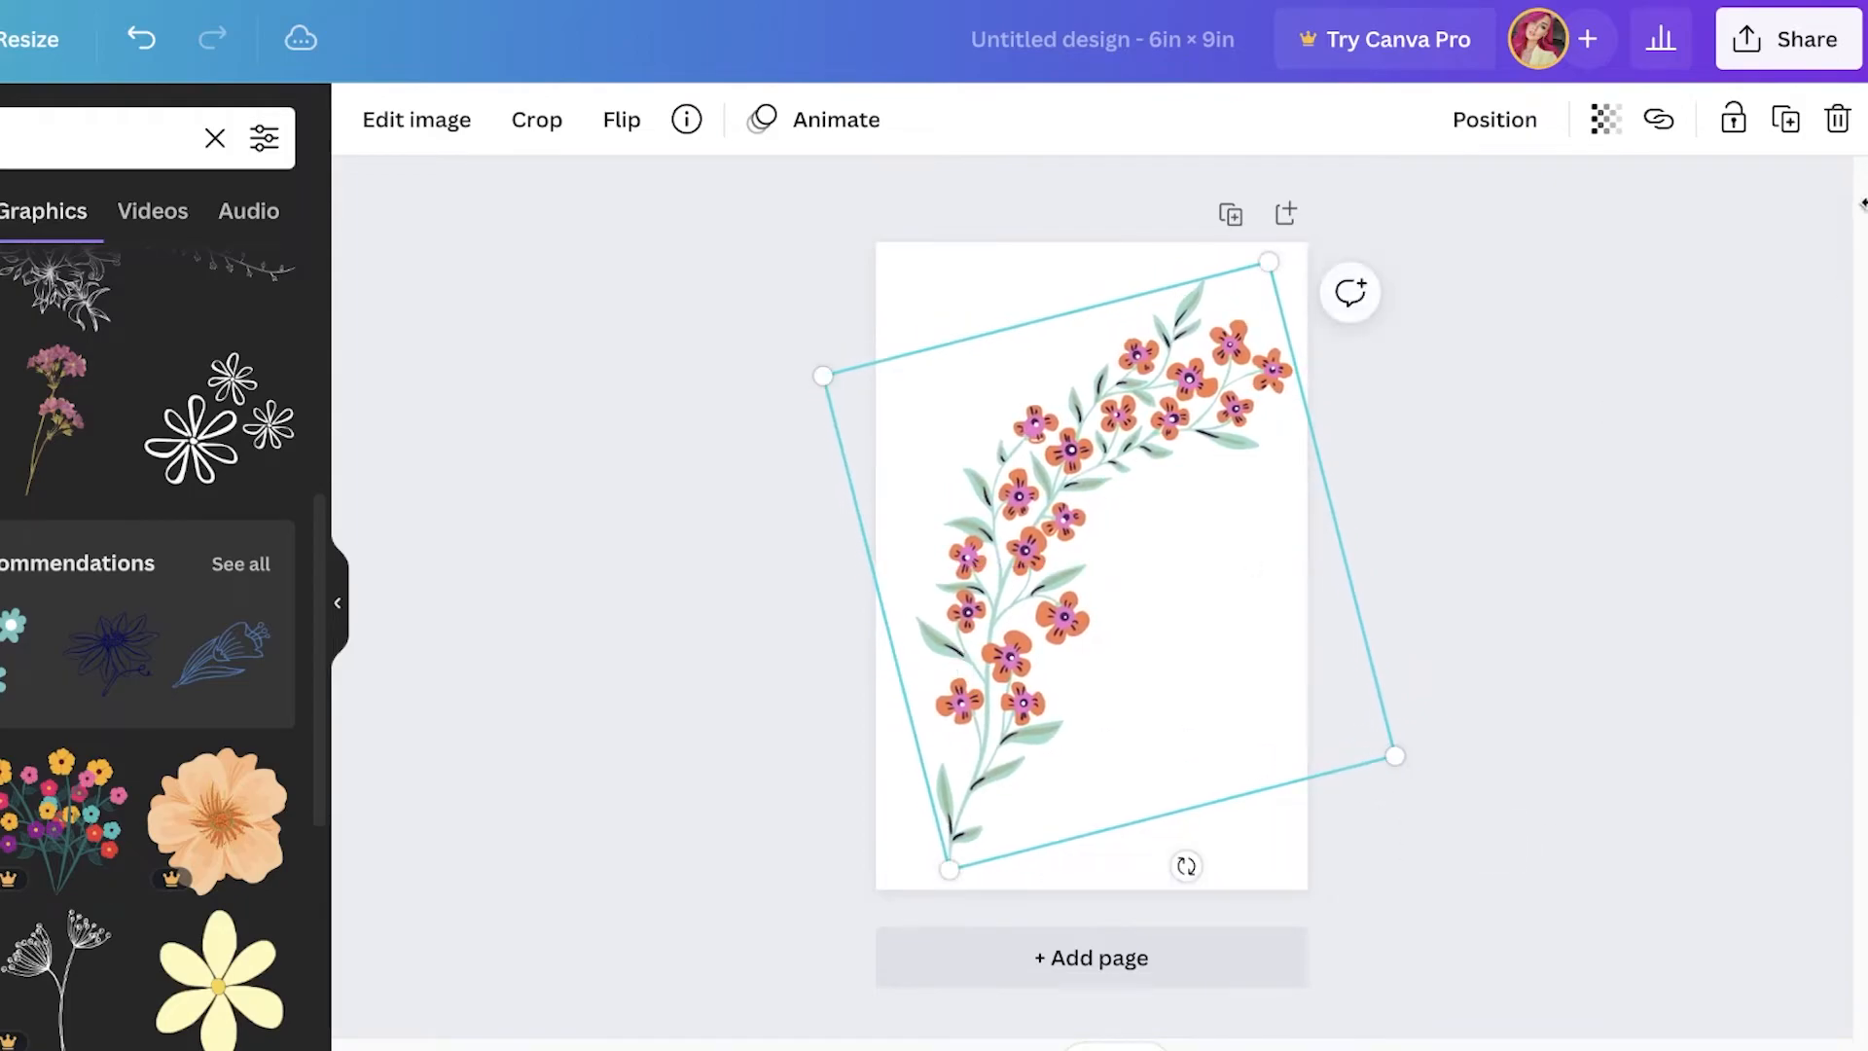
Step: Set the floral branch's transparency to 34
{"action": "left_click", "coordinate": [1600, 136]}
{"action": "left_click_drag", "start_coordinate": [1550, 250], "coordinate": [1425, 243]}
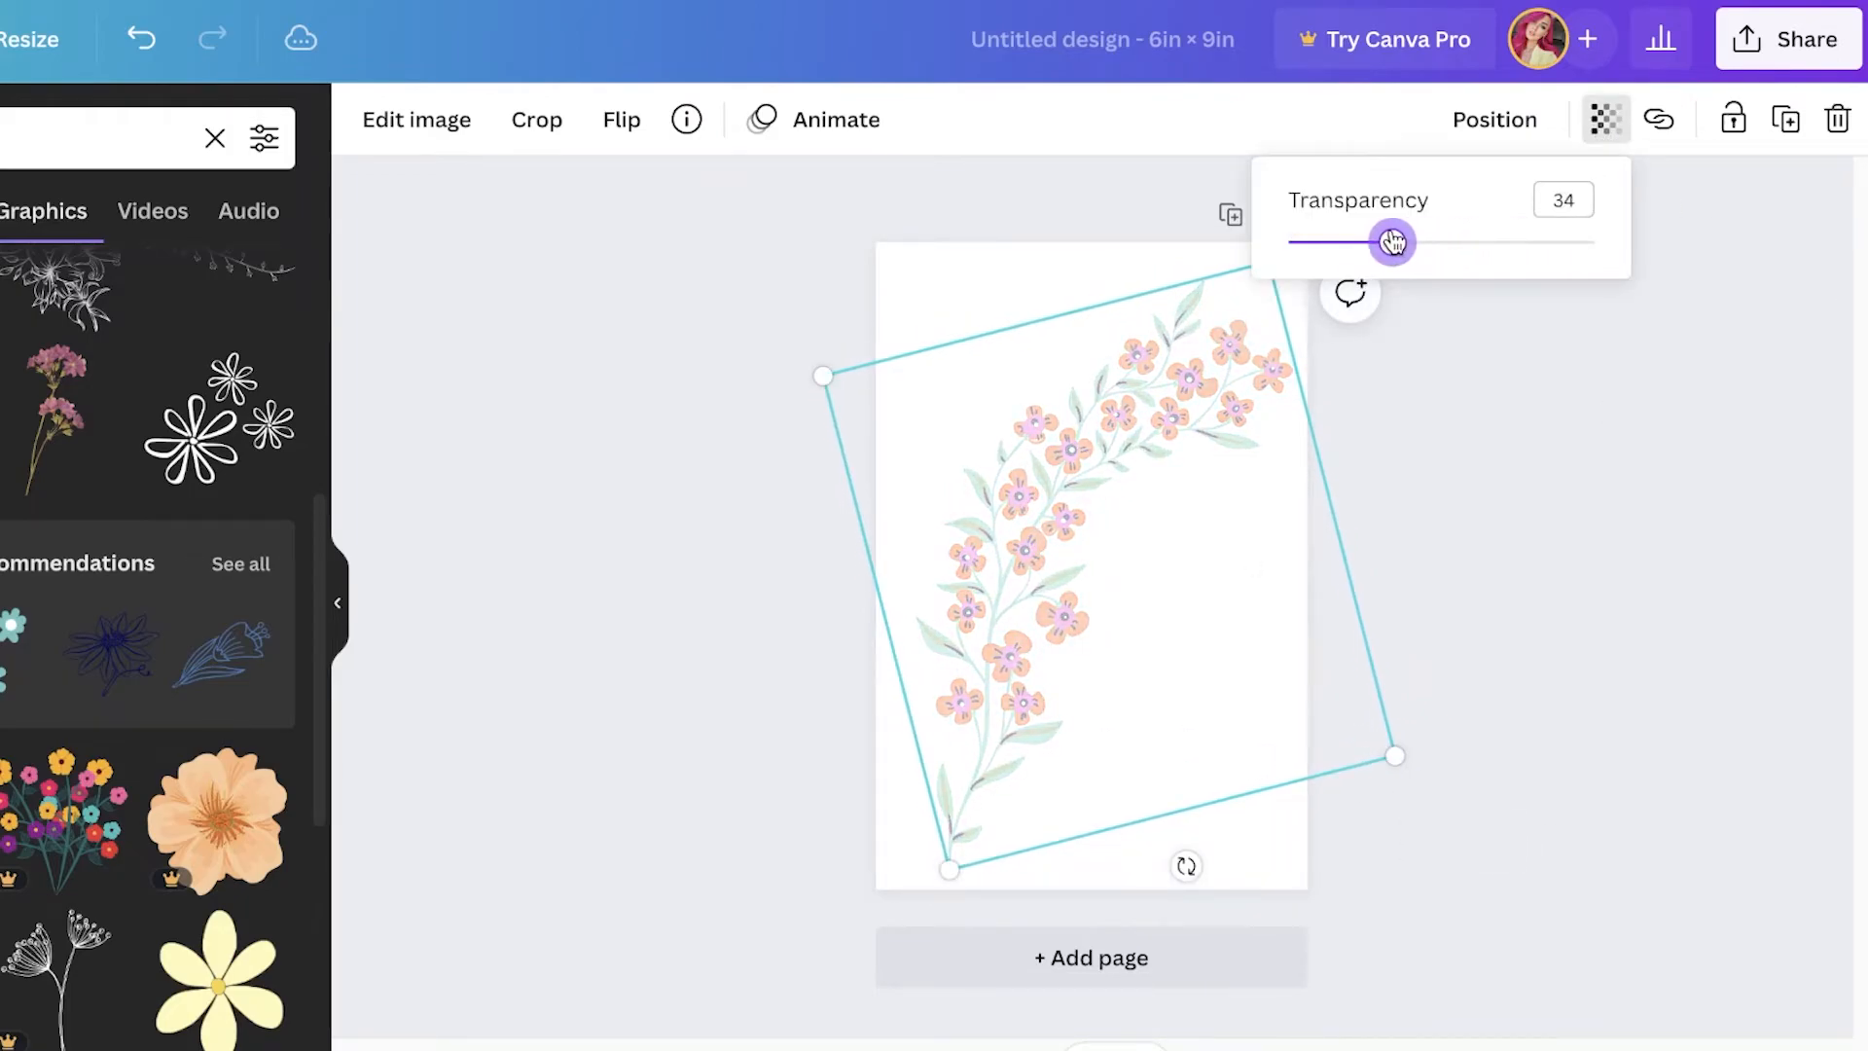
{"action": "left_click", "coordinate": [1516, 440]}
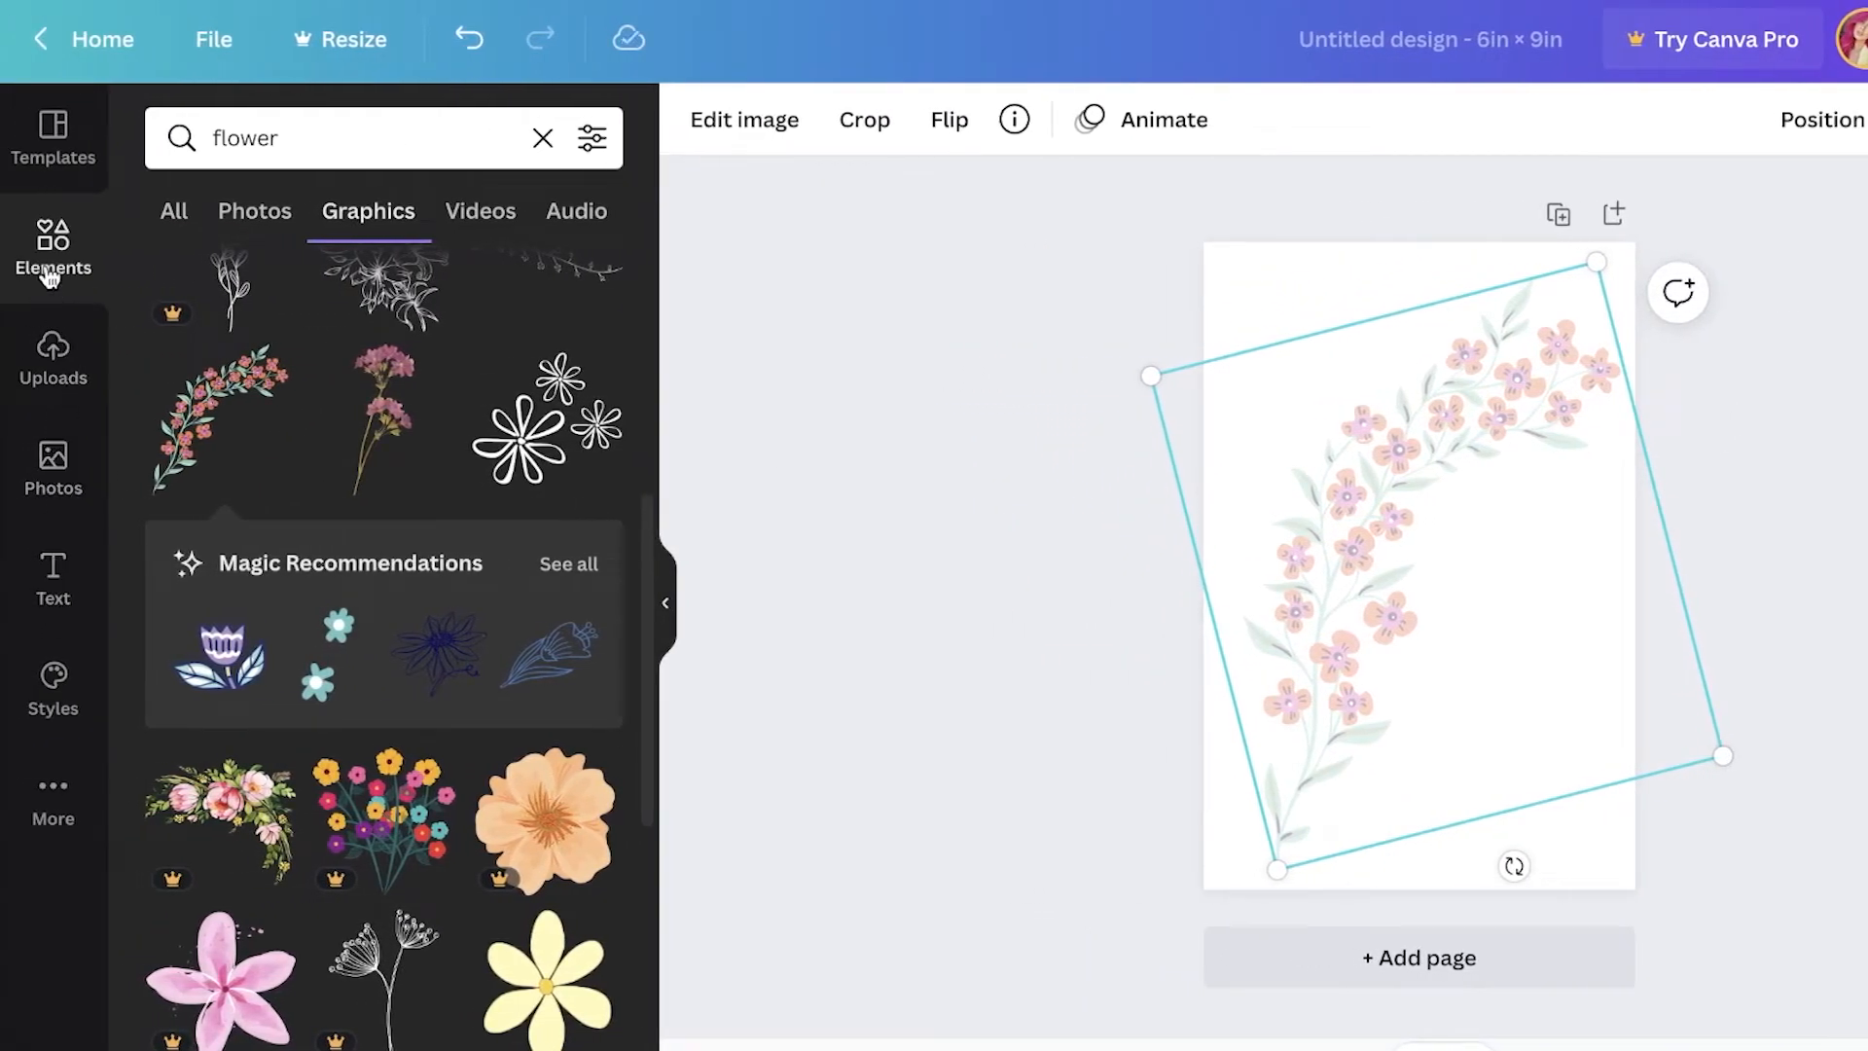
Step: Add a plain line and stretch it across the top of the page
{"action": "left_click", "coordinate": [51, 277]}
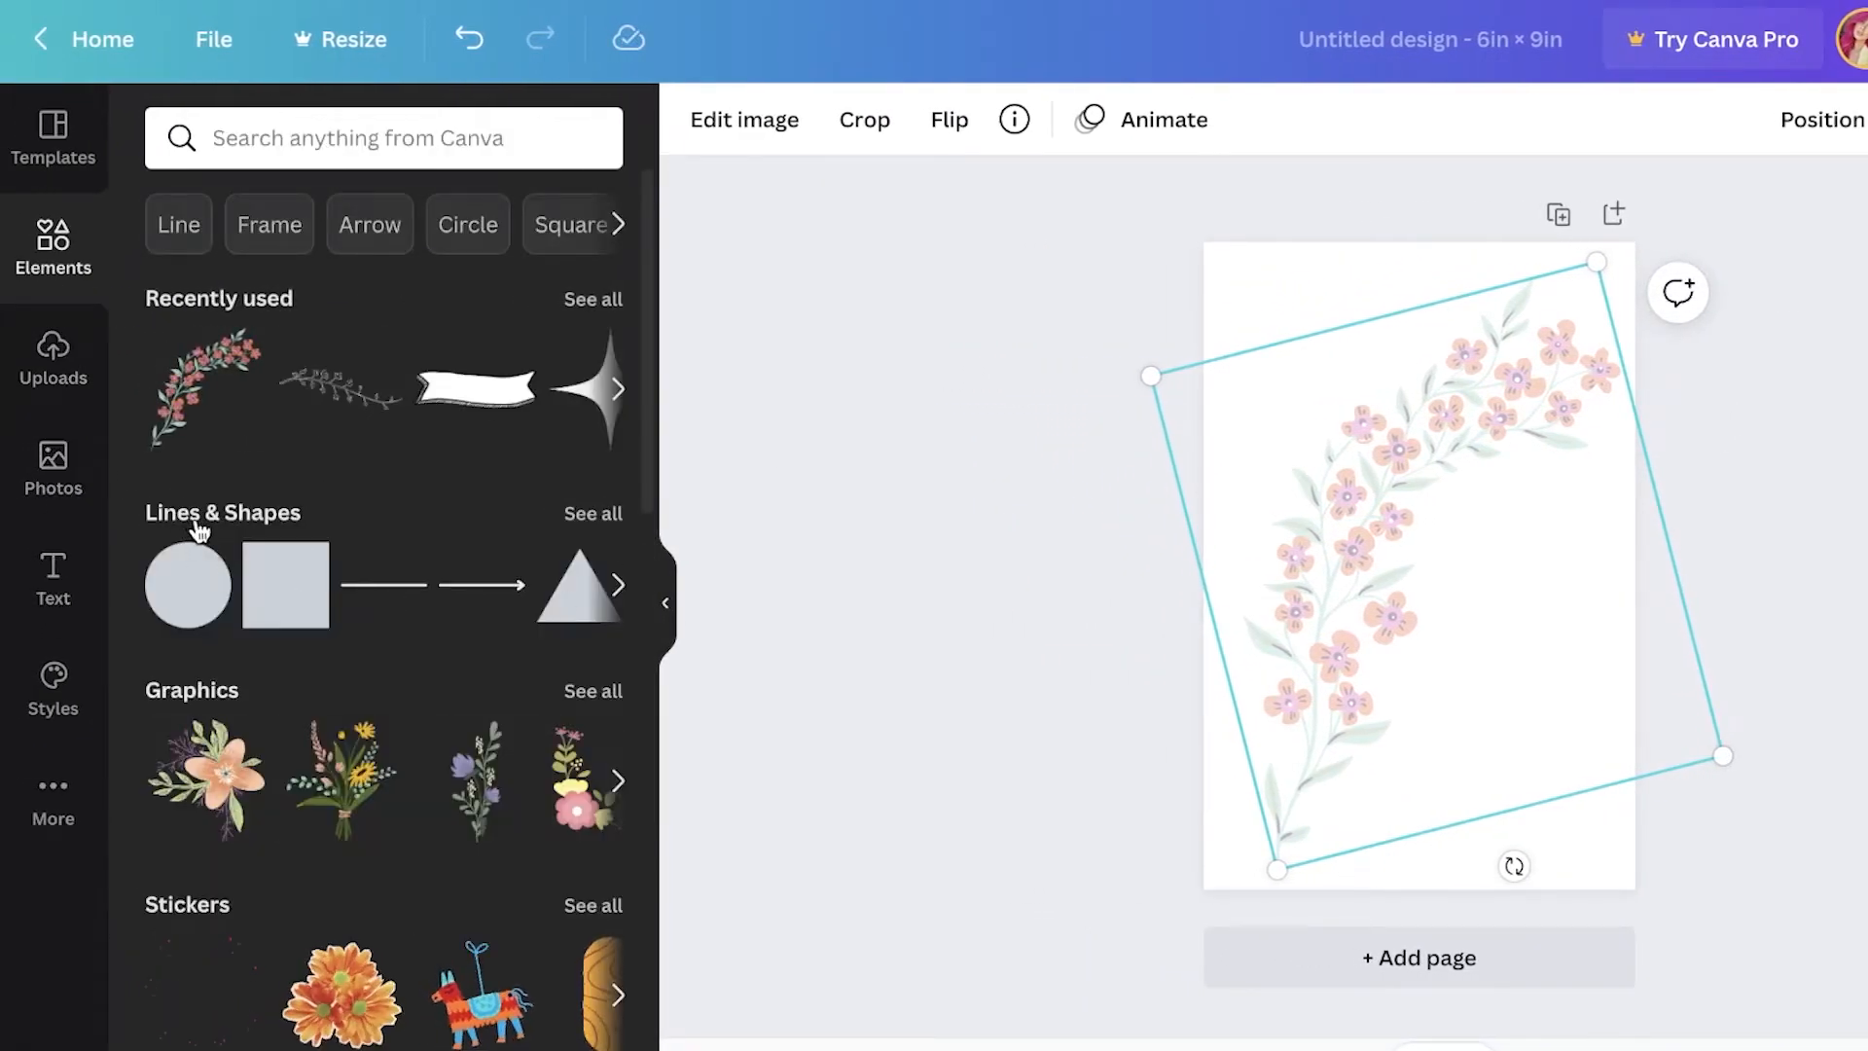
{"action": "left_click", "coordinate": [199, 530]}
{"action": "left_click", "coordinate": [213, 243]}
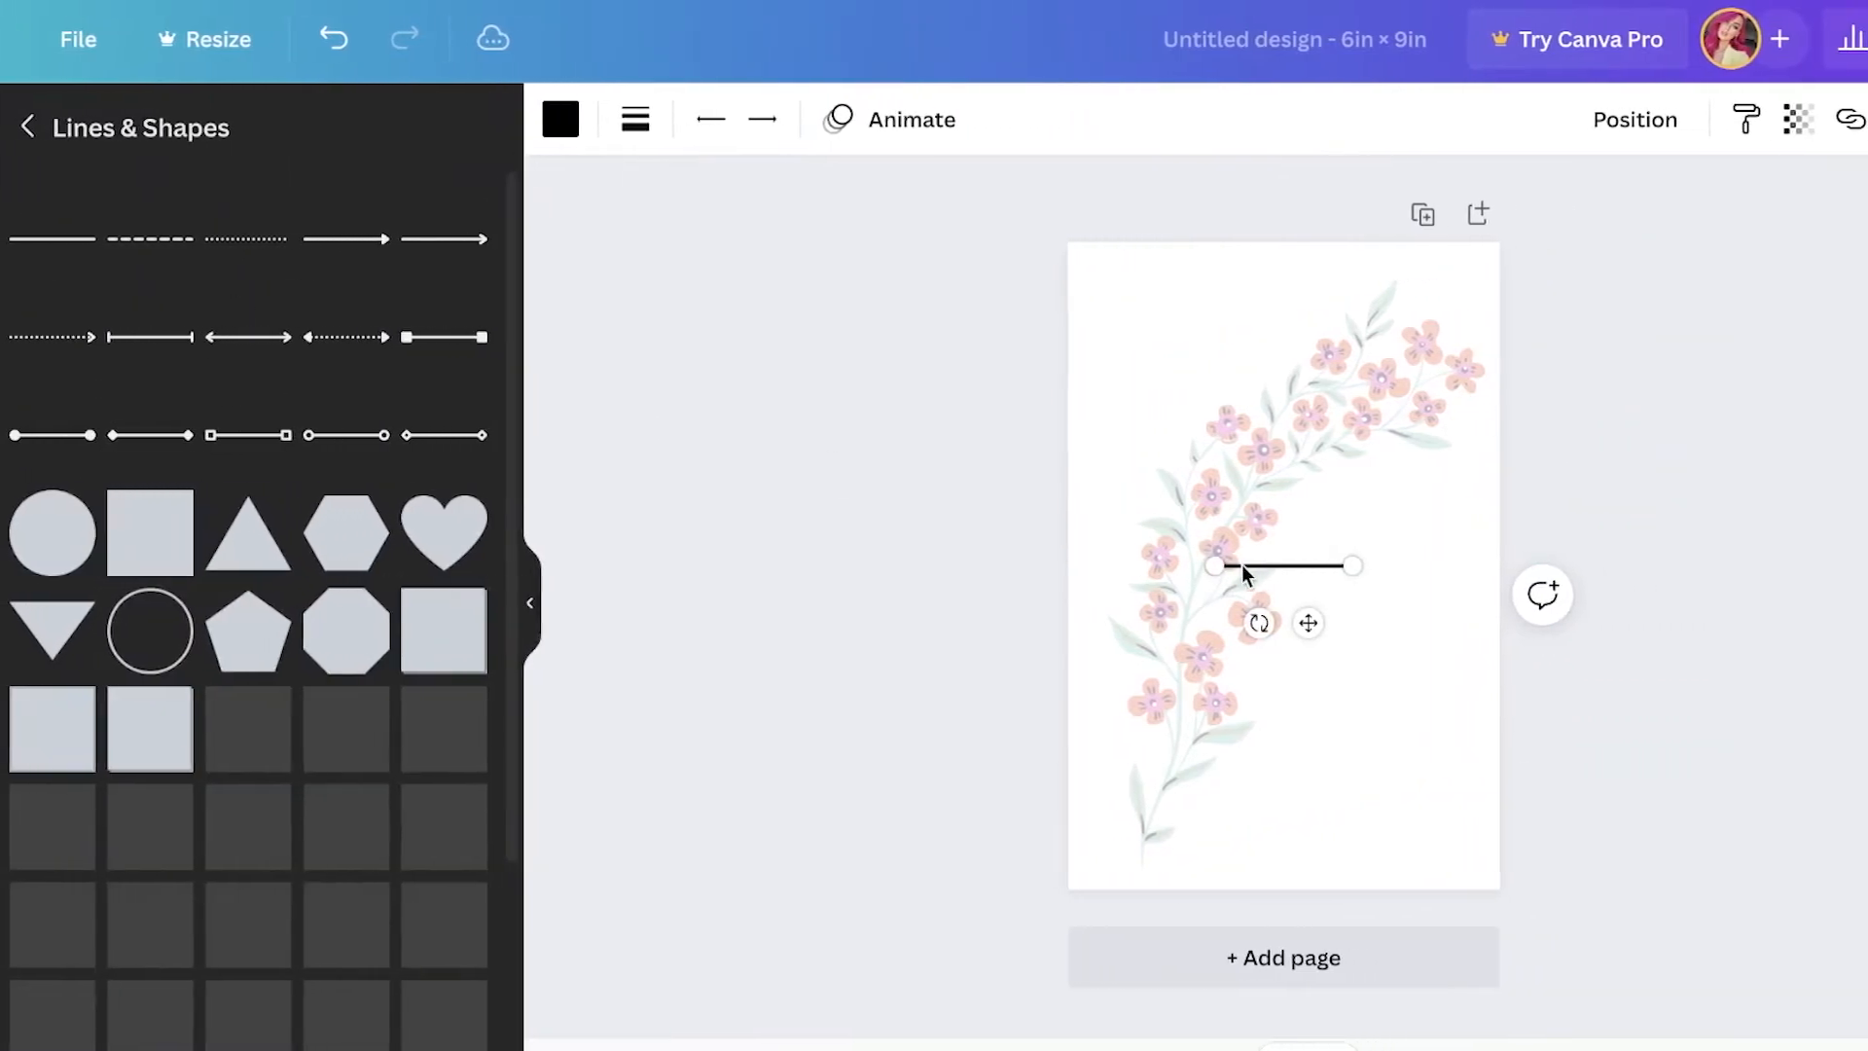
{"action": "left_click_drag", "start_coordinate": [1313, 623], "coordinate": [1216, 388]}
{"action": "left_click_drag", "start_coordinate": [1015, 388], "coordinate": [1007, 350]}
{"action": "left_click_drag", "start_coordinate": [1052, 287], "coordinate": [1077, 287]}
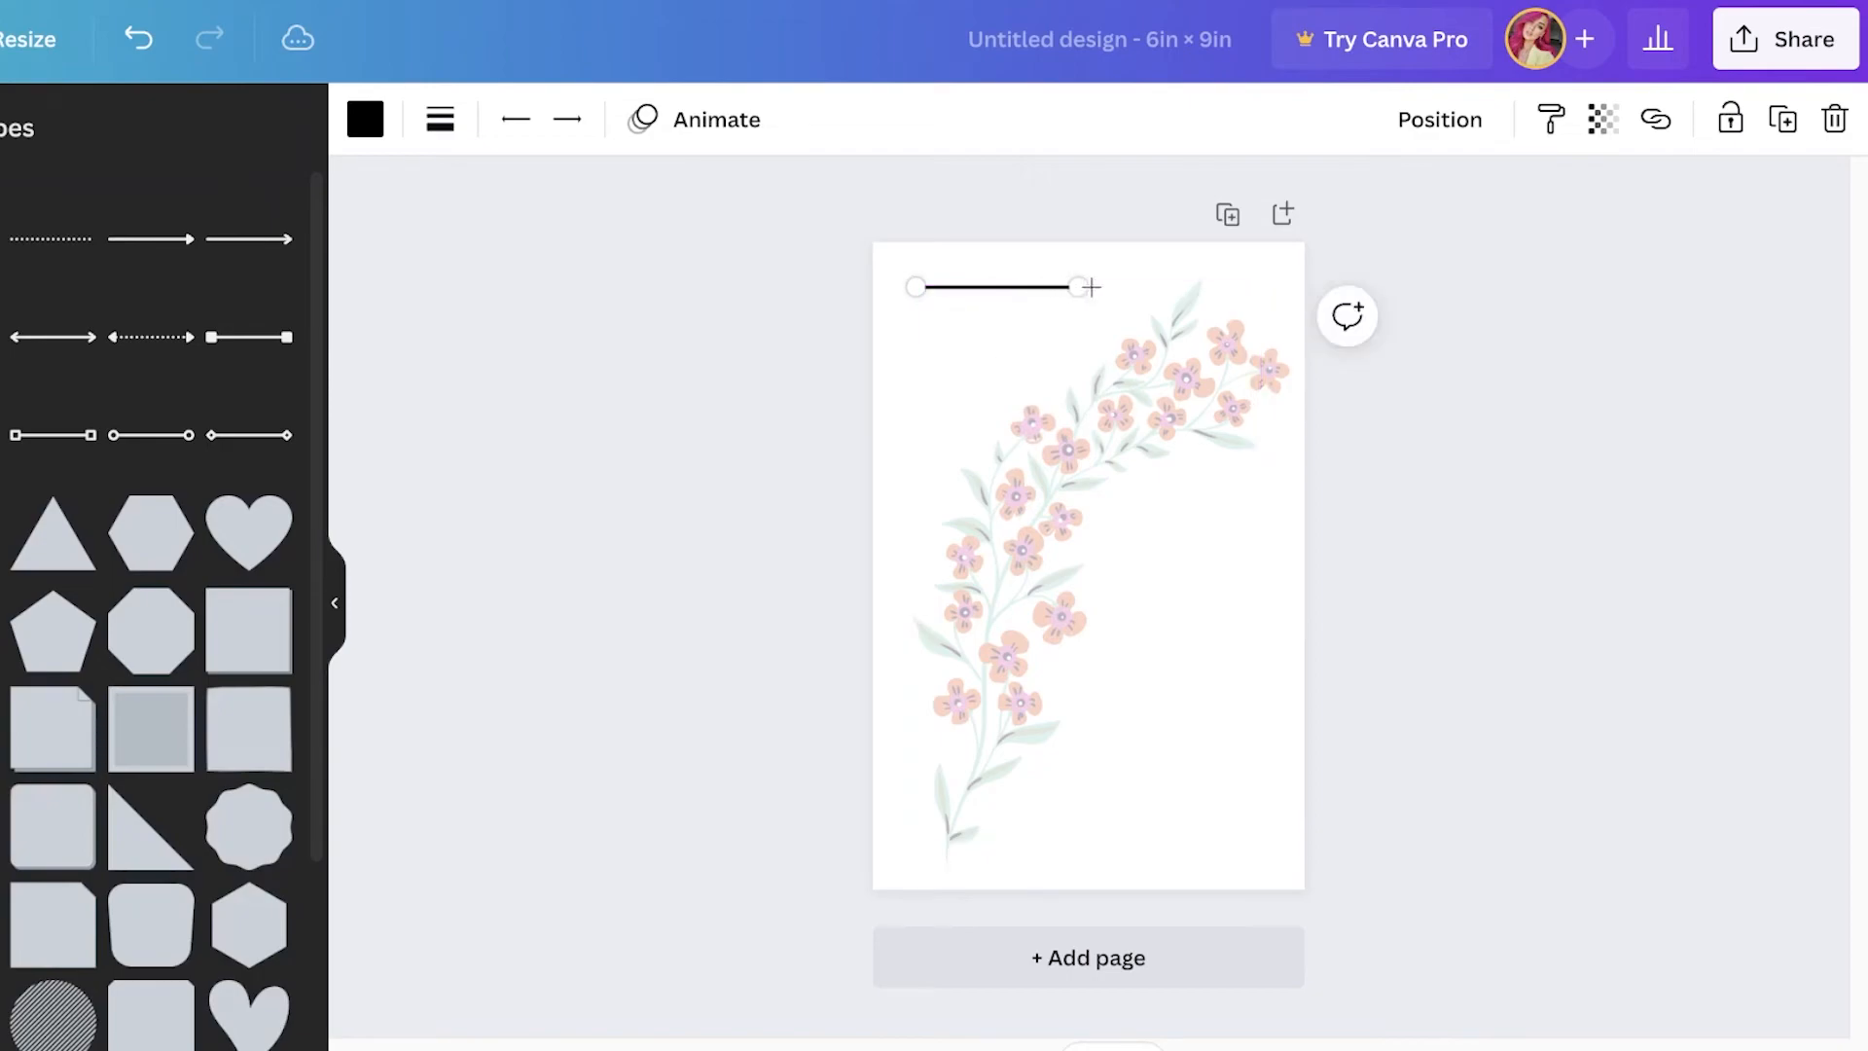
{"action": "left_click_drag", "start_coordinate": [1246, 287], "coordinate": [1248, 287]}
{"action": "left_click", "coordinate": [1599, 331]}
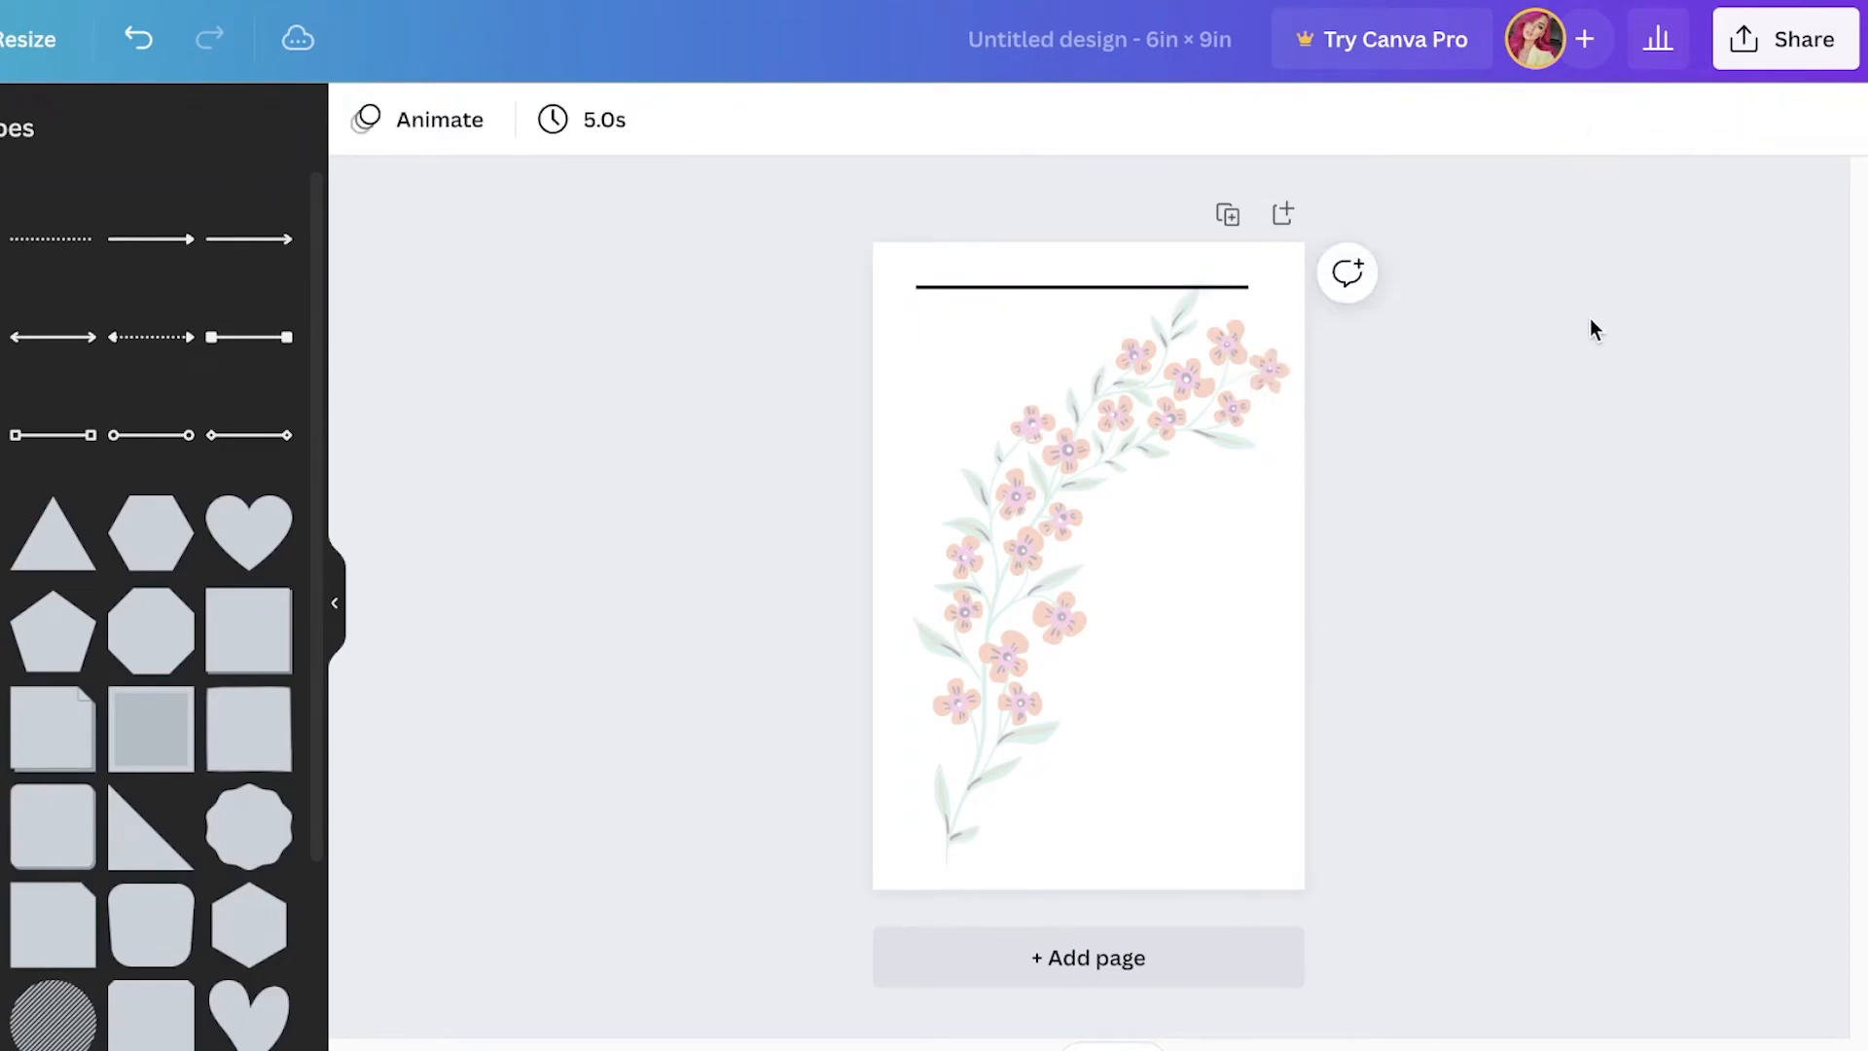
Step: Recolor the line grey and place a second grey line just below it
{"action": "left_click_drag", "start_coordinate": [1119, 306], "coordinate": [1111, 343]}
{"action": "left_click_drag", "start_coordinate": [1335, 344], "coordinate": [1335, 344]}
{"action": "left_click", "coordinate": [596, 123]}
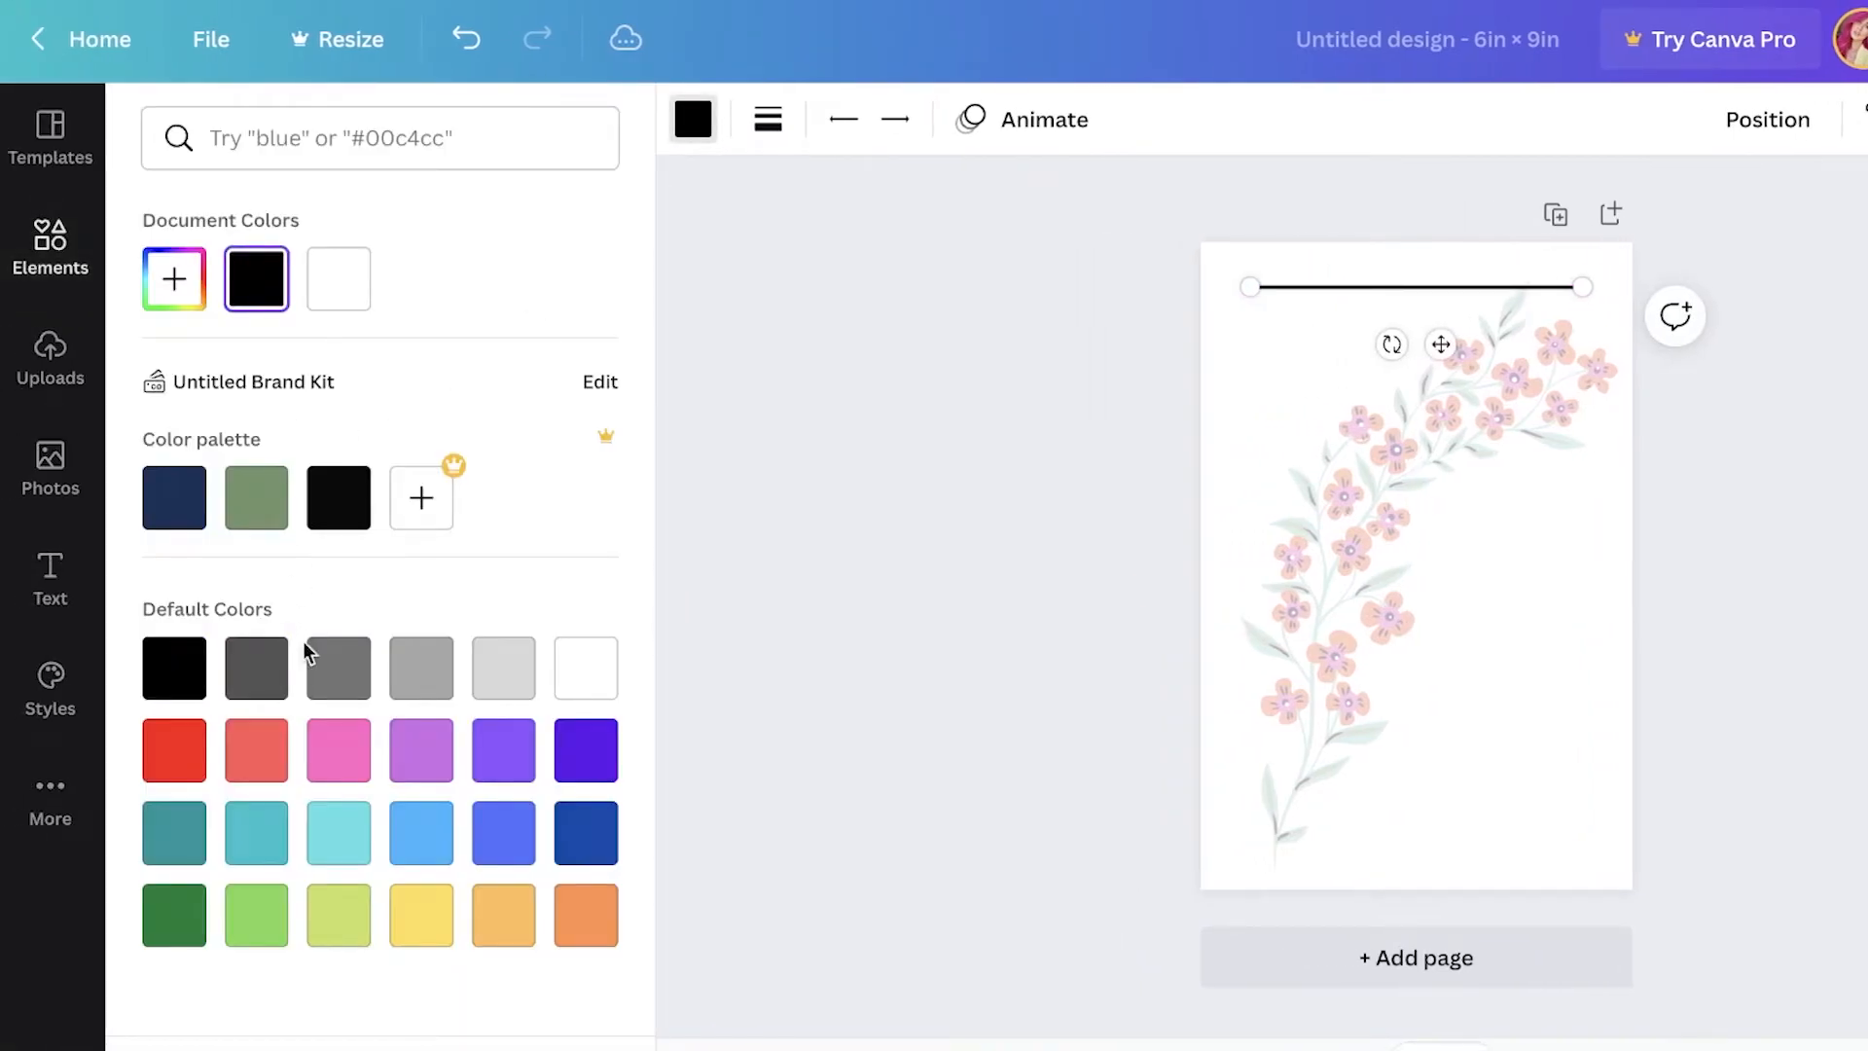
{"action": "left_click", "coordinate": [846, 505]}
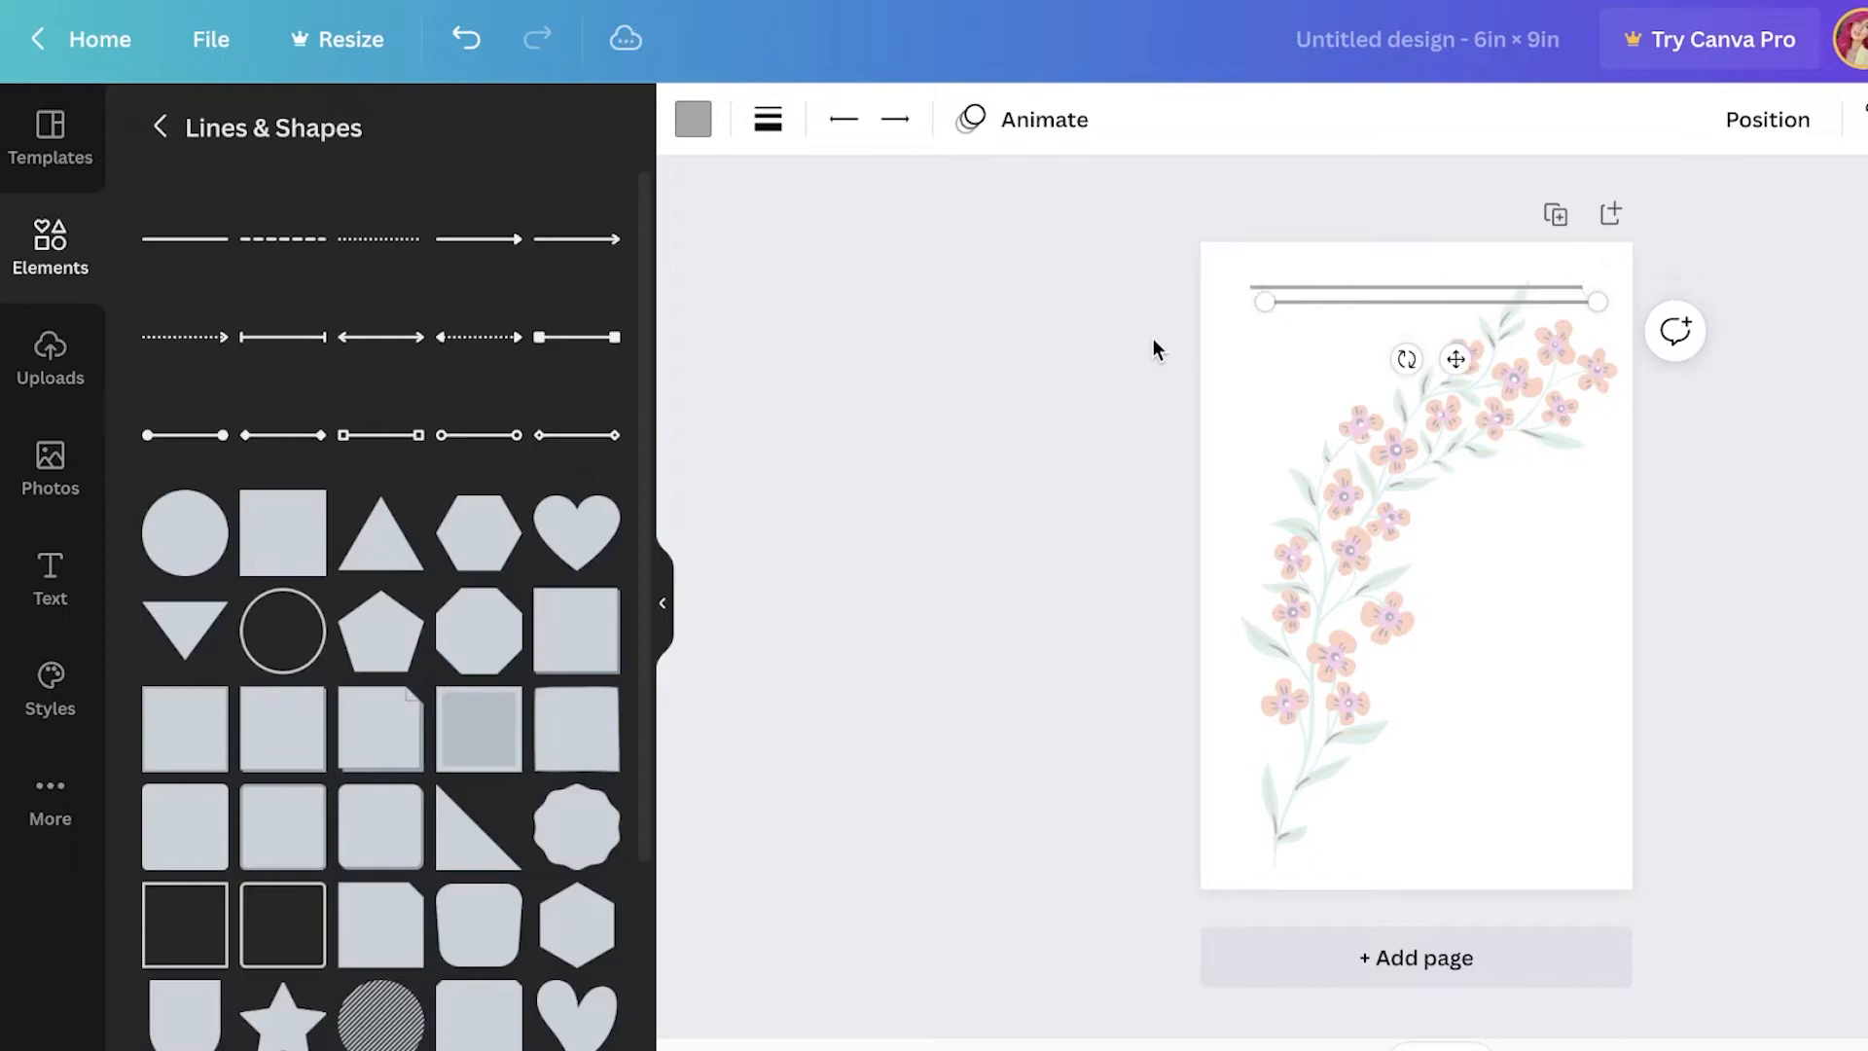
{"action": "left_click_drag", "start_coordinate": [1441, 344], "coordinate": [1444, 384]}
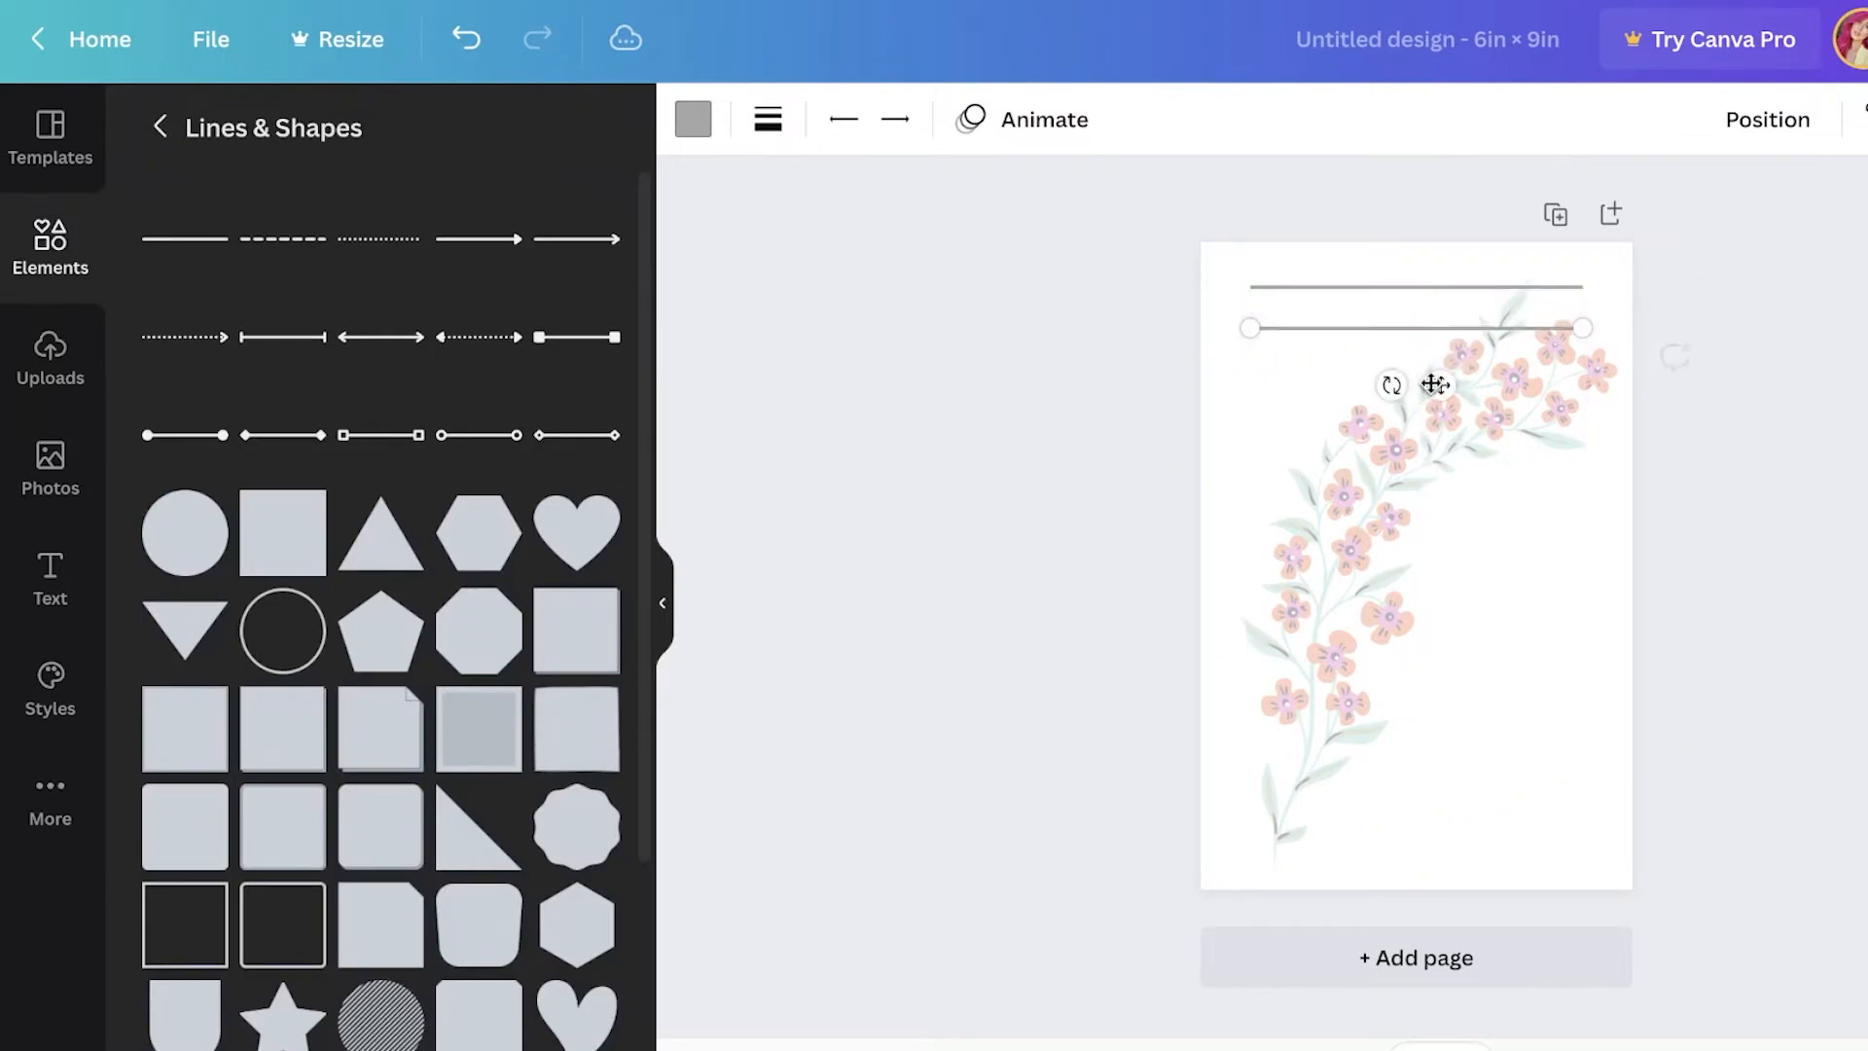
{"action": "left_click", "coordinate": [1055, 381]}
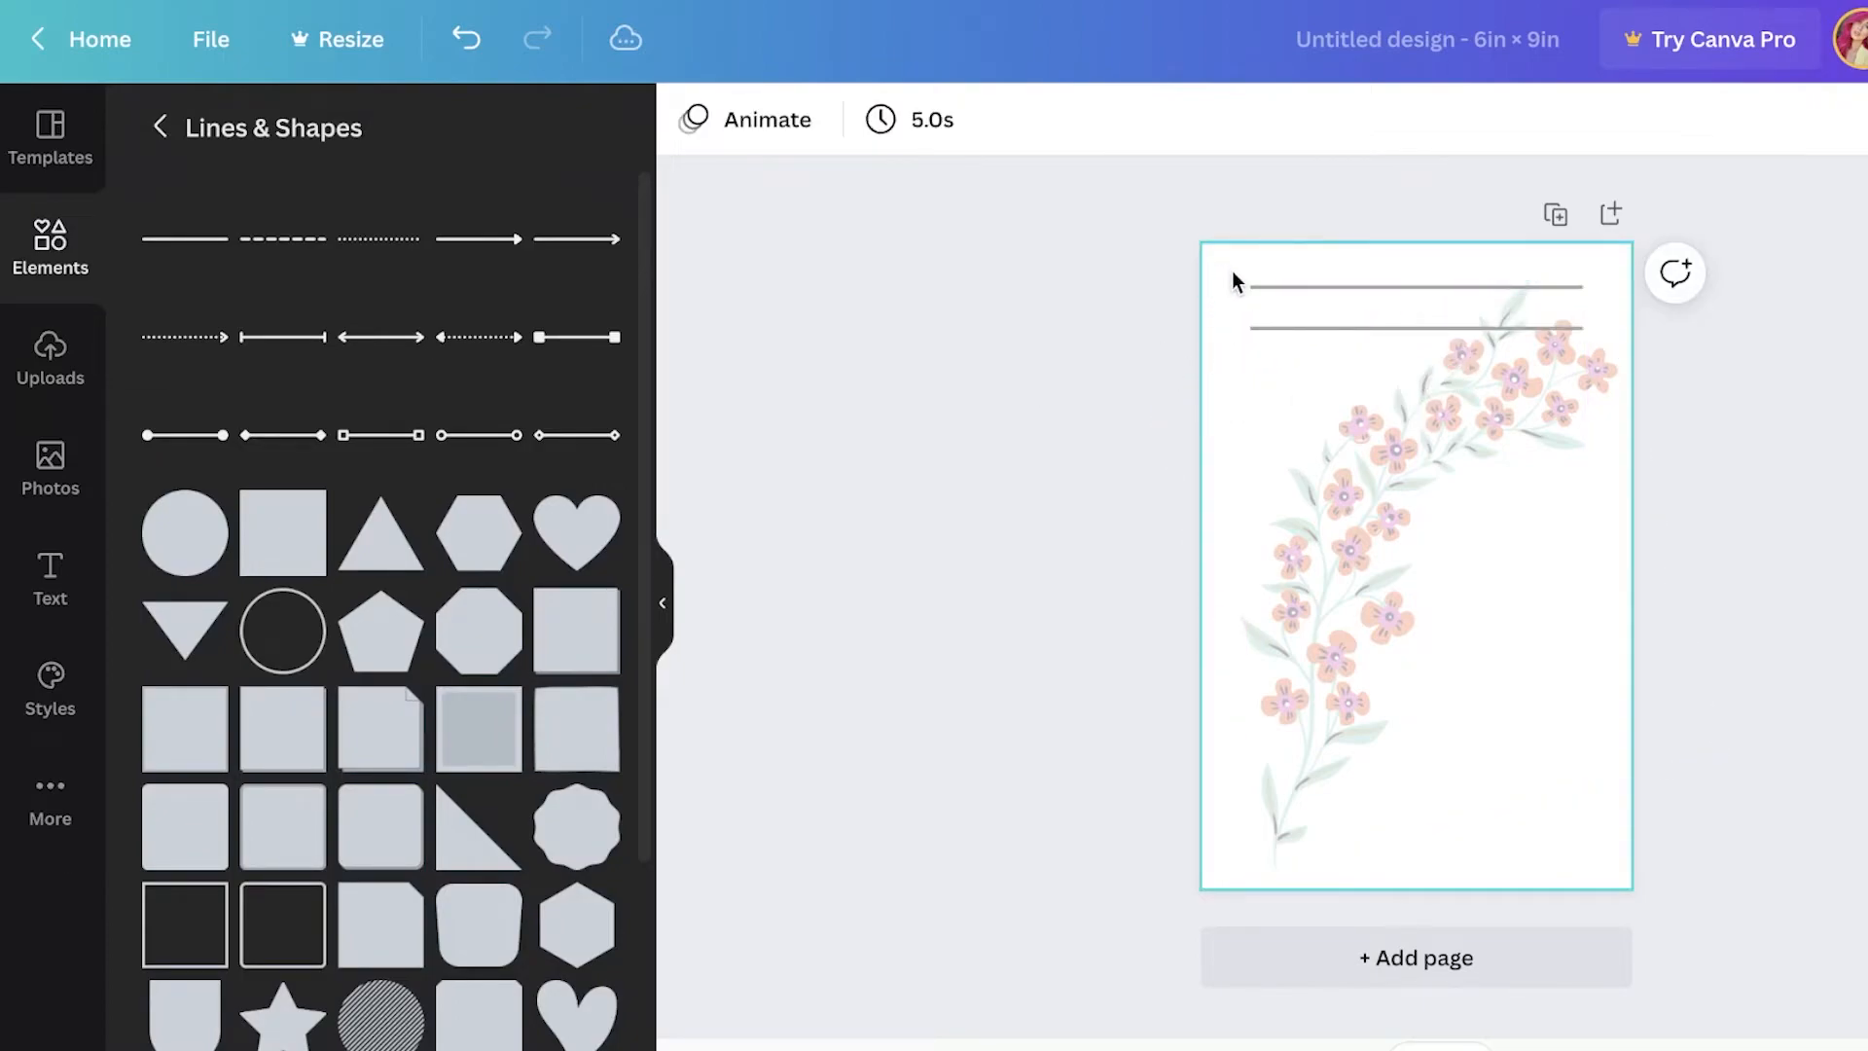
Step: Duplicate the two lines and move the copies below to make four evenly spaced lines
{"action": "left_click_drag", "start_coordinate": [1264, 340], "coordinate": [1261, 345]}
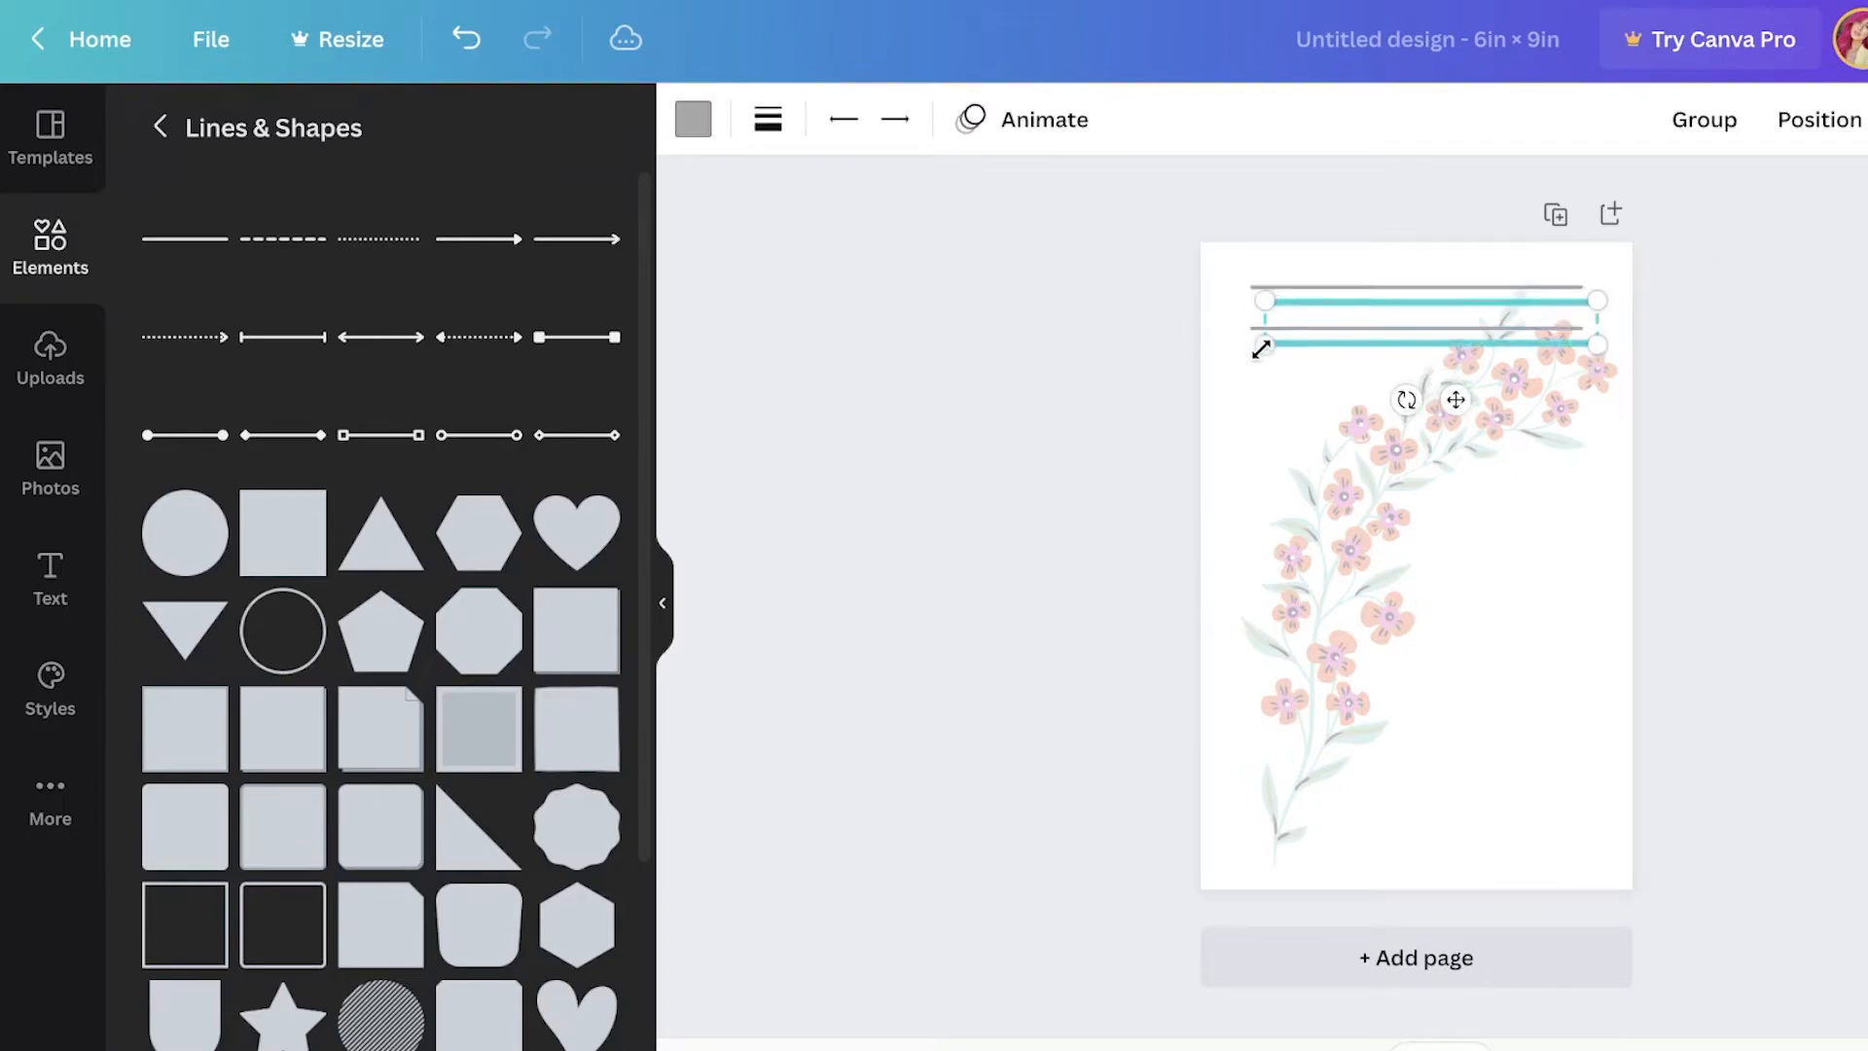
{"action": "left_click_drag", "start_coordinate": [1454, 399], "coordinate": [1441, 464]}
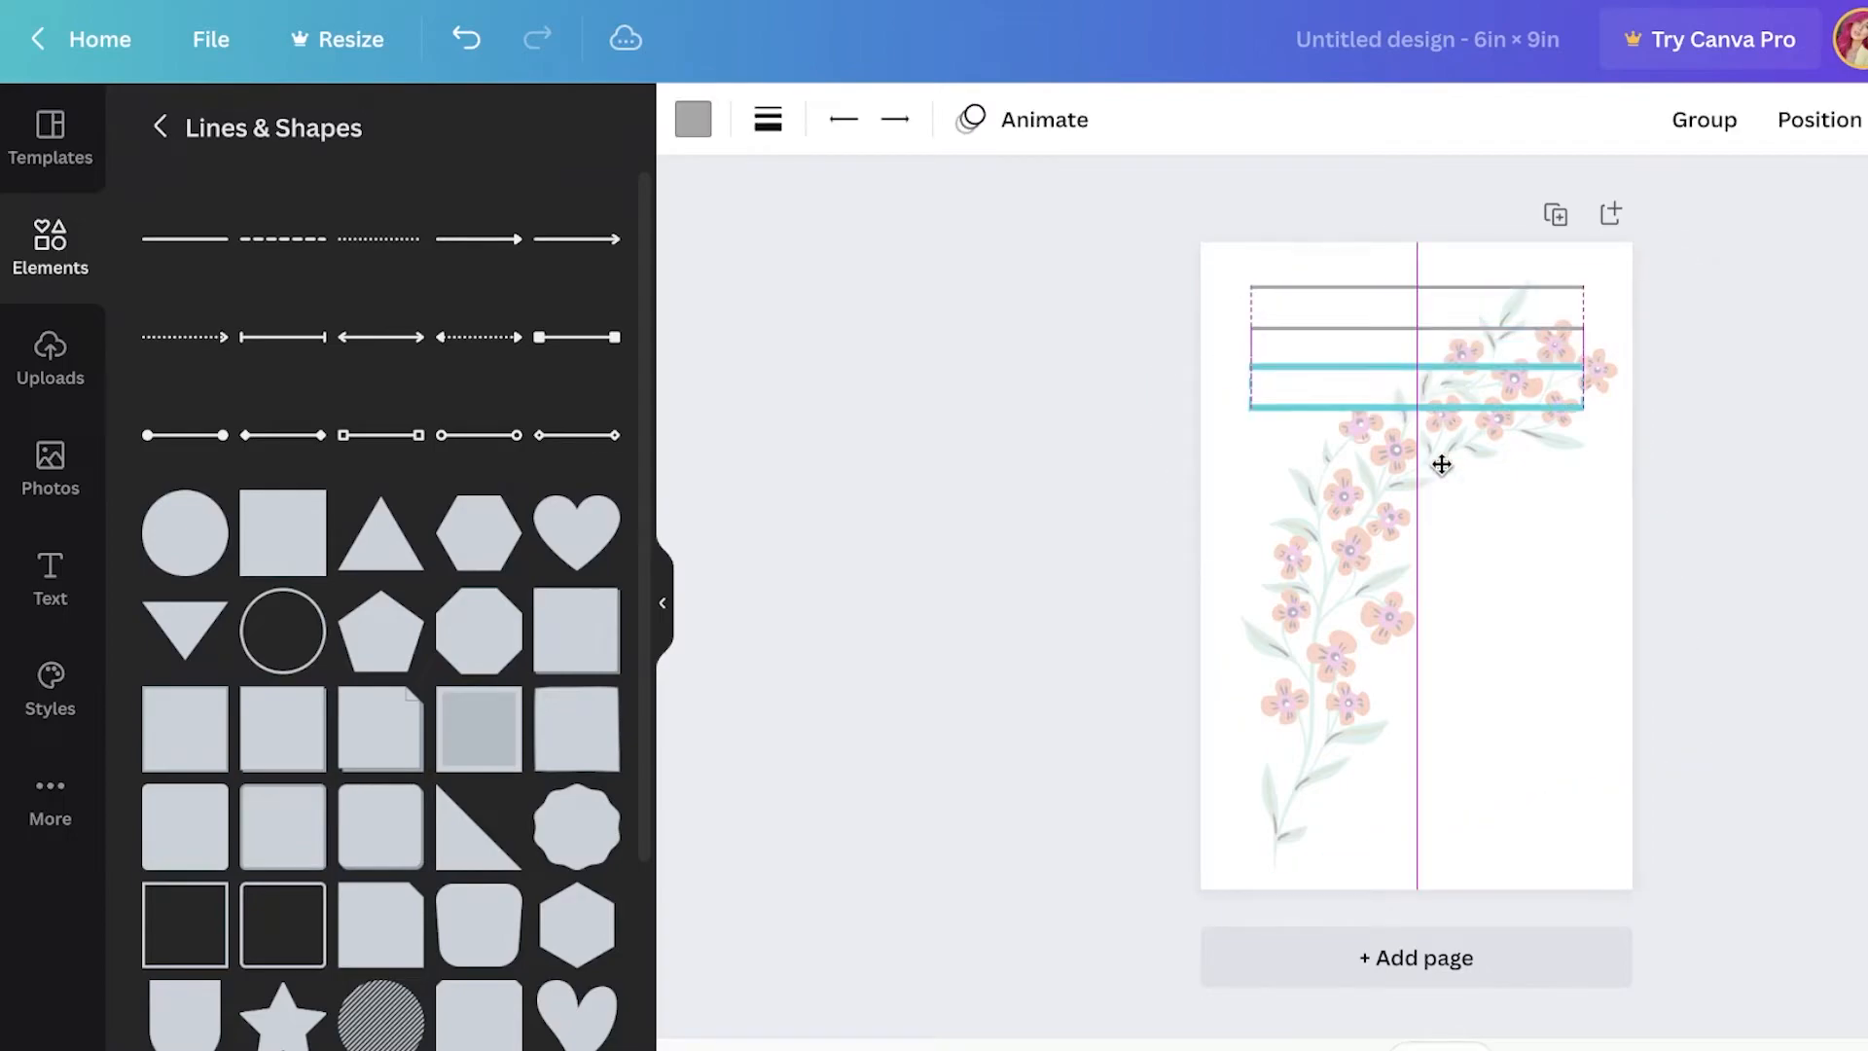
{"action": "key", "text": "Escape"}
Step: Duplicate the four lines into eight and delete the extra copy of the floral branch
{"action": "left_click_drag", "start_coordinate": [1238, 271], "coordinate": [1271, 441]}
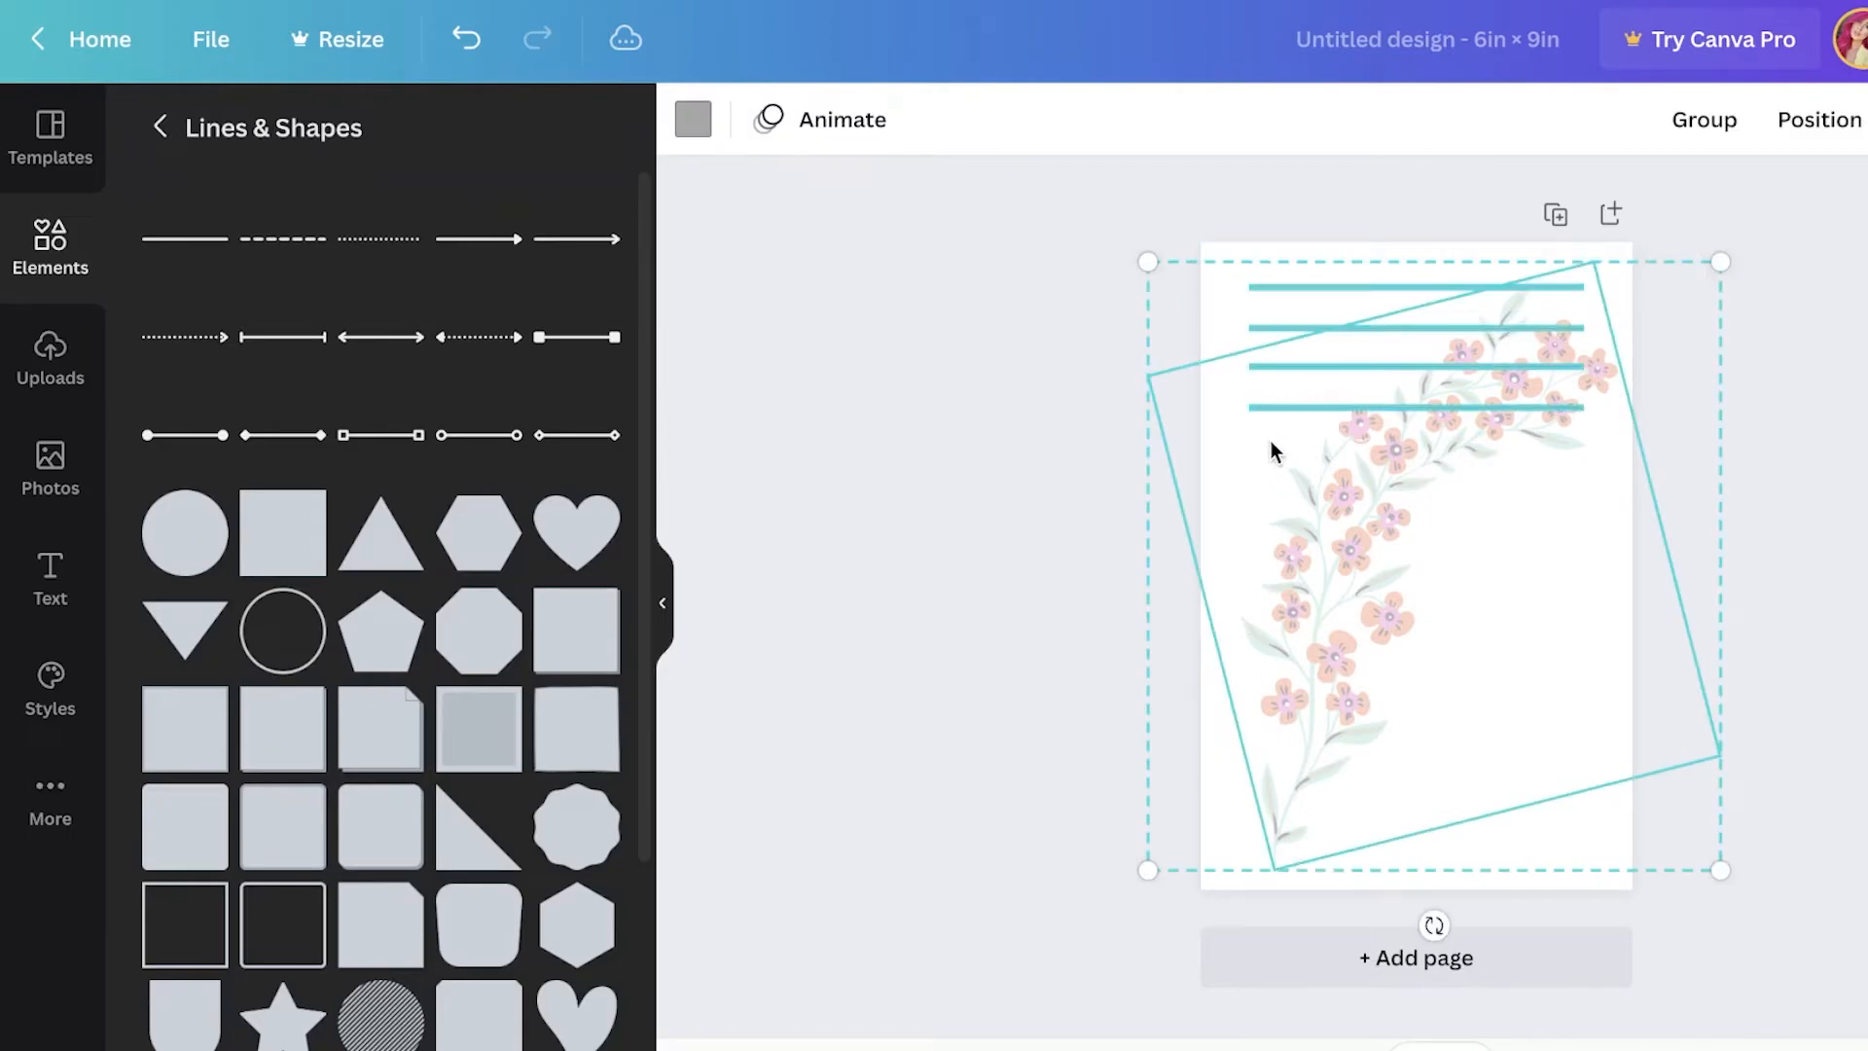
{"action": "key", "text": "ctrl+d"}
{"action": "left_click_drag", "start_coordinate": [1492, 734], "coordinate": [1463, 846]}
{"action": "left_click", "coordinate": [1402, 708]}
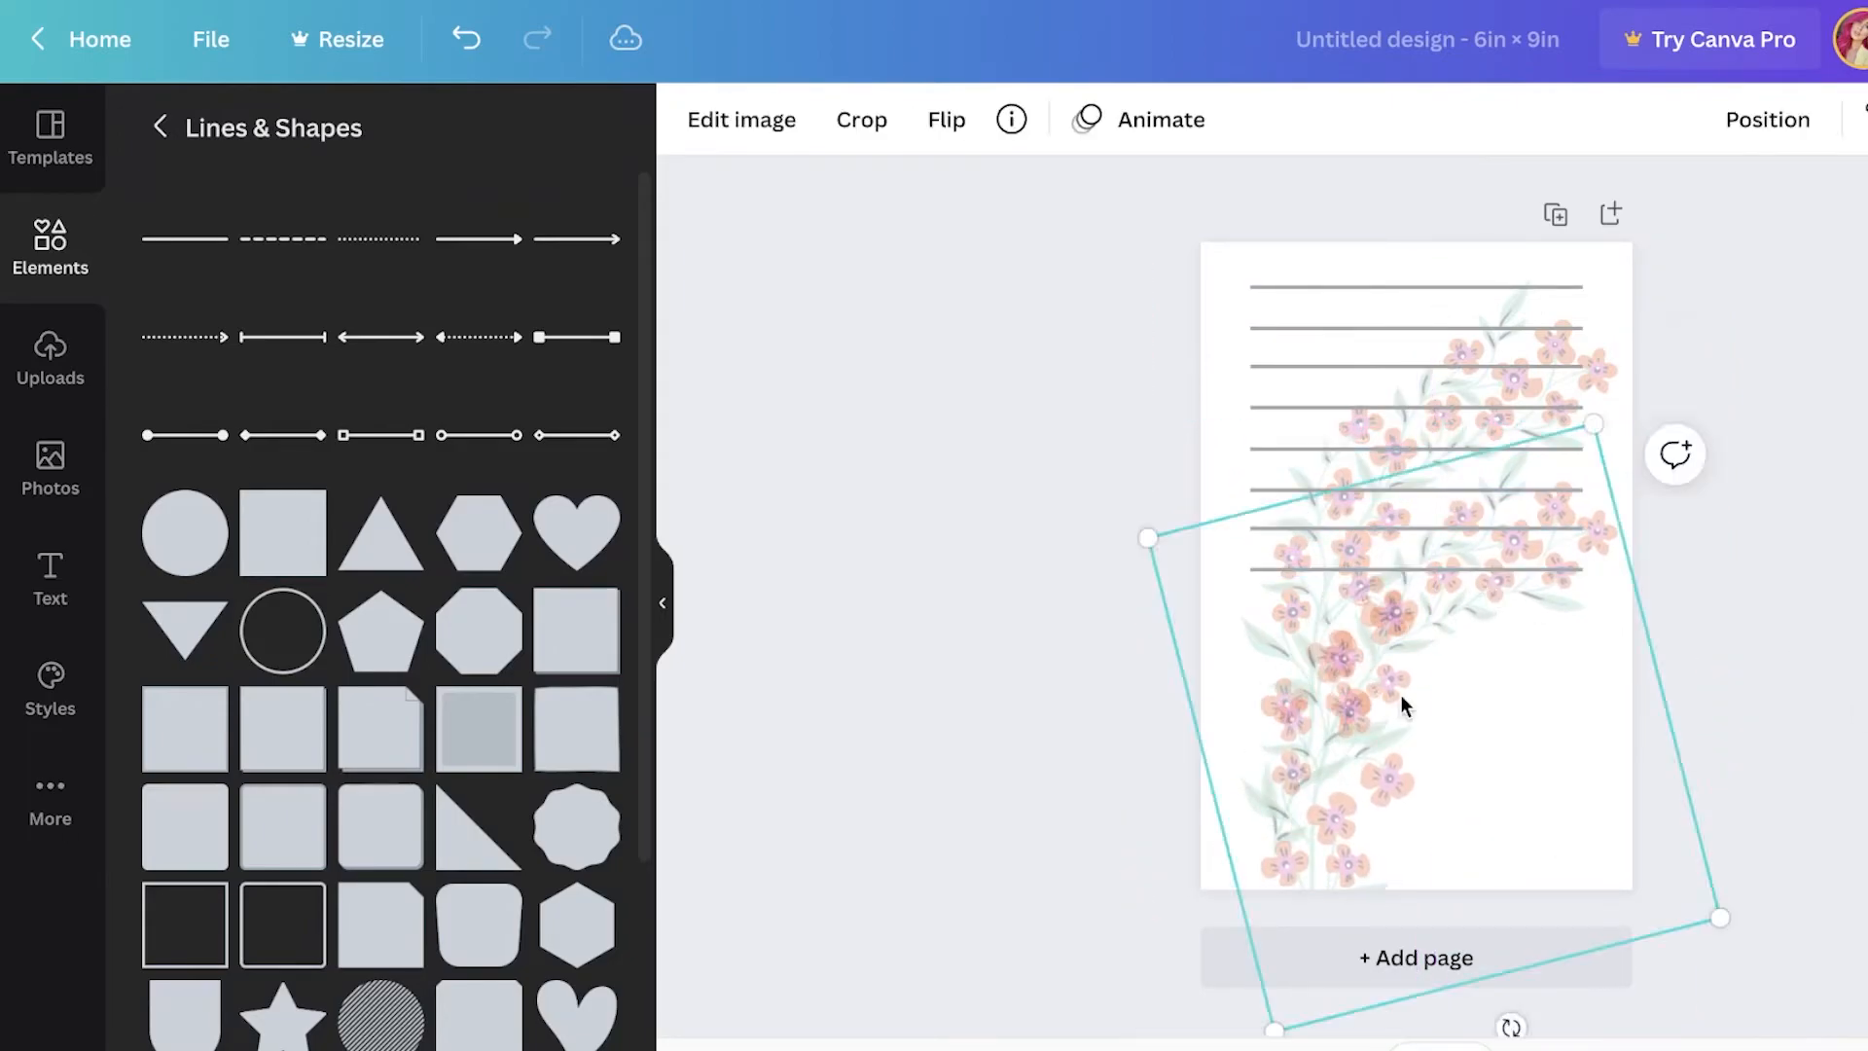
{"action": "key", "text": "Delete"}
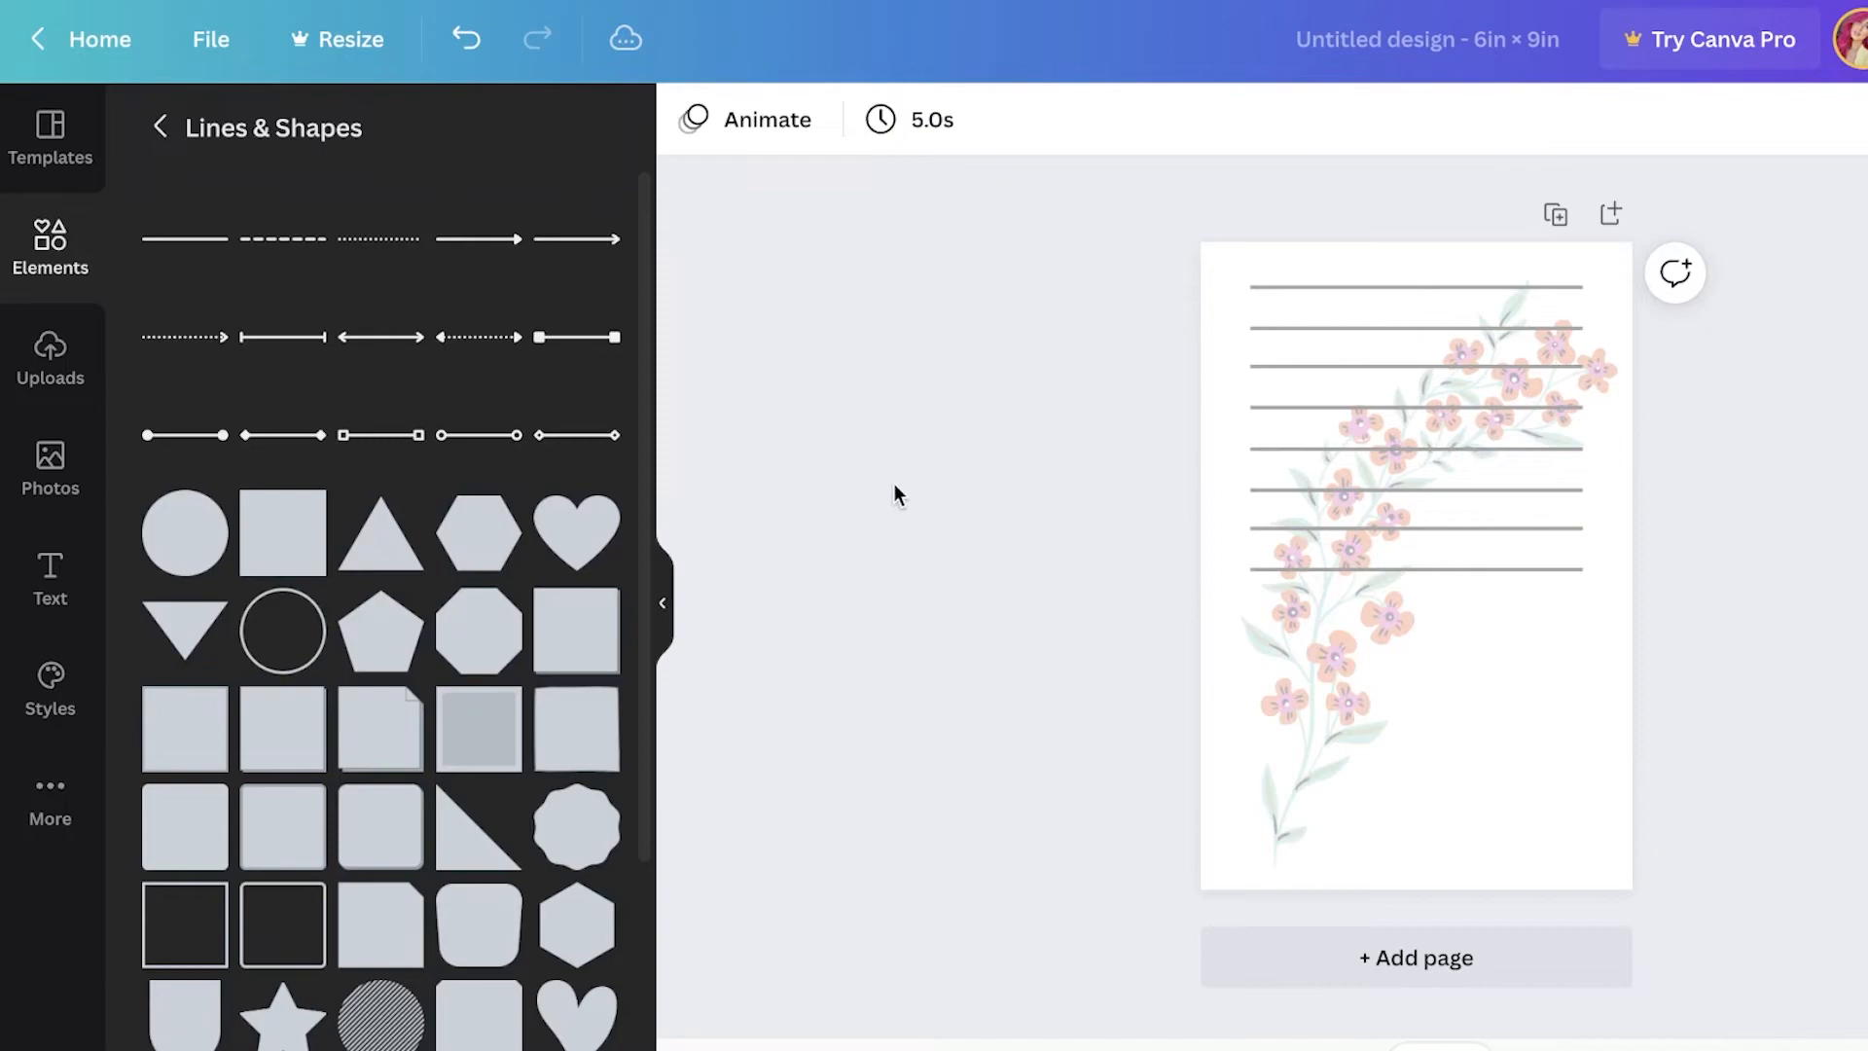
Step: Nudge the floral branch slightly lower on the page
{"action": "left_click_drag", "start_coordinate": [1595, 658], "coordinate": [1572, 631]}
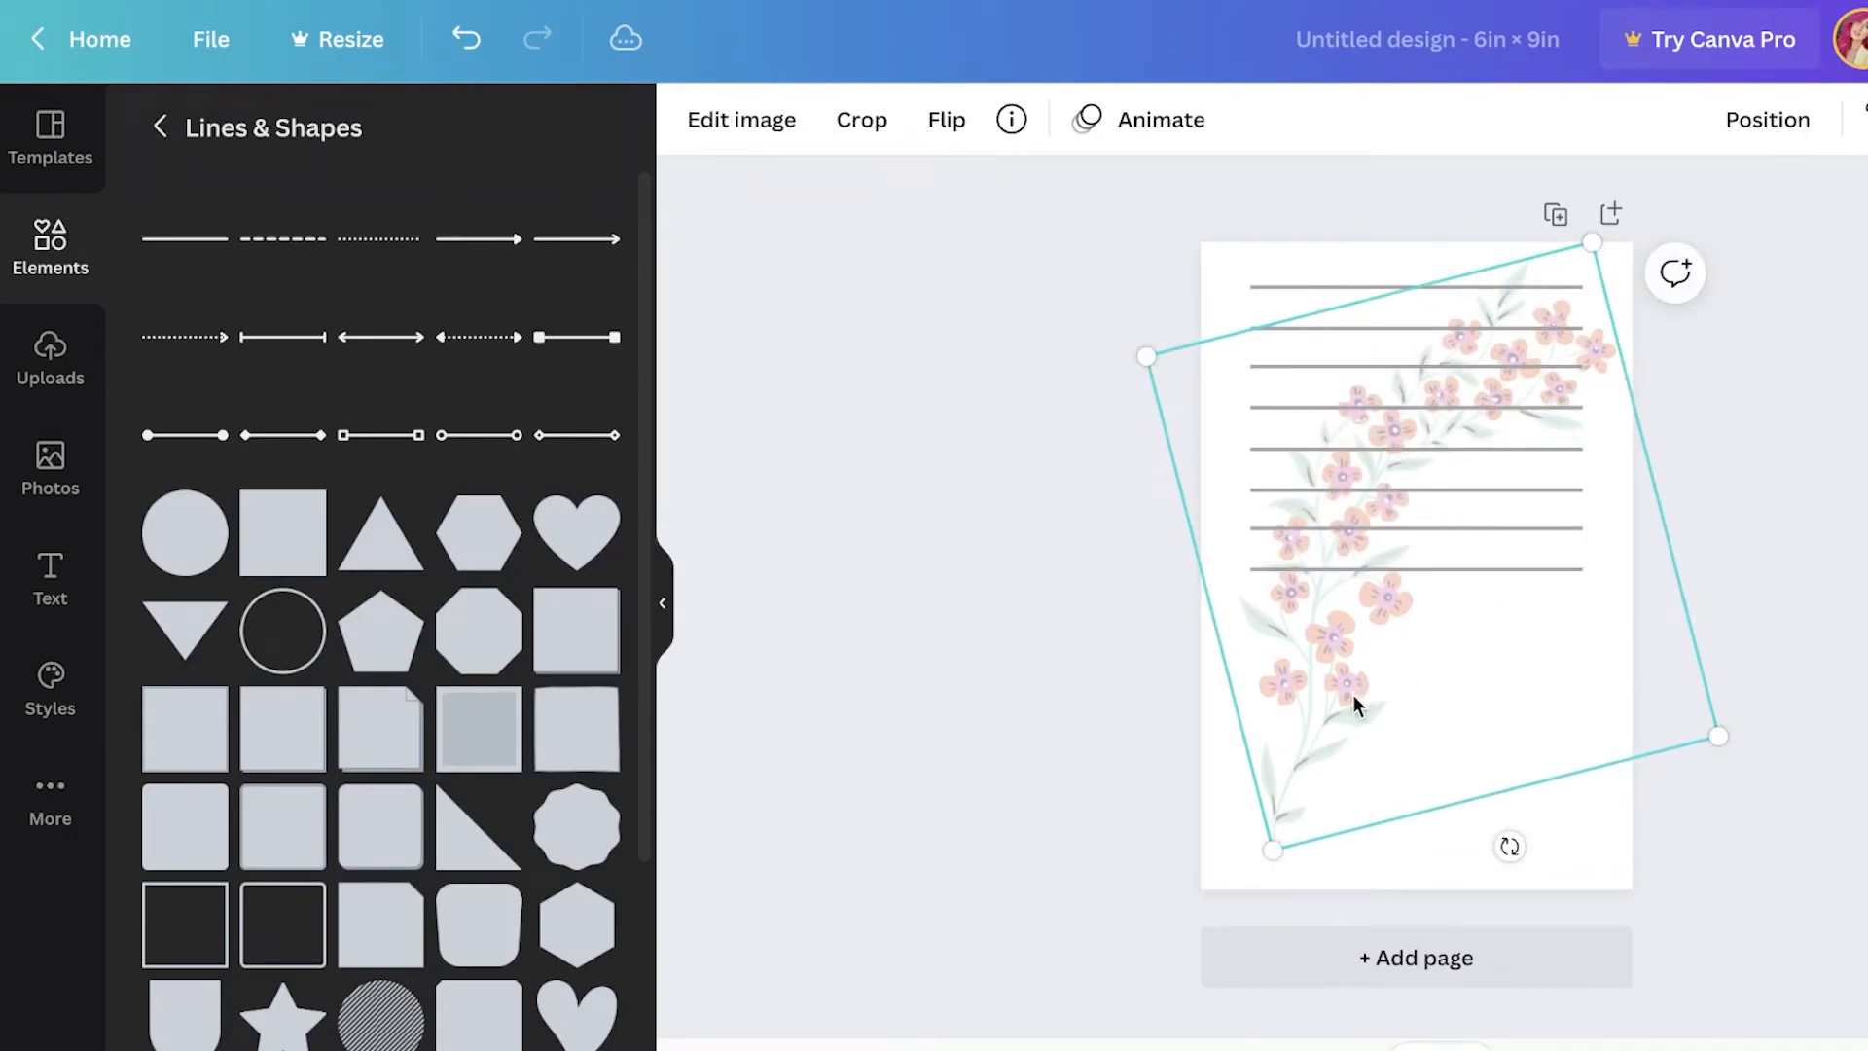
{"action": "left_click_drag", "start_coordinate": [1354, 693], "coordinate": [1348, 714]}
{"action": "left_click", "coordinate": [1267, 261]}
{"action": "left_click", "coordinate": [1253, 270]}
{"action": "left_click_drag", "start_coordinate": [1251, 264], "coordinate": [1290, 331]}
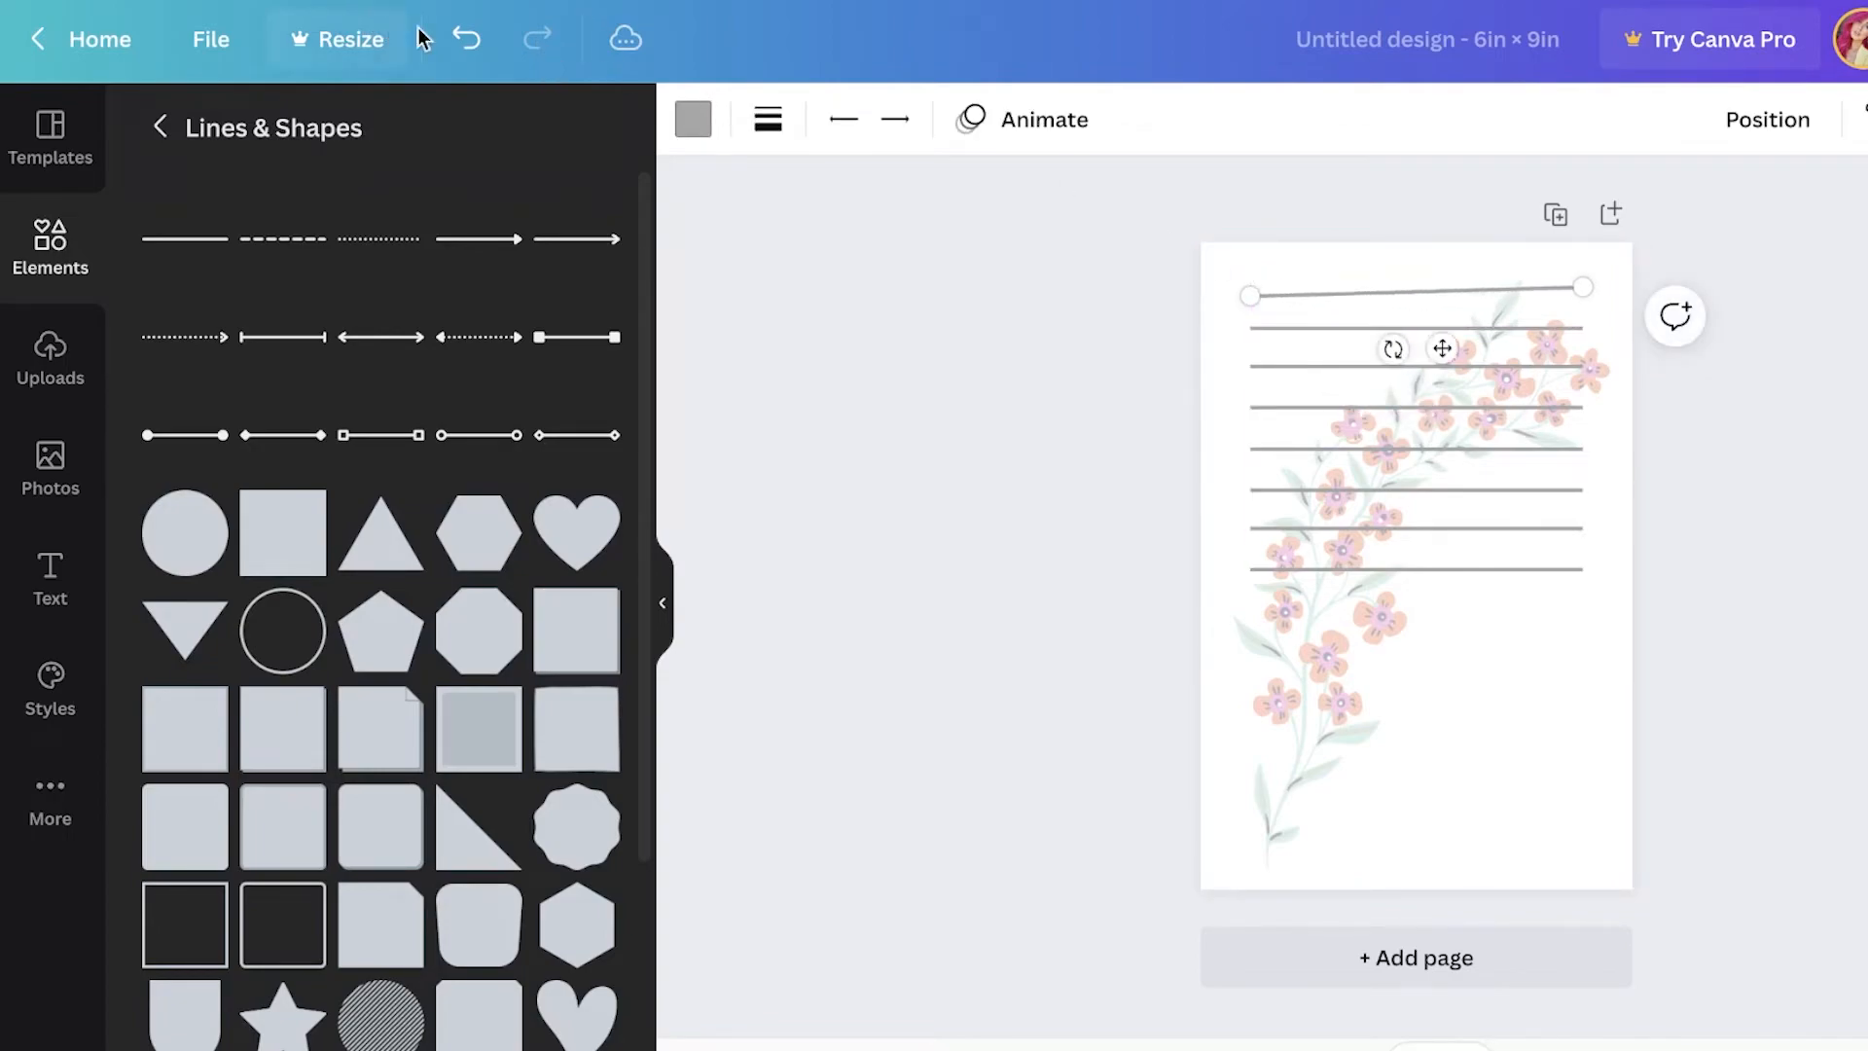
{"action": "left_click", "coordinate": [467, 39]}
Step: Move a copy of the line set down to fill the lower half of the page with lines
{"action": "left_click_drag", "start_coordinate": [1446, 465], "coordinate": [1431, 764]}
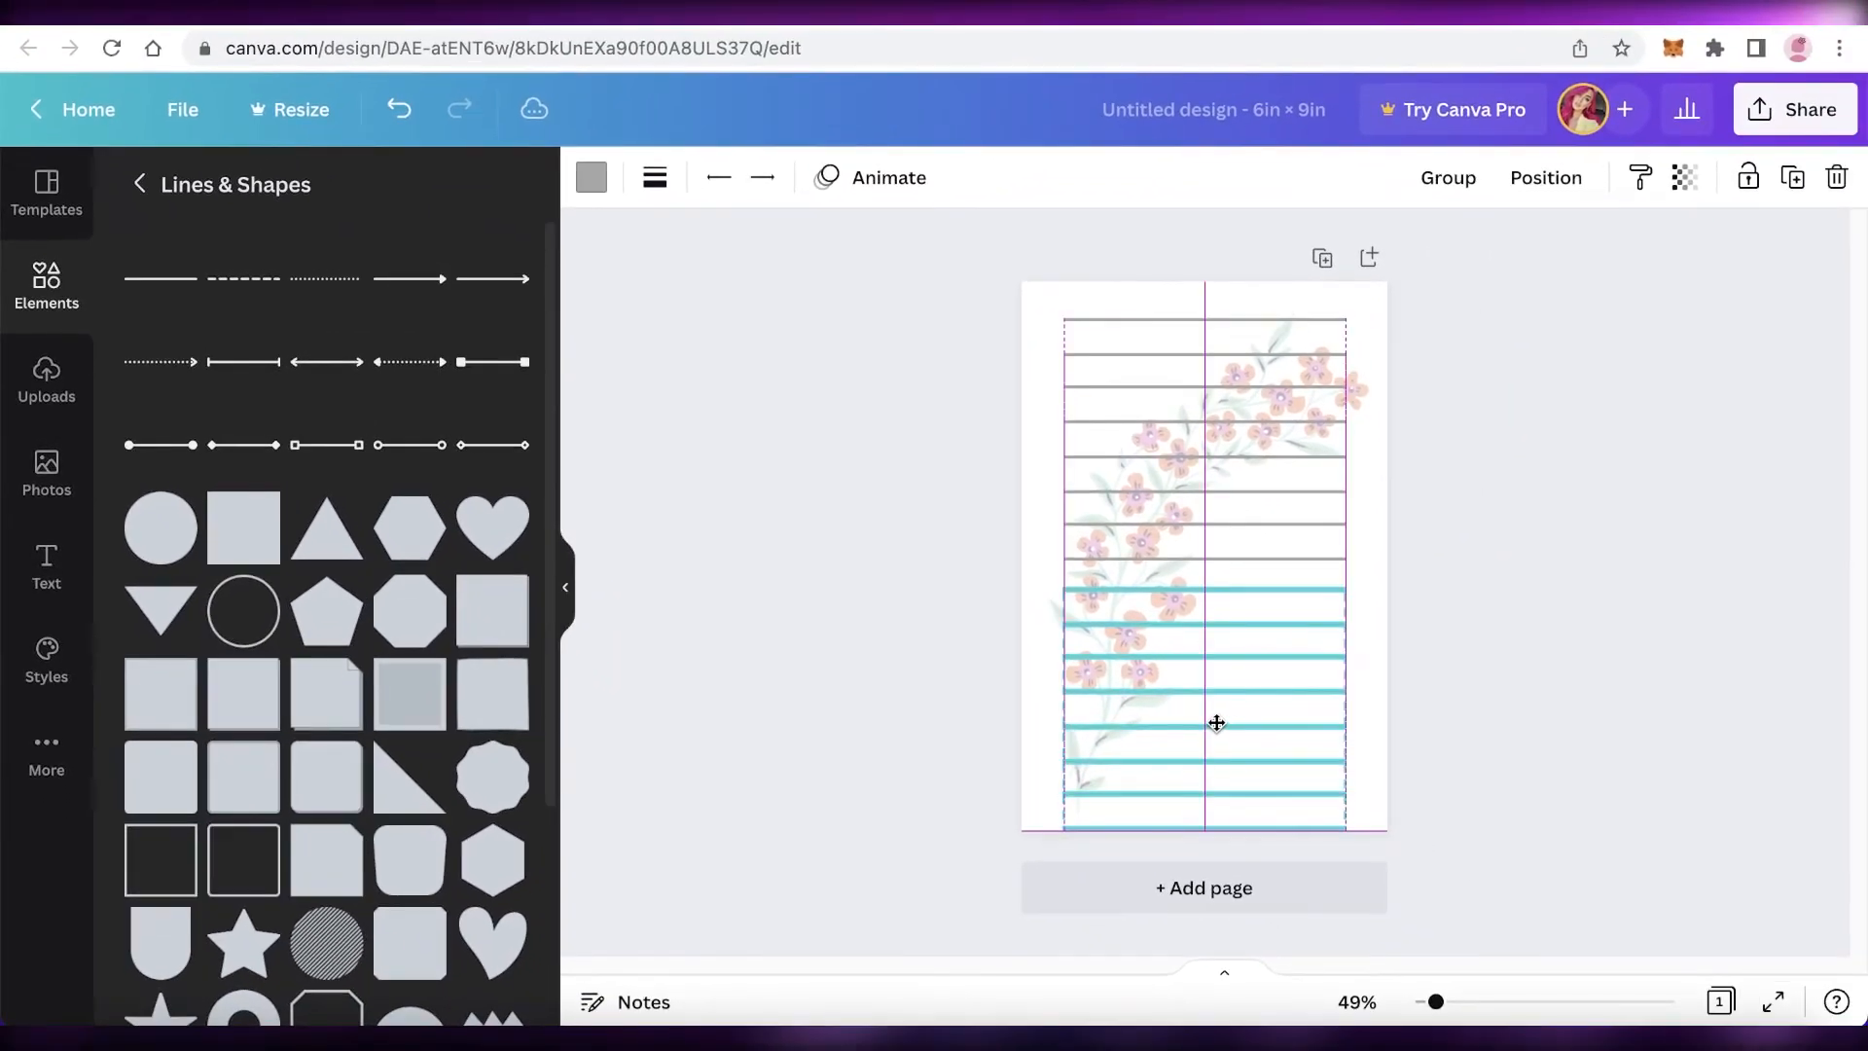
{"action": "left_click", "coordinate": [1406, 703]}
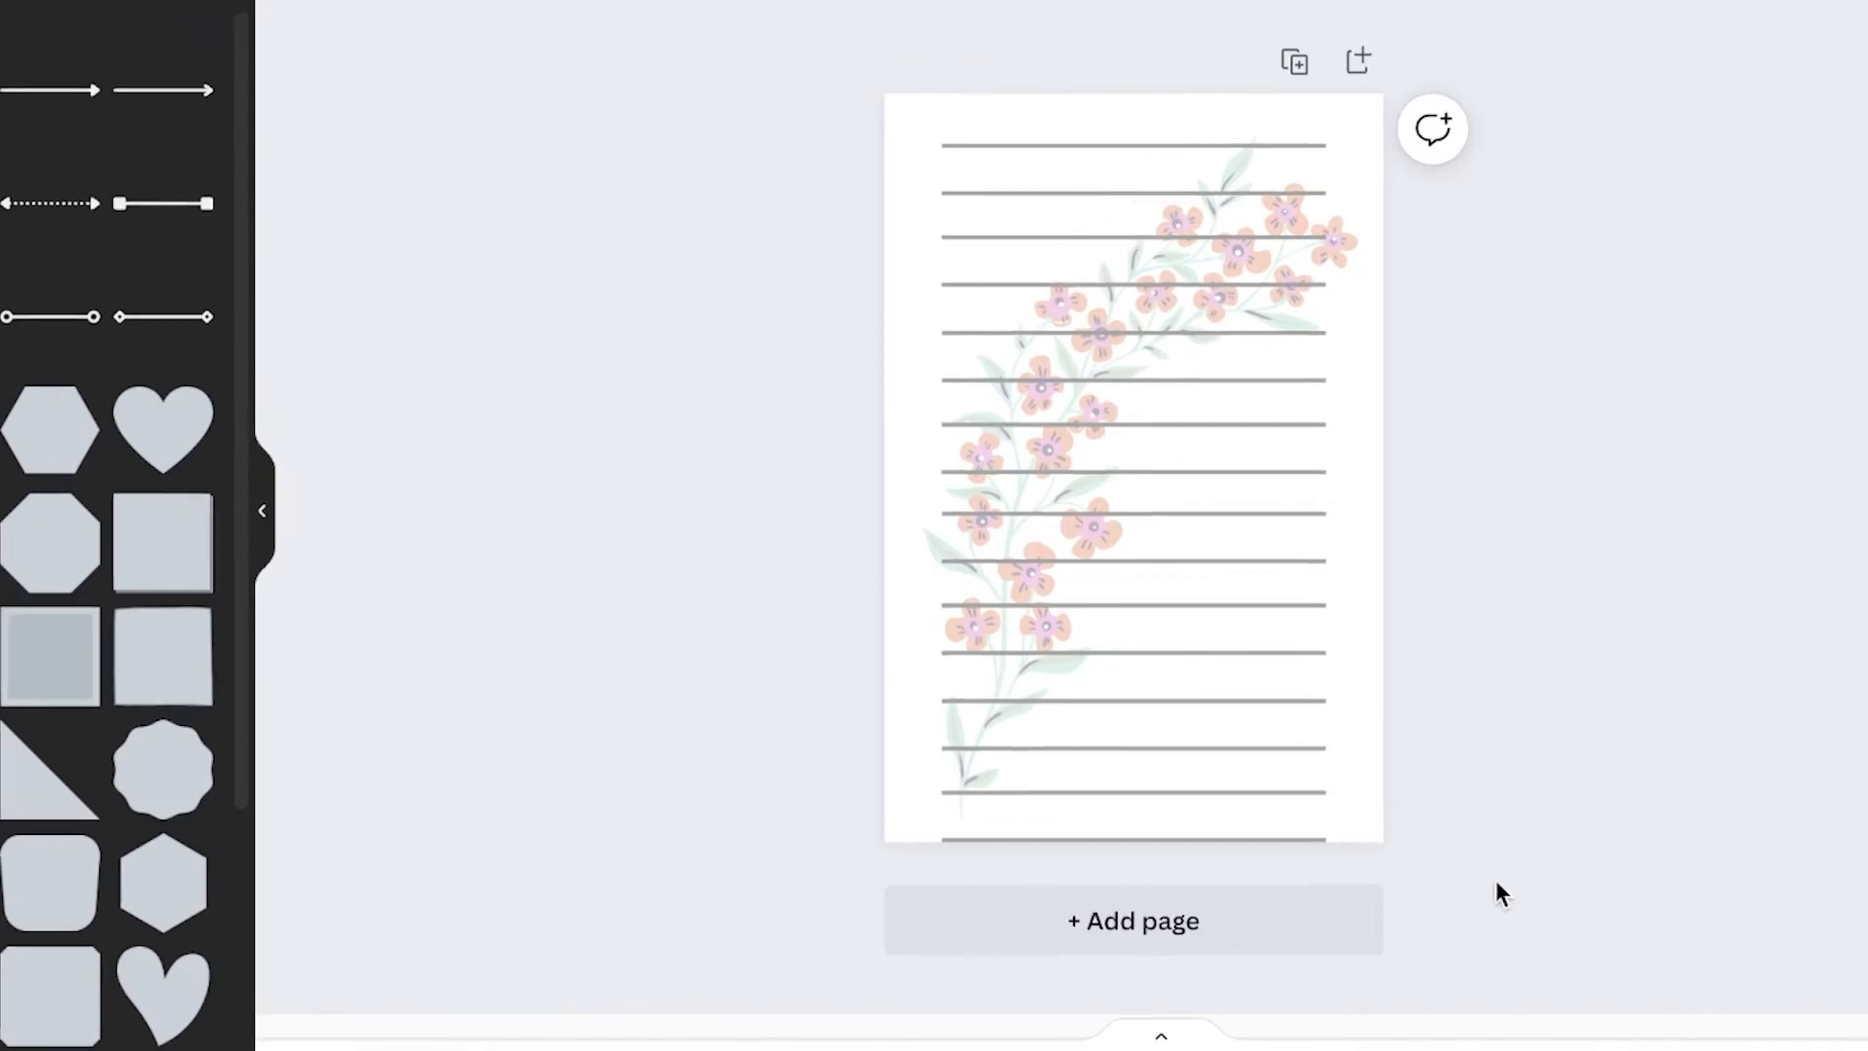
Step: Add a second page and place an orange flower graphic in its top-right corner
{"action": "left_click", "coordinate": [1060, 920]}
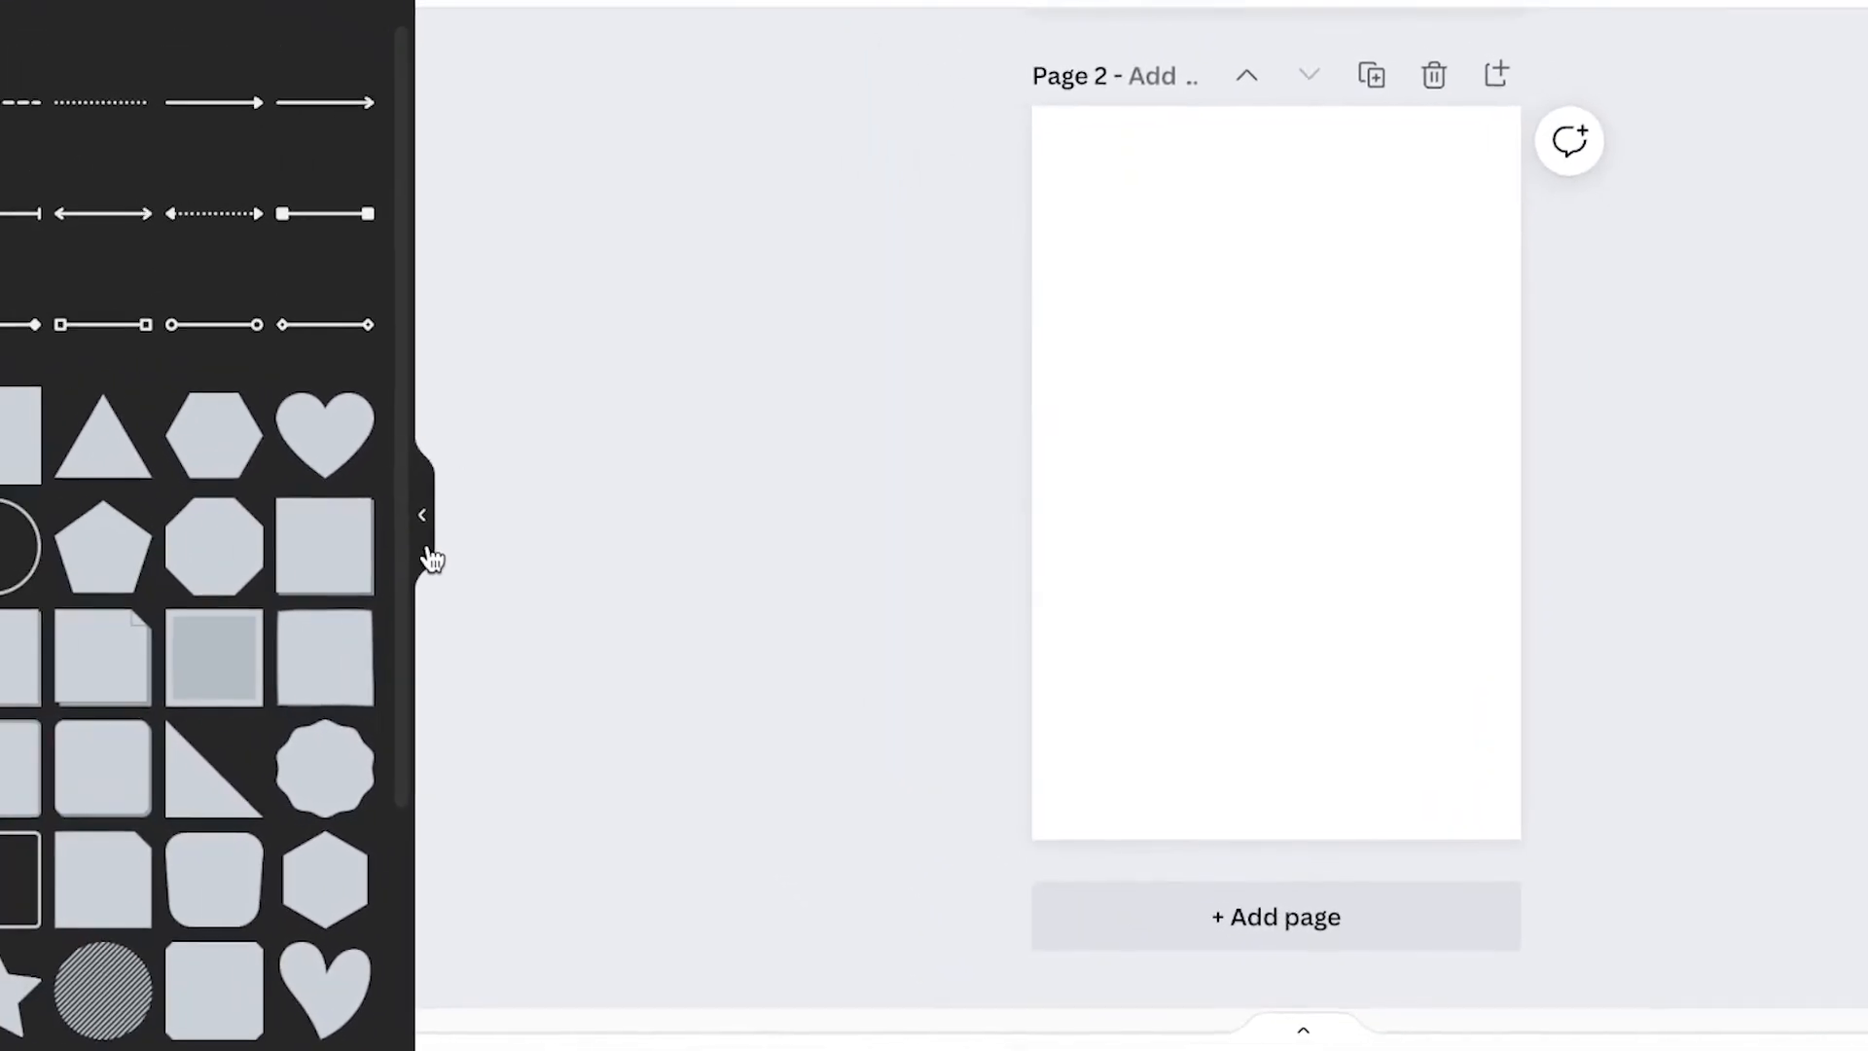
{"action": "left_click", "coordinate": [64, 184]}
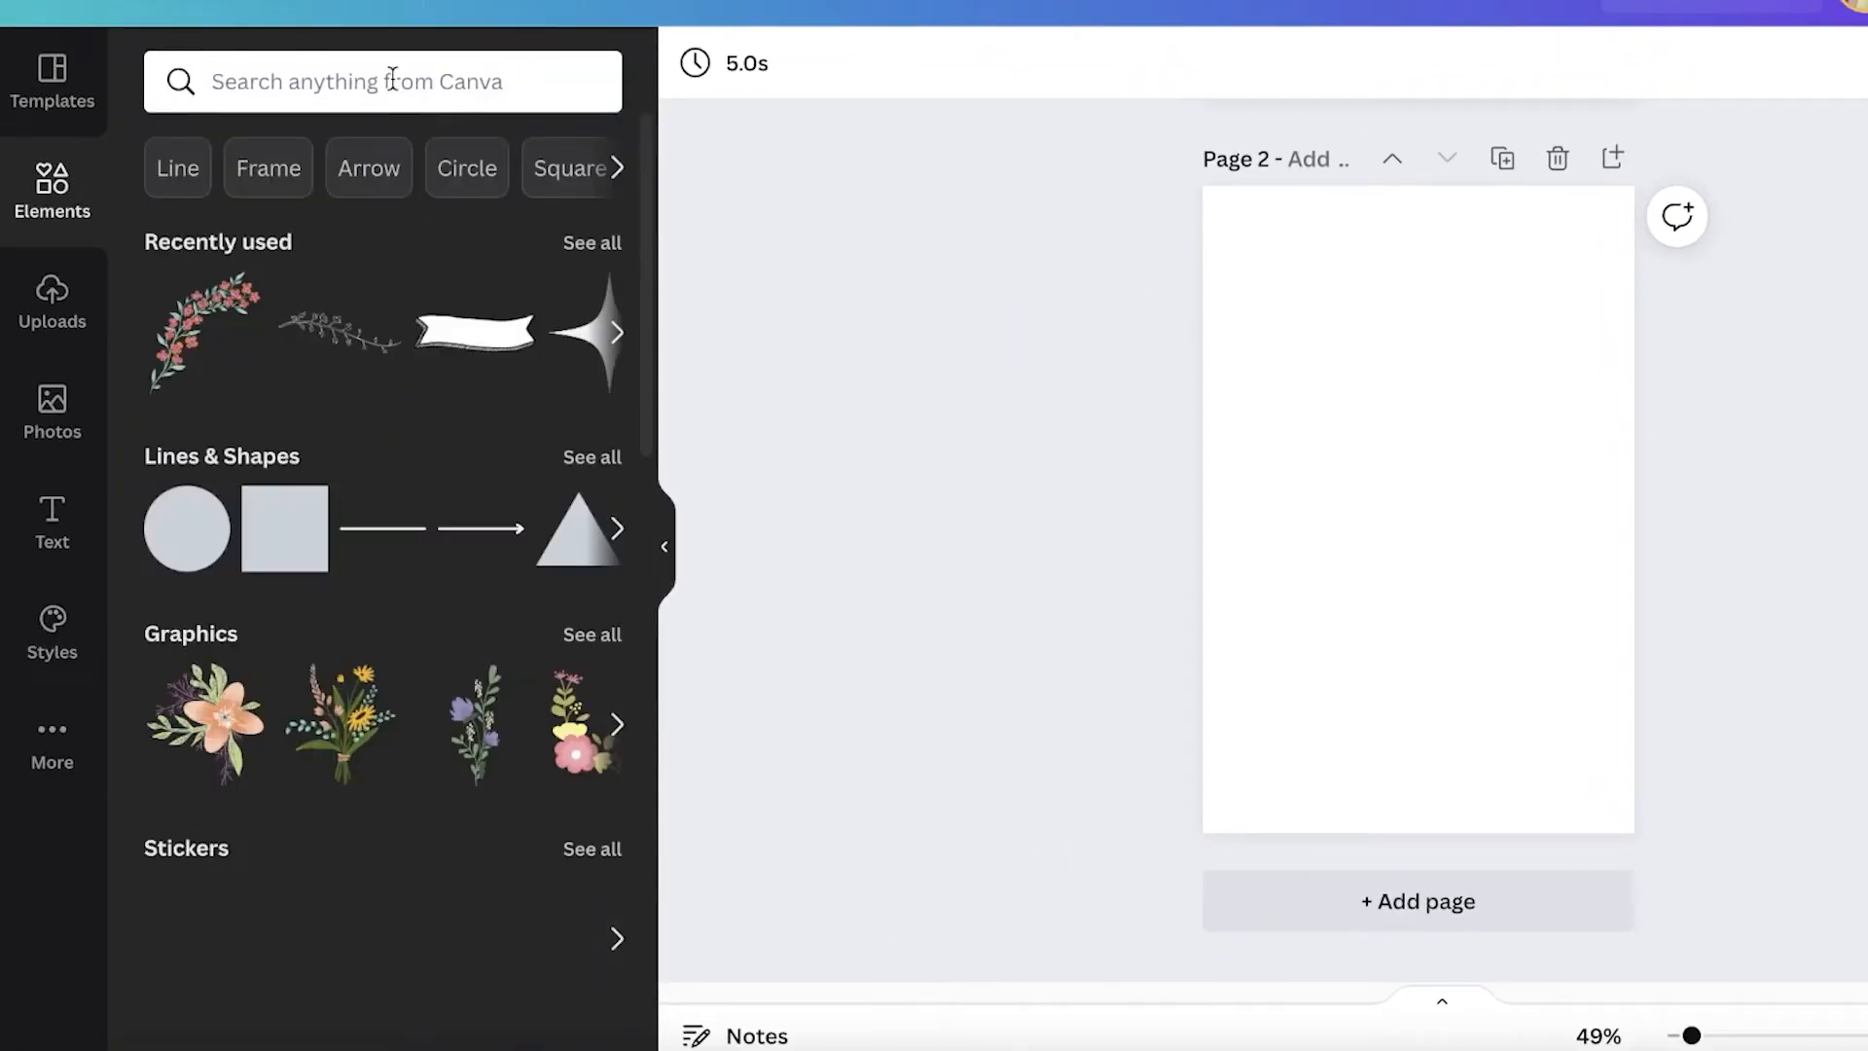
{"action": "left_click", "coordinate": [392, 79]}
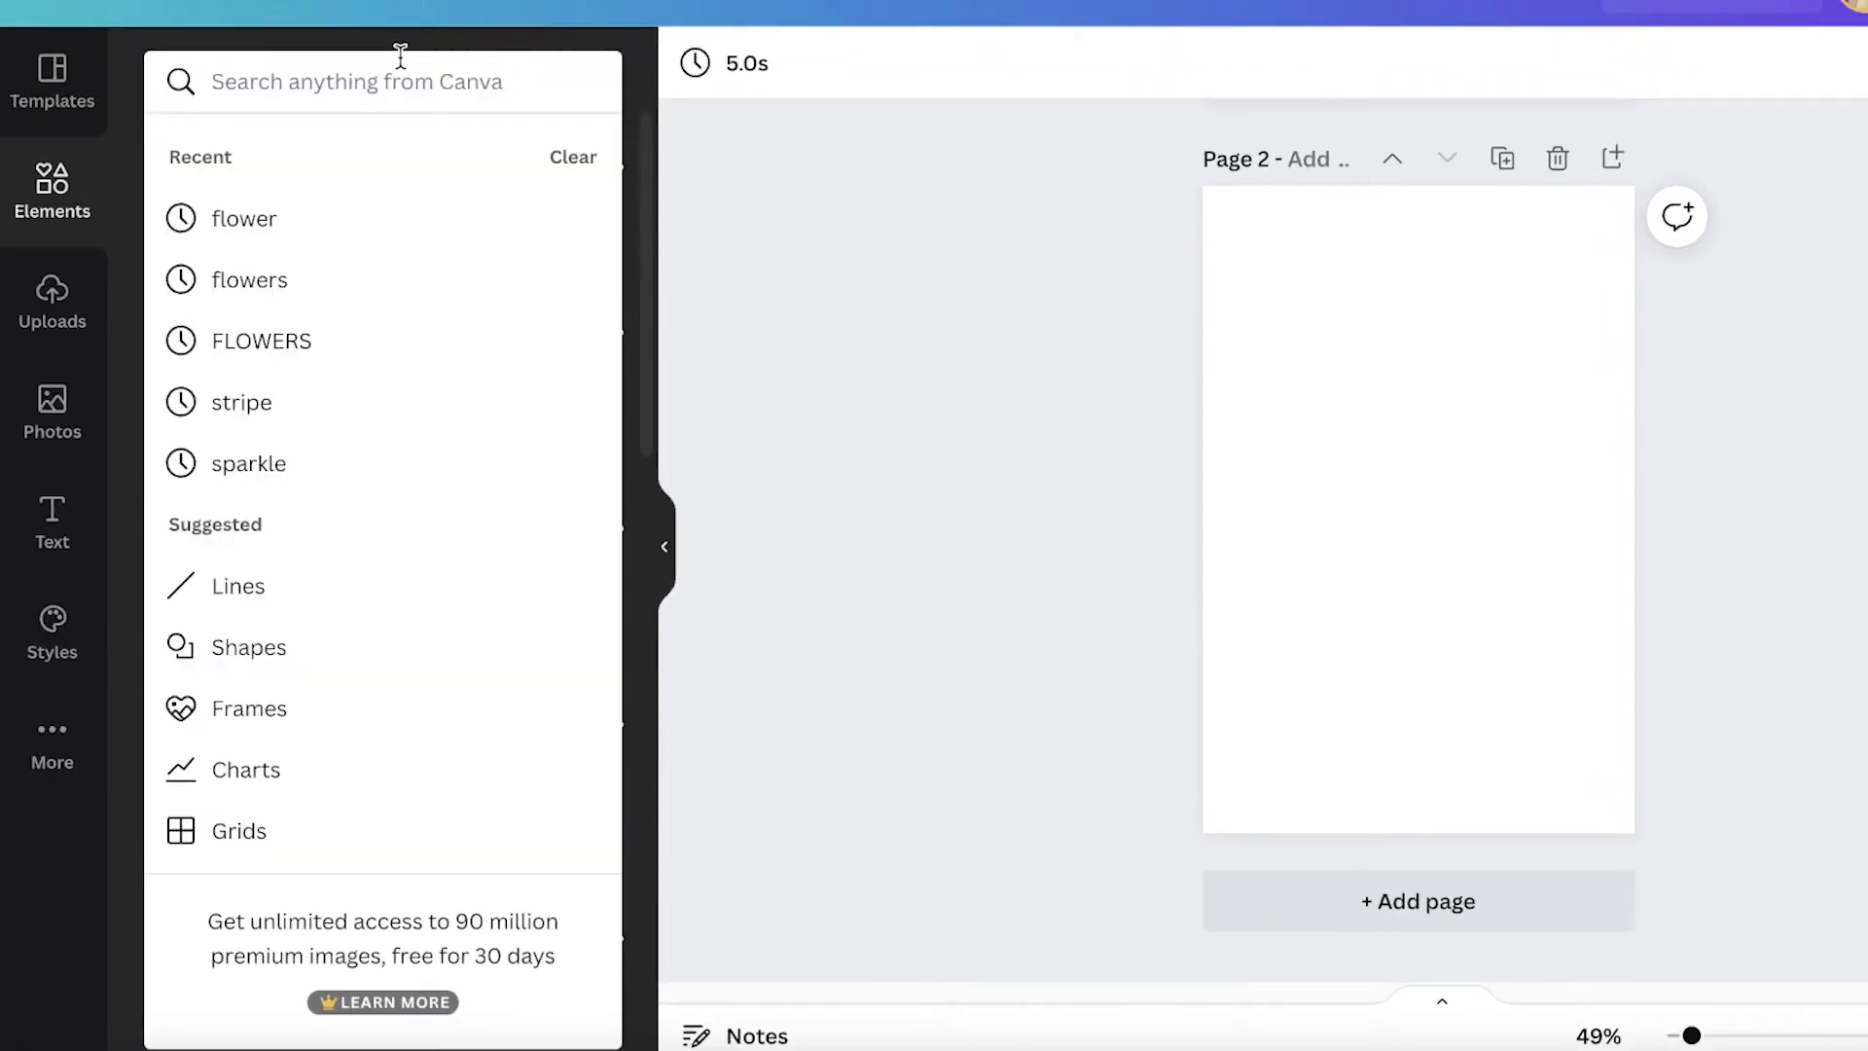
{"action": "type", "text": "flower"}
{"action": "key", "text": "Return"}
{"action": "left_click", "coordinate": [368, 153]}
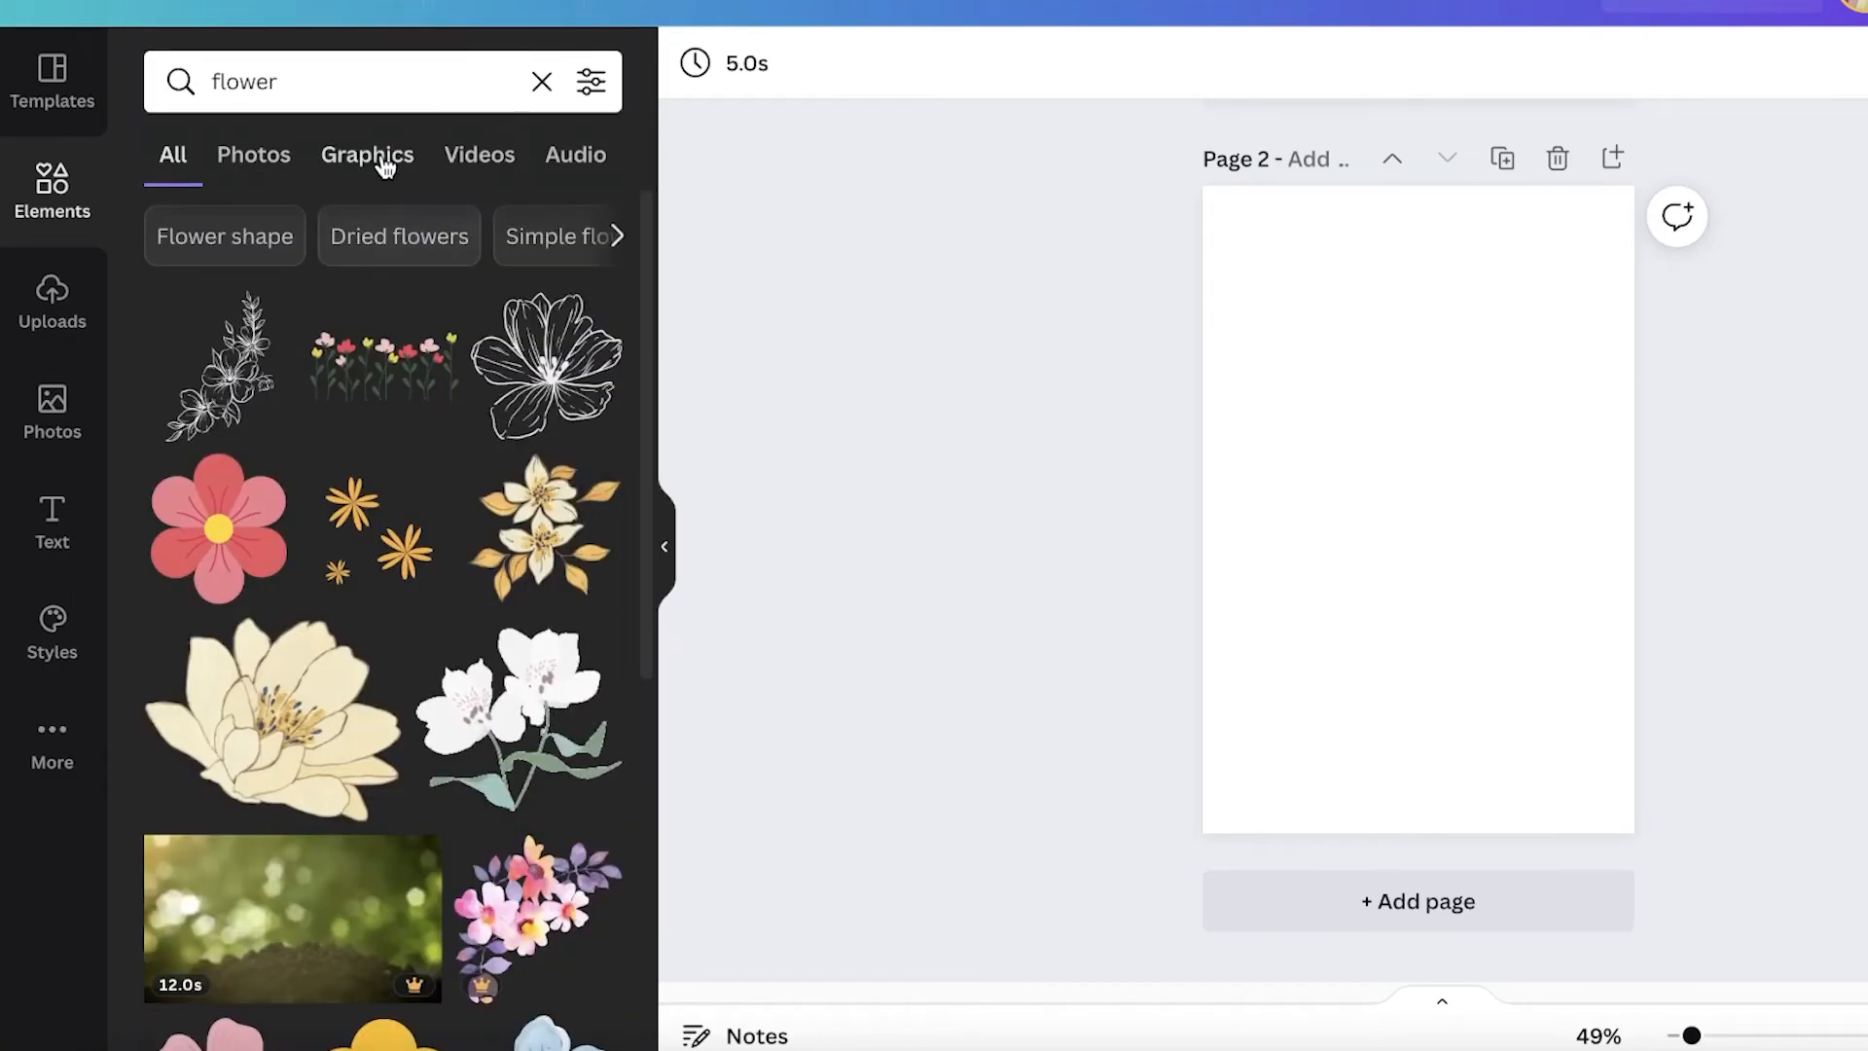
{"action": "scroll", "coordinate": [310, 462], "scroll_direction": "down", "scroll_amount": 2}
{"action": "scroll", "coordinate": [309, 463], "scroll_direction": "down", "scroll_amount": 5}
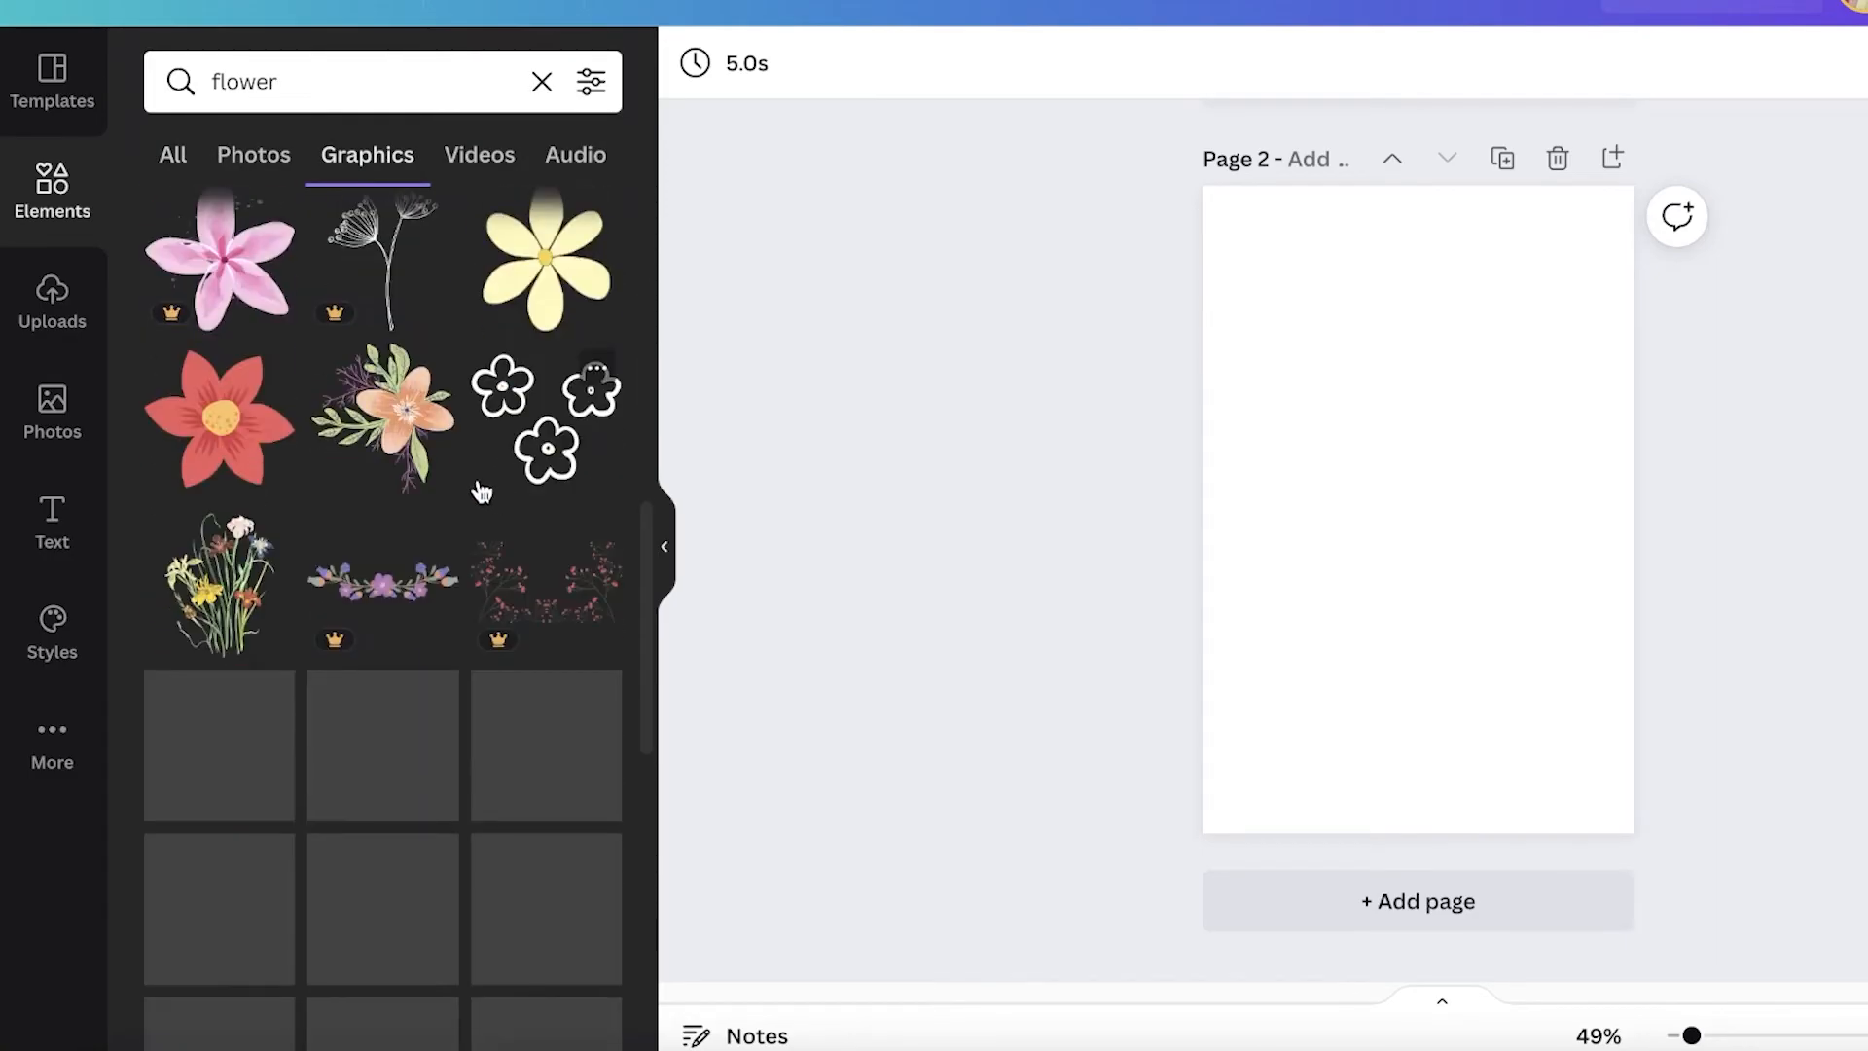
{"action": "left_click", "coordinate": [410, 438]}
{"action": "left_click_drag", "start_coordinate": [1433, 481], "coordinate": [1562, 249]}
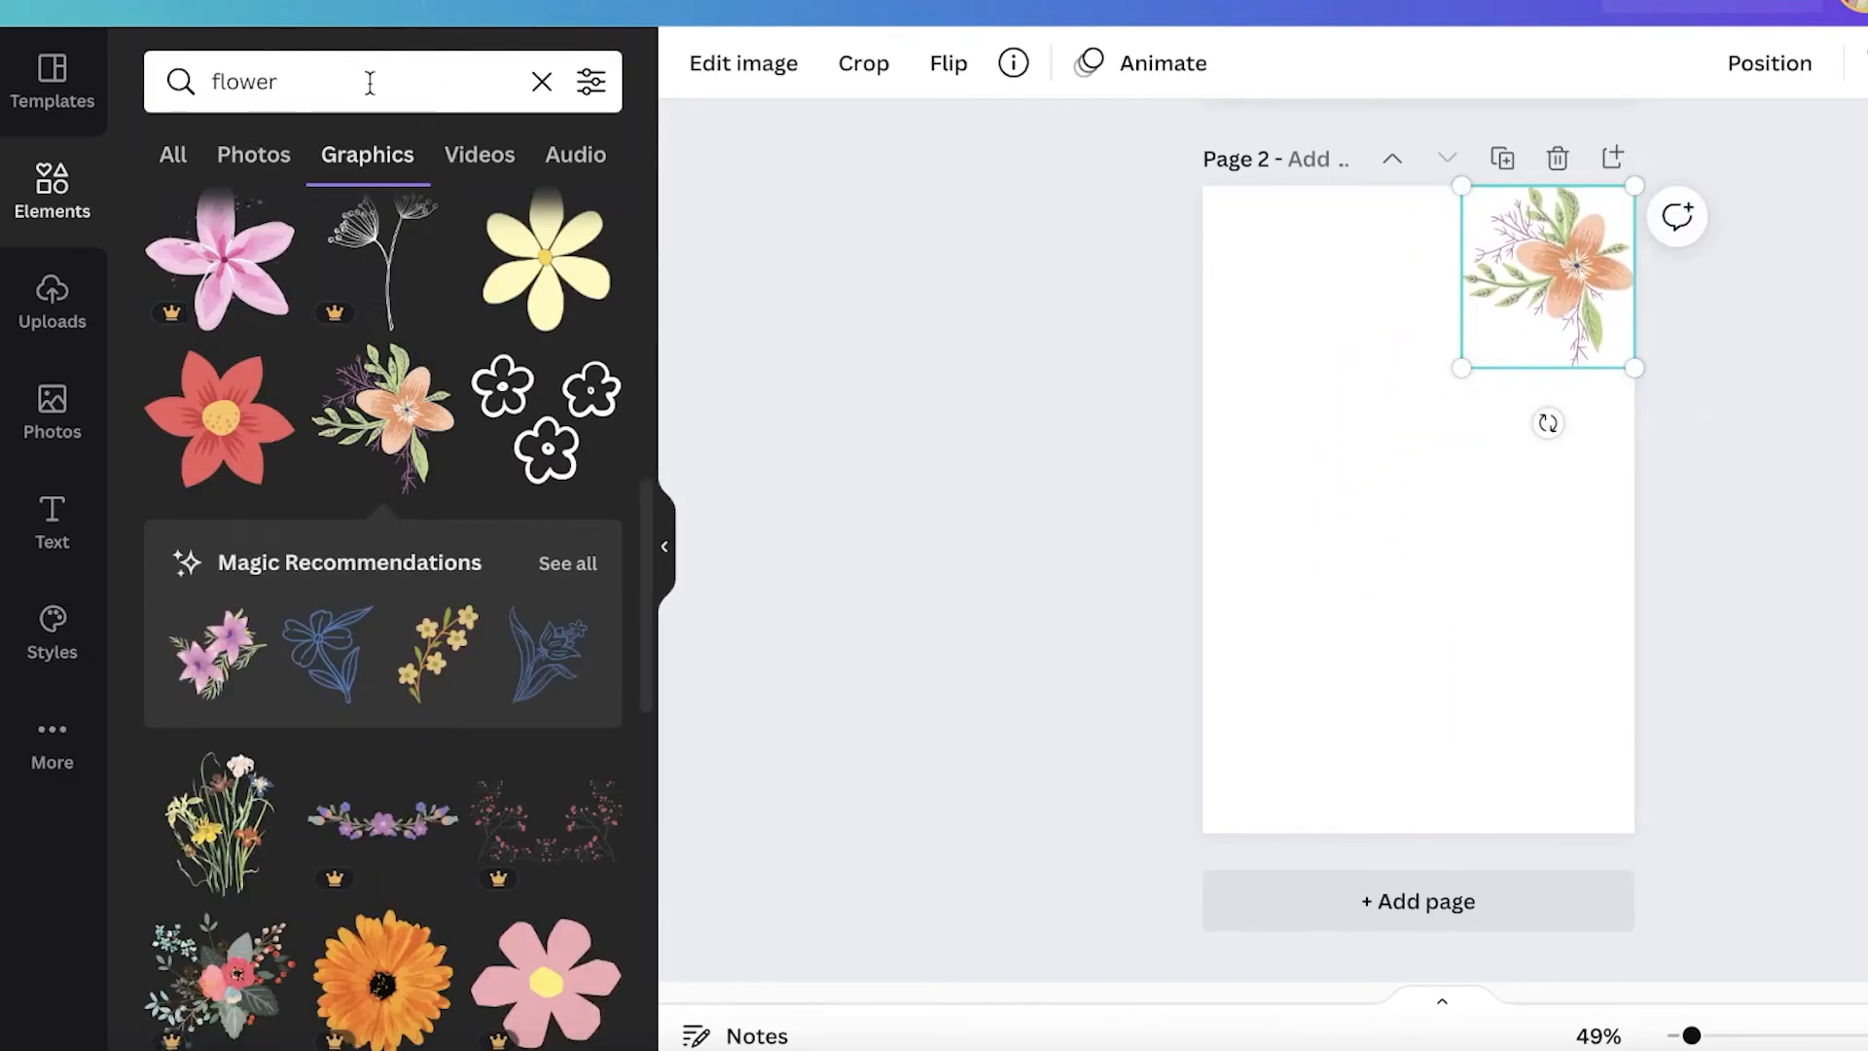
{"action": "left_click", "coordinate": [75, 220]}
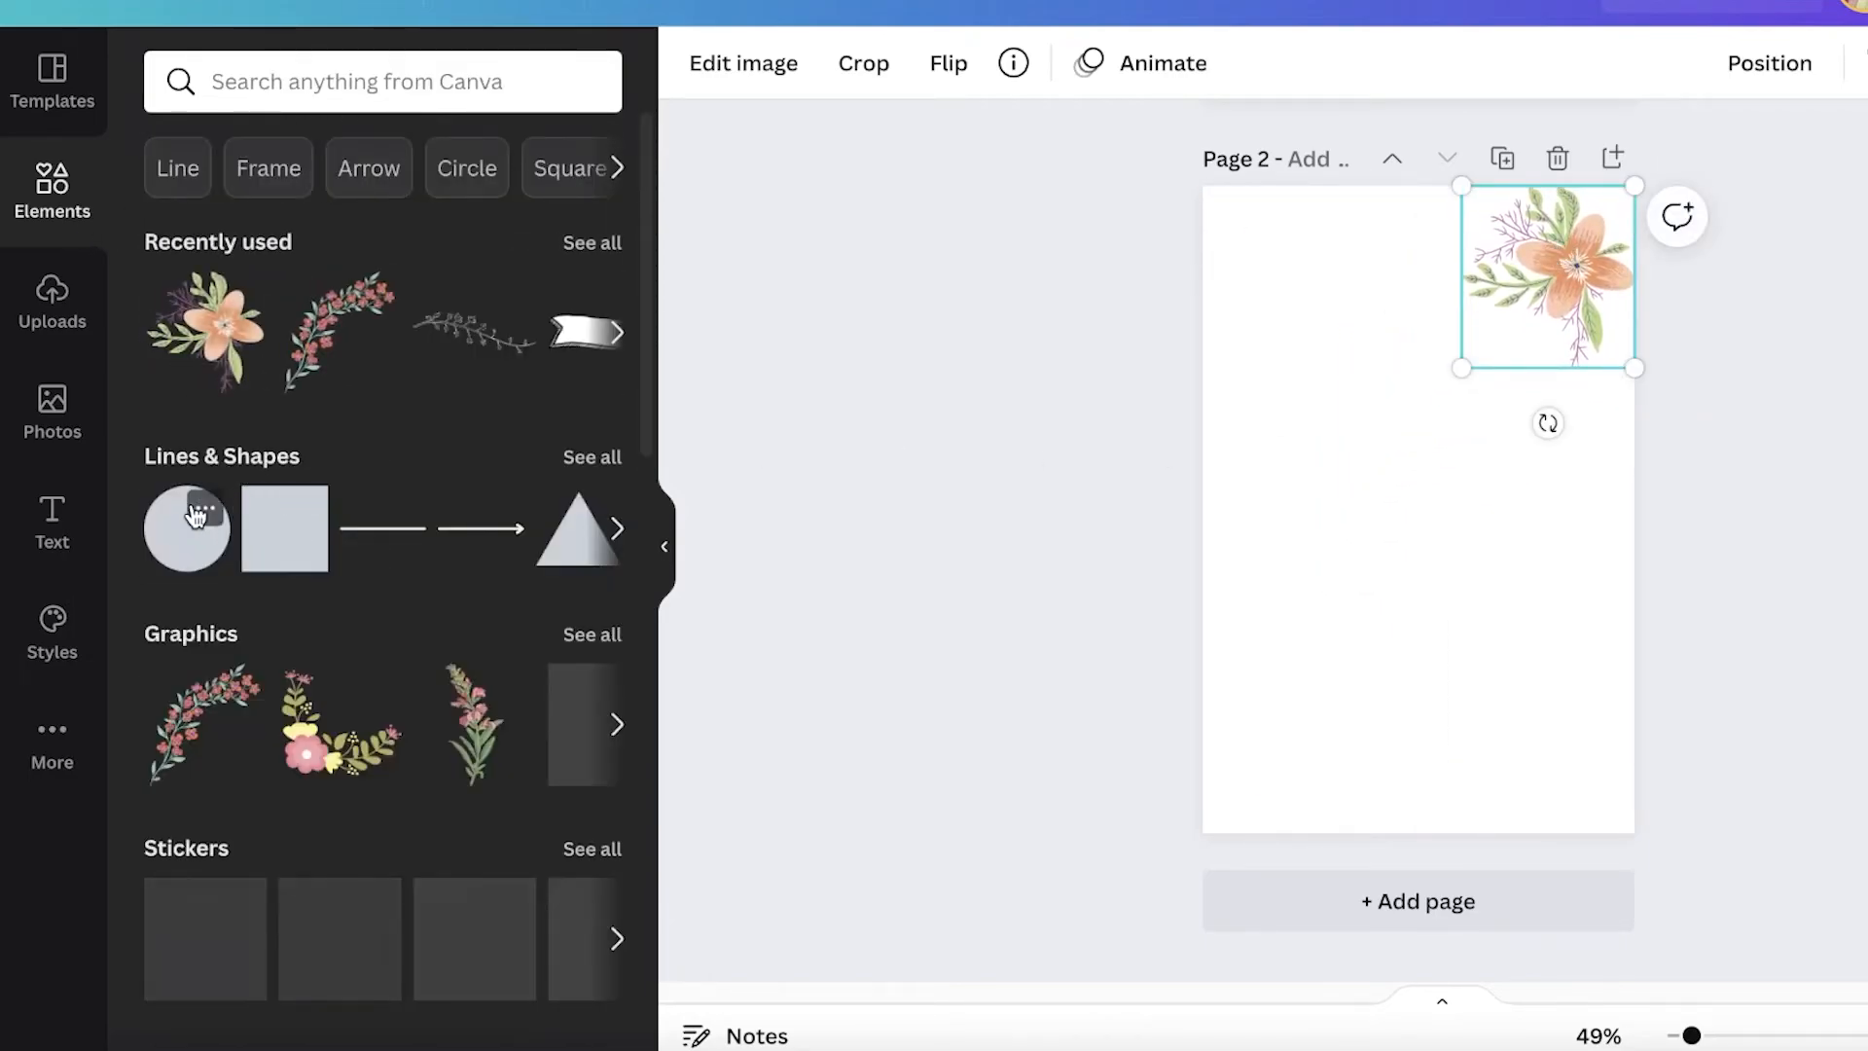
Step: Search graphics for "circle" and place a beige brush blob behind the orange flower in the page's top-right corner
{"action": "left_click", "coordinate": [204, 509]}
{"action": "left_click", "coordinate": [431, 81]}
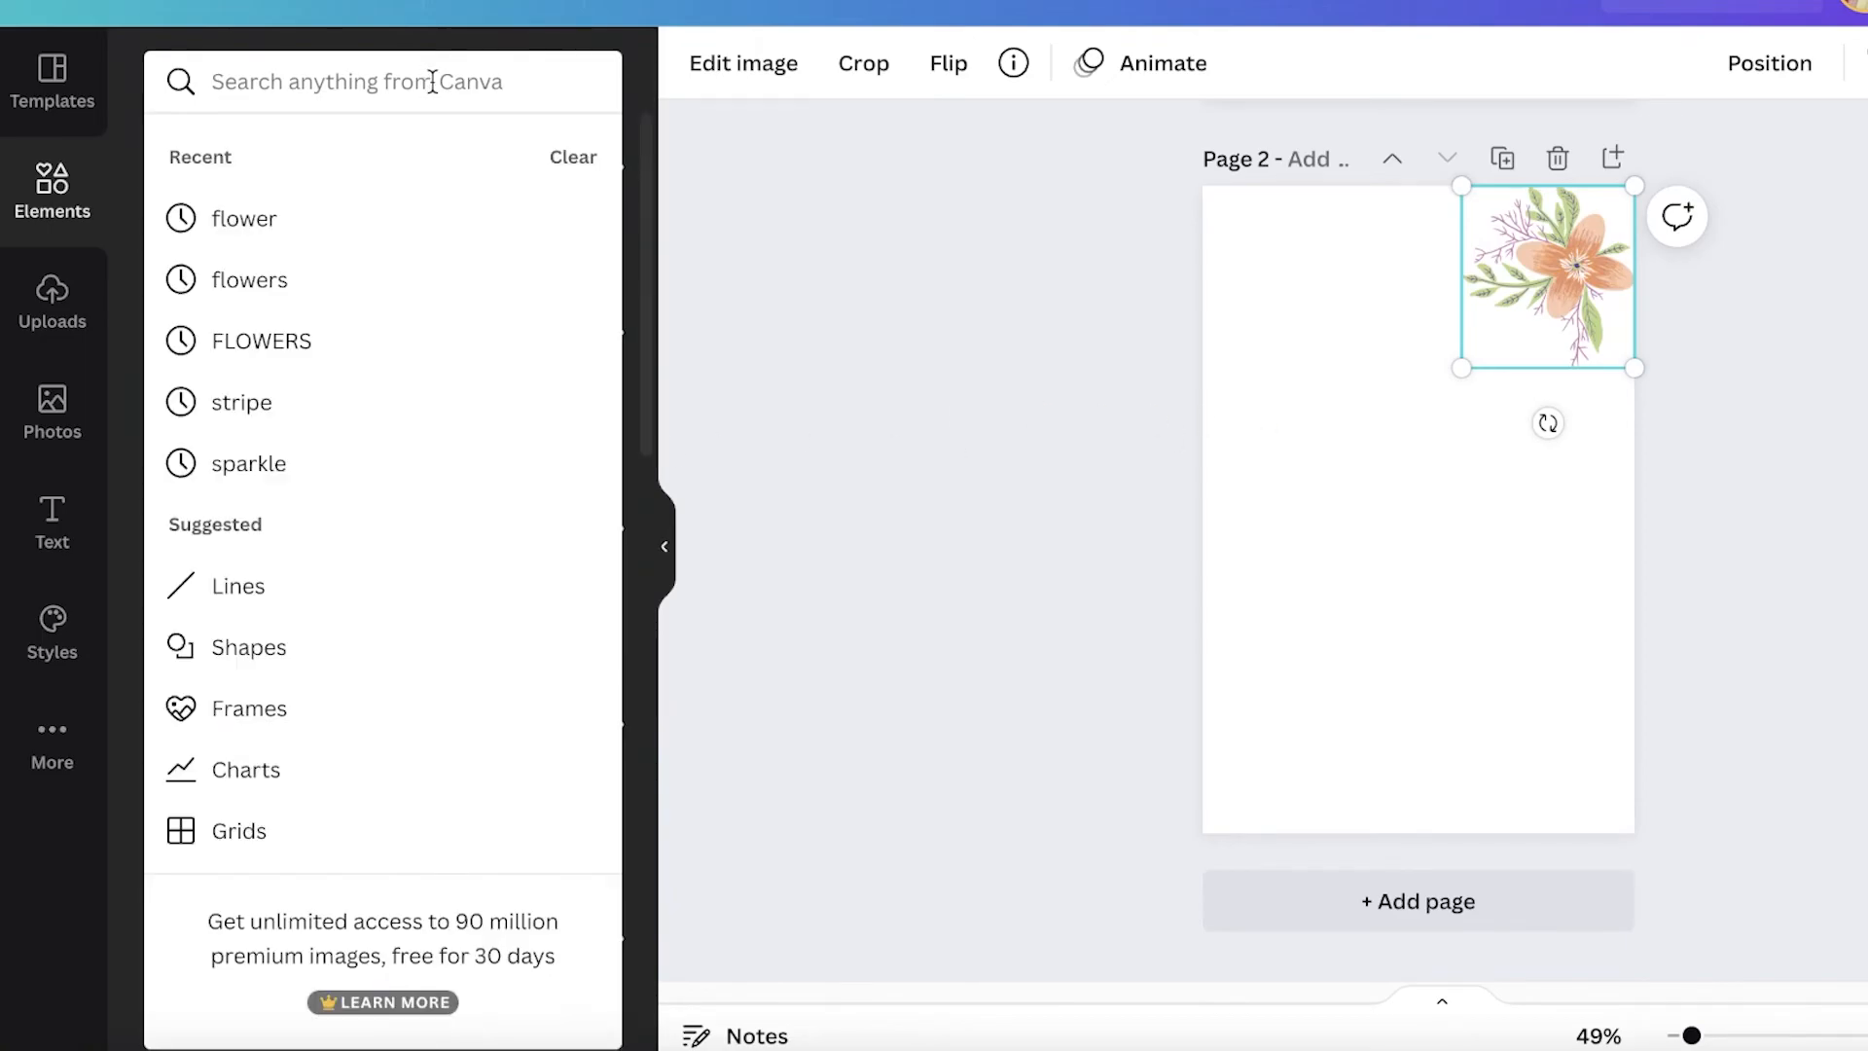
{"action": "type", "text": "circle"}
{"action": "key", "text": "Return"}
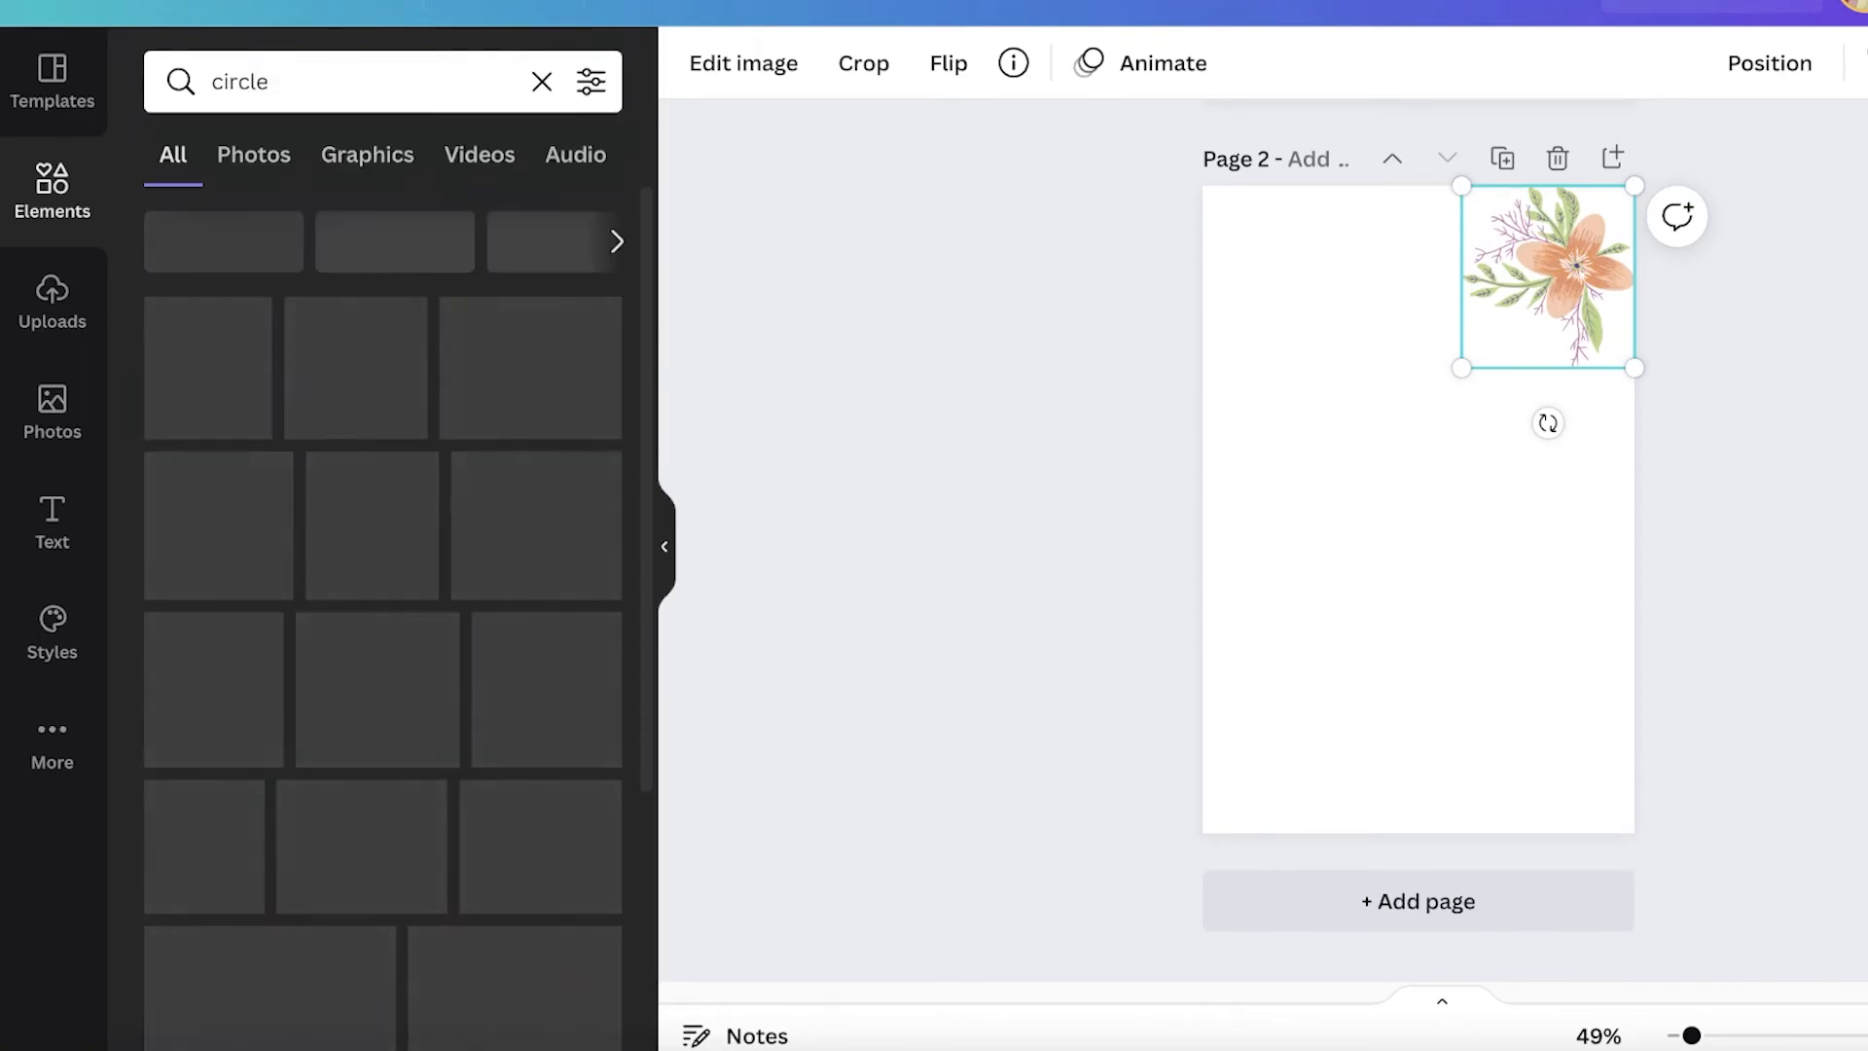
{"action": "left_click", "coordinate": [394, 147]}
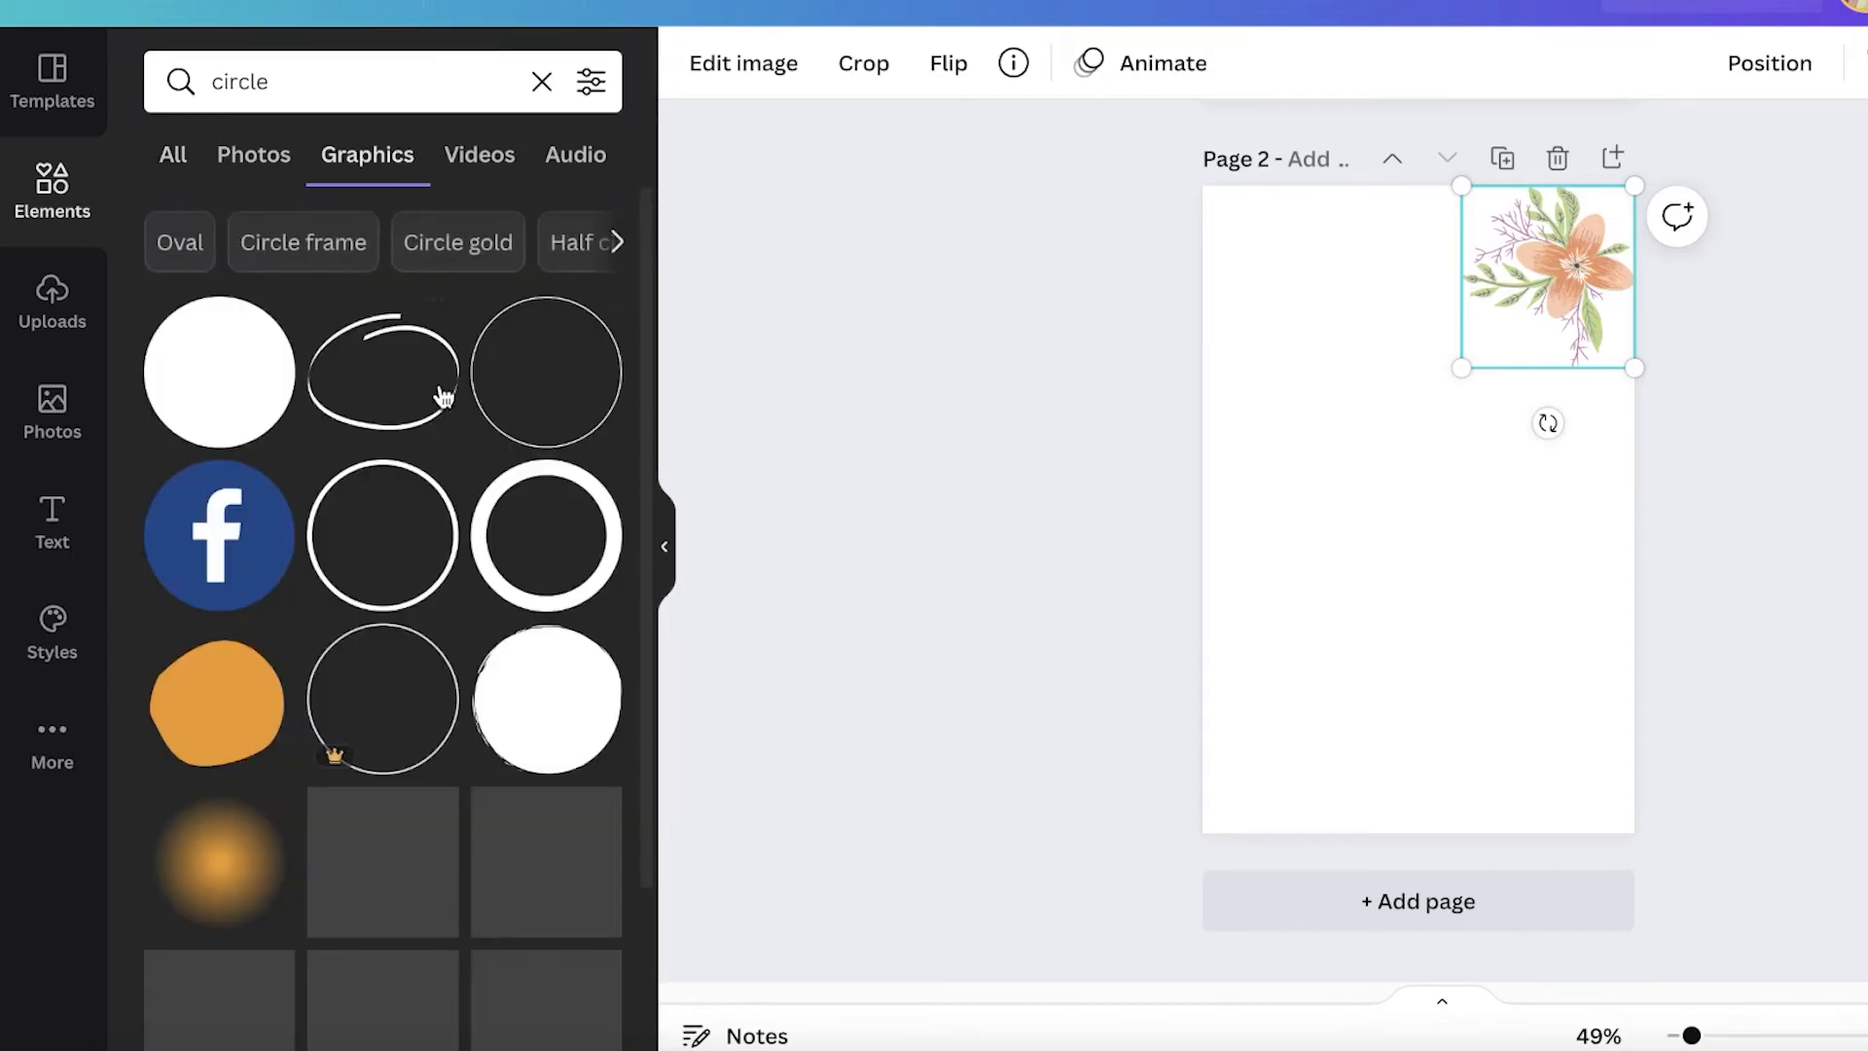
{"action": "scroll", "coordinate": [484, 478], "scroll_direction": "down", "scroll_amount": 2}
{"action": "scroll", "coordinate": [526, 503], "scroll_direction": "down", "scroll_amount": 3}
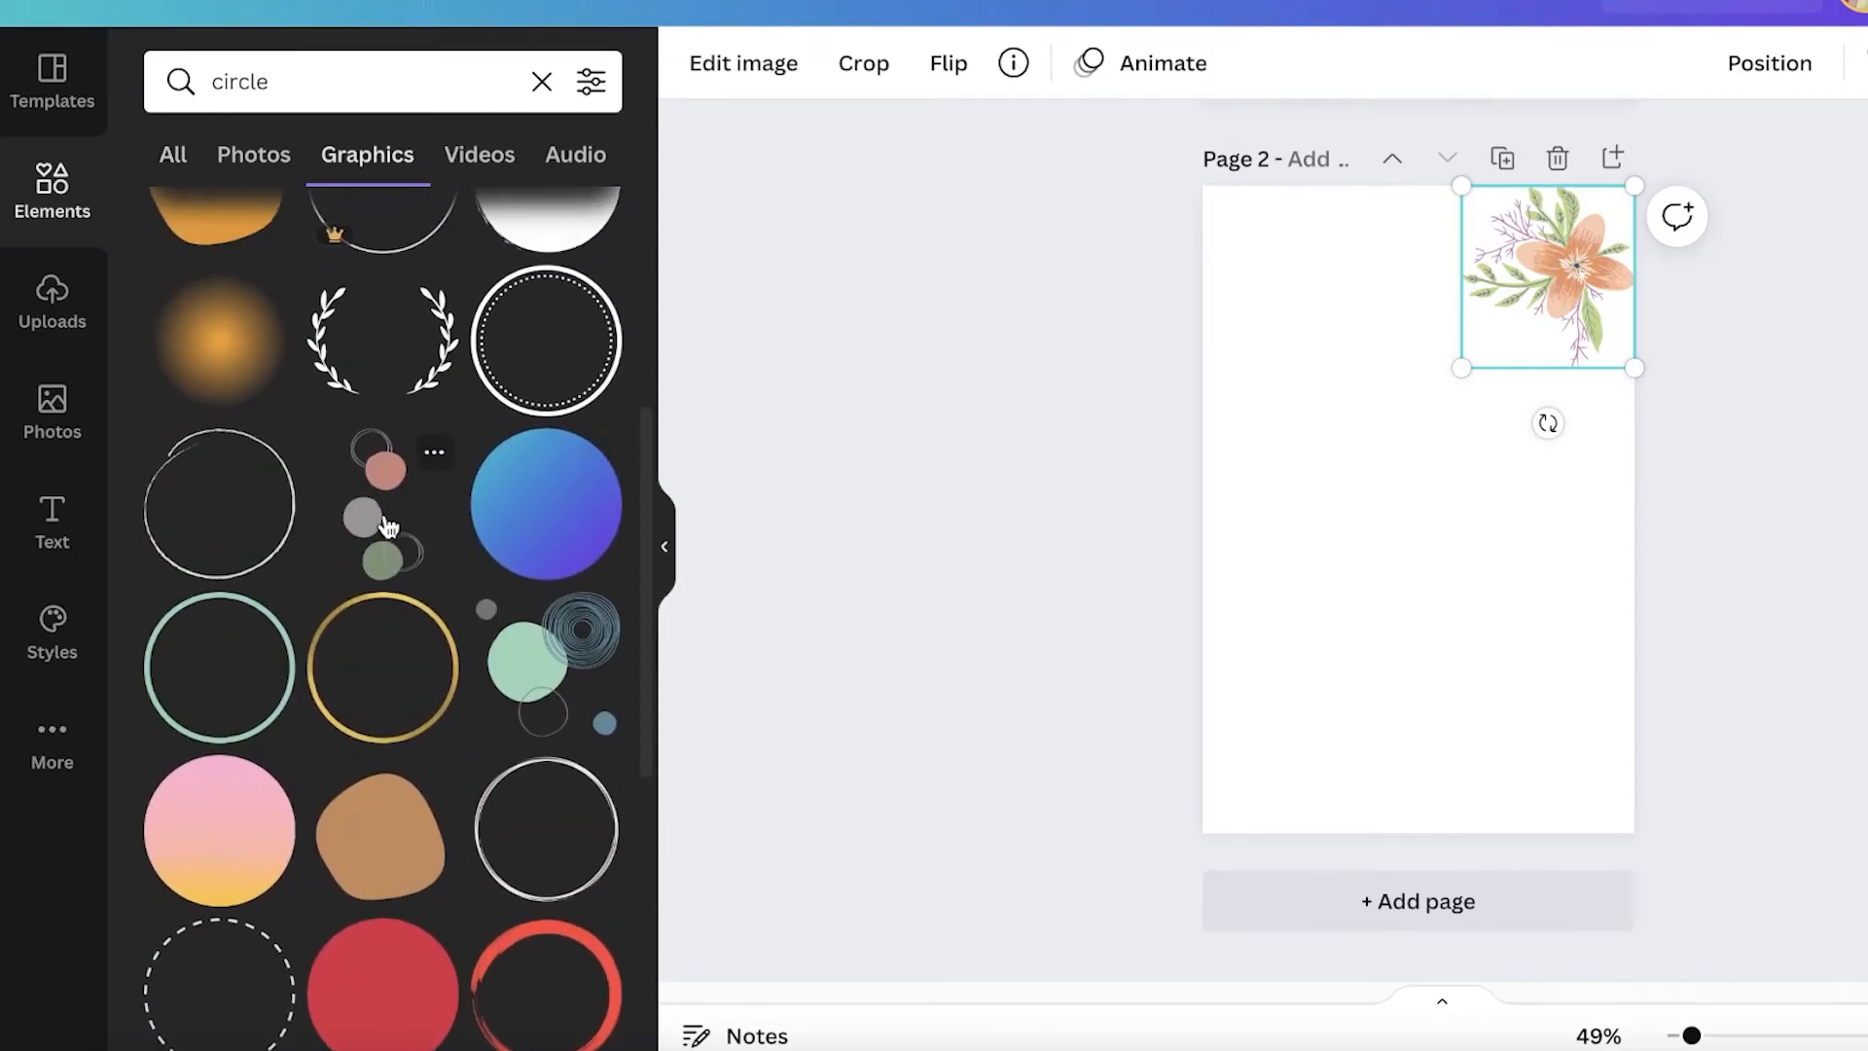
{"action": "left_click", "coordinate": [371, 528]}
{"action": "left_click_drag", "start_coordinate": [1426, 554], "coordinate": [1626, 396]}
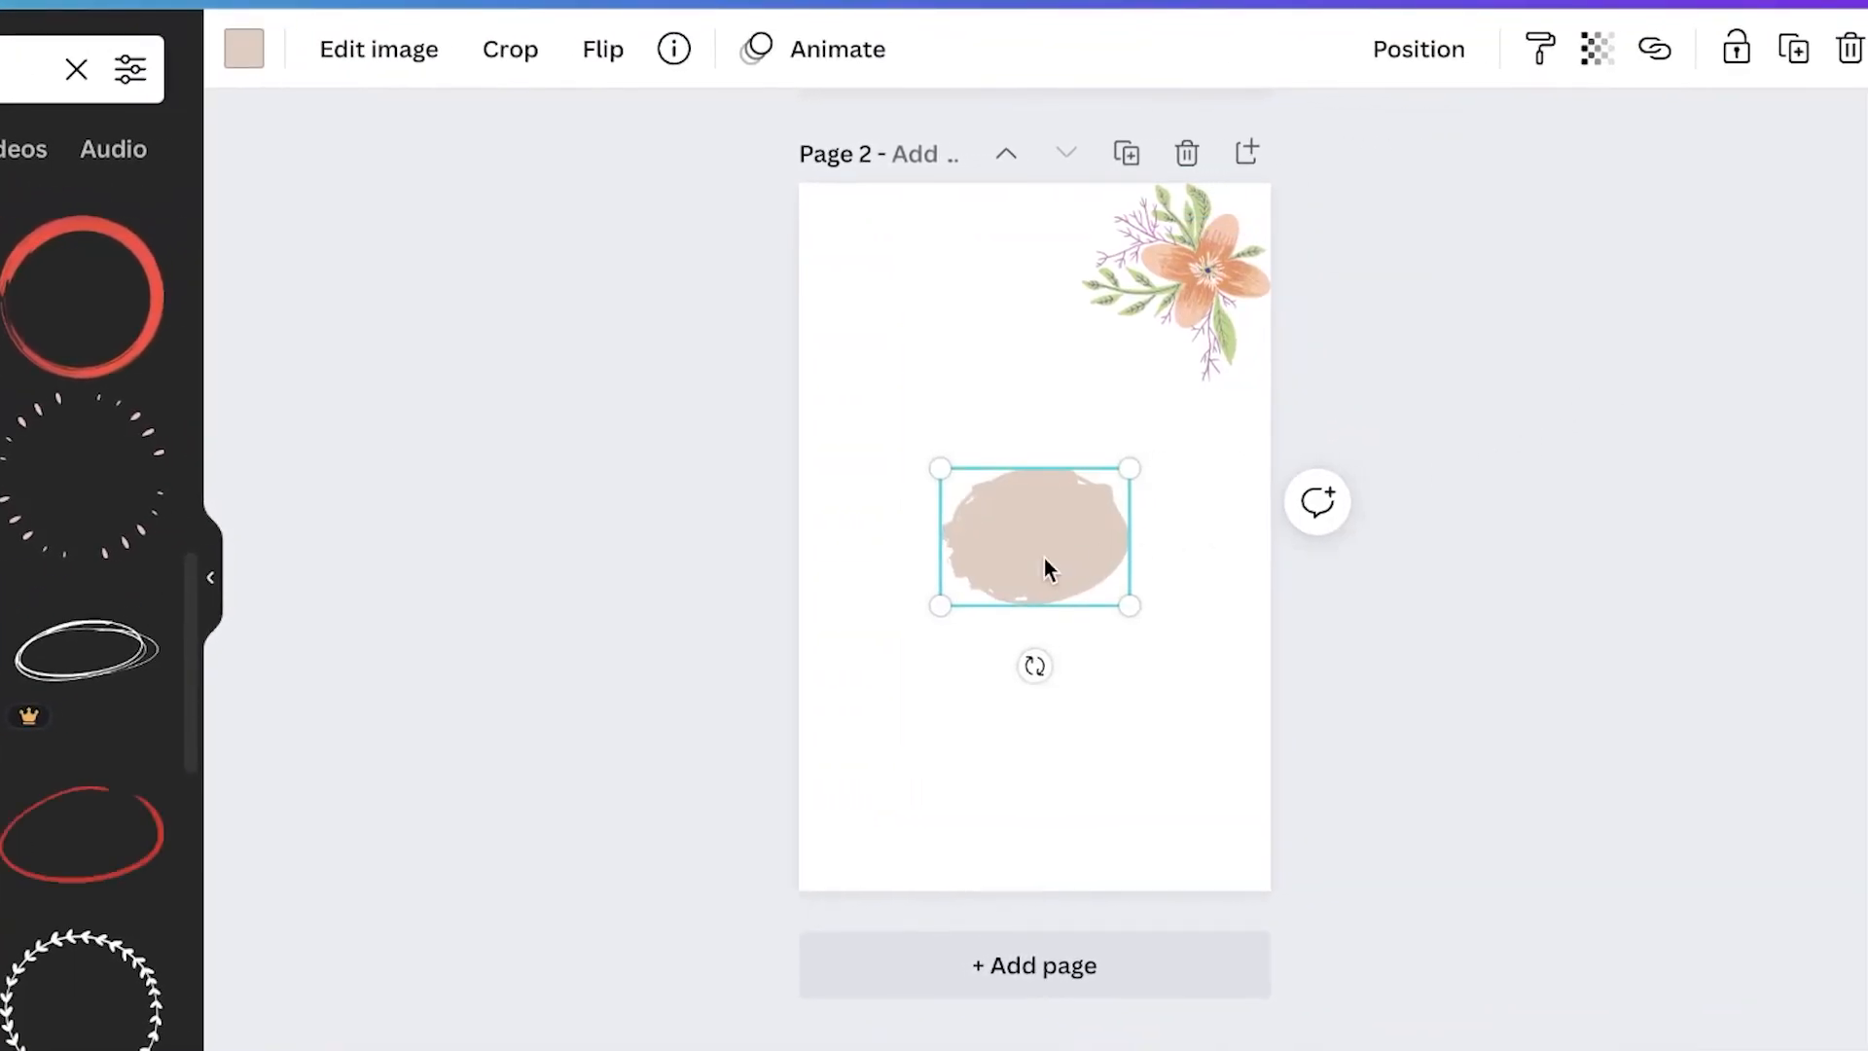
{"action": "left_click_drag", "start_coordinate": [1043, 558], "coordinate": [1163, 284]}
{"action": "right_click", "coordinate": [1163, 284]}
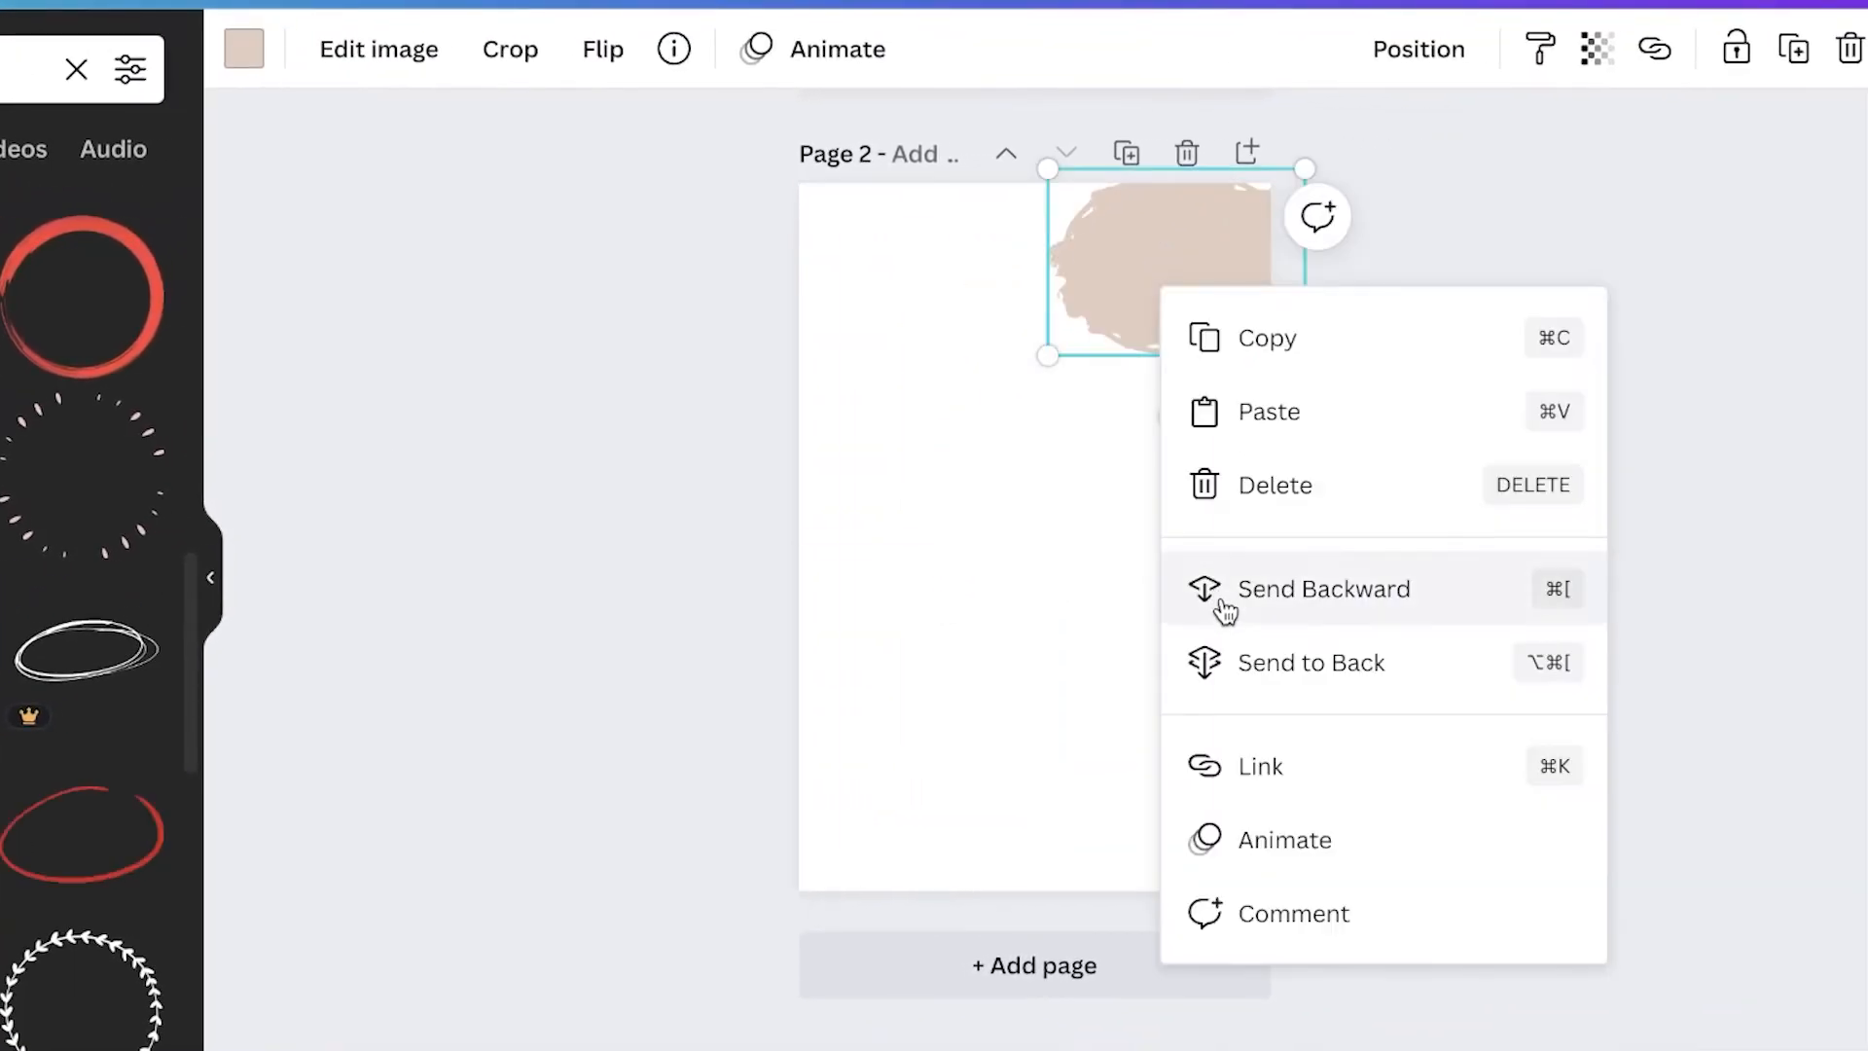
{"action": "left_click", "coordinate": [1234, 670]}
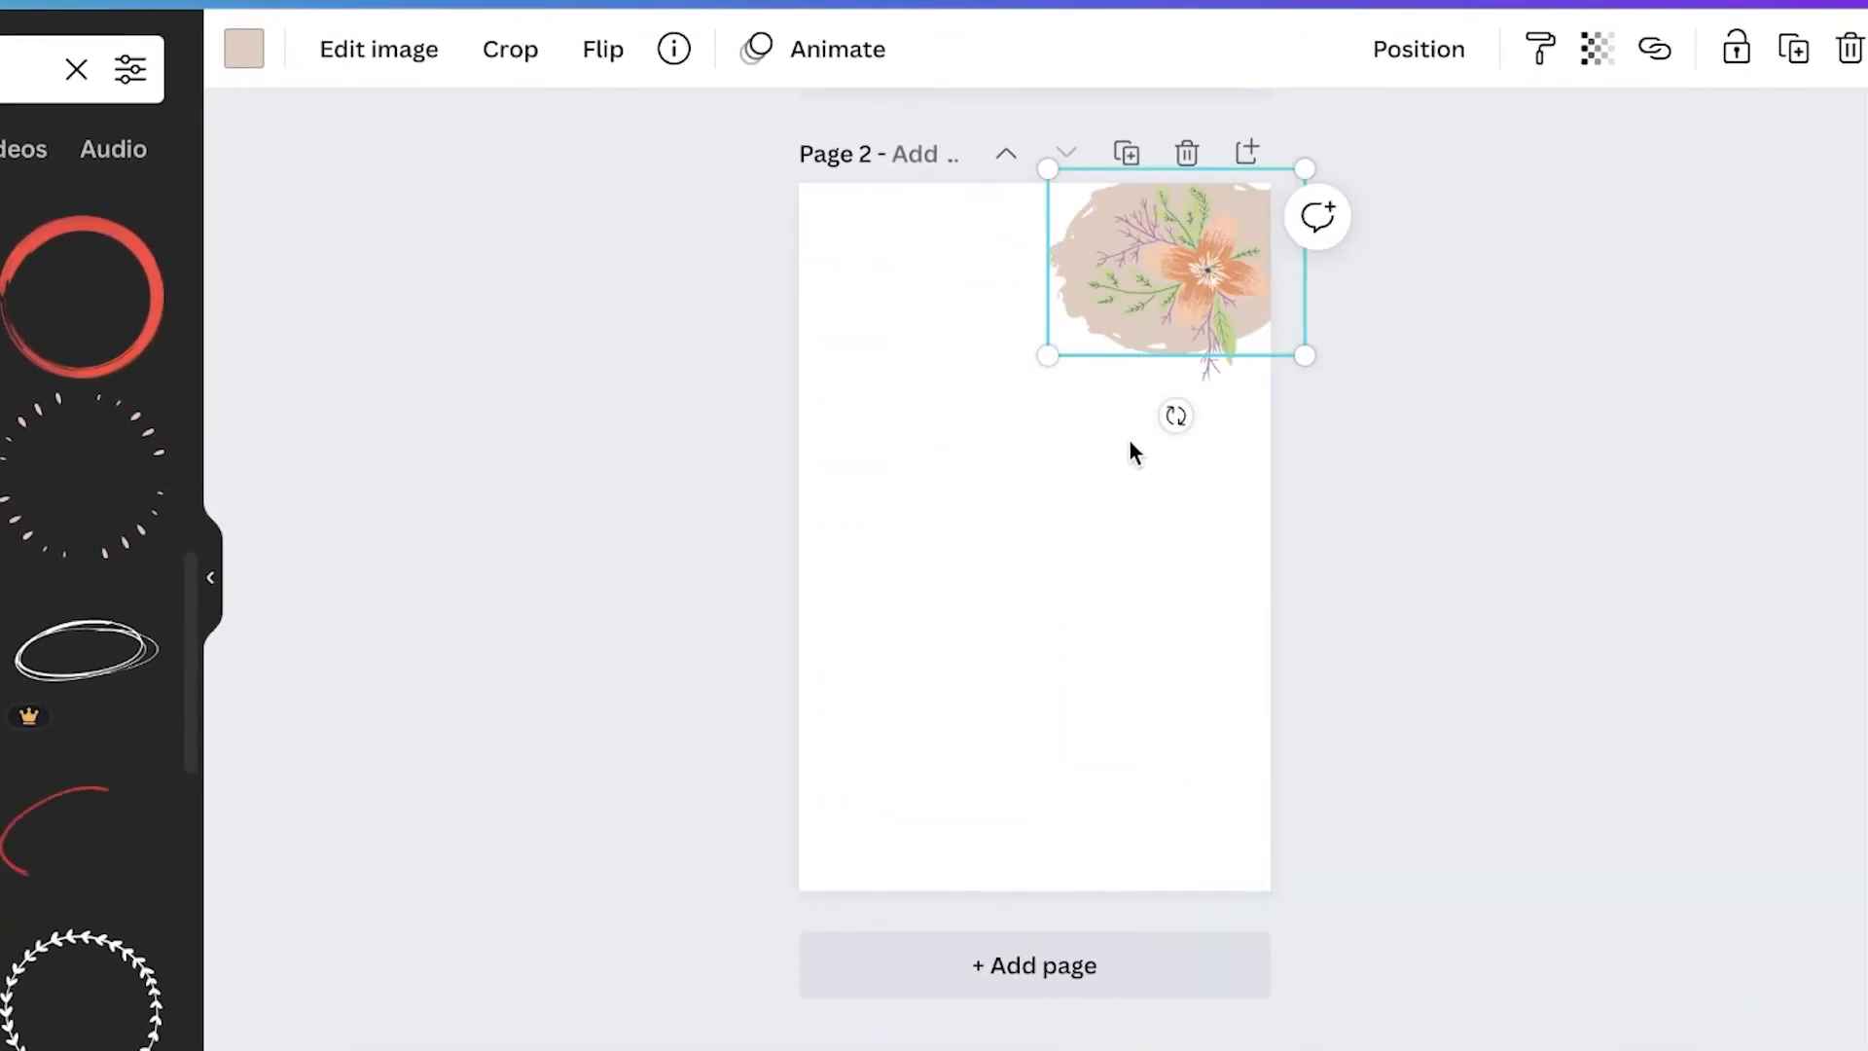
Step: Lower the transparency of the beige blob so it appears as a soft background behind the flower
{"action": "left_click", "coordinate": [1090, 217]}
{"action": "left_click", "coordinate": [1601, 51]}
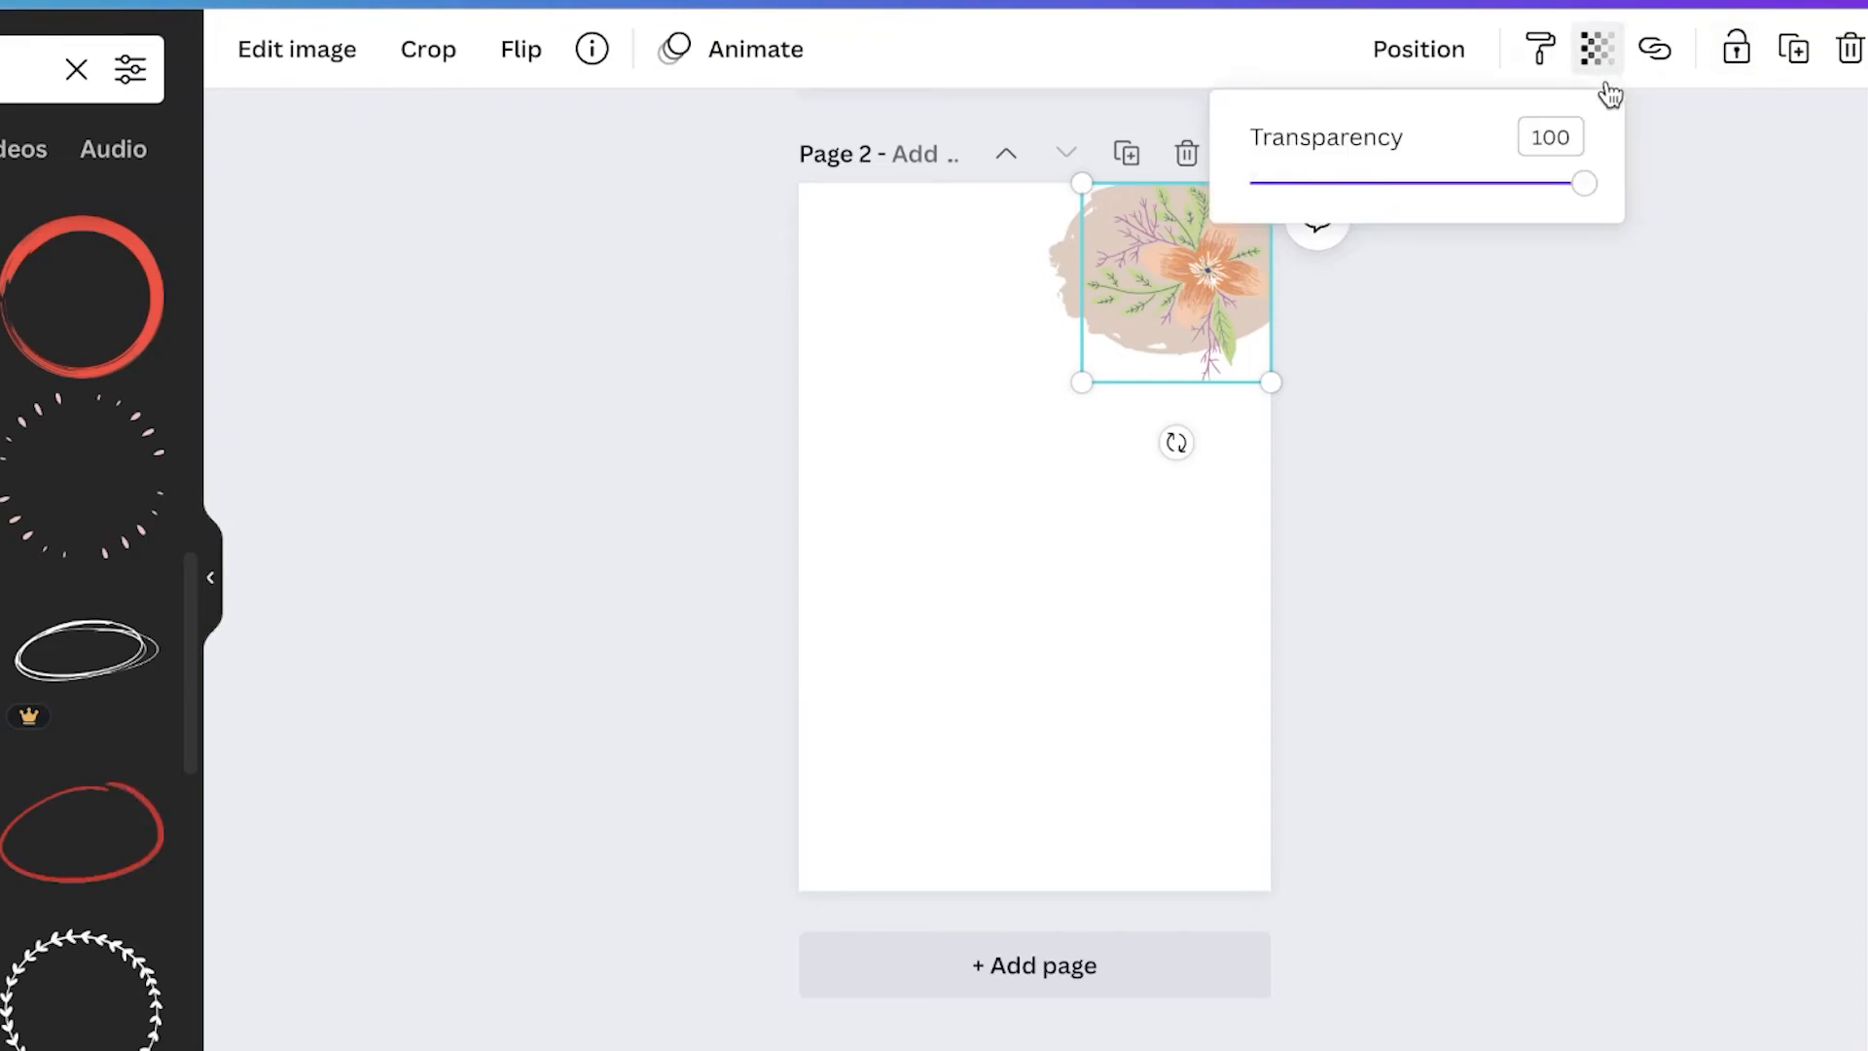
{"action": "left_click", "coordinate": [1065, 277]}
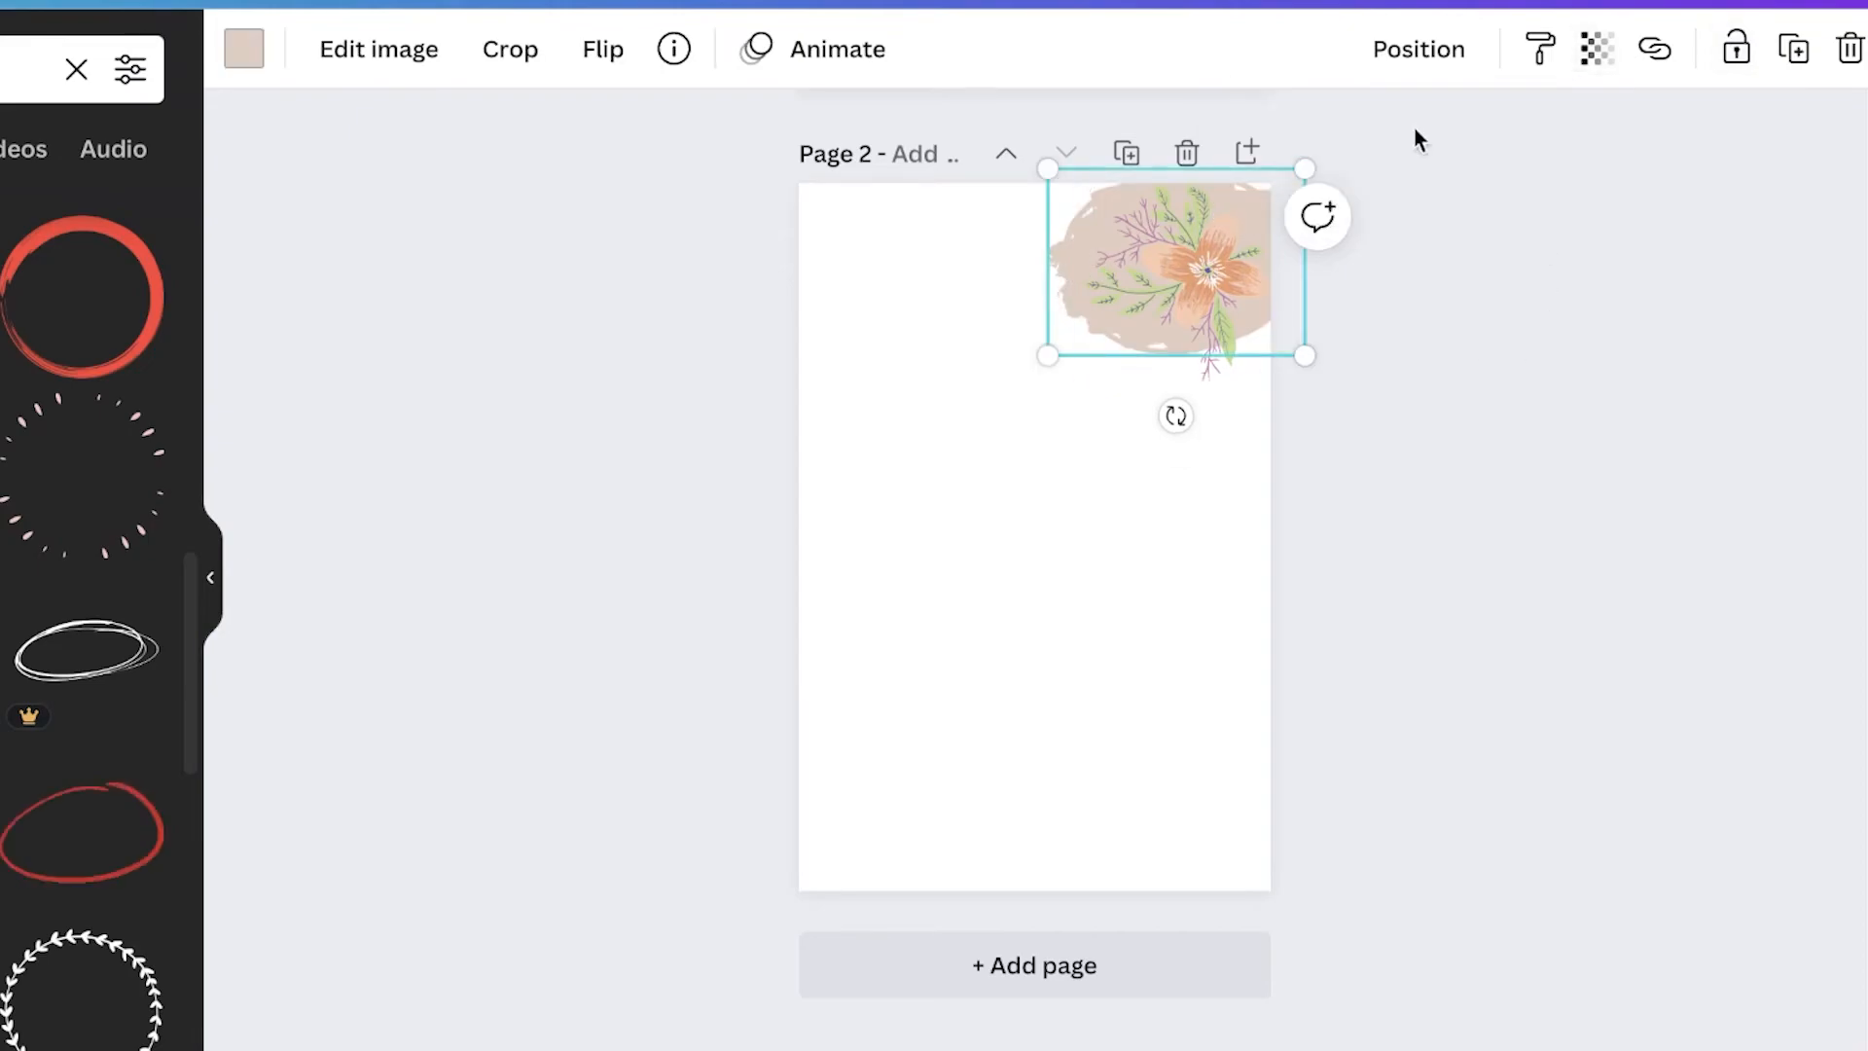
{"action": "left_click", "coordinate": [1615, 52]}
{"action": "left_click_drag", "start_coordinate": [1575, 184], "coordinate": [1416, 185]}
{"action": "left_click", "coordinate": [885, 566]}
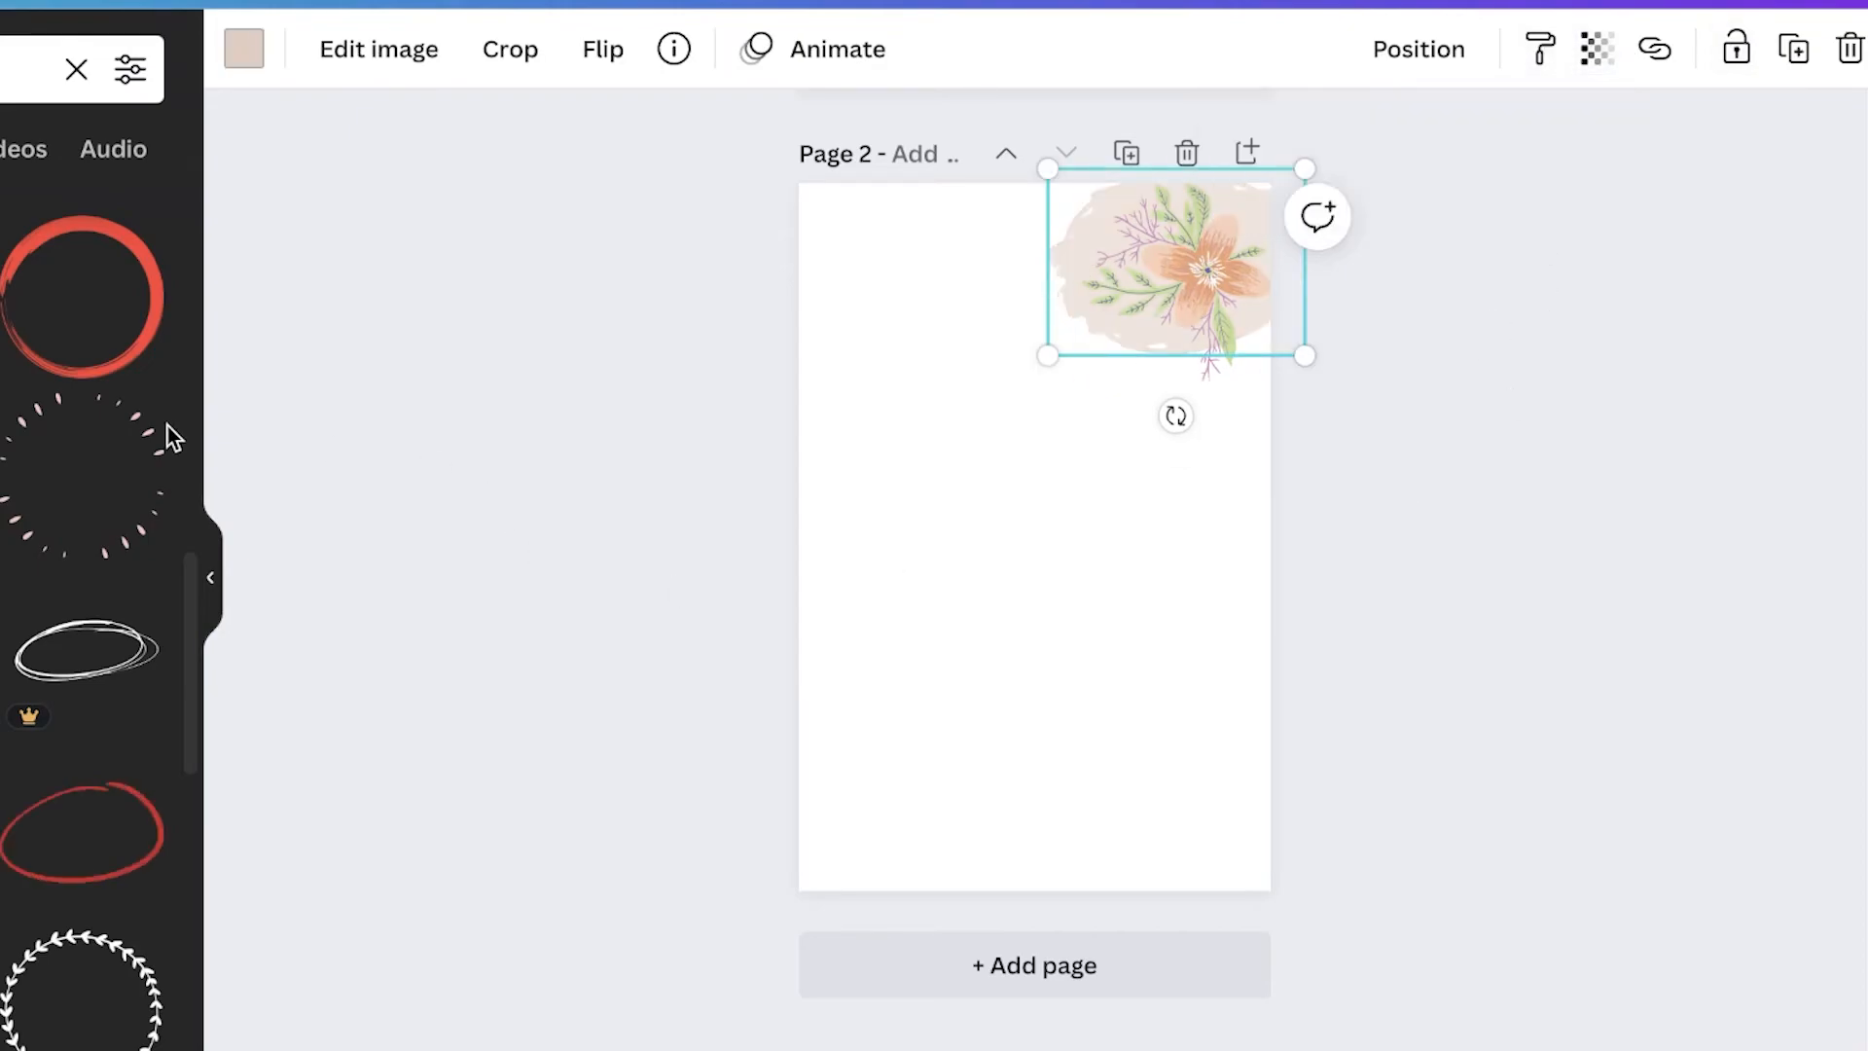
Step: Download the design as a PDF Print file
{"action": "left_click", "coordinate": [642, 405]}
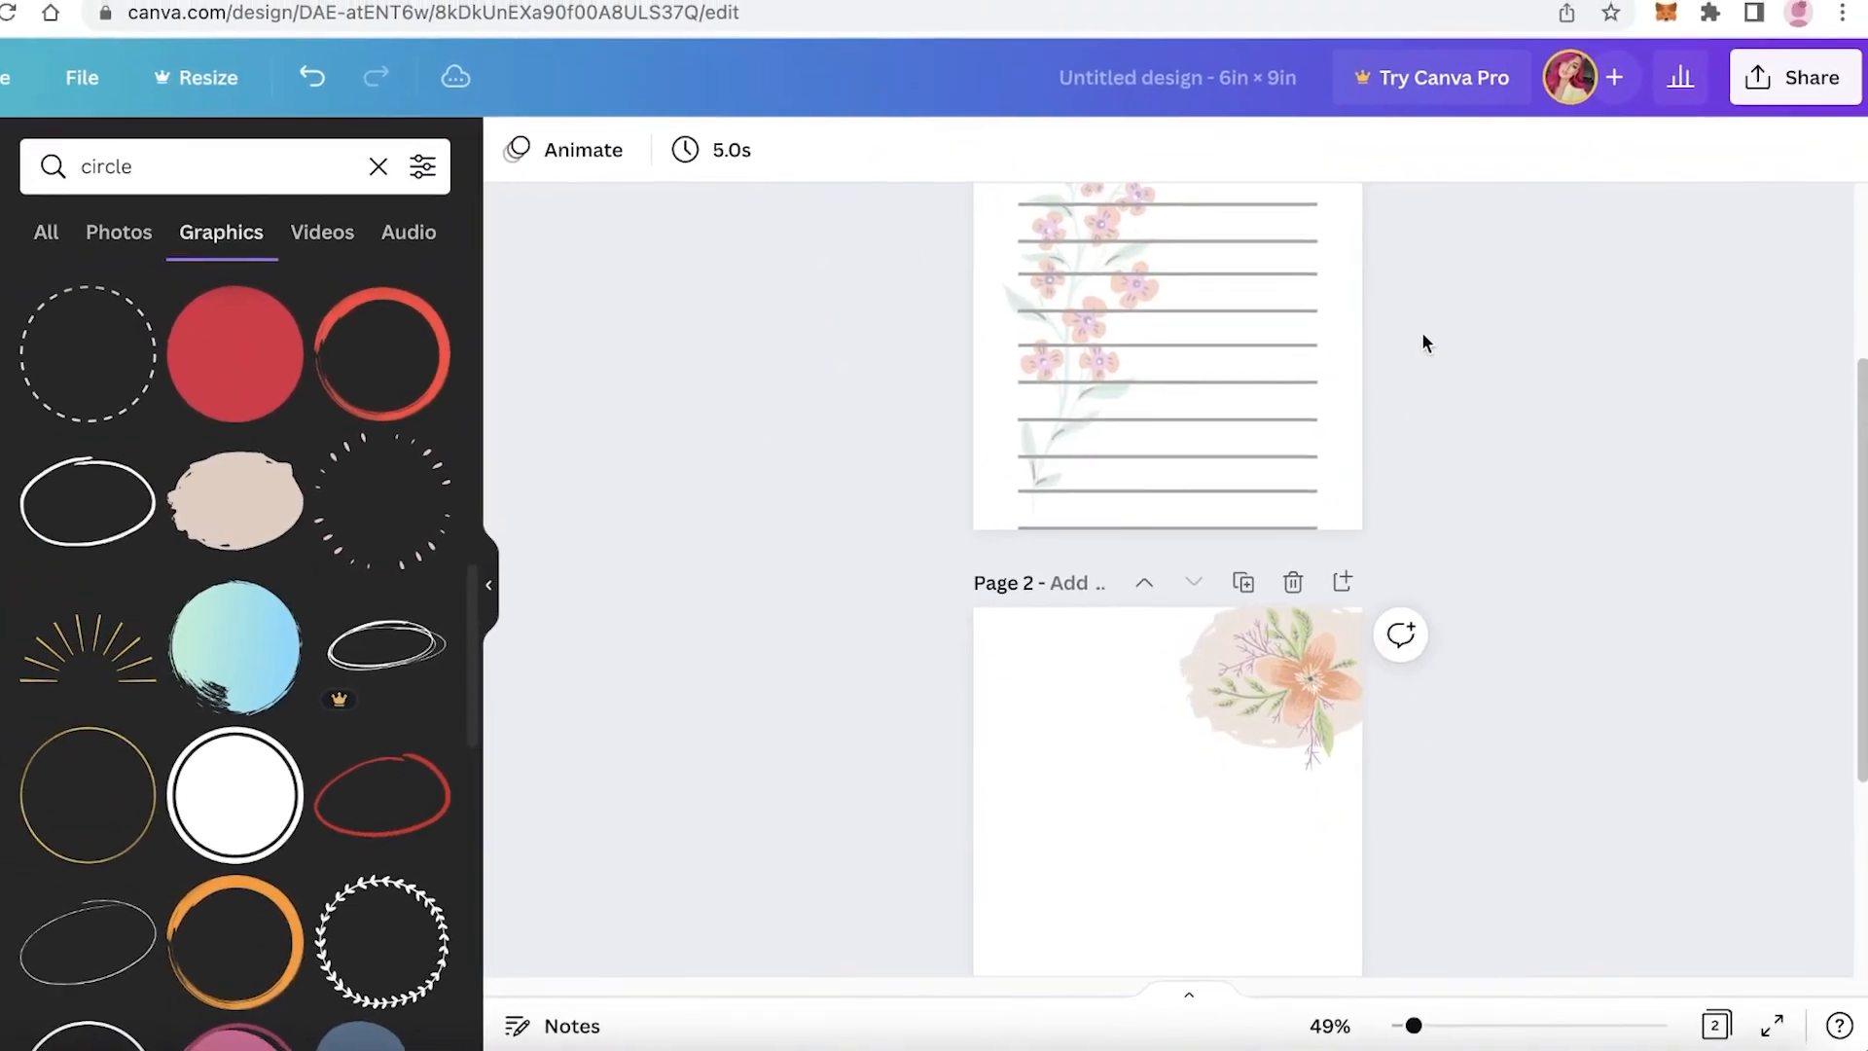
{"action": "left_click", "coordinate": [1795, 76]}
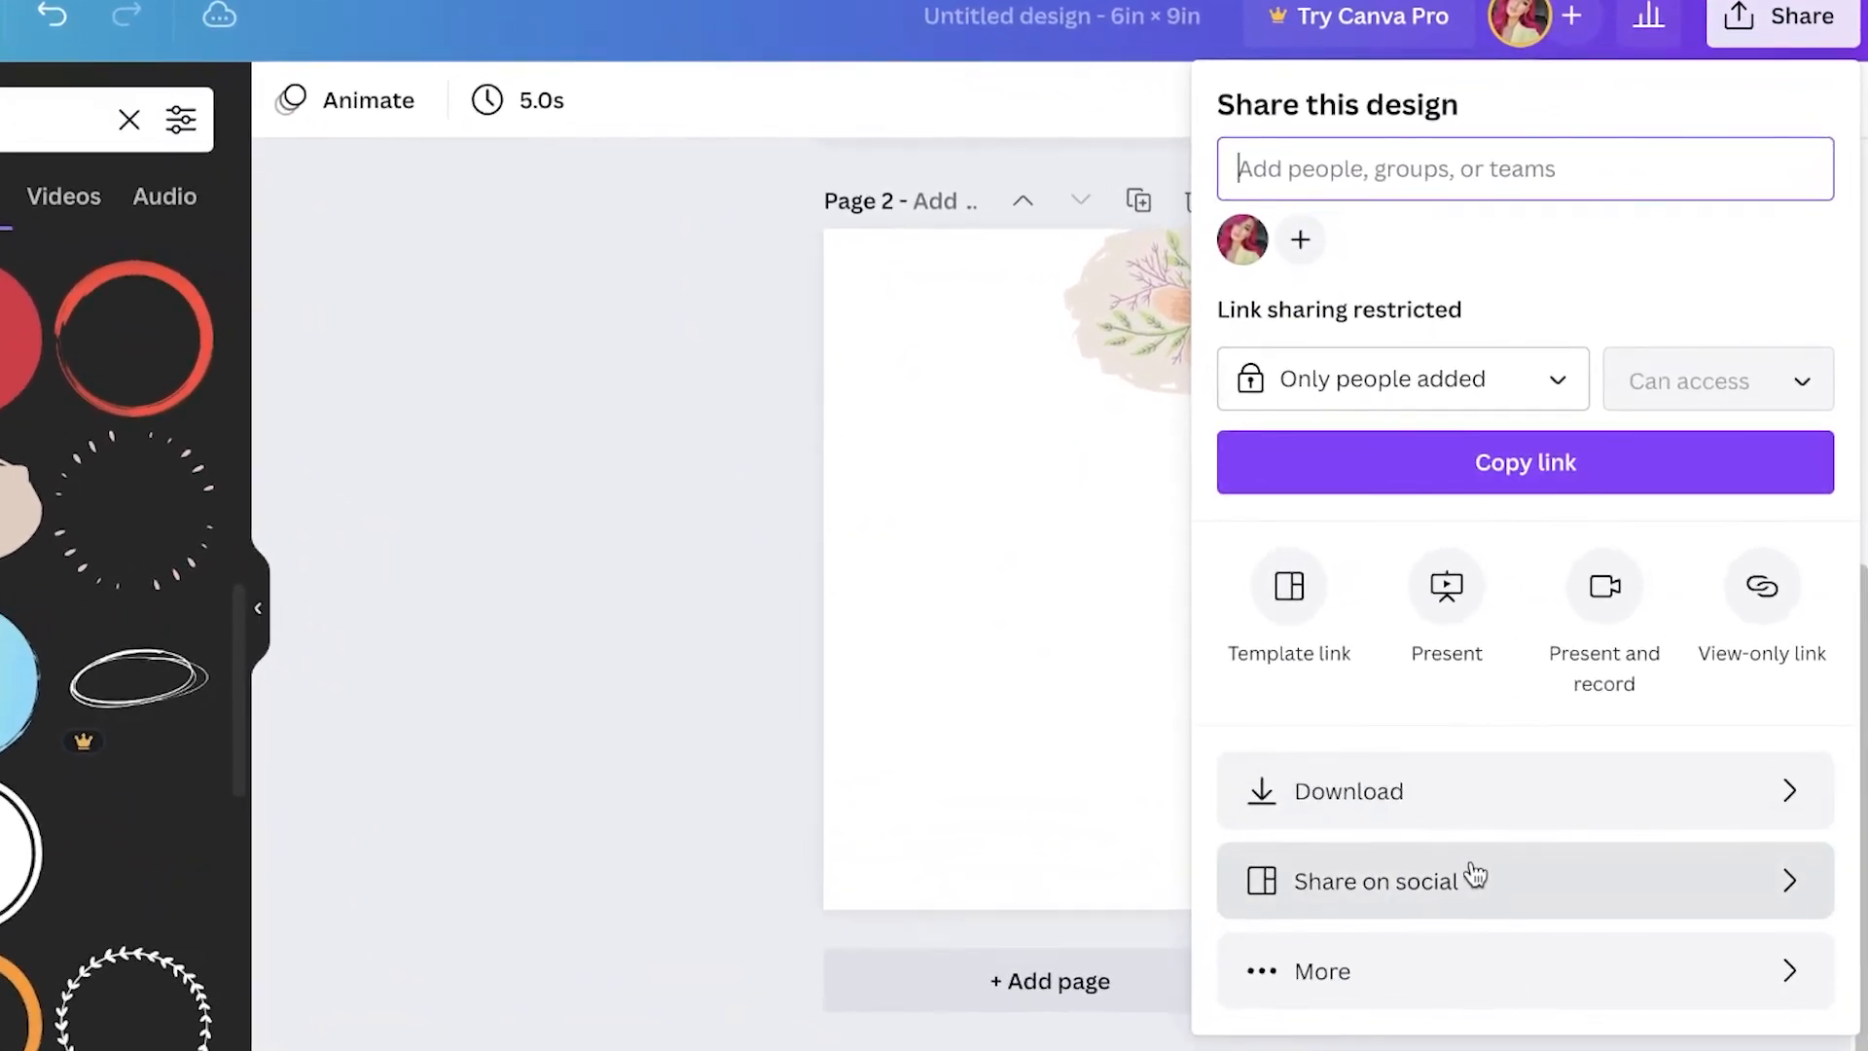
{"action": "left_click", "coordinate": [1449, 792]}
{"action": "left_click", "coordinate": [1362, 242]}
{"action": "left_click", "coordinate": [1381, 545]}
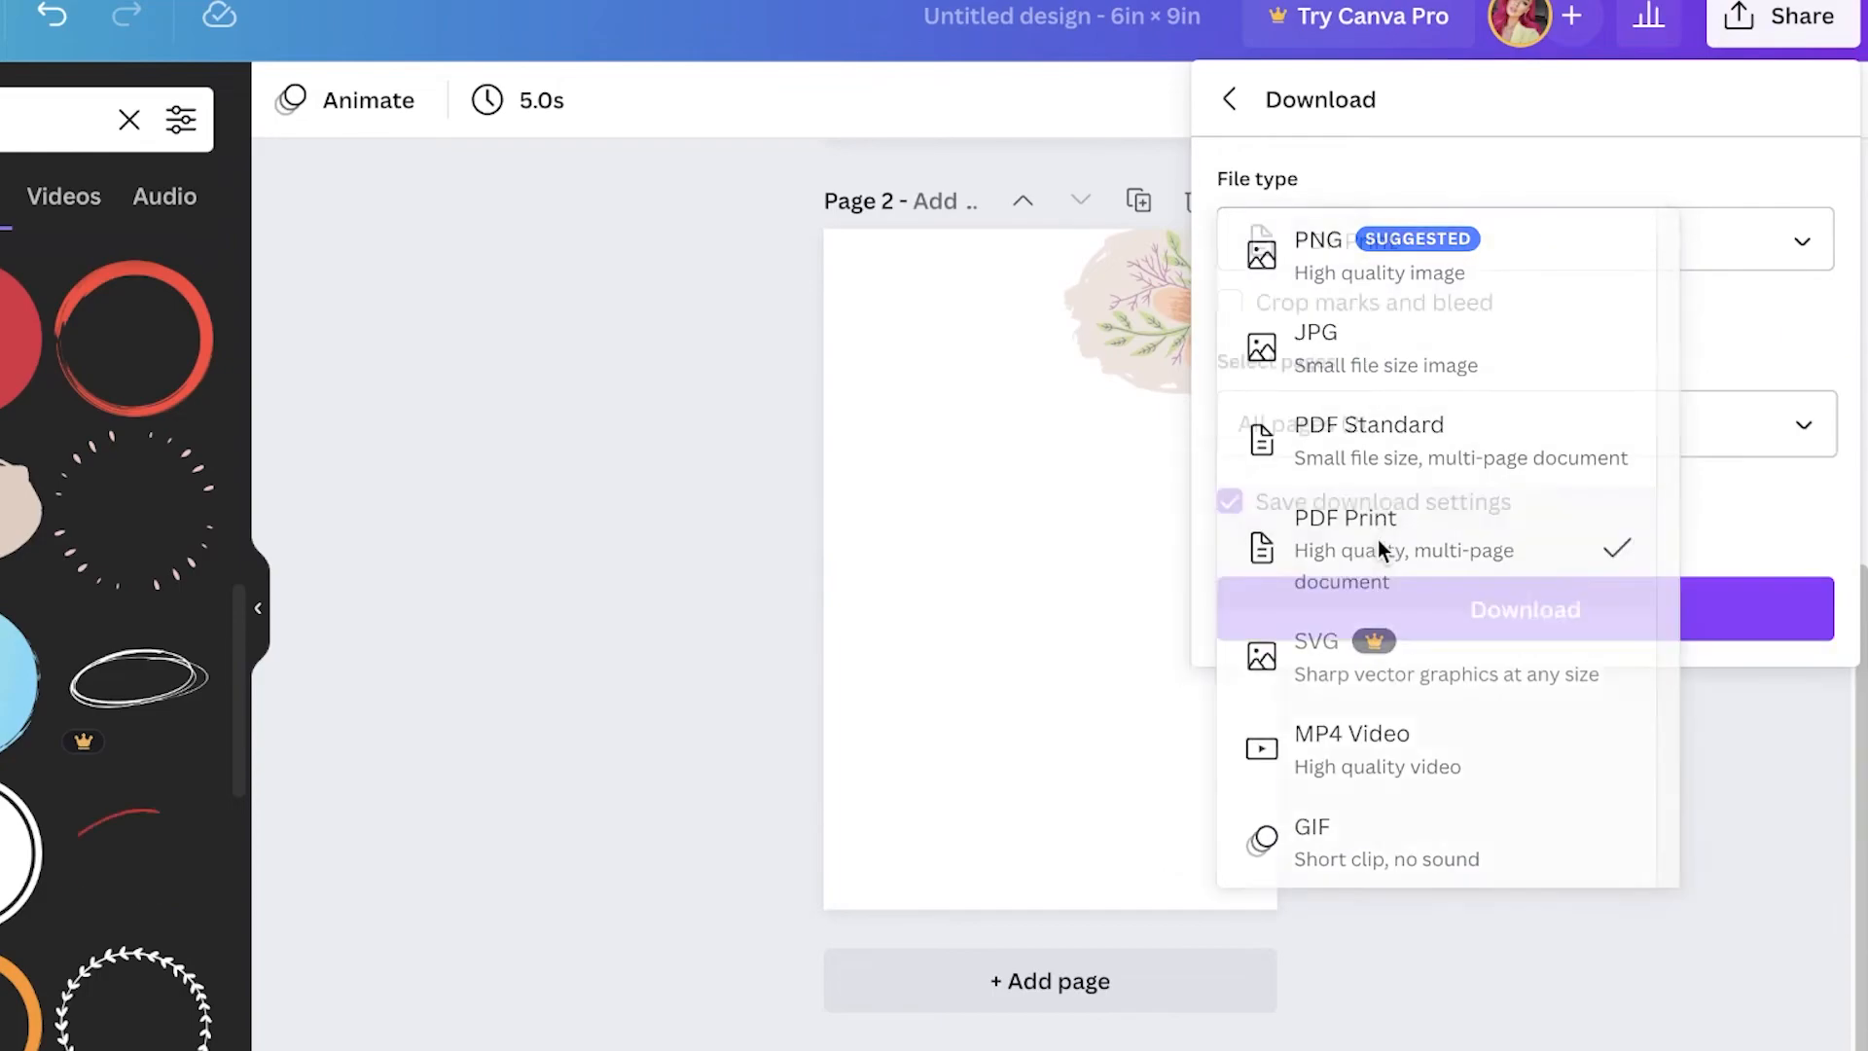
{"action": "left_click", "coordinate": [1434, 613]}
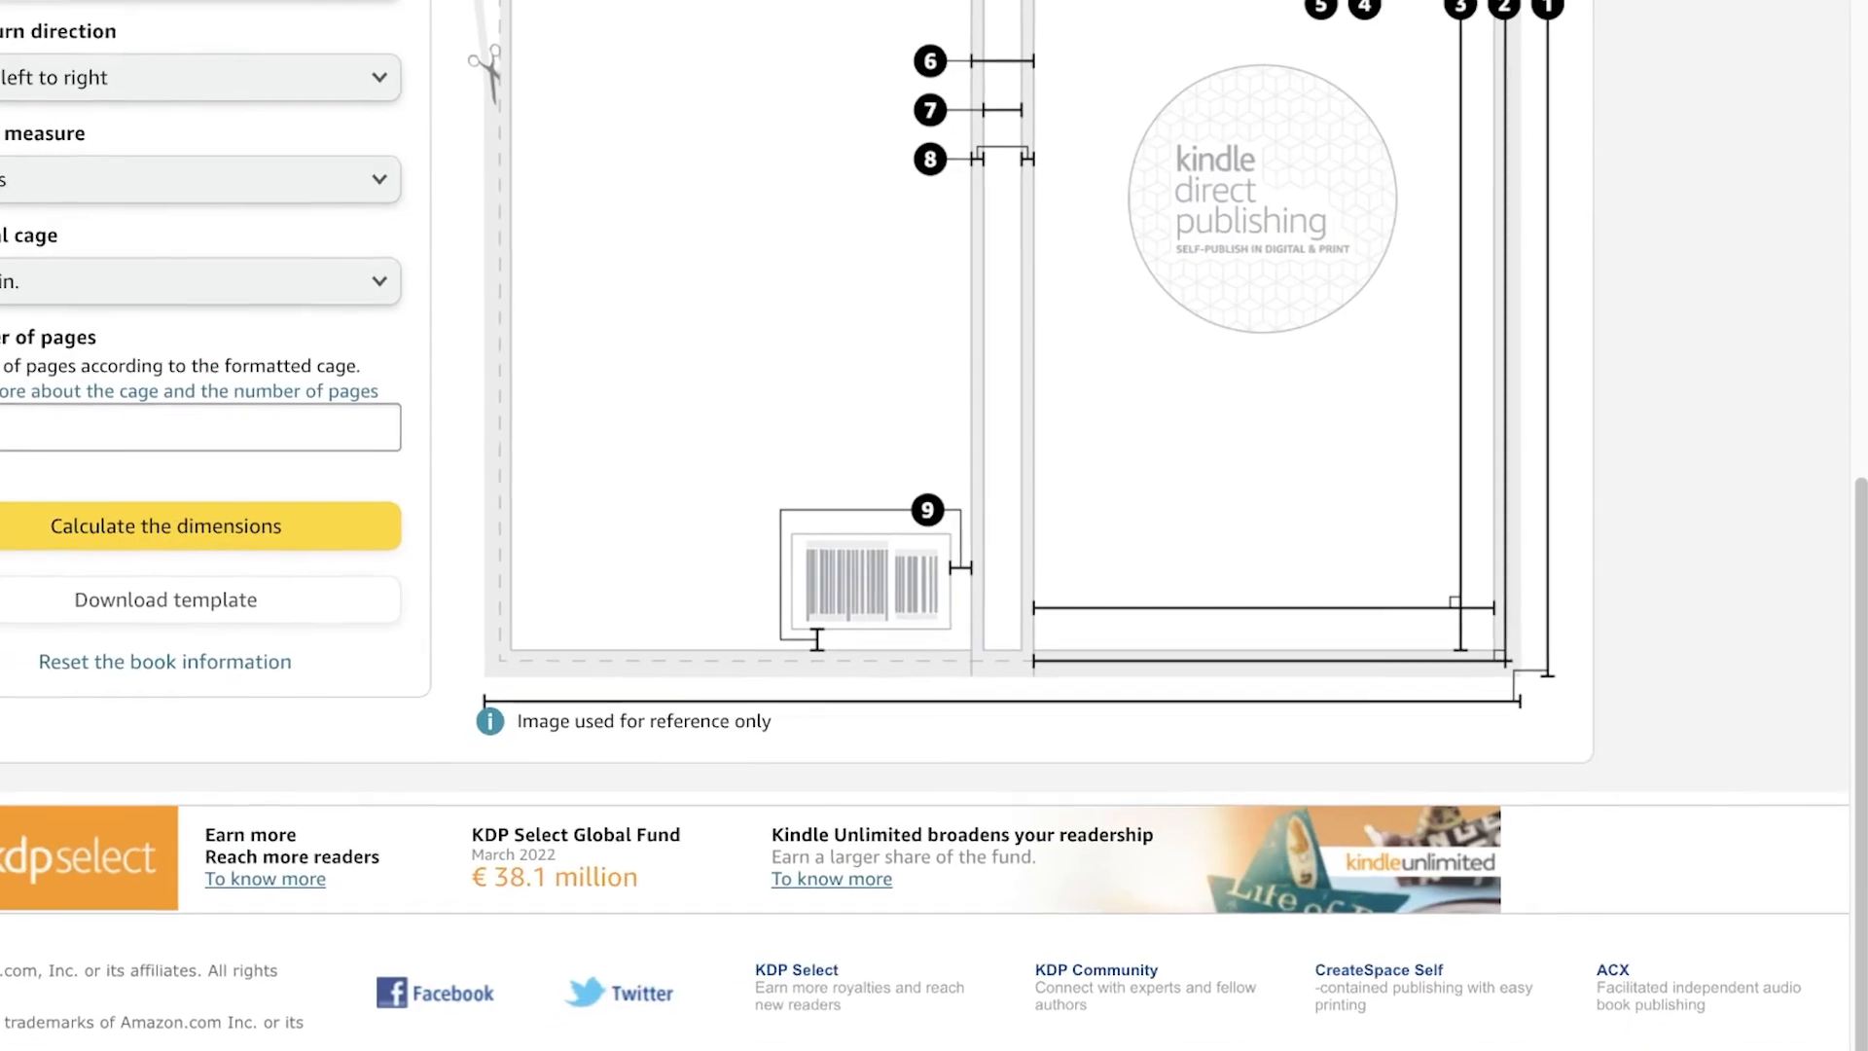
Step: Search the web for a PDF merger and open the iLovePDF Merge PDF tool
{"action": "type", "text": "PDFMER"}
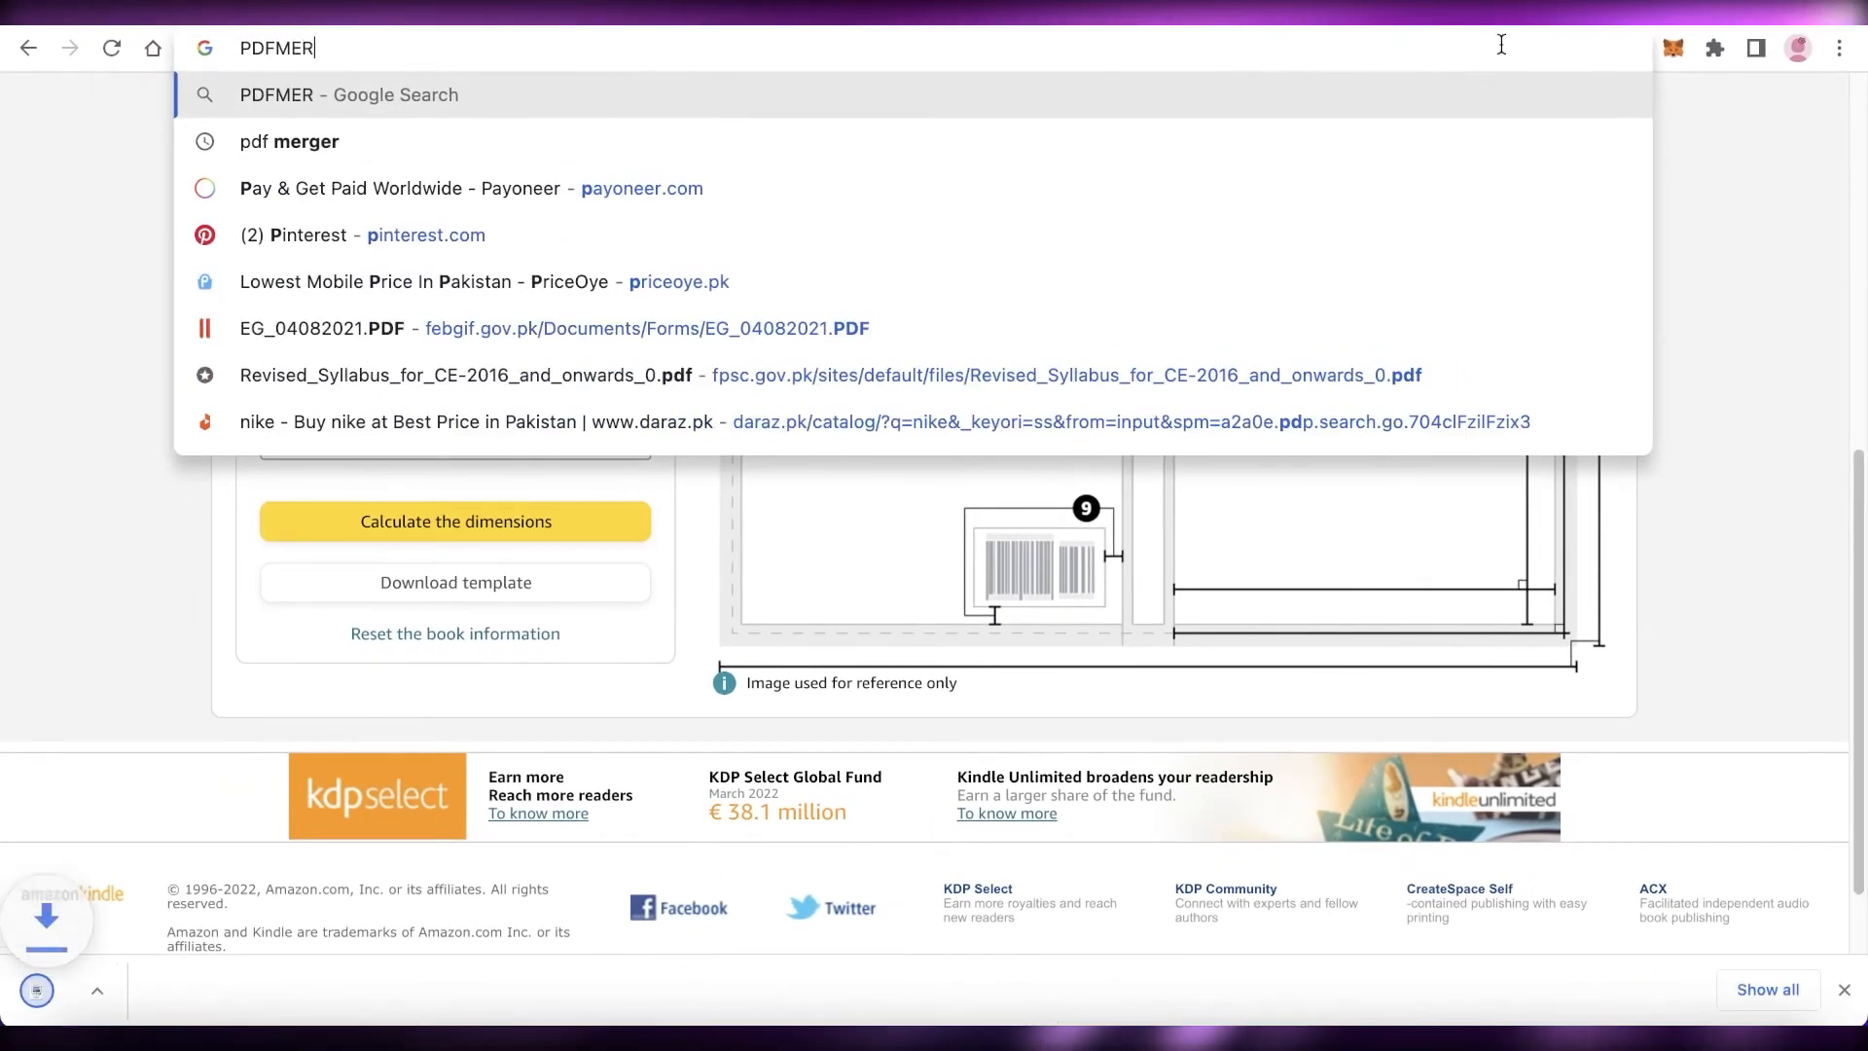
{"action": "key", "text": "Down"}
{"action": "key", "text": "Return"}
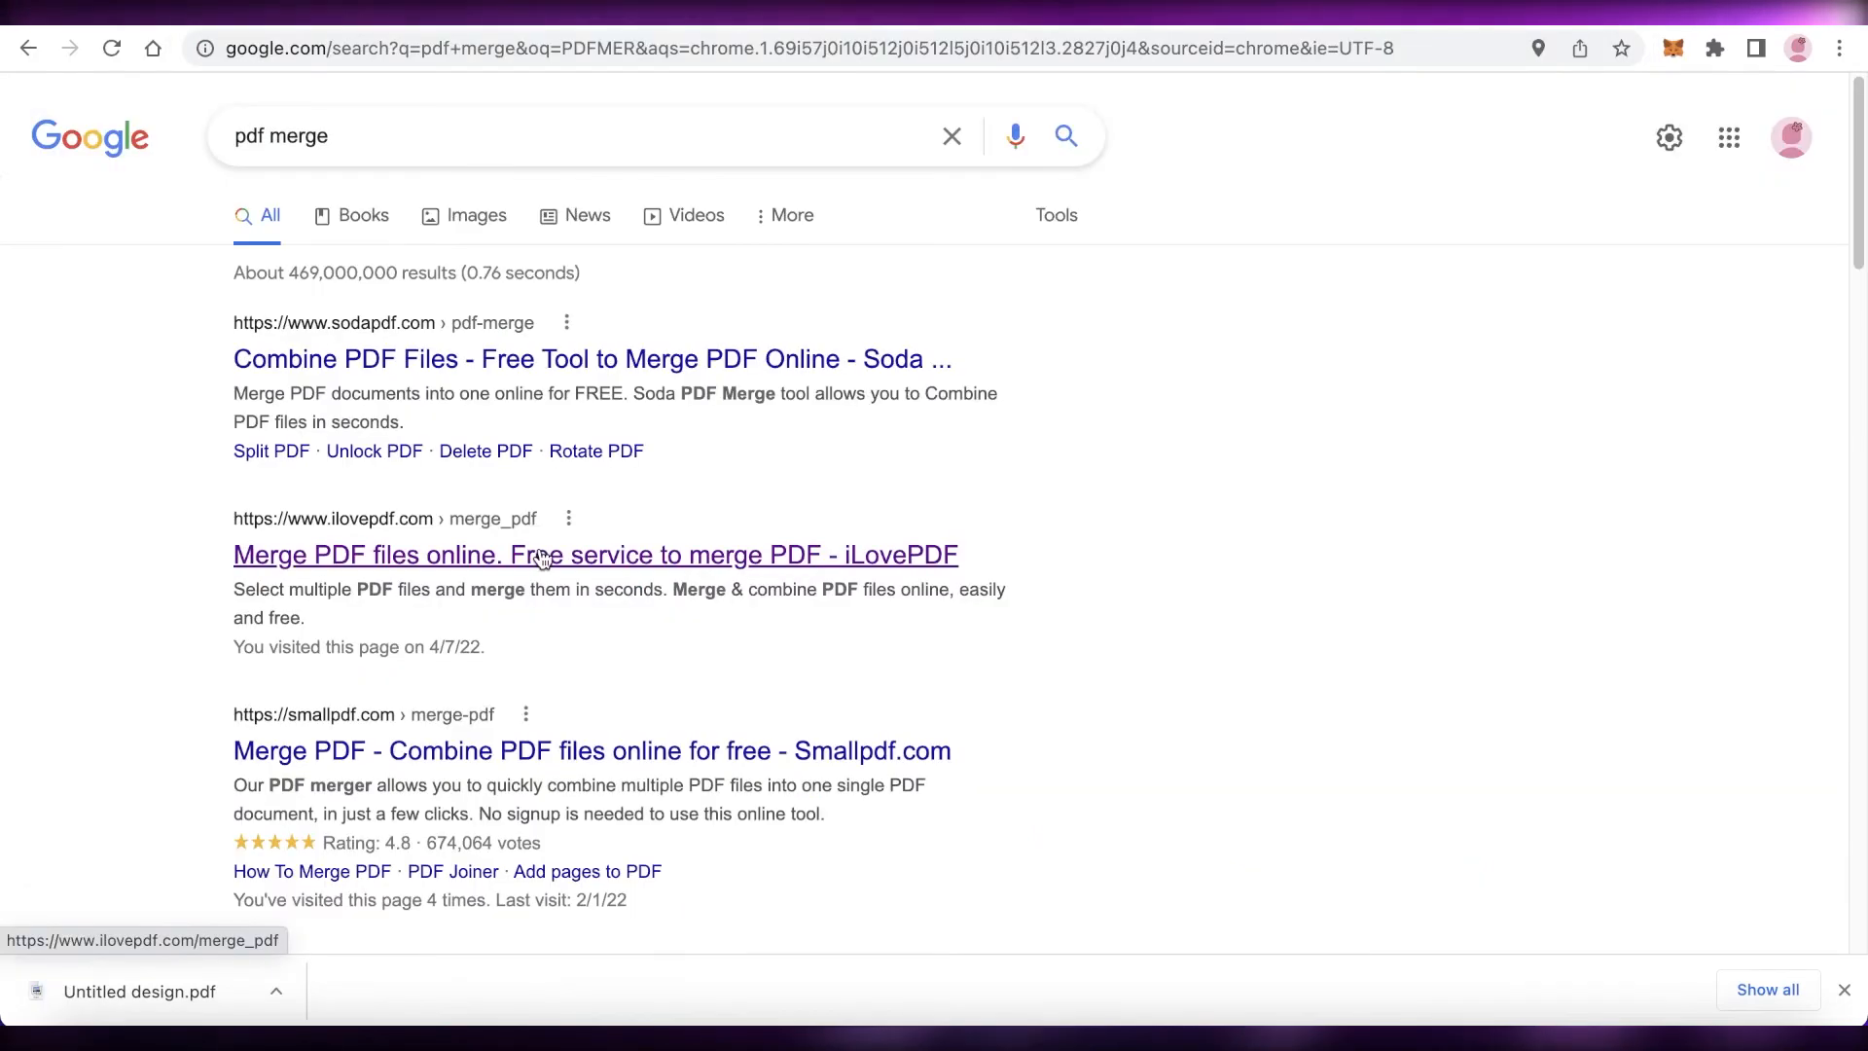
{"action": "left_click", "coordinate": [542, 557]}
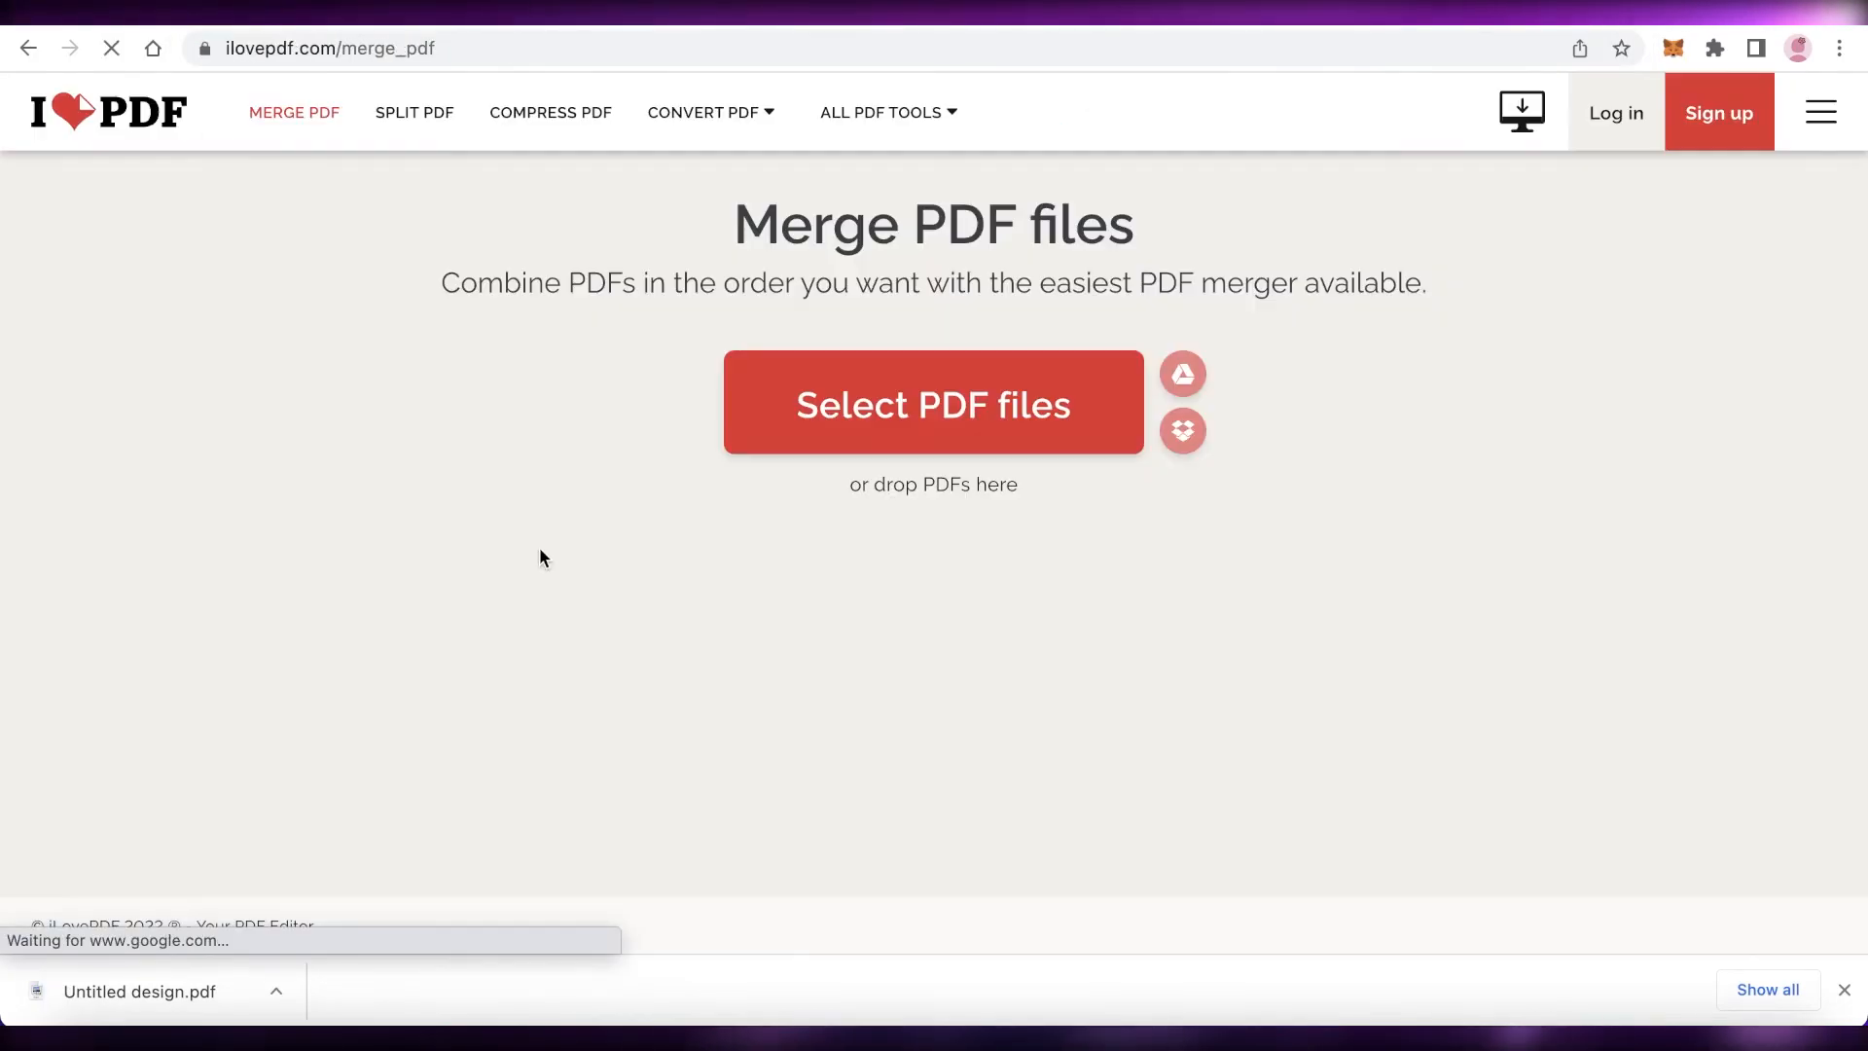
Step: Add the downloaded Untitled design.pdf to the merger four times and merge the files
{"action": "left_click_drag", "start_coordinate": [146, 992], "coordinate": [655, 701]}
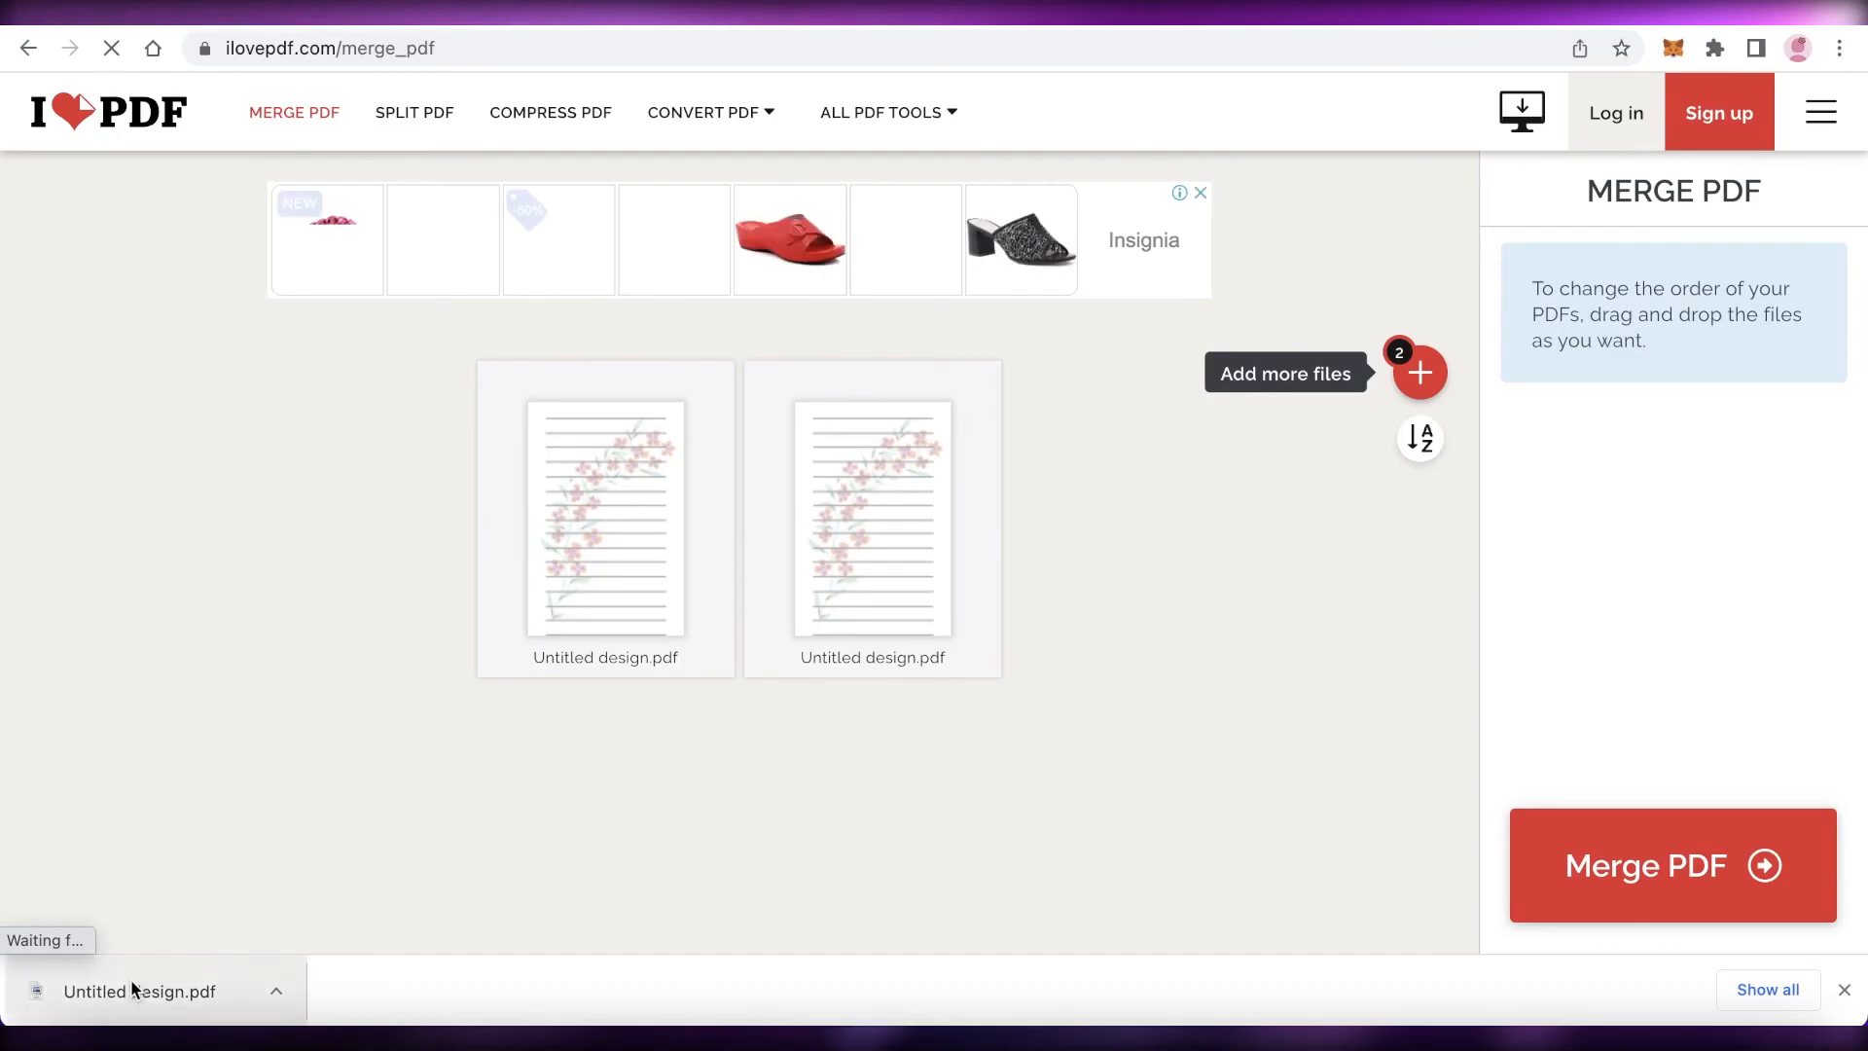
{"action": "left_click_drag", "start_coordinate": [125, 988], "coordinate": [512, 778]}
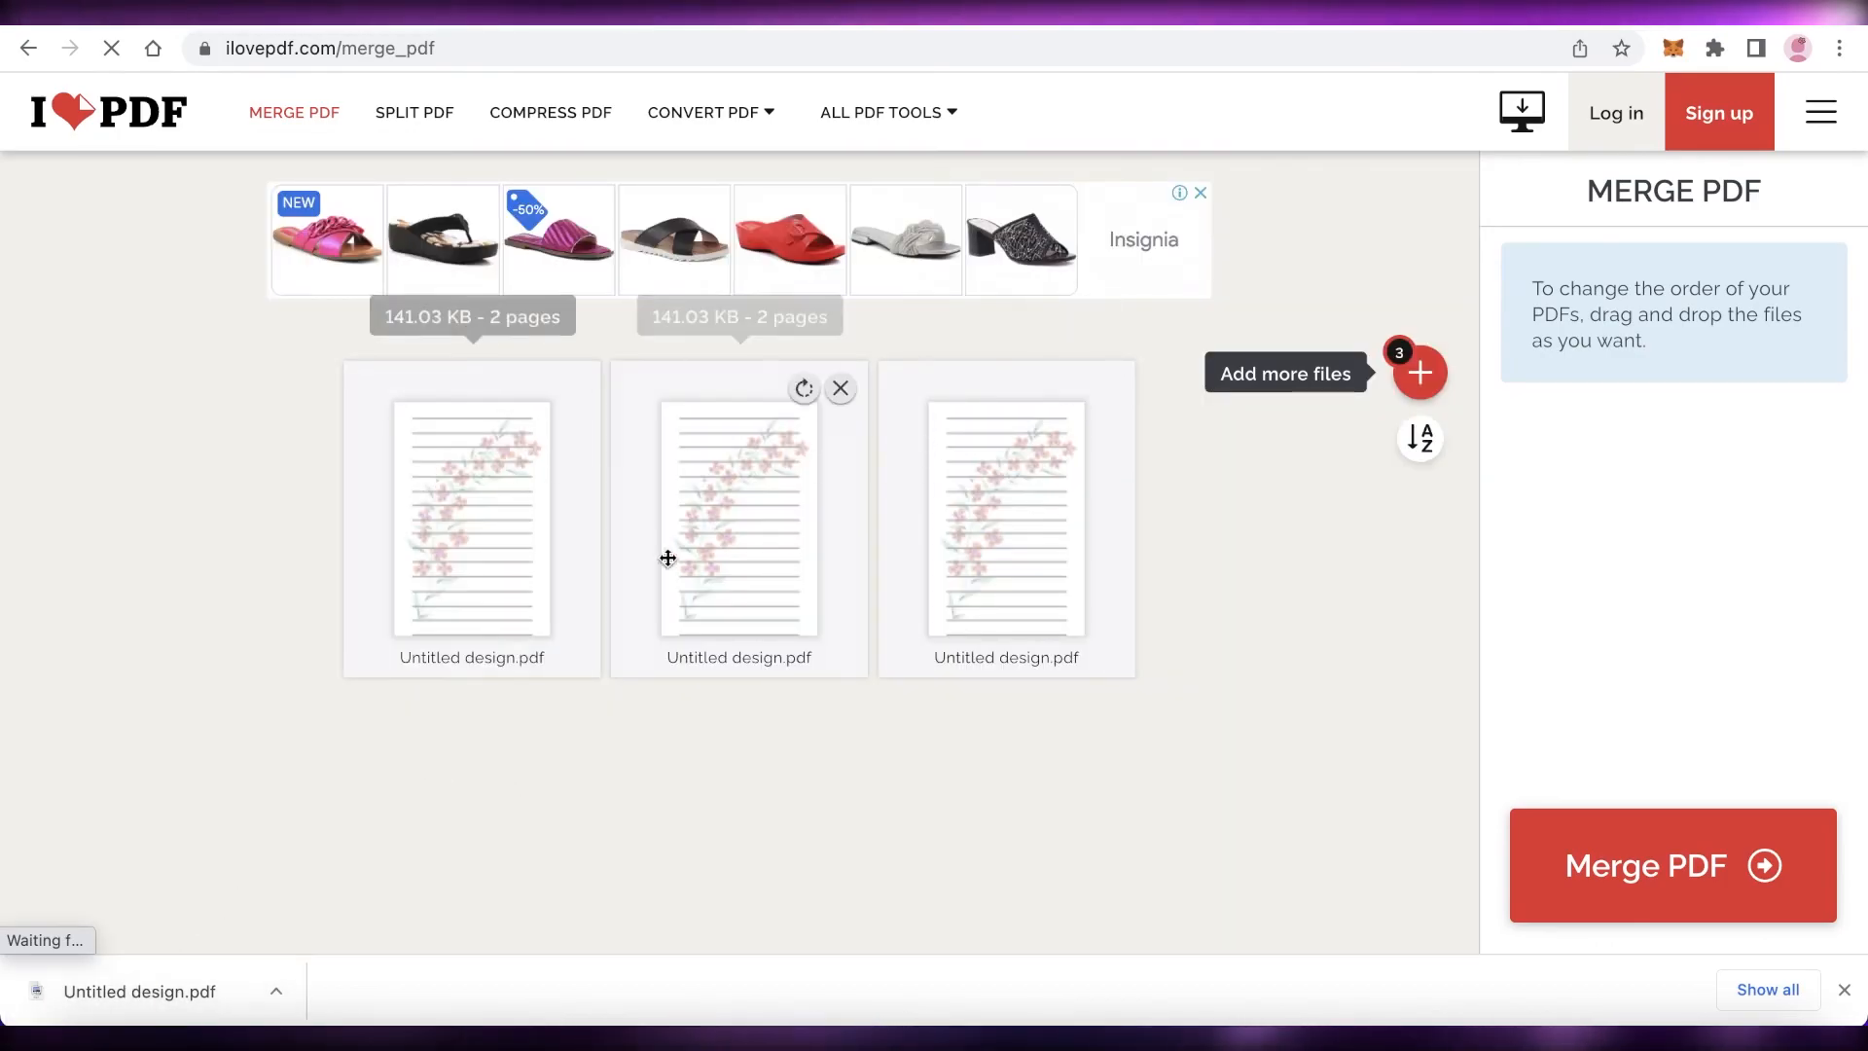
{"action": "left_click_drag", "start_coordinate": [124, 983], "coordinate": [1430, 365]}
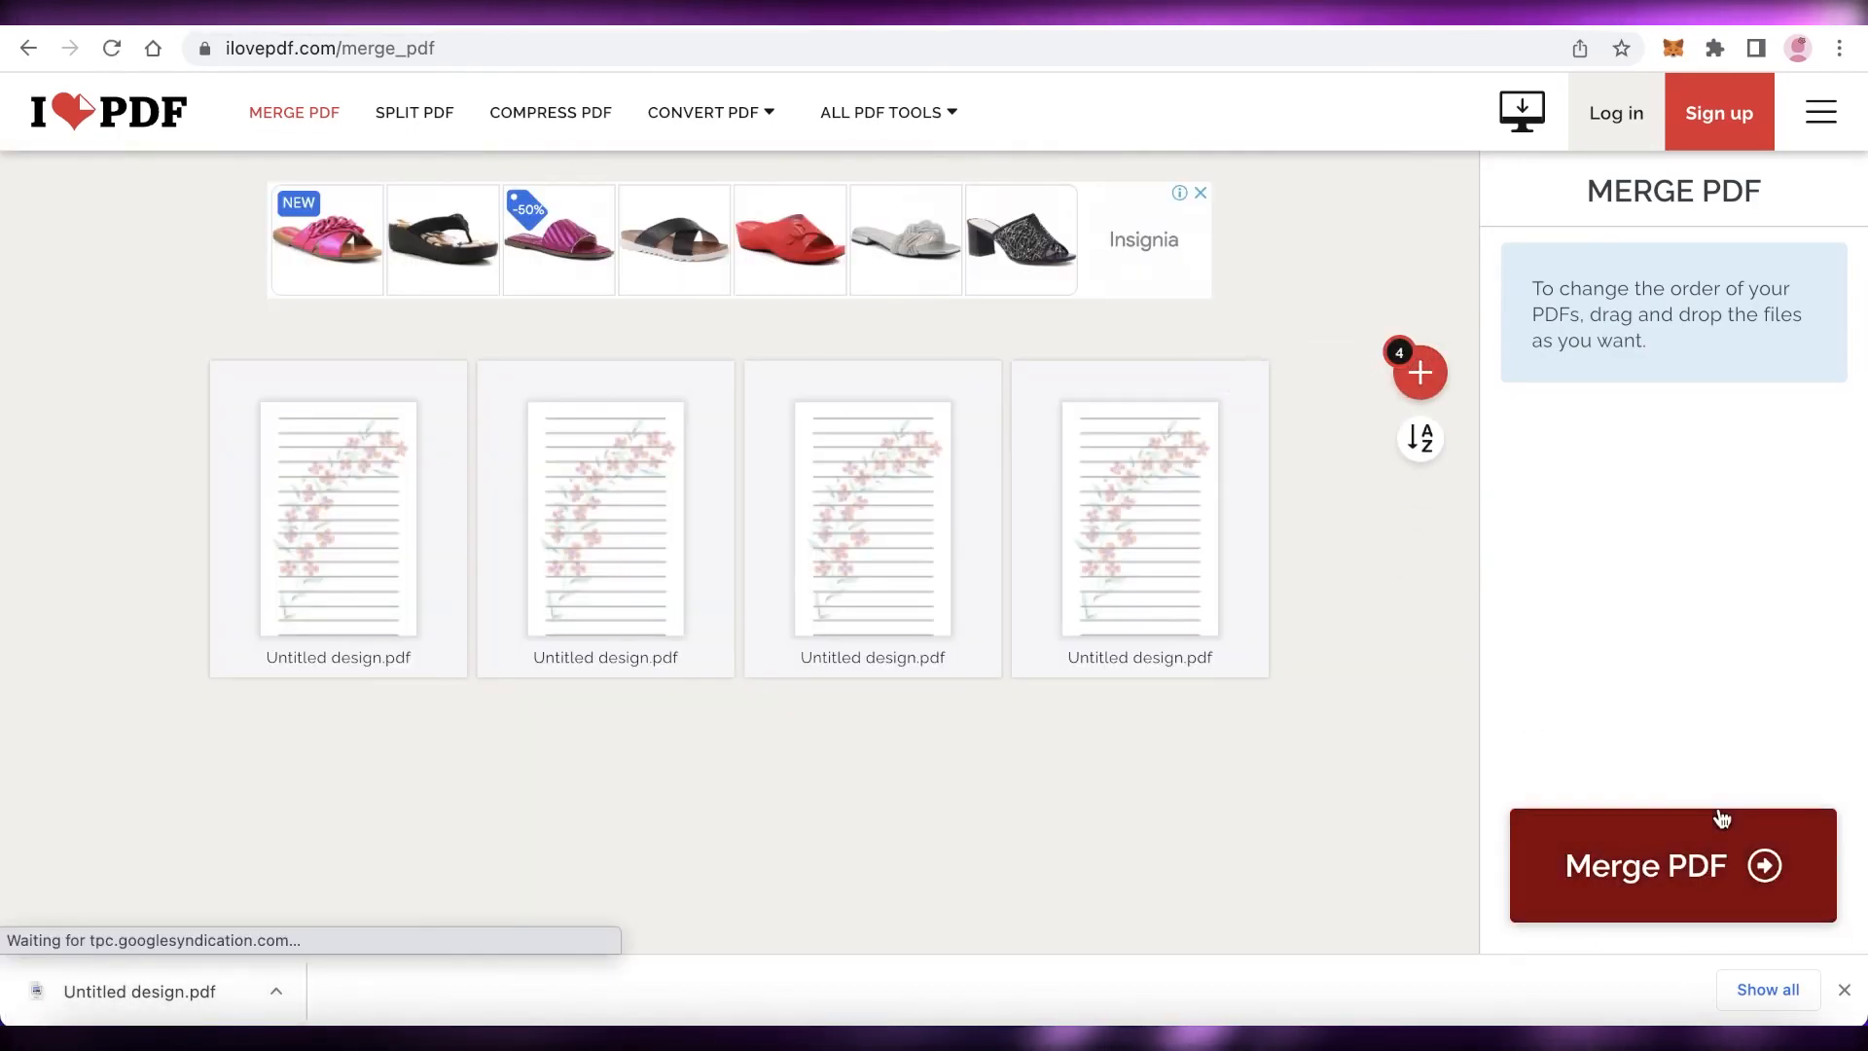
{"action": "left_click", "coordinate": [1654, 819]}
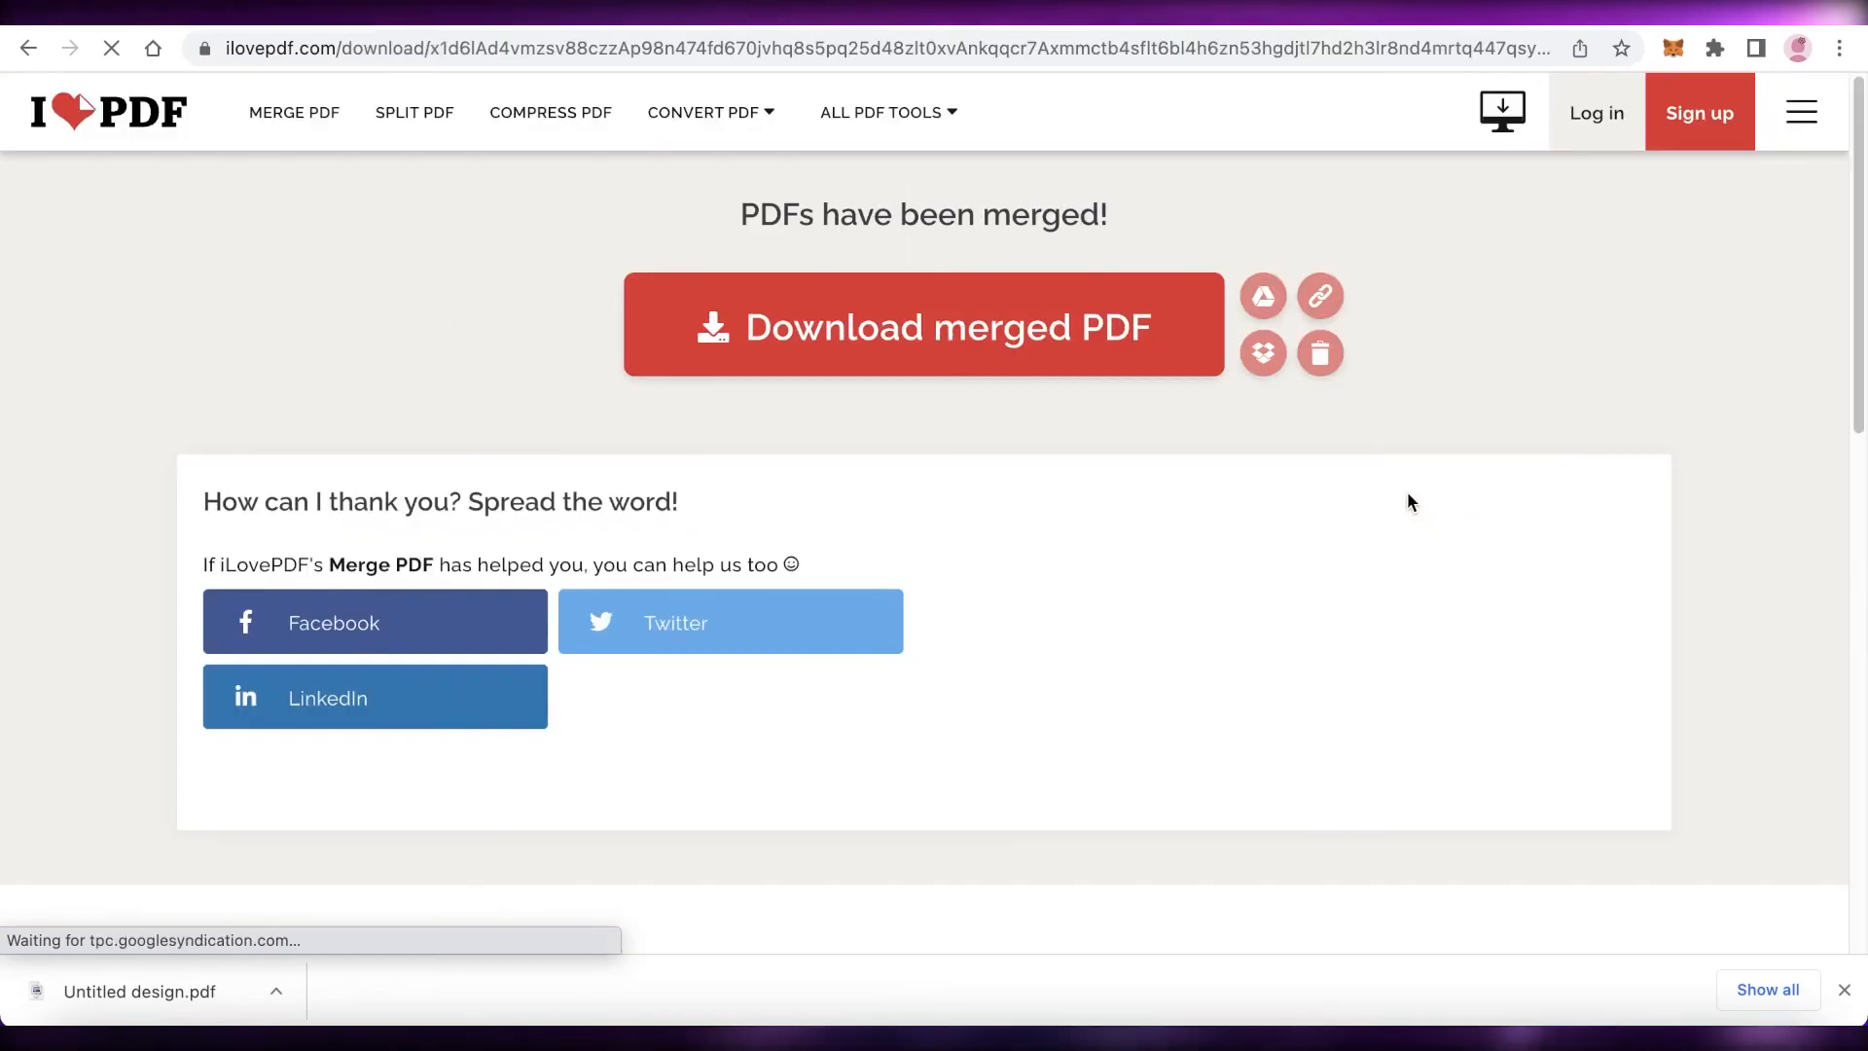
Step: Download the merged PDF
{"action": "scroll", "coordinate": [1130, 501], "scroll_direction": "down", "scroll_amount": 3}
{"action": "scroll", "coordinate": [1129, 515], "scroll_direction": "up", "scroll_amount": 5}
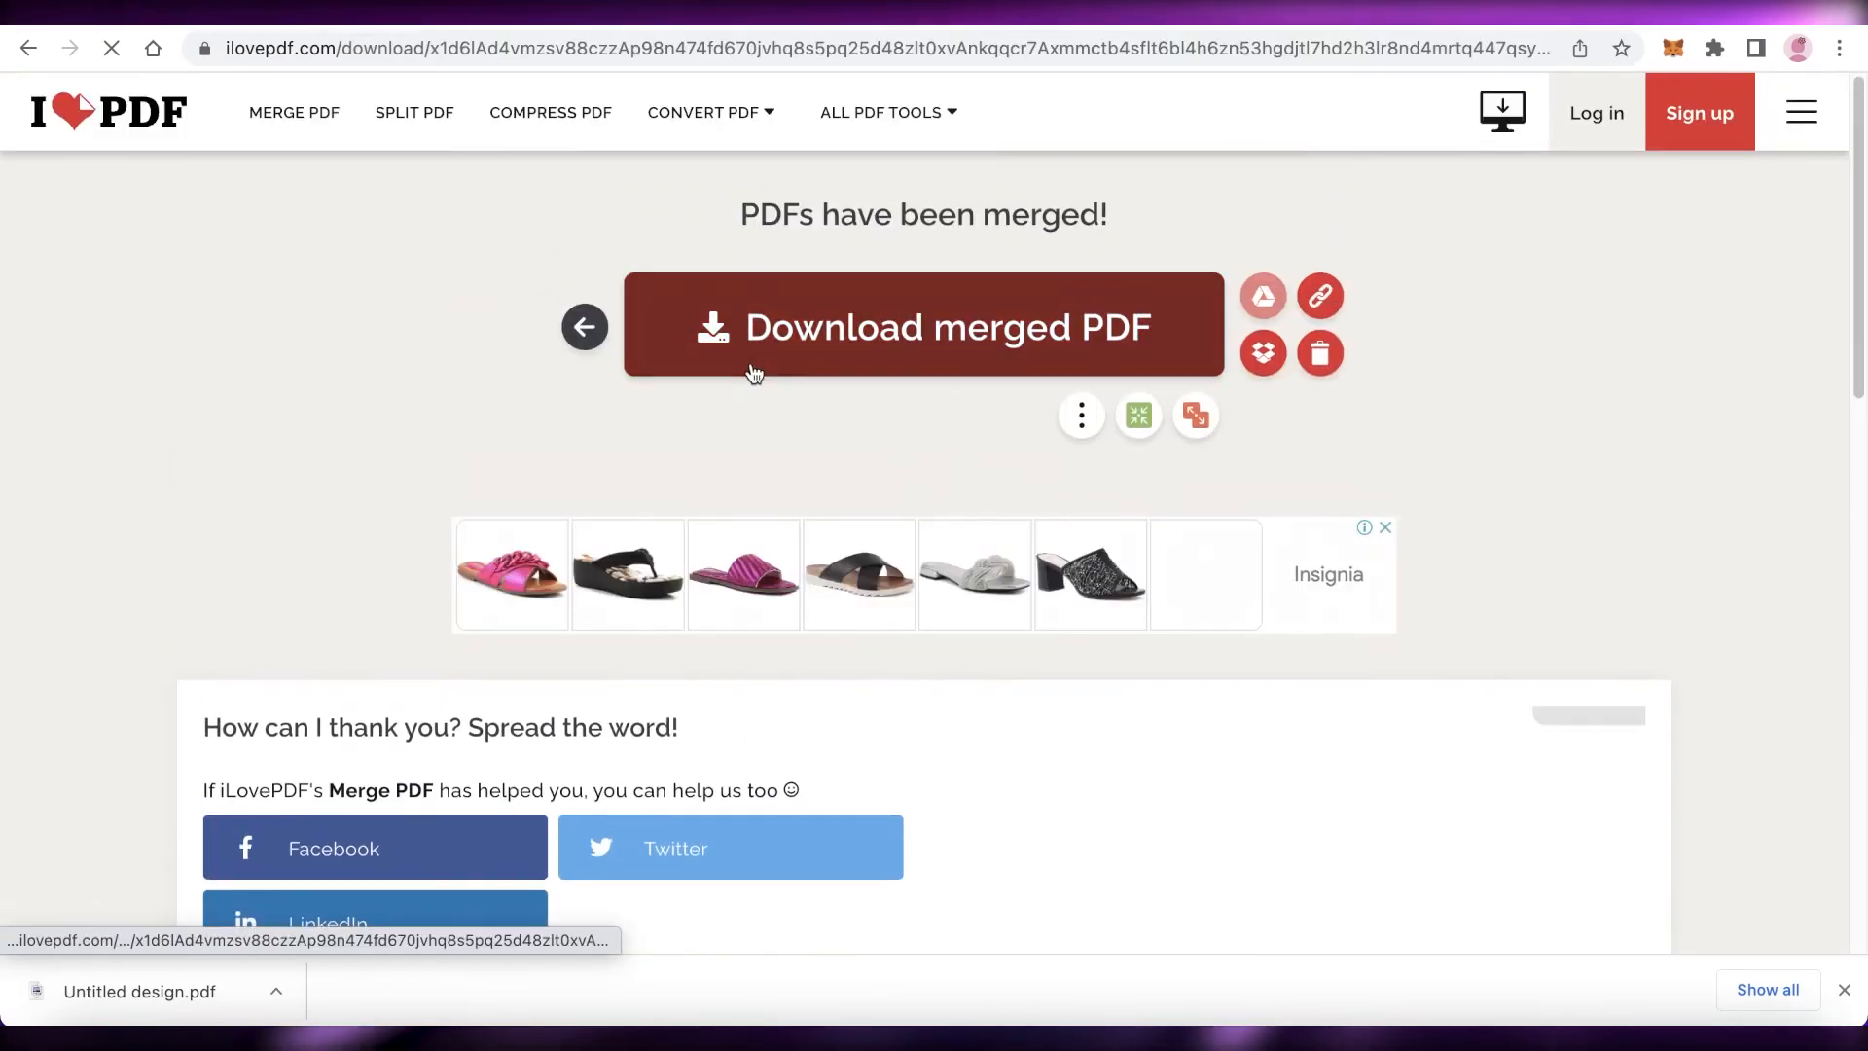
{"action": "left_click", "coordinate": [766, 363]}
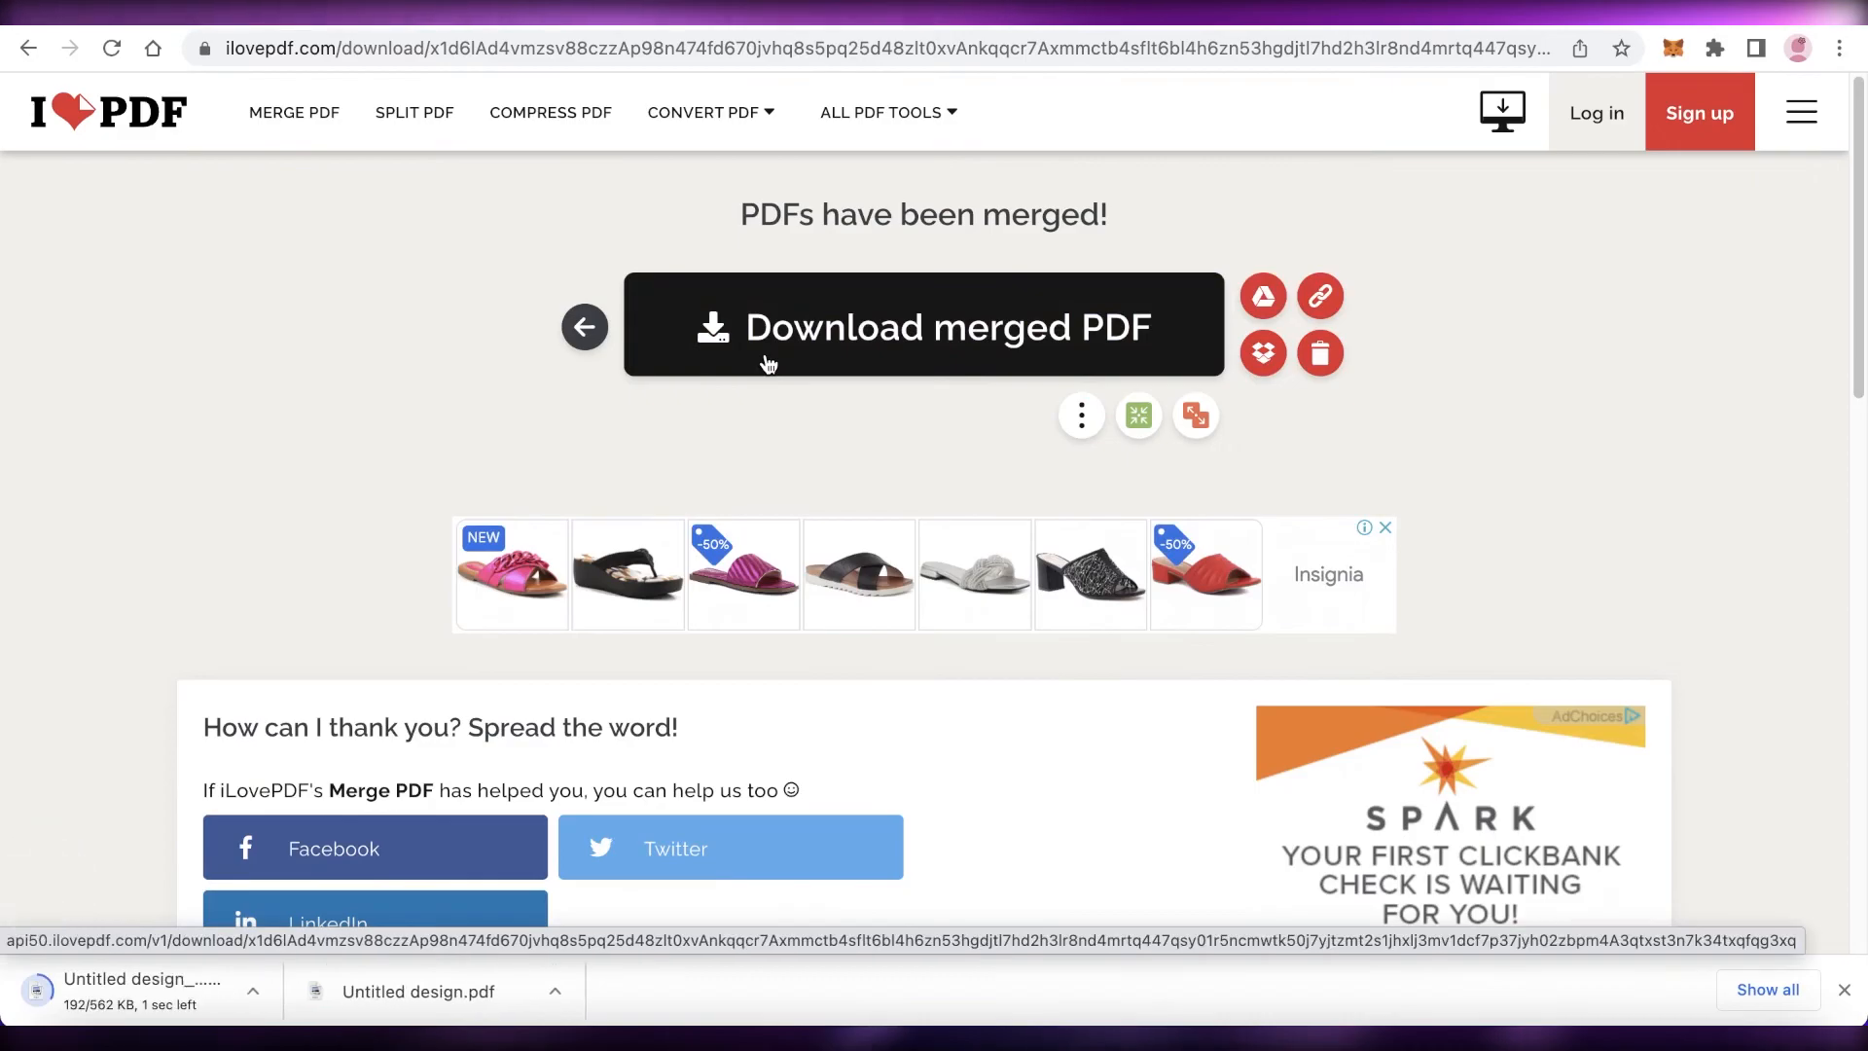